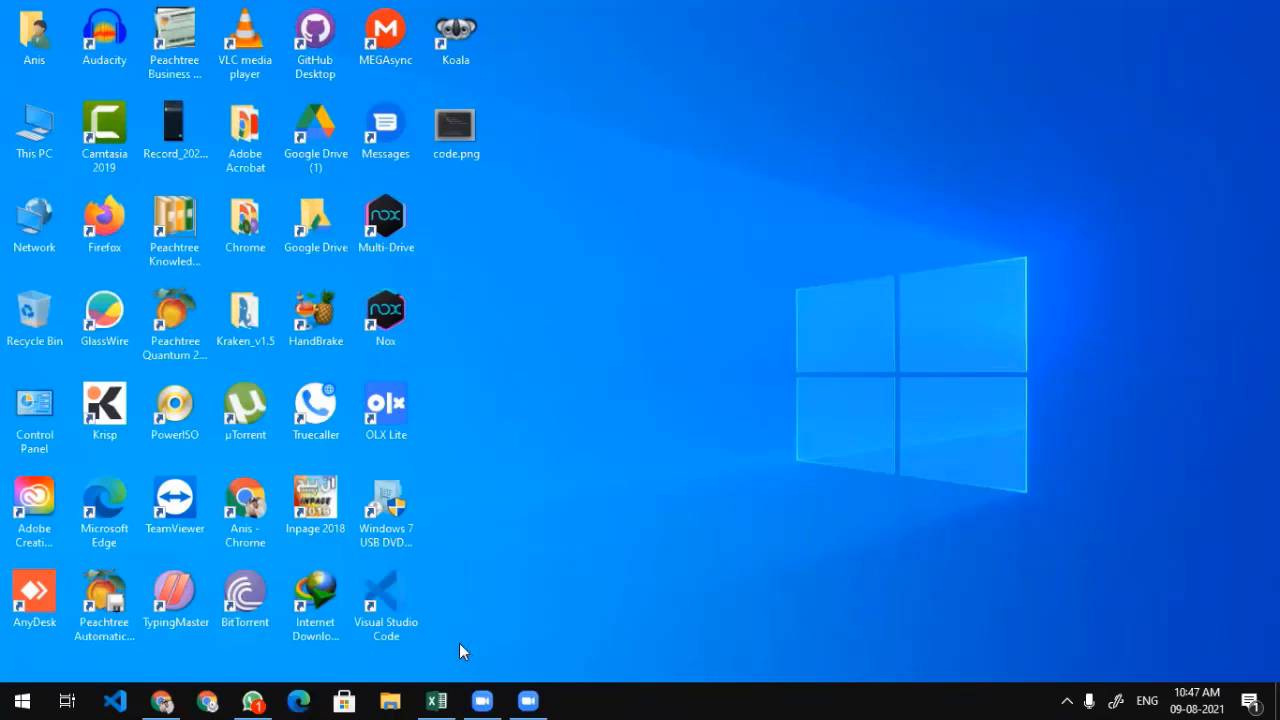
Create a blank Excel workbook and enter the headings S. No in A1 and Item Name in B1.
{"action": "left_click", "coordinate": [437, 700]}
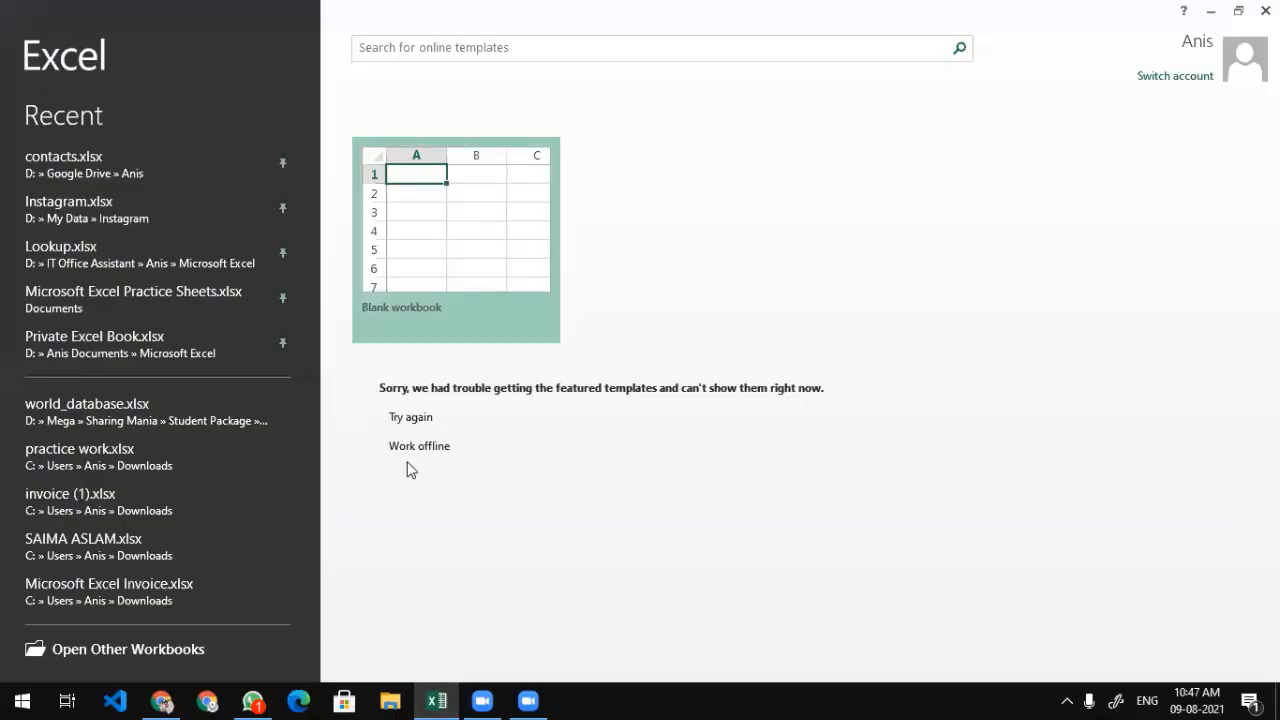
{"action": "left_click", "coordinate": [437, 191]}
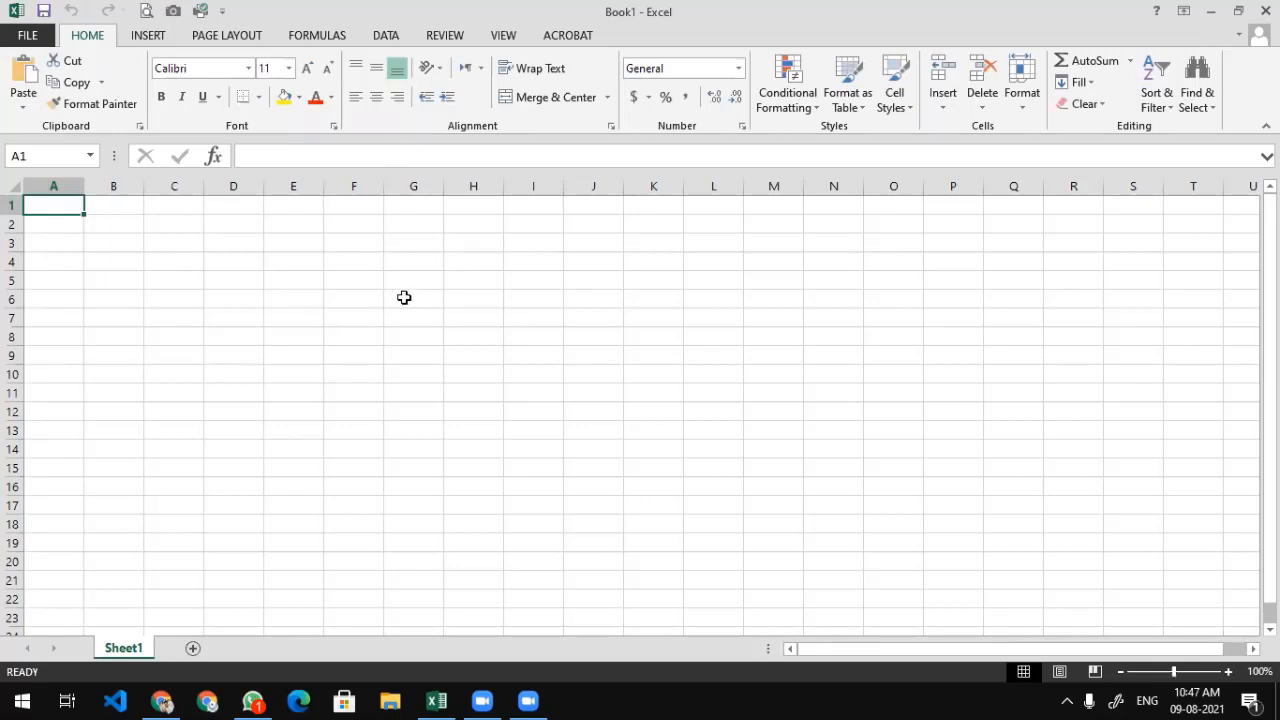
{"action": "type", "text": "S. No"}
{"action": "key", "text": "Tab"}
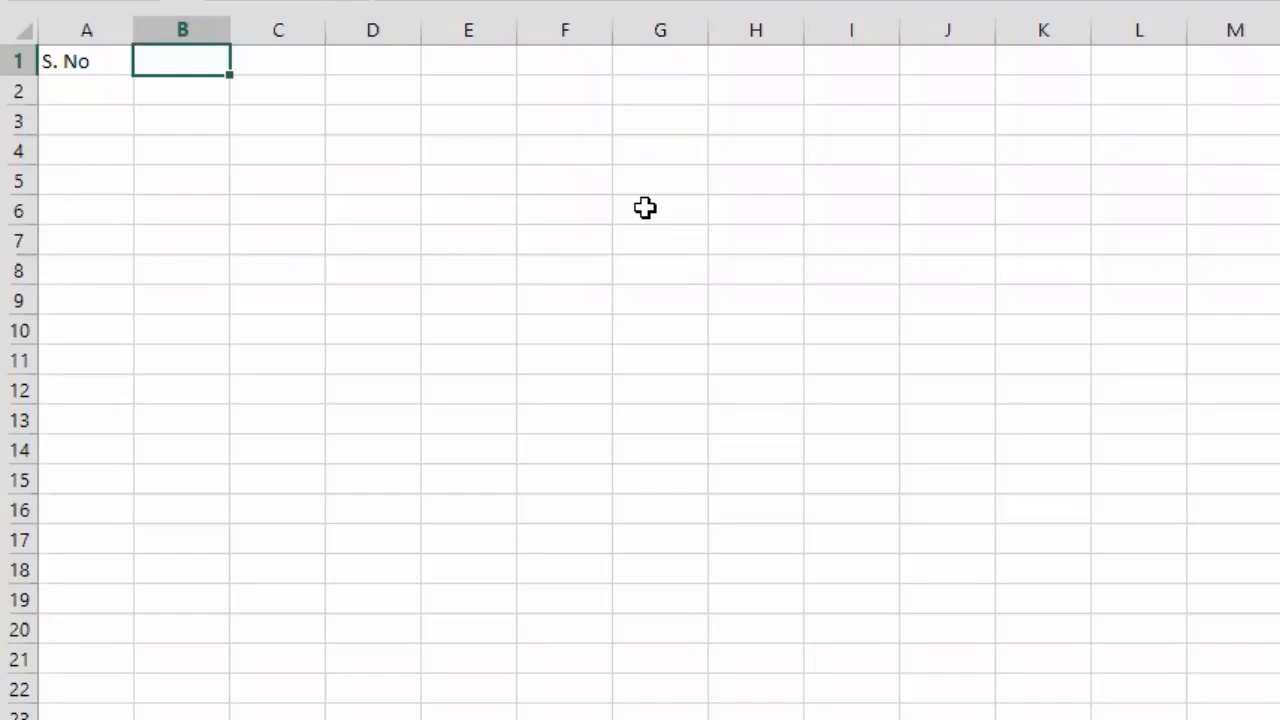
{"action": "type", "text": "Item Name"}
{"action": "key", "text": "Tab"}
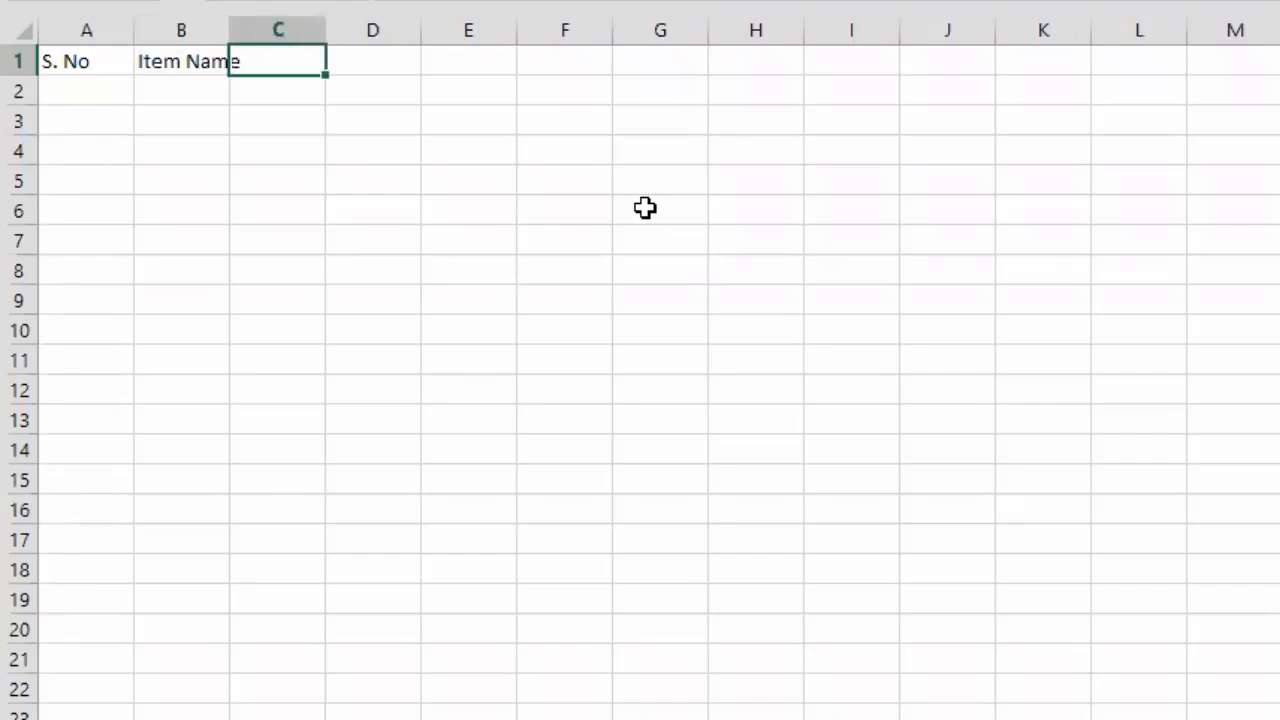
Fit column B to its heading and add the headings Item Company, Qty, Per Unit and Total in C1:F1.
{"action": "double_click", "coordinate": [230, 28]}
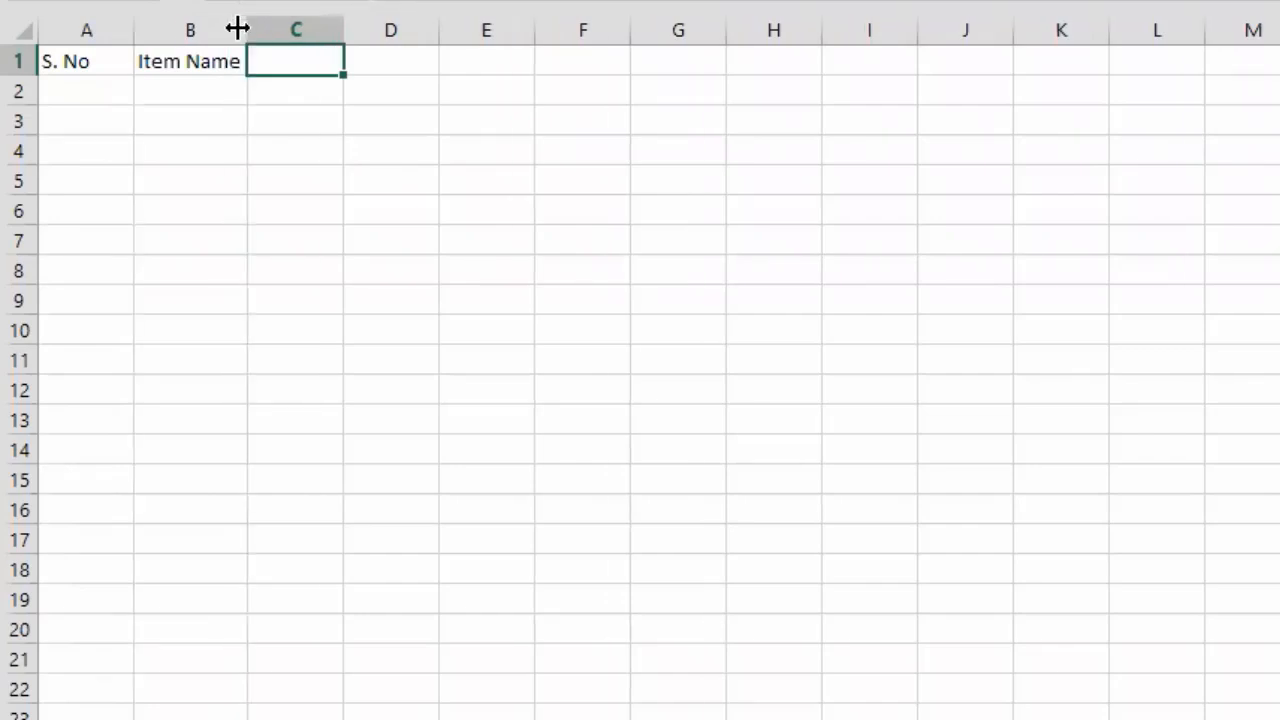
{"action": "type", "text": "Item "}
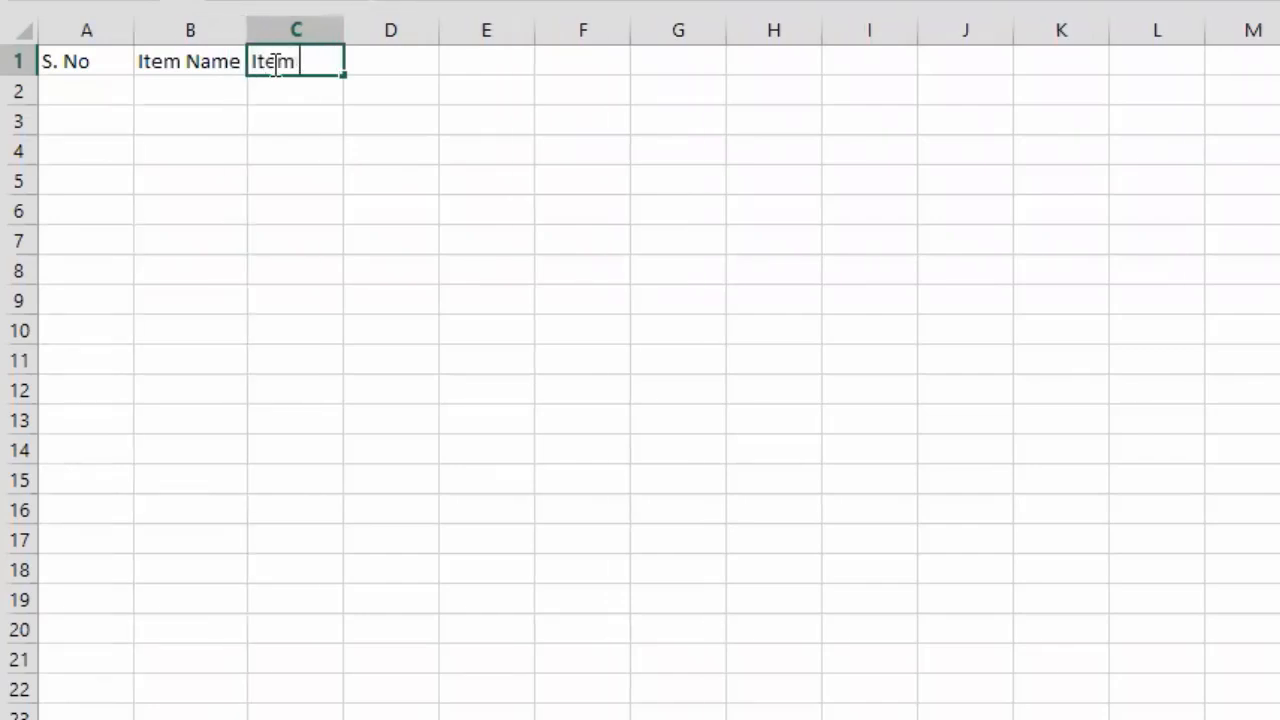
{"action": "type", "text": "Company"}
{"action": "key", "text": "Tab"}
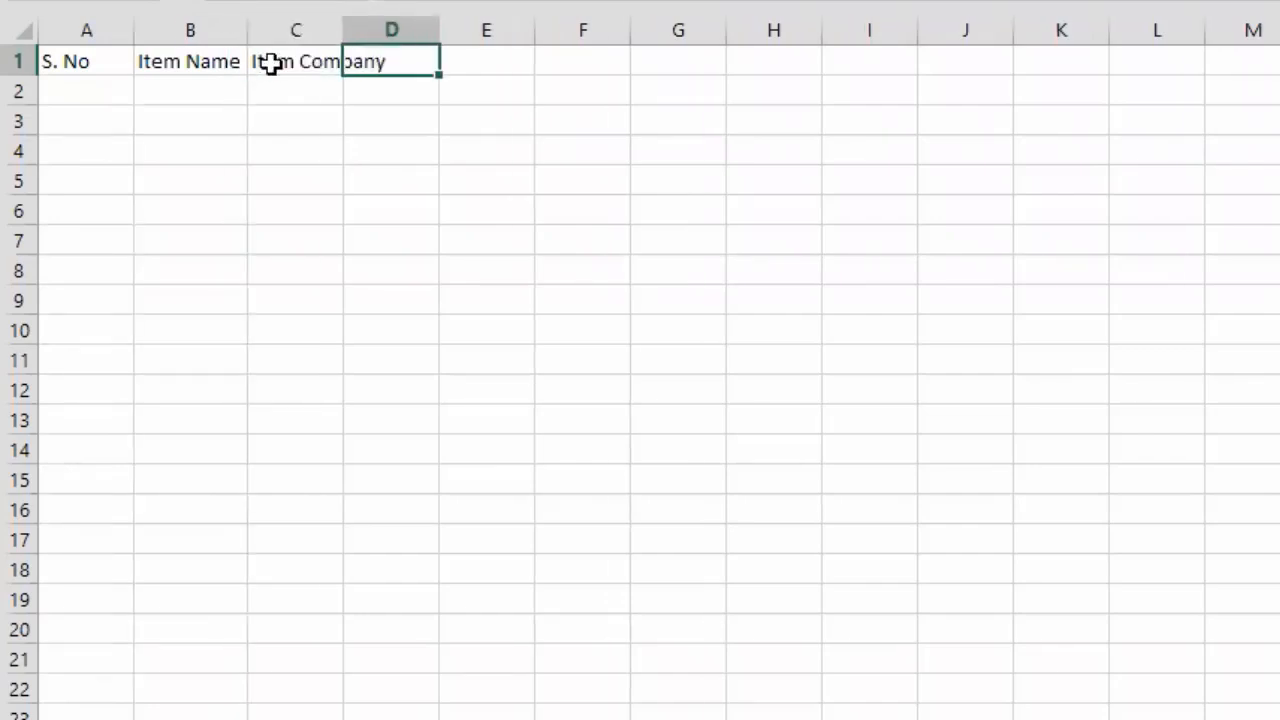
{"action": "type", "text": "Qty"}
{"action": "key", "text": "Tab"}
{"action": "type", "text": "Am"}
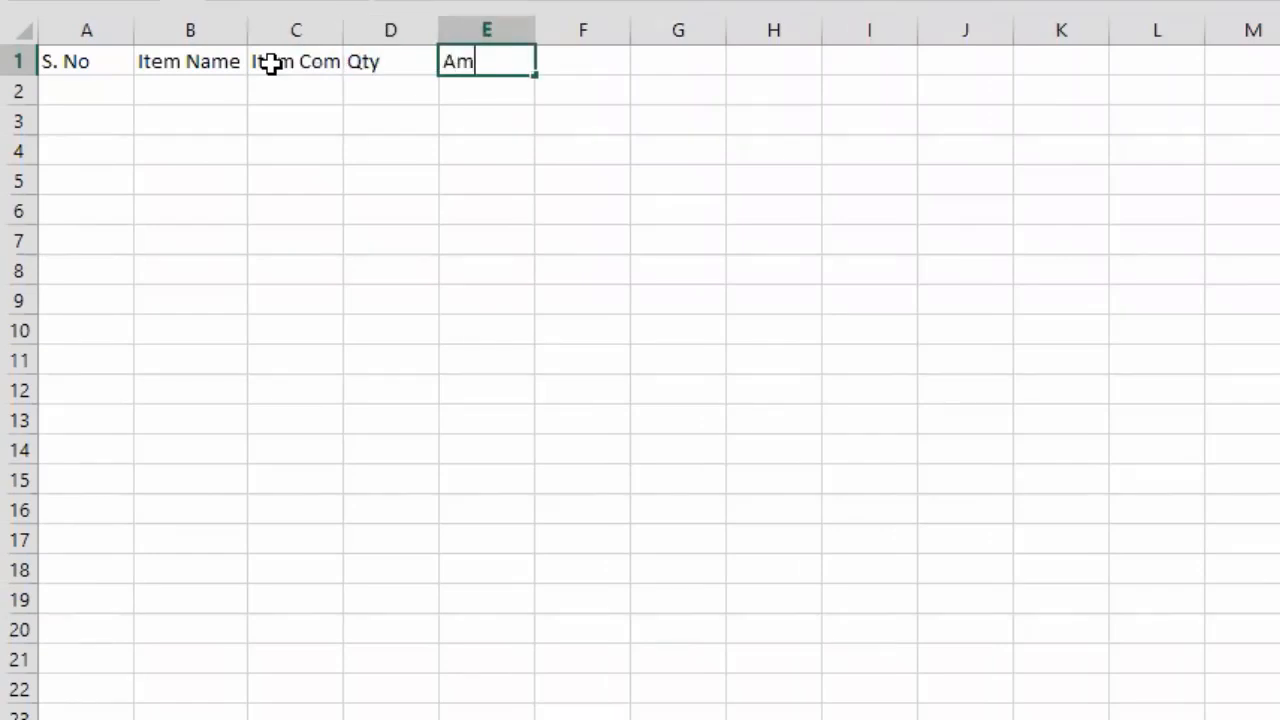
{"action": "type", "text": "ount"}
{"action": "key", "text": "Tab"}
{"action": "key", "text": "Left"}
{"action": "type", "text": "Per Unit"}
{"action": "key", "text": "Tab"}
{"action": "type", "text": "Total"}
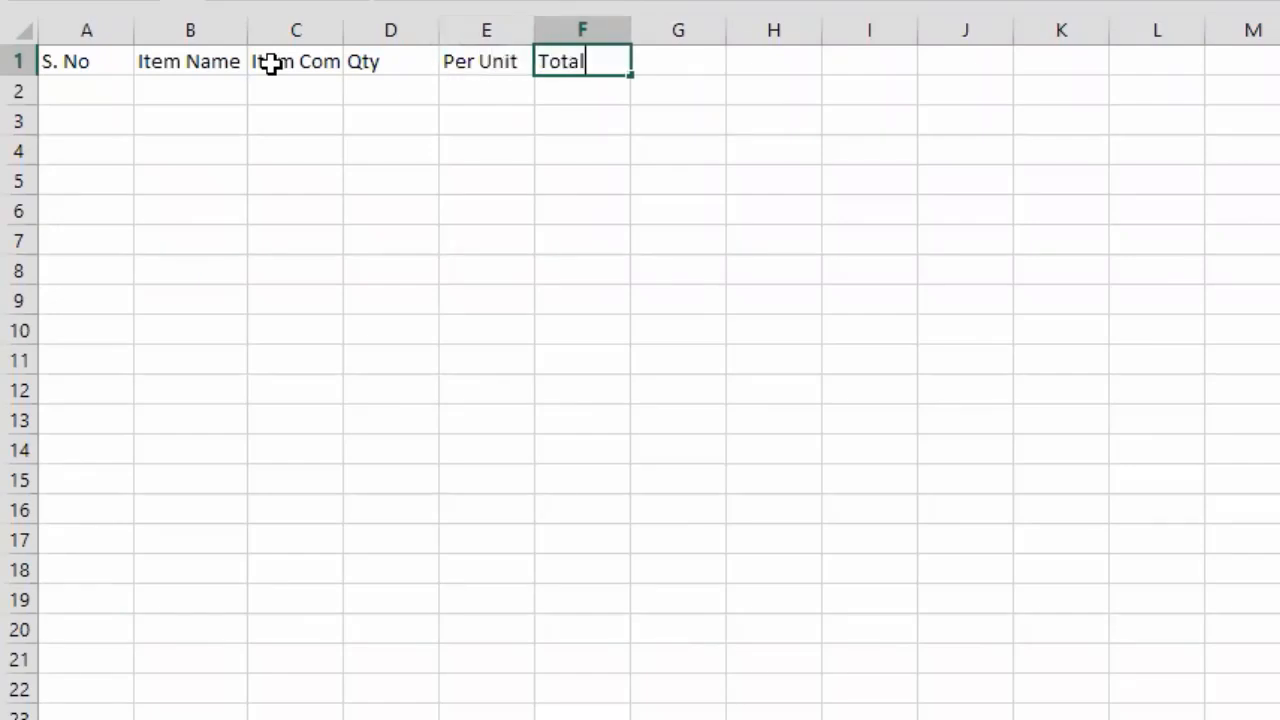
{"action": "key", "text": "Return"}
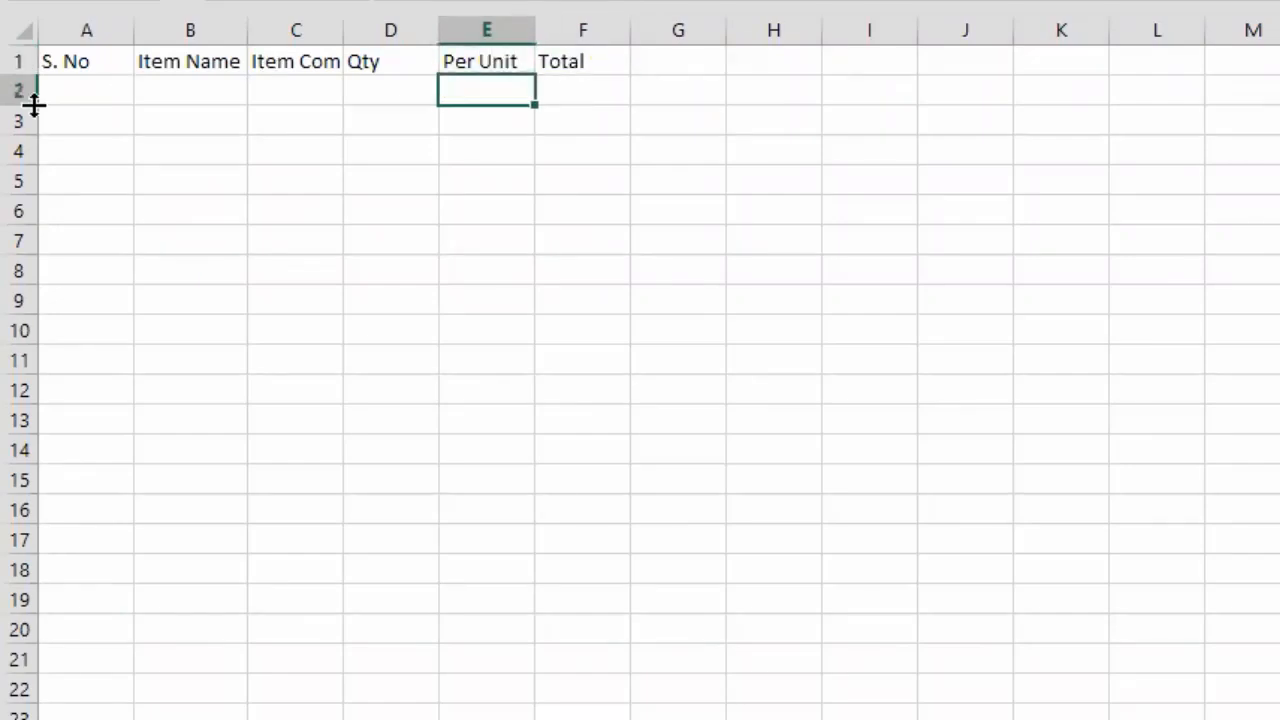
Make the headings in A1:F1 bold and set their font to Arial.
{"action": "left_click_drag", "start_coordinate": [71, 63], "coordinate": [557, 56]}
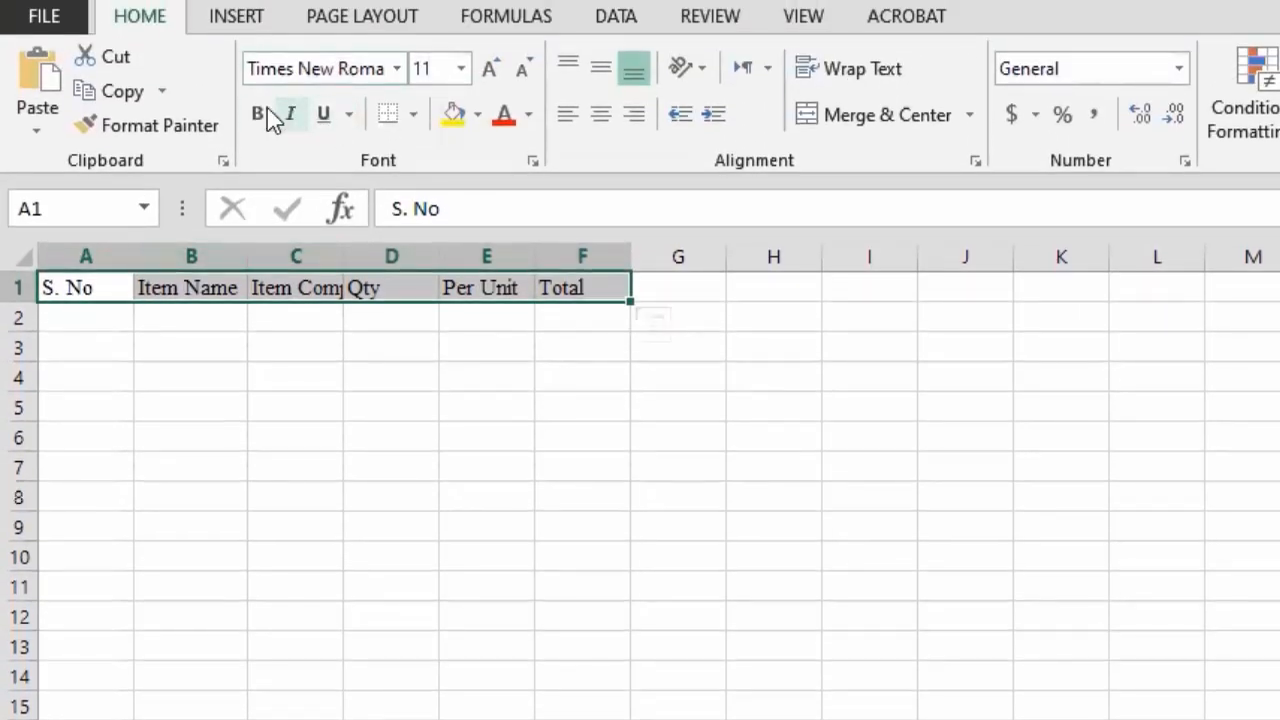
{"action": "left_click", "coordinate": [260, 113]}
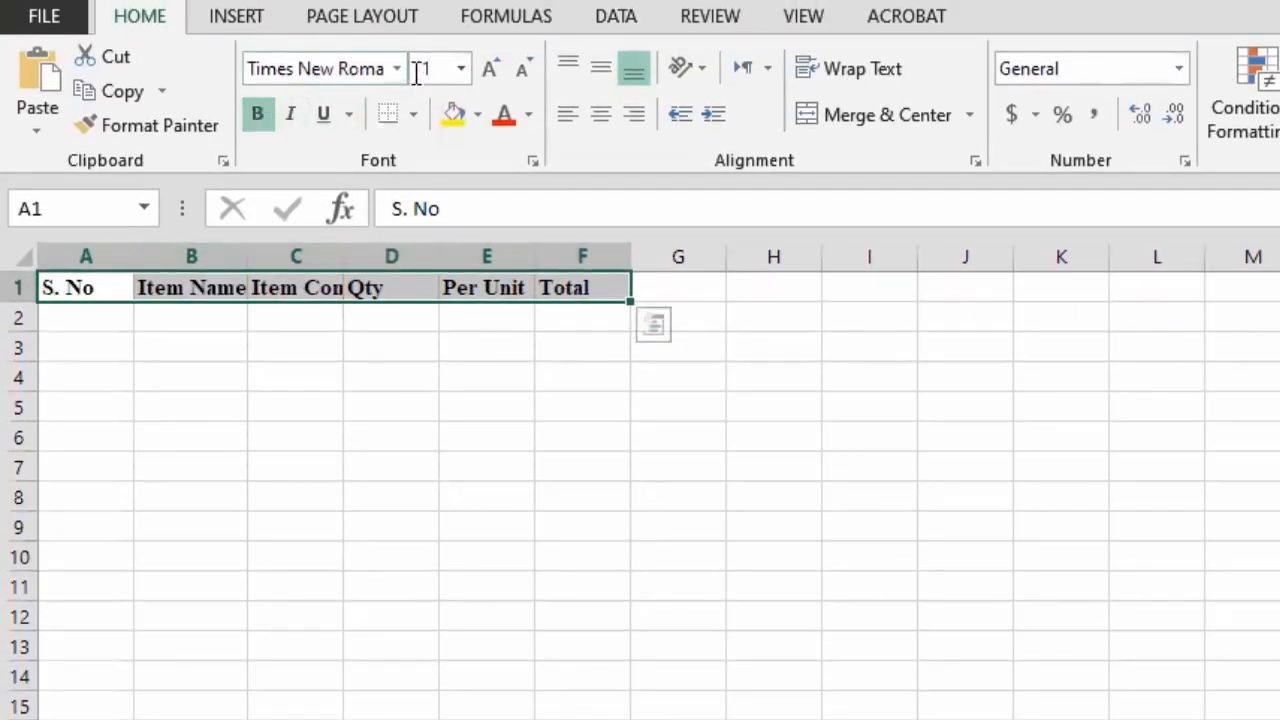
{"action": "left_click", "coordinate": [380, 67]}
{"action": "type", "text": "Arial"}
{"action": "key", "text": "Return"}
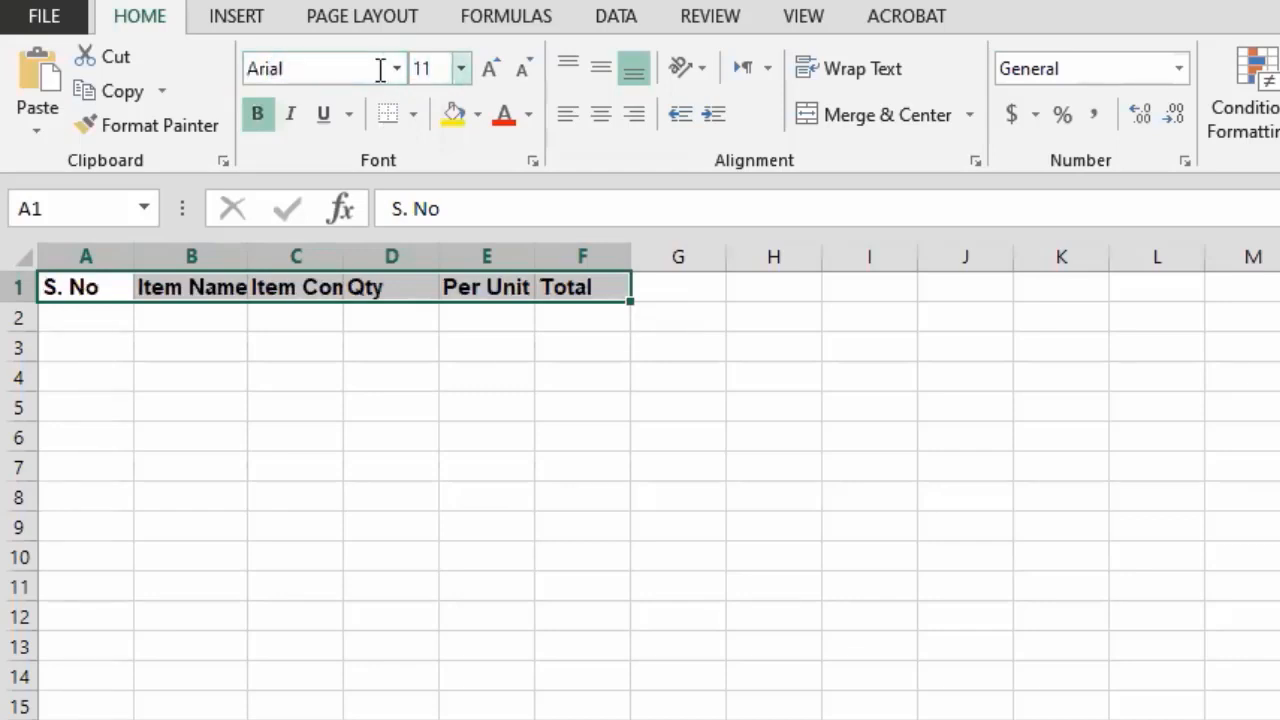
Set the font size of the headings in A1:F1 to 13 and fit columns A to F to the text.
{"action": "left_click", "coordinate": [424, 68]}
{"action": "type", "text": "12"}
{"action": "key", "text": "Return"}
{"action": "left_click", "coordinate": [424, 68]}
{"action": "type", "text": "13"}
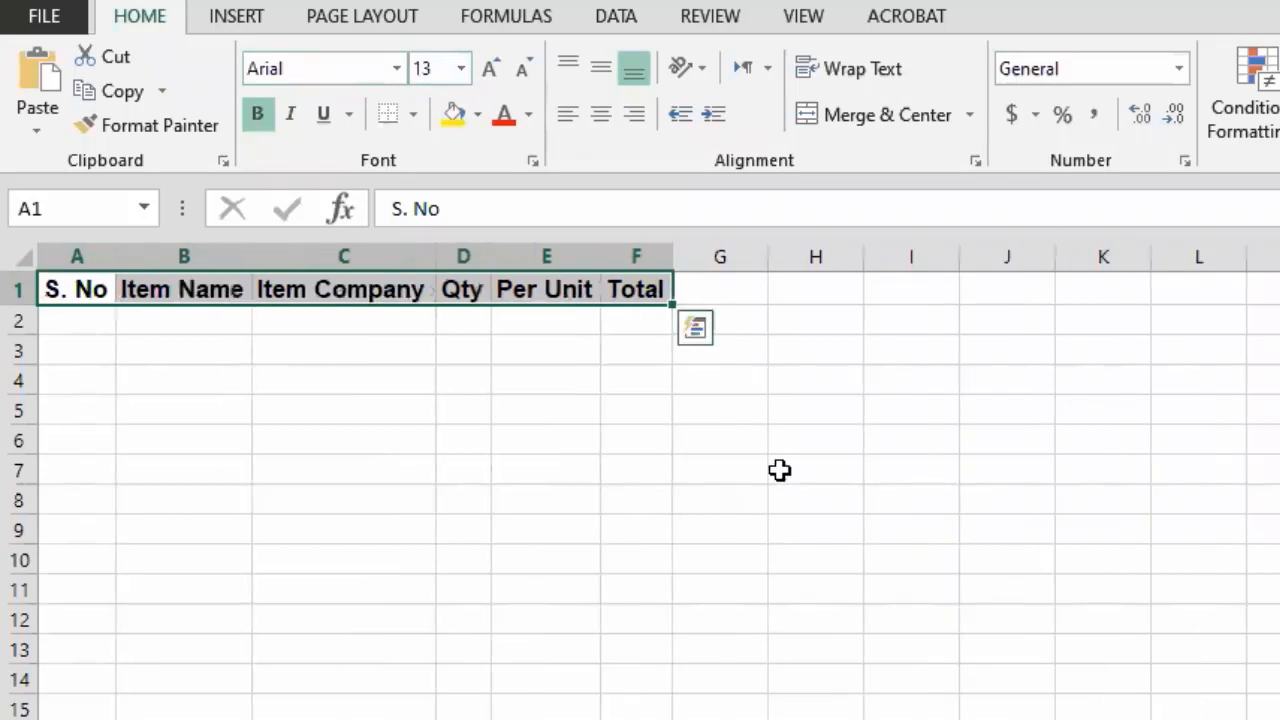
Fill the heading cells A1:F1 with yellow.
{"action": "left_click", "coordinate": [780, 471]}
{"action": "left_click_drag", "start_coordinate": [60, 282], "coordinate": [640, 289]}
{"action": "left_click", "coordinate": [455, 116]}
{"action": "left_click", "coordinate": [355, 353]}
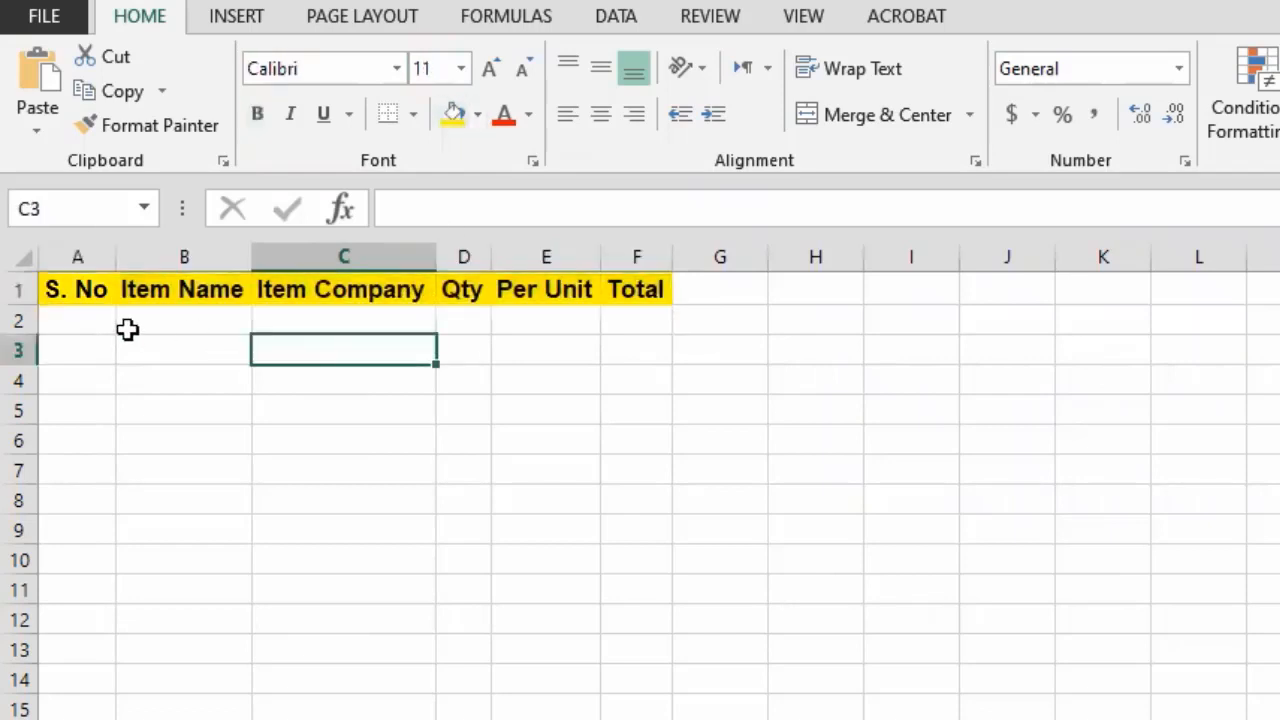
Enter the item names RAM, R.A.M, COMPUTER RAM and RAM DDR3 in cells B2 to B5.
{"action": "left_click", "coordinate": [86, 311]}
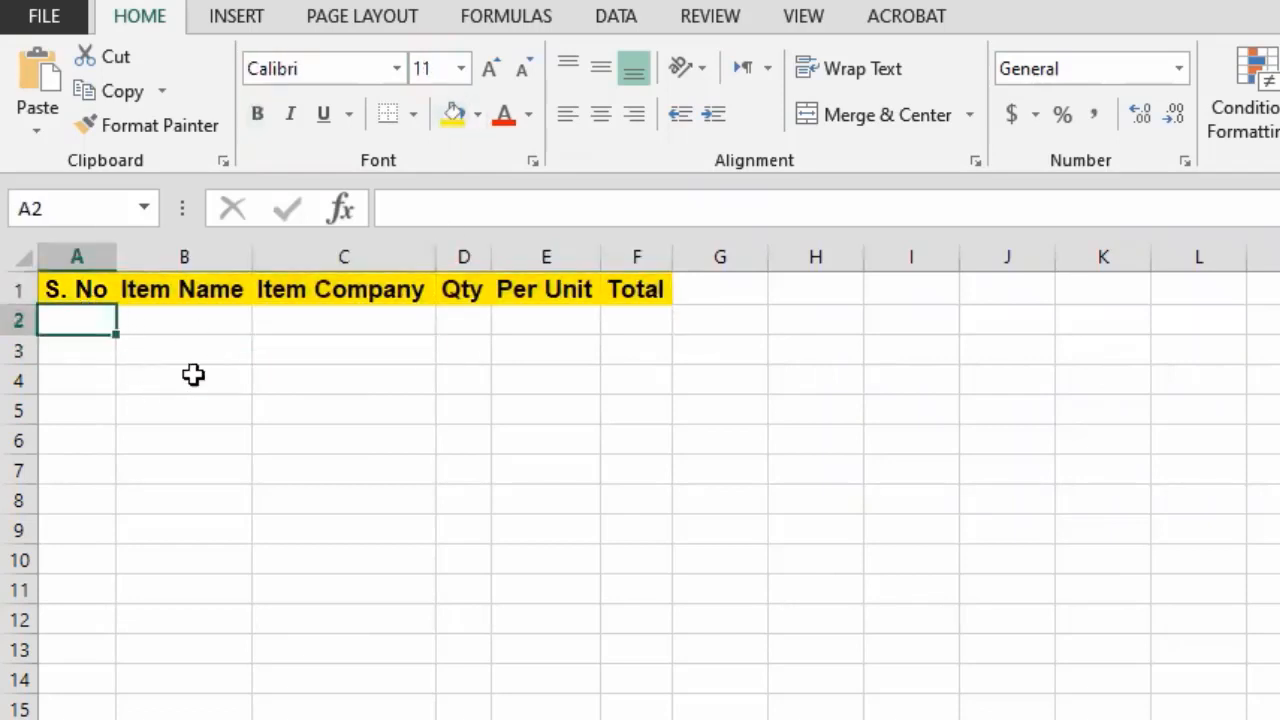
{"action": "left_click_drag", "start_coordinate": [196, 315], "coordinate": [200, 719]}
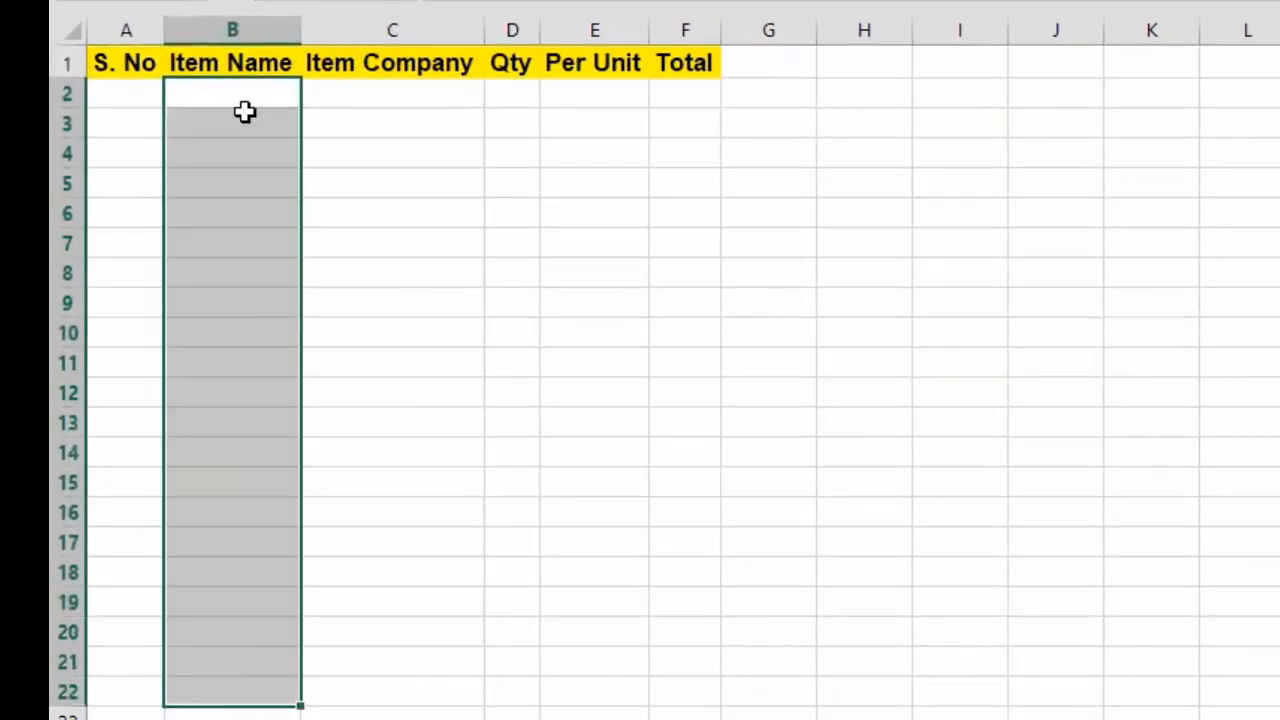
{"action": "left_click", "coordinate": [241, 138]}
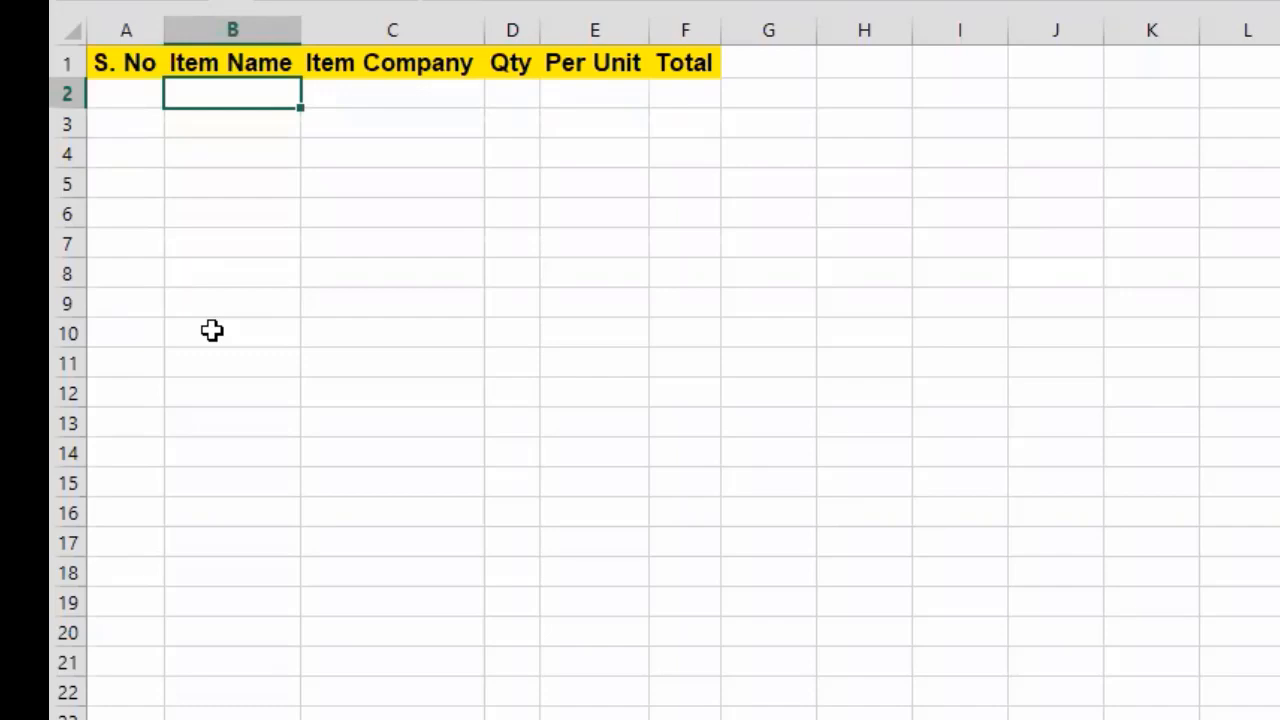
{"action": "type", "text": "RAM"}
{"action": "key", "text": "Return"}
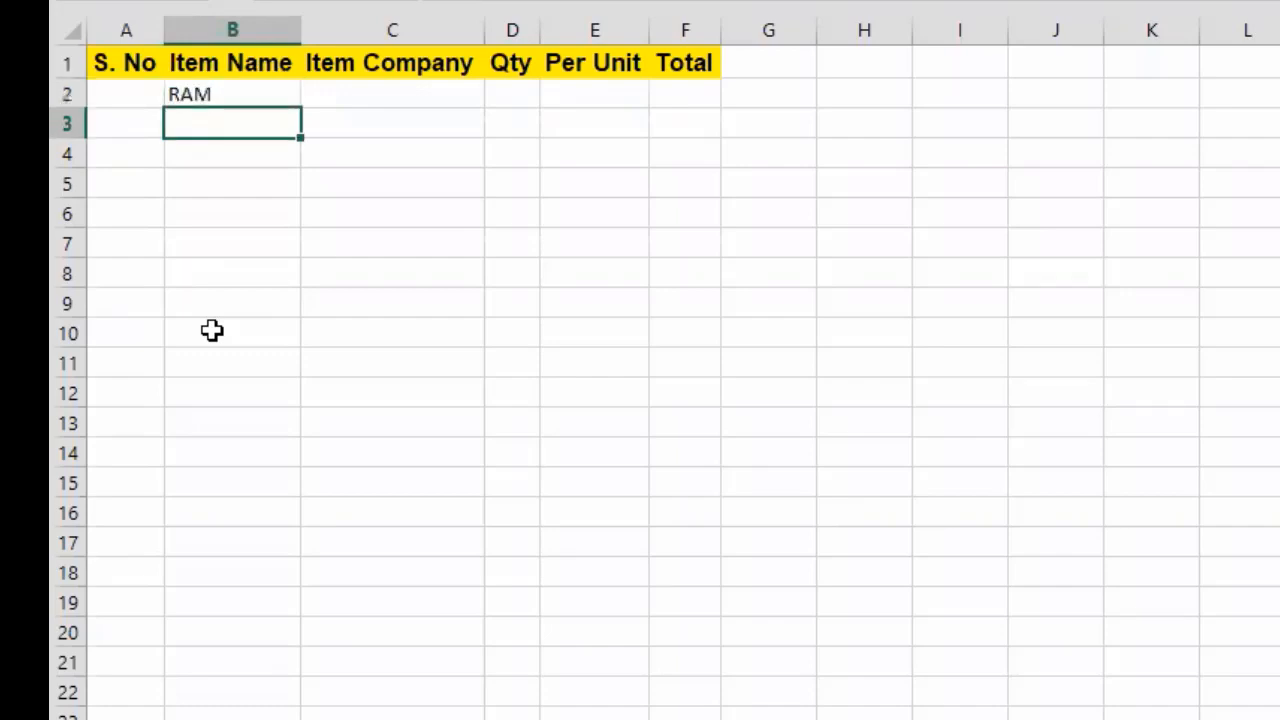
{"action": "type", "text": "R.A.M"}
{"action": "key", "text": "Return"}
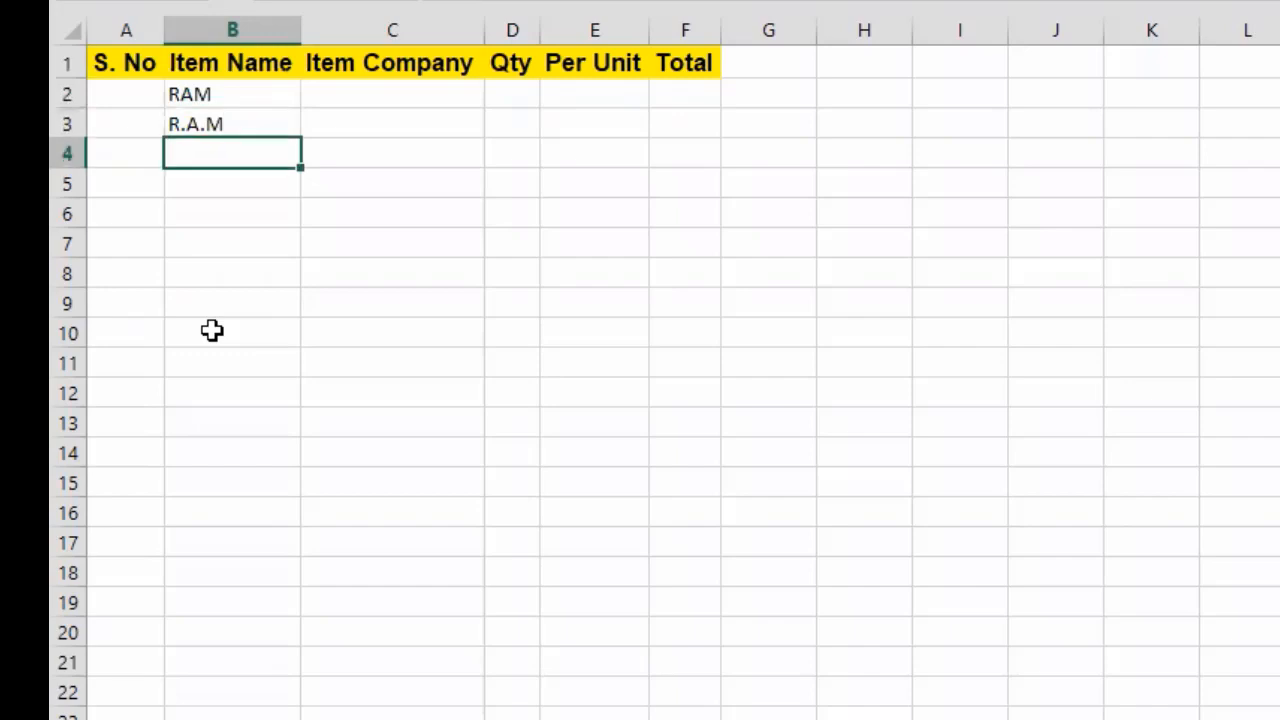
{"action": "type", "text": "COMPUTER RAM"}
{"action": "key", "text": "Return"}
{"action": "type", "text": "RAM"}
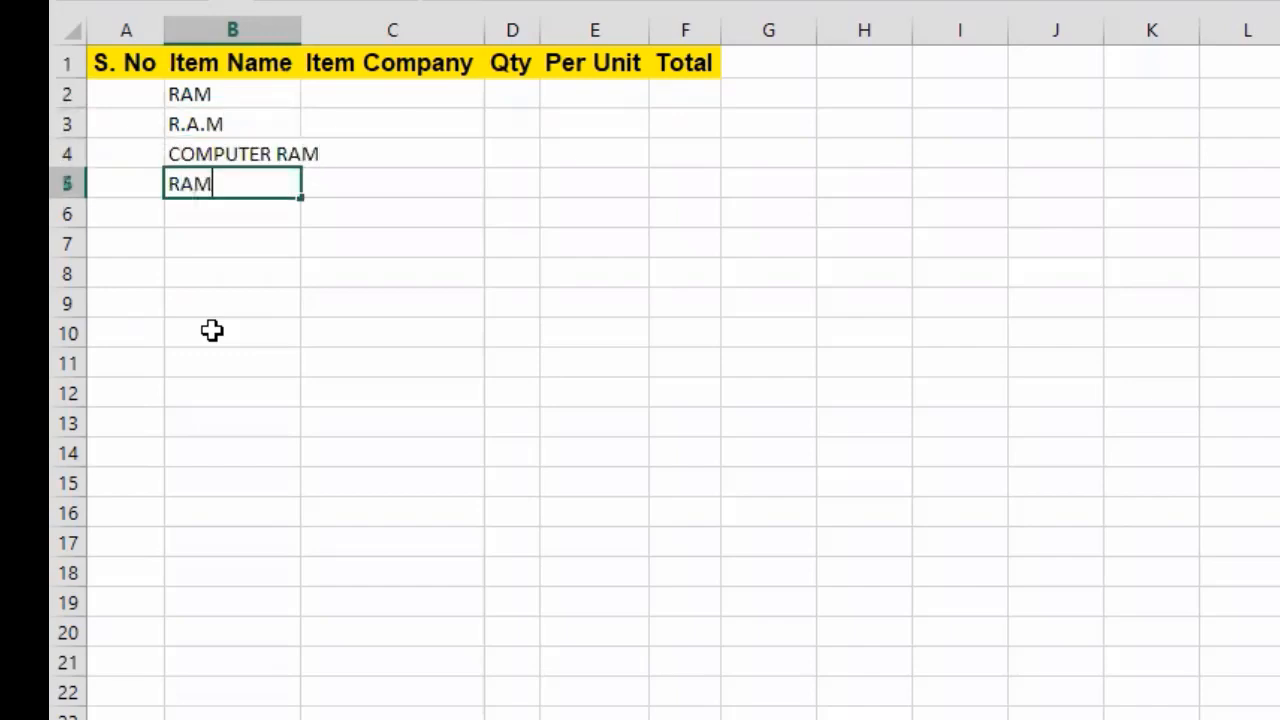
{"action": "type", "text": " DDR3"}
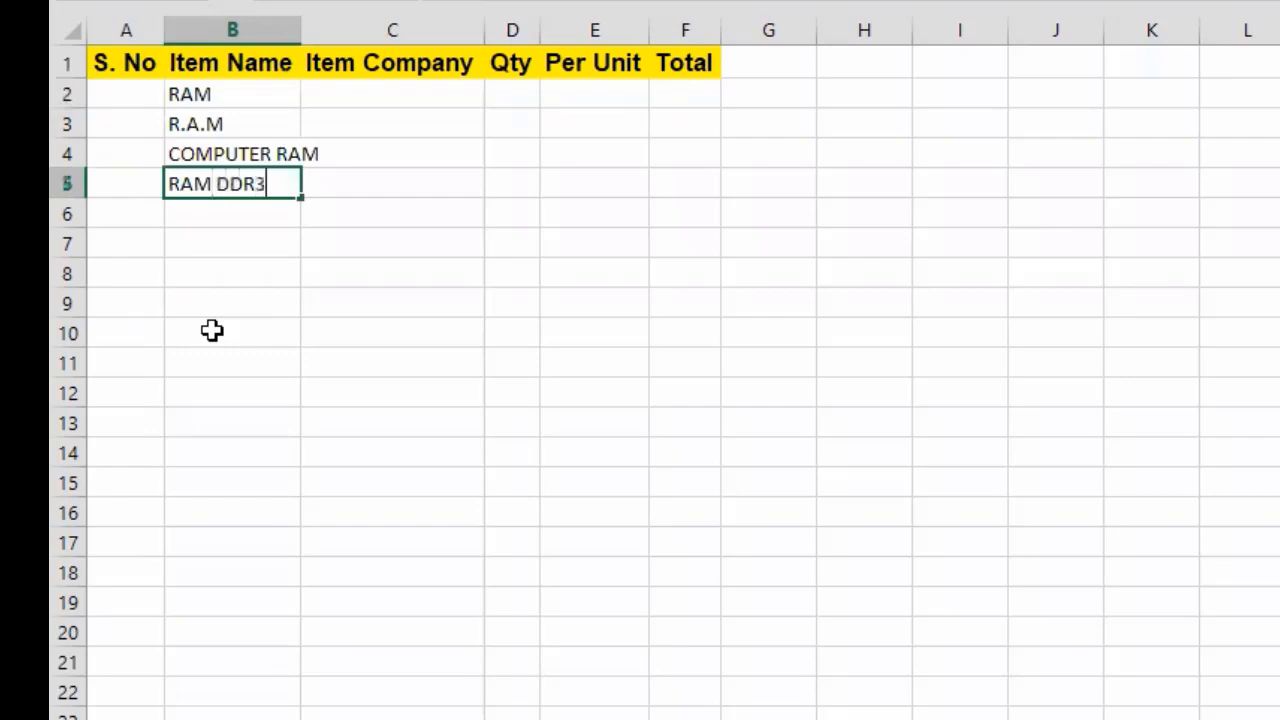
{"action": "key", "text": "Return"}
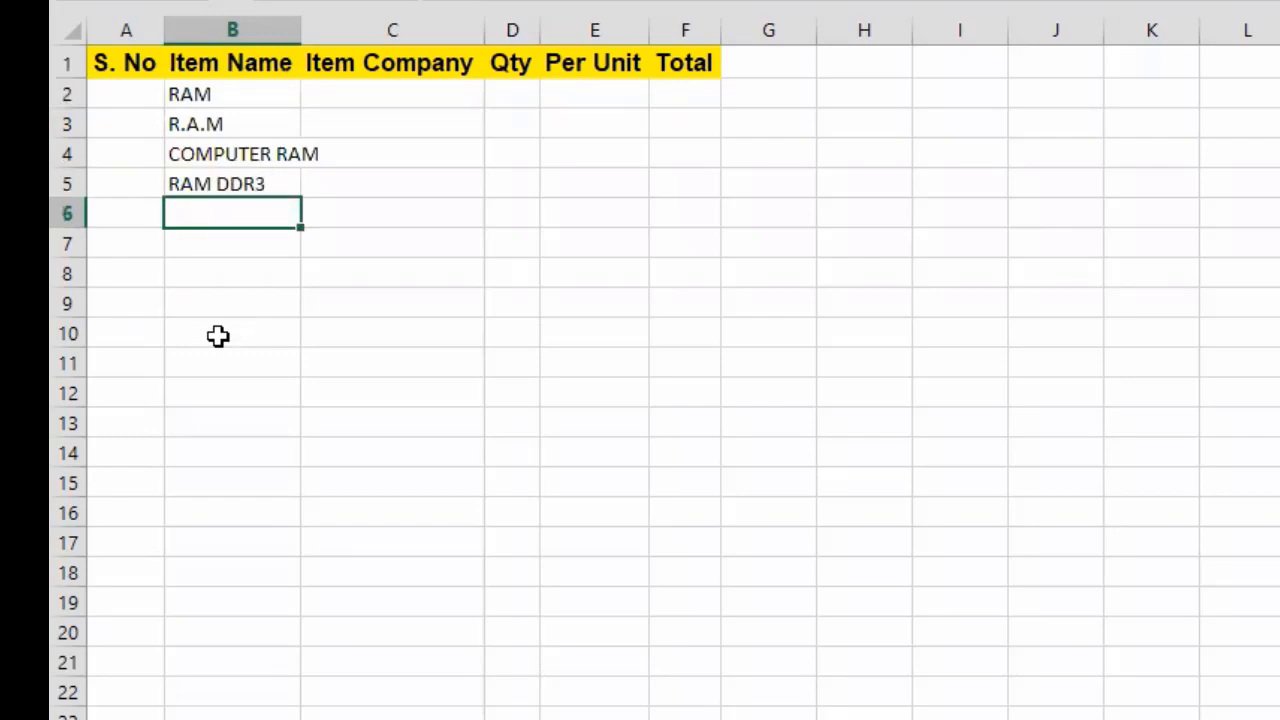
{"action": "left_click_drag", "start_coordinate": [201, 100], "coordinate": [217, 175]}
{"action": "left_click", "coordinate": [208, 96]}
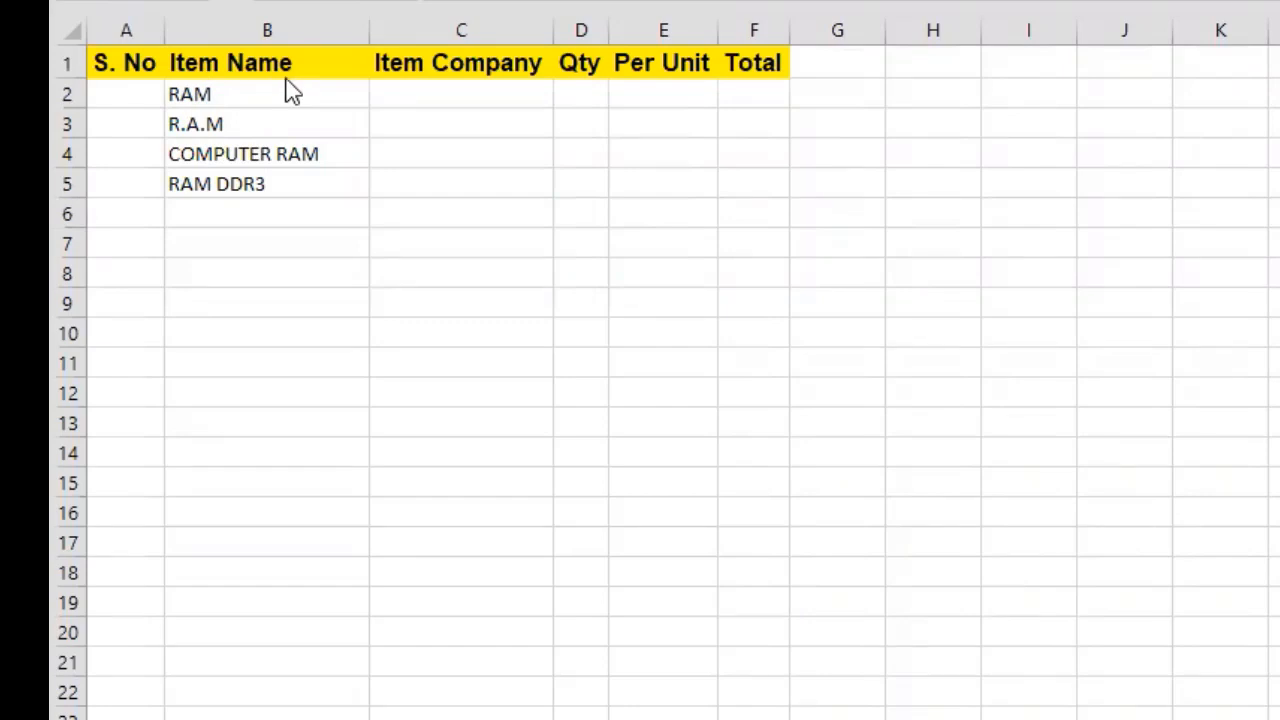
{"action": "mouse_move", "coordinate": [246, 100]}
{"action": "left_mouse_down"}
{"action": "mouse_move", "coordinate": [223, 229]}
{"action": "mouse_move", "coordinate": [223, 529]}
{"action": "left_mouse_up"}
{"action": "left_click", "coordinate": [278, 100]}
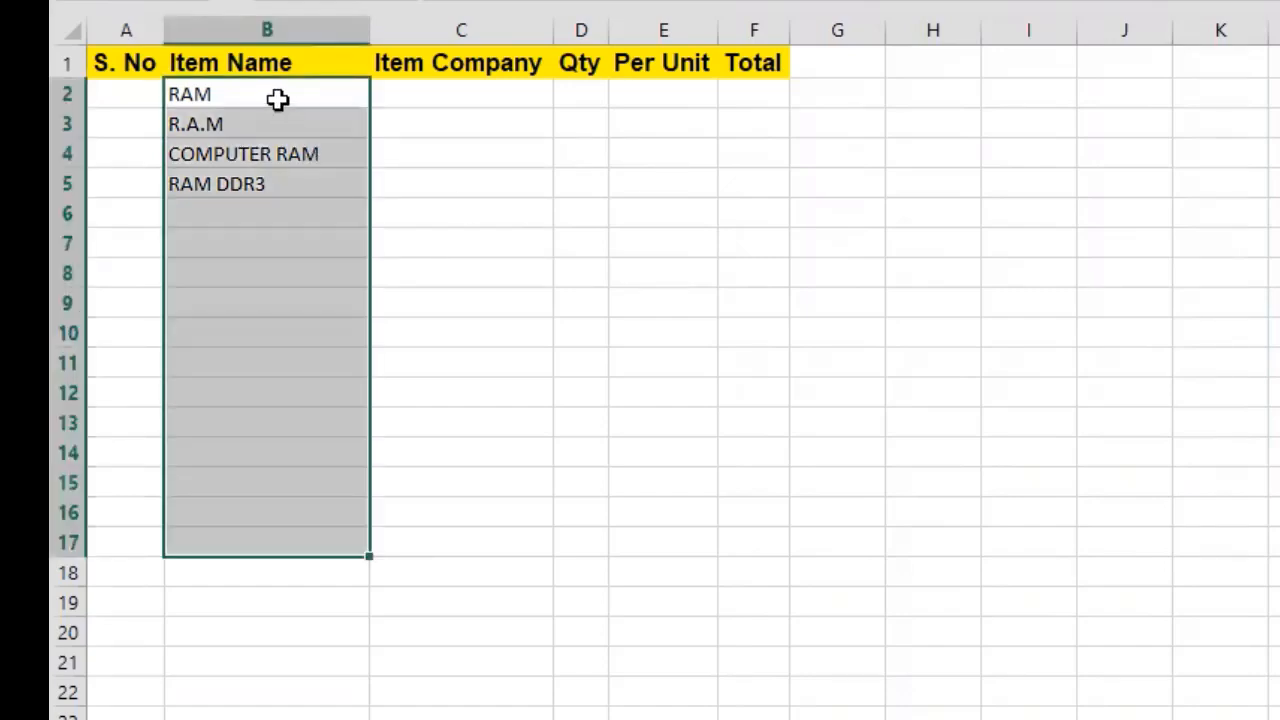
{"action": "left_click", "coordinate": [278, 100]}
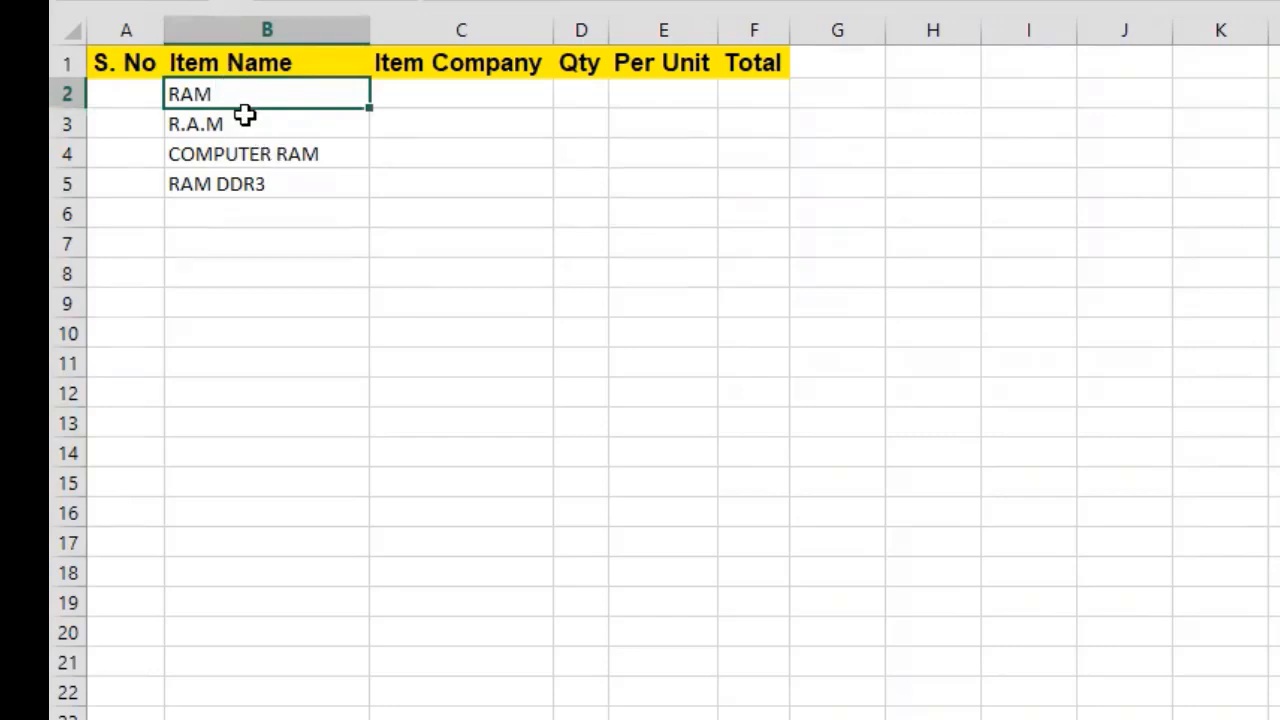
{"action": "left_click", "coordinate": [248, 120]}
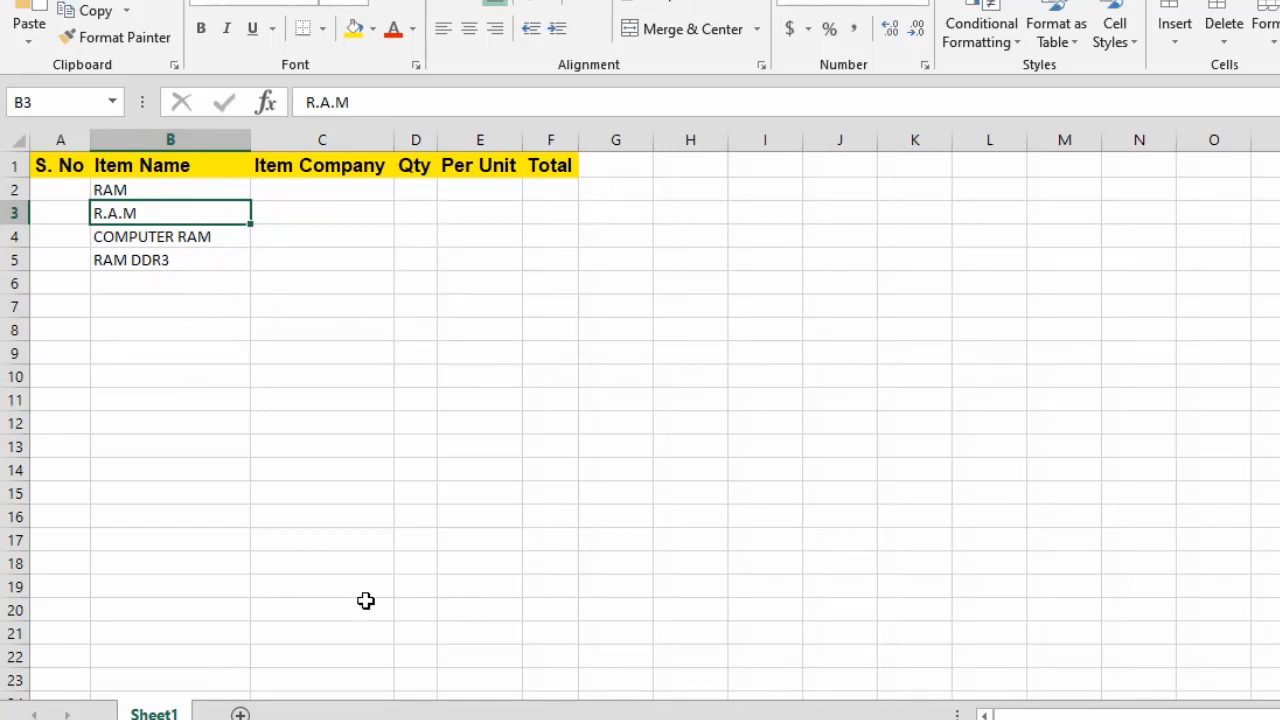
{"action": "left_click_drag", "start_coordinate": [900, 190], "coordinate": [937, 531]}
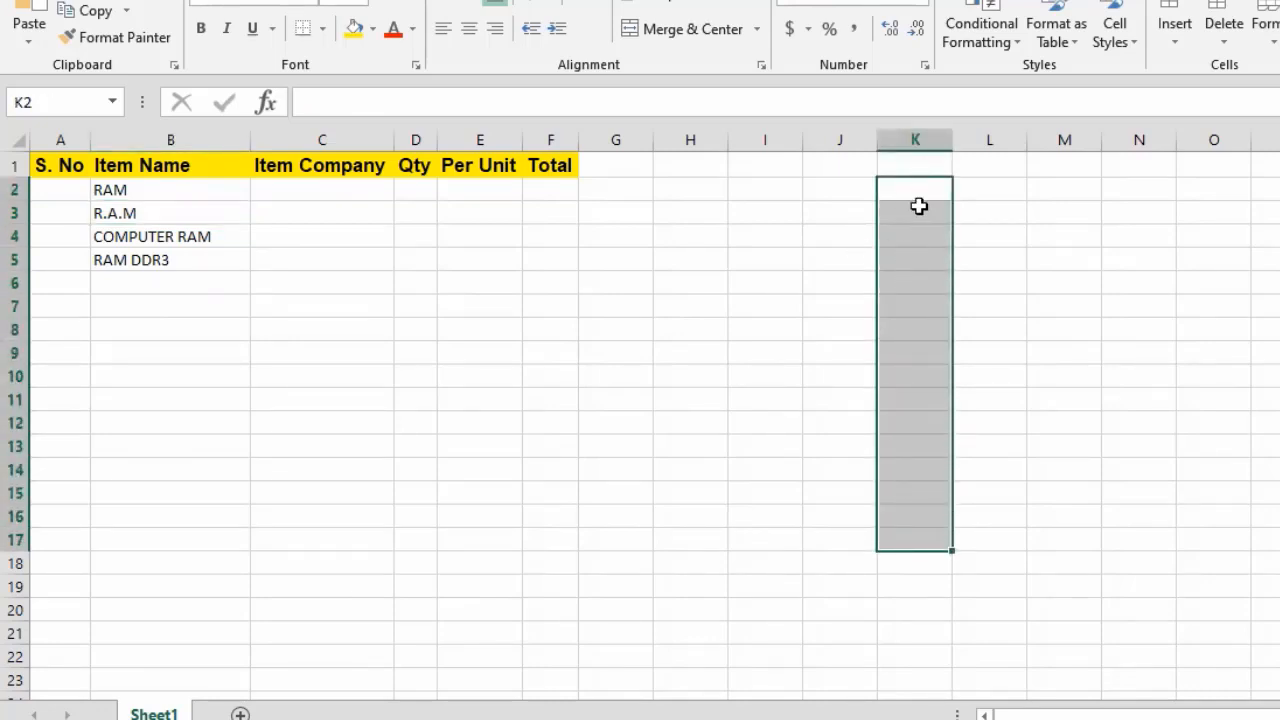
{"action": "left_click_drag", "start_coordinate": [914, 192], "coordinate": [912, 500]}
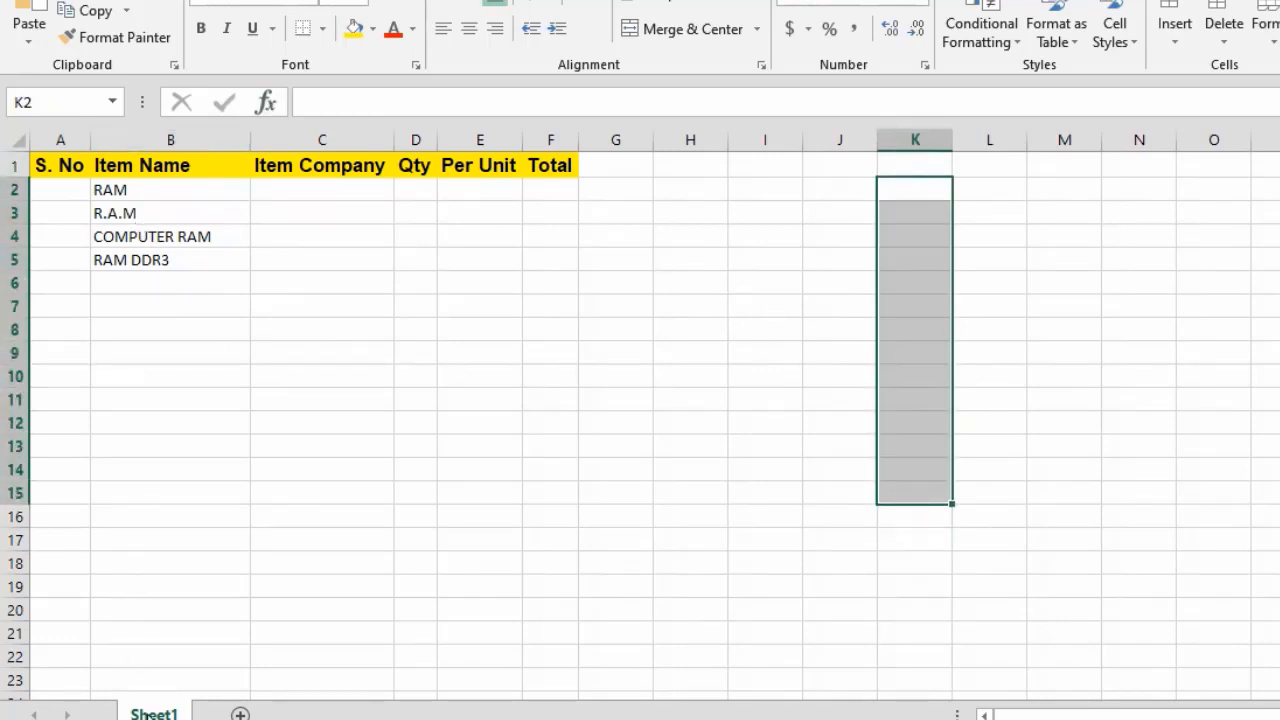
Add a second worksheet to the workbook and return to Sheet1.
{"action": "left_click", "coordinate": [240, 714]}
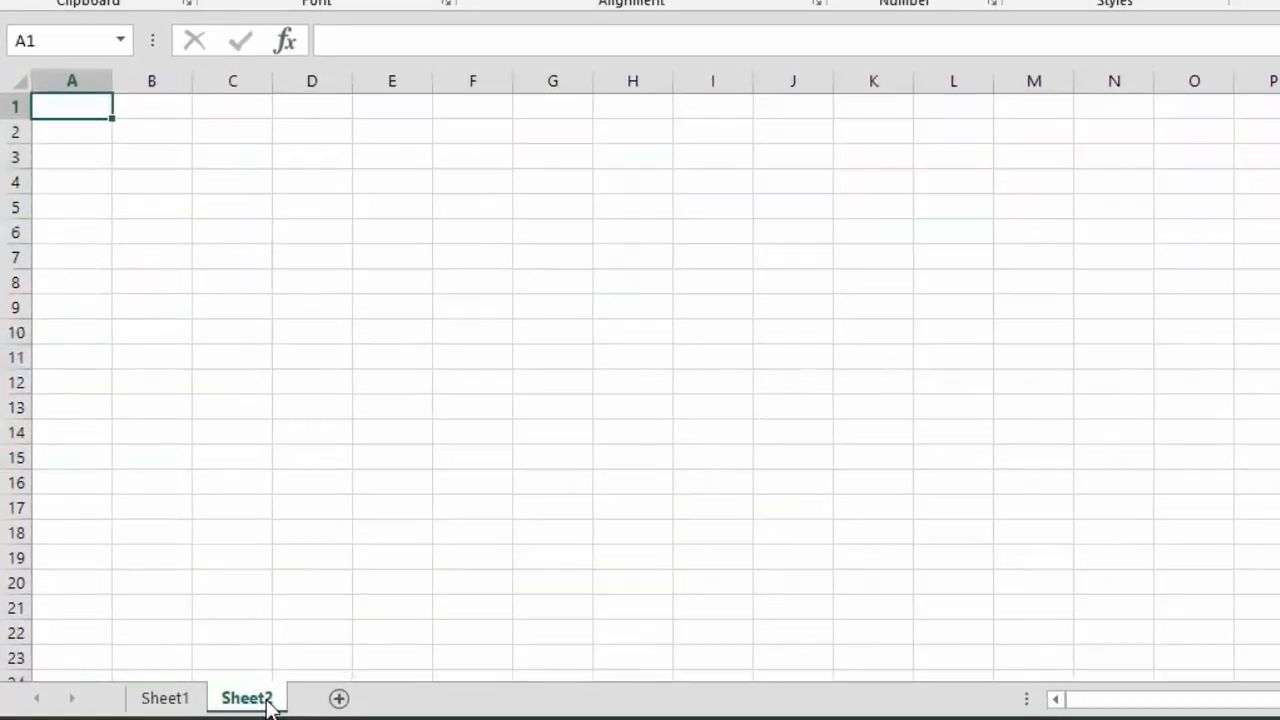
{"action": "left_click", "coordinate": [172, 689]}
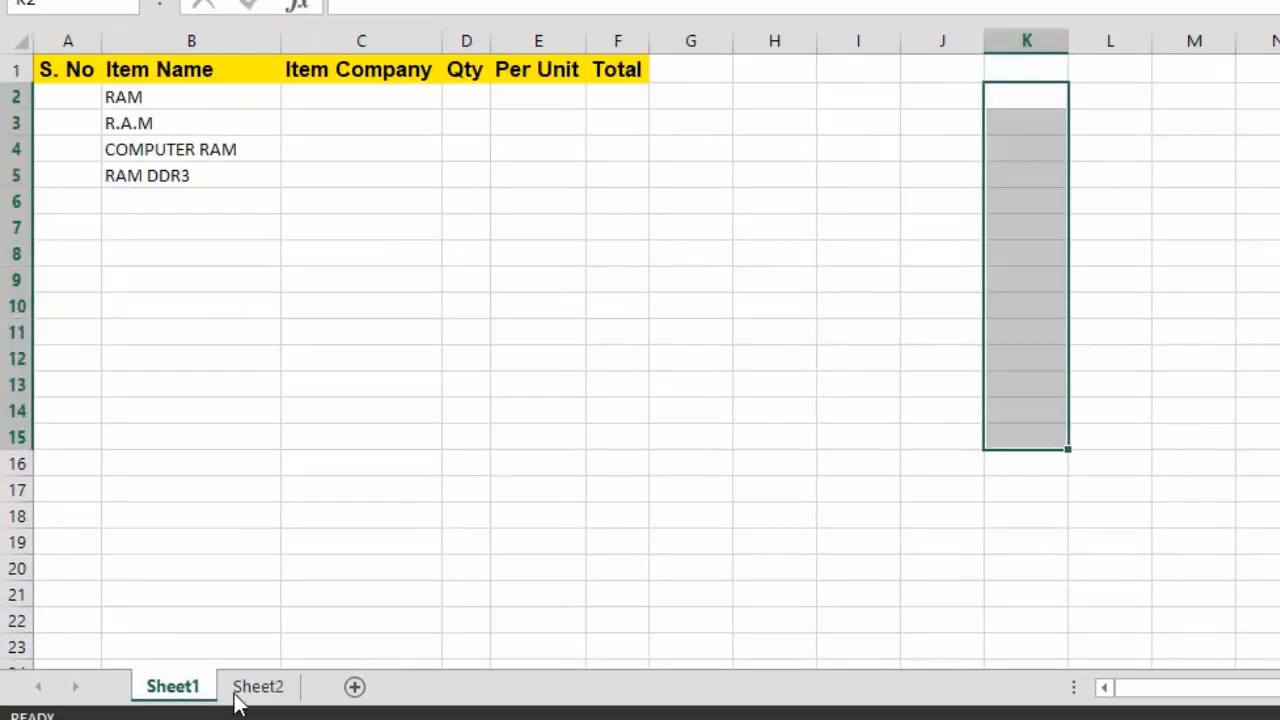
{"action": "left_click", "coordinate": [238, 698]}
{"action": "left_click", "coordinate": [174, 690]}
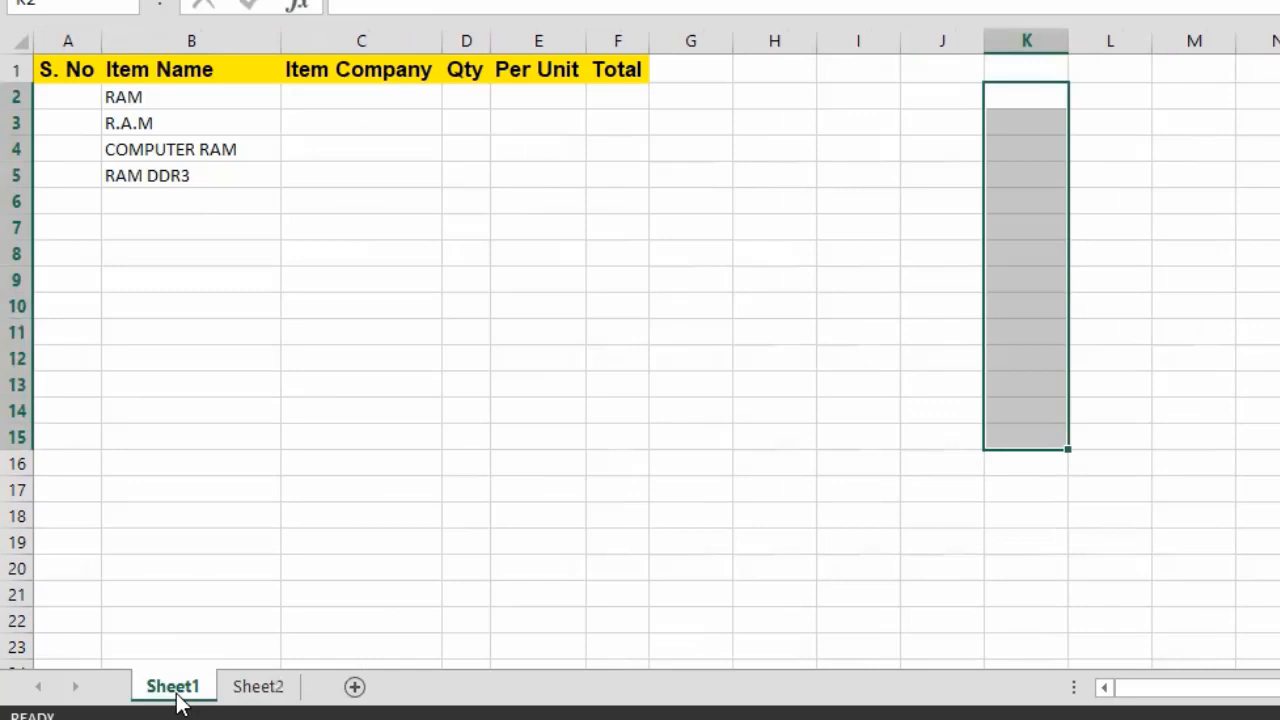
{"action": "left_click", "coordinate": [256, 697]}
{"action": "left_click", "coordinate": [175, 697]}
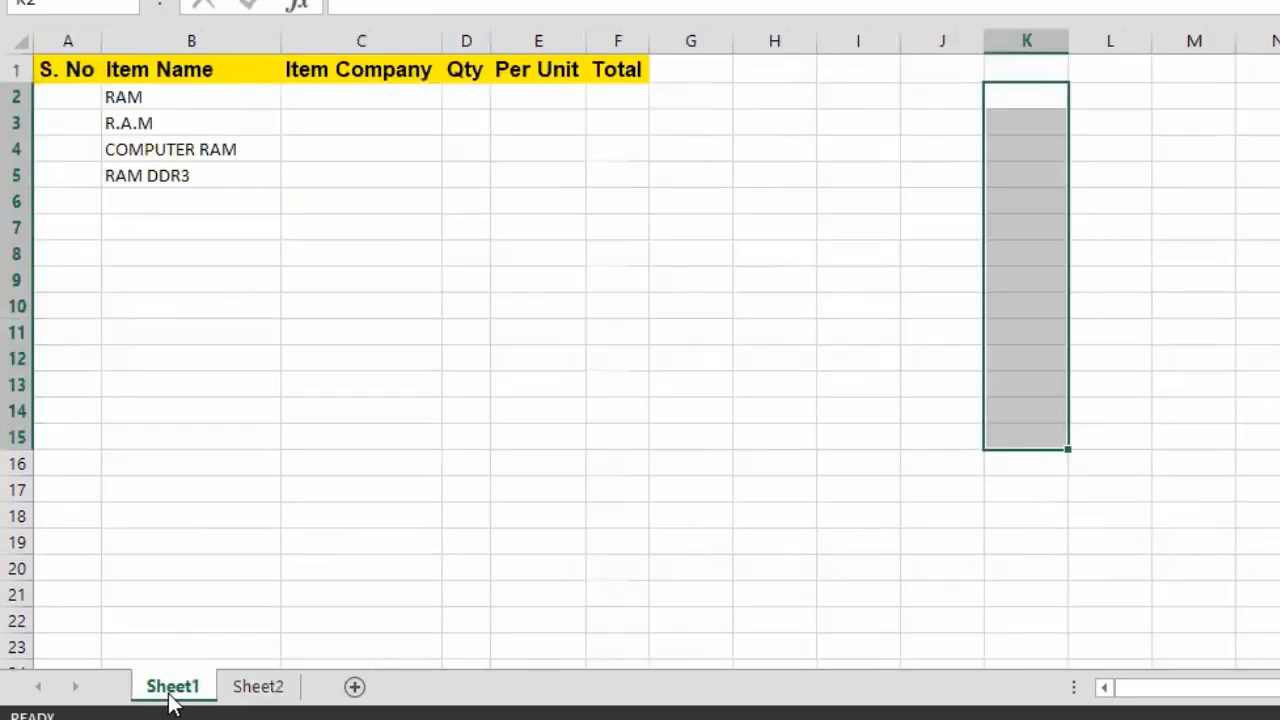
Rename Sheet1 as Sell Counter.
{"action": "double_click", "coordinate": [170, 697]}
{"action": "type", "text": "Seri Cou"}
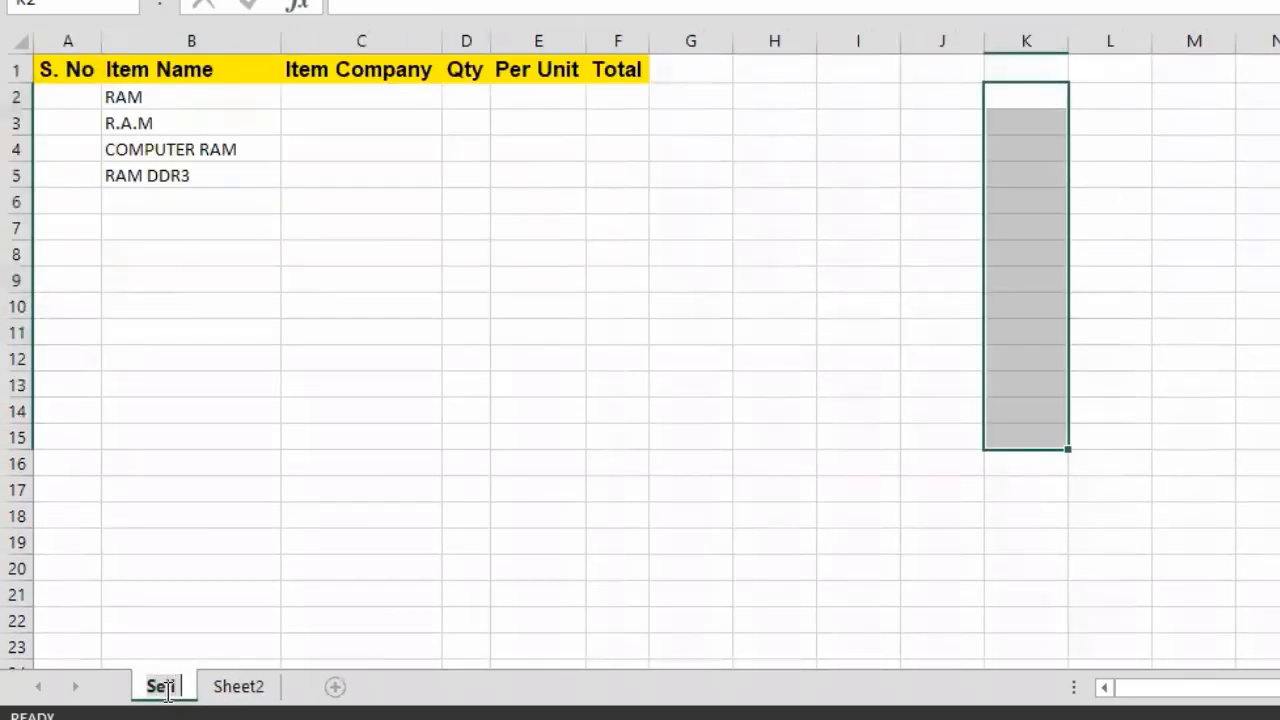
{"action": "type", "text": "nter"}
{"action": "key", "text": "Return"}
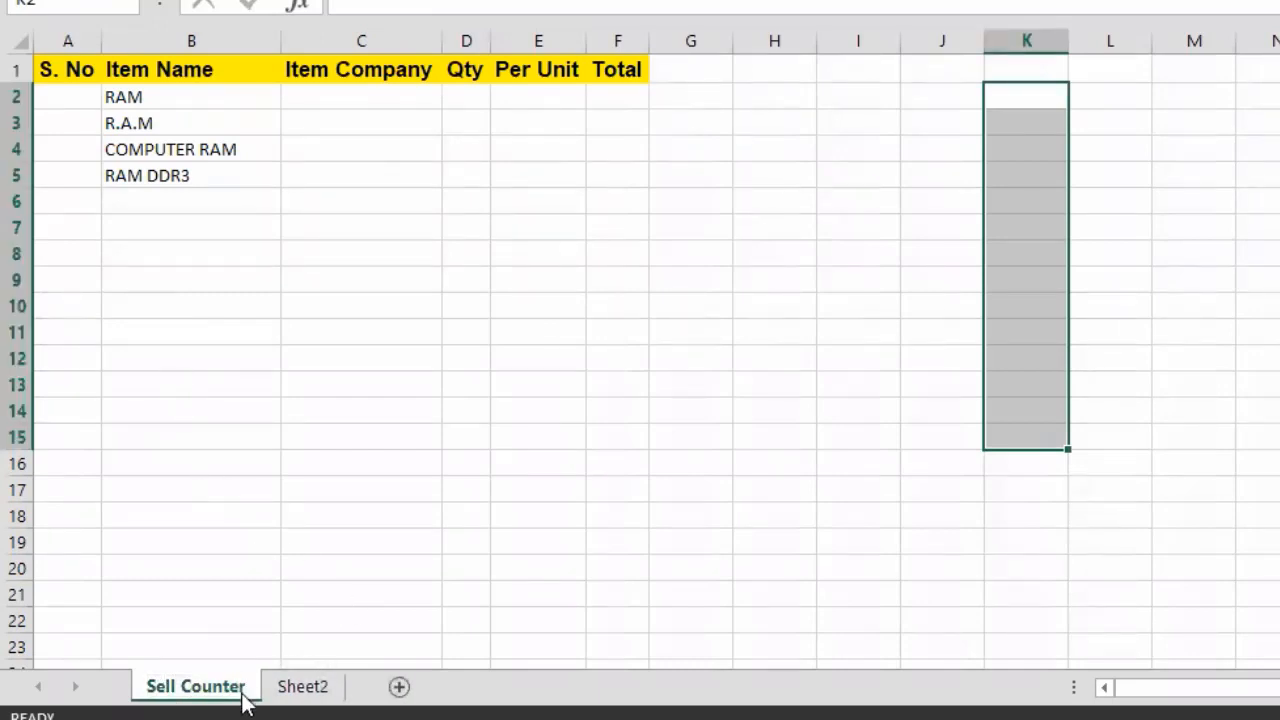
Rename Sheet2 as Items List.
{"action": "left_click", "coordinate": [298, 700]}
{"action": "double_click", "coordinate": [303, 700]}
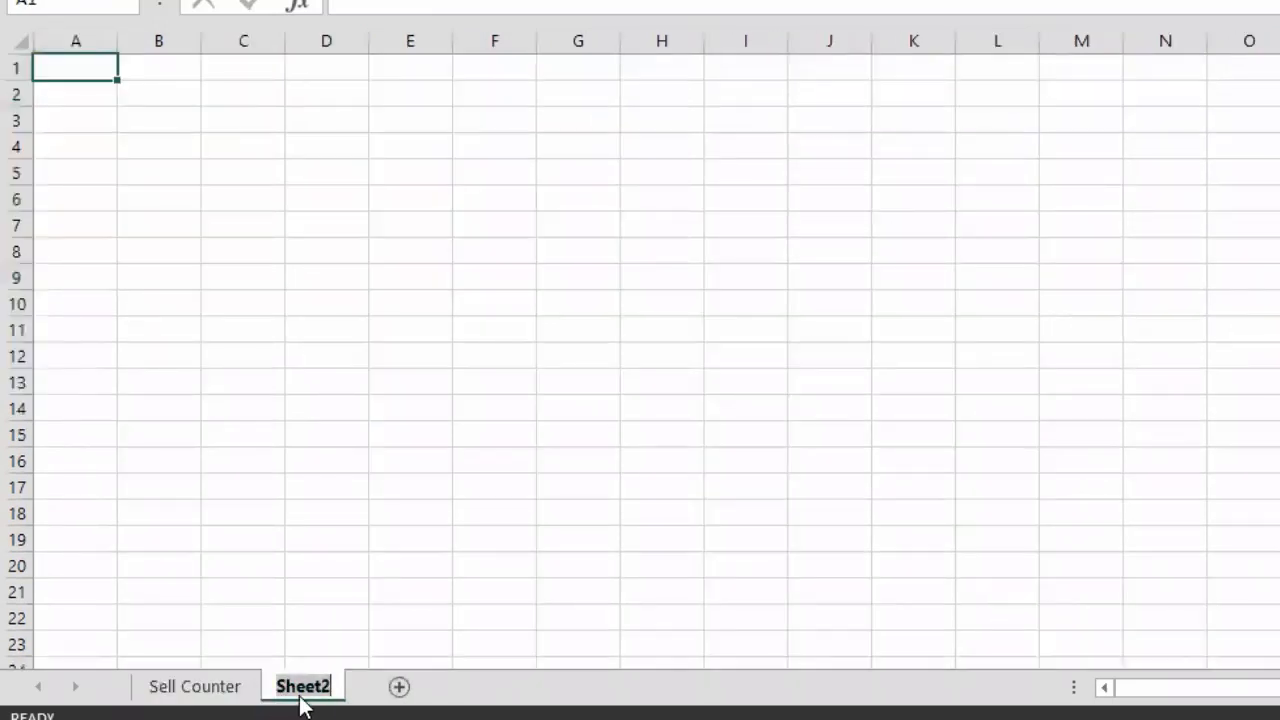
{"action": "type", "text": "Items List"}
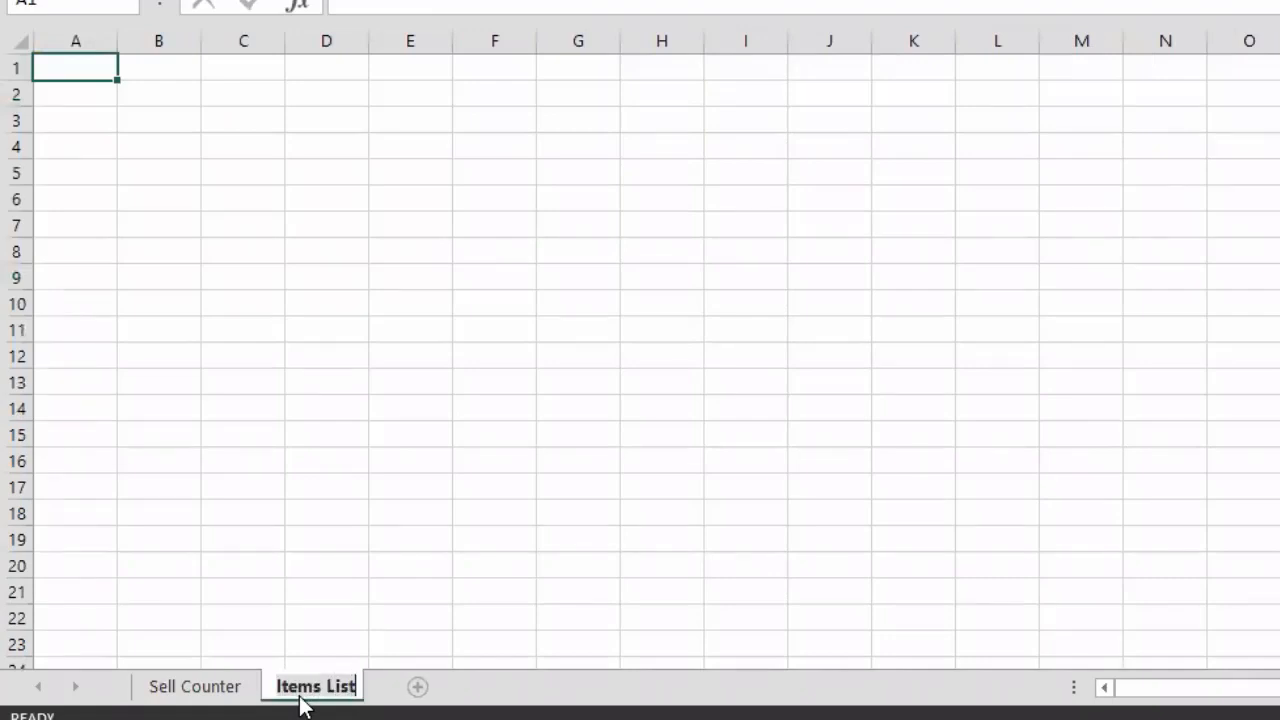
{"action": "key", "text": "Return"}
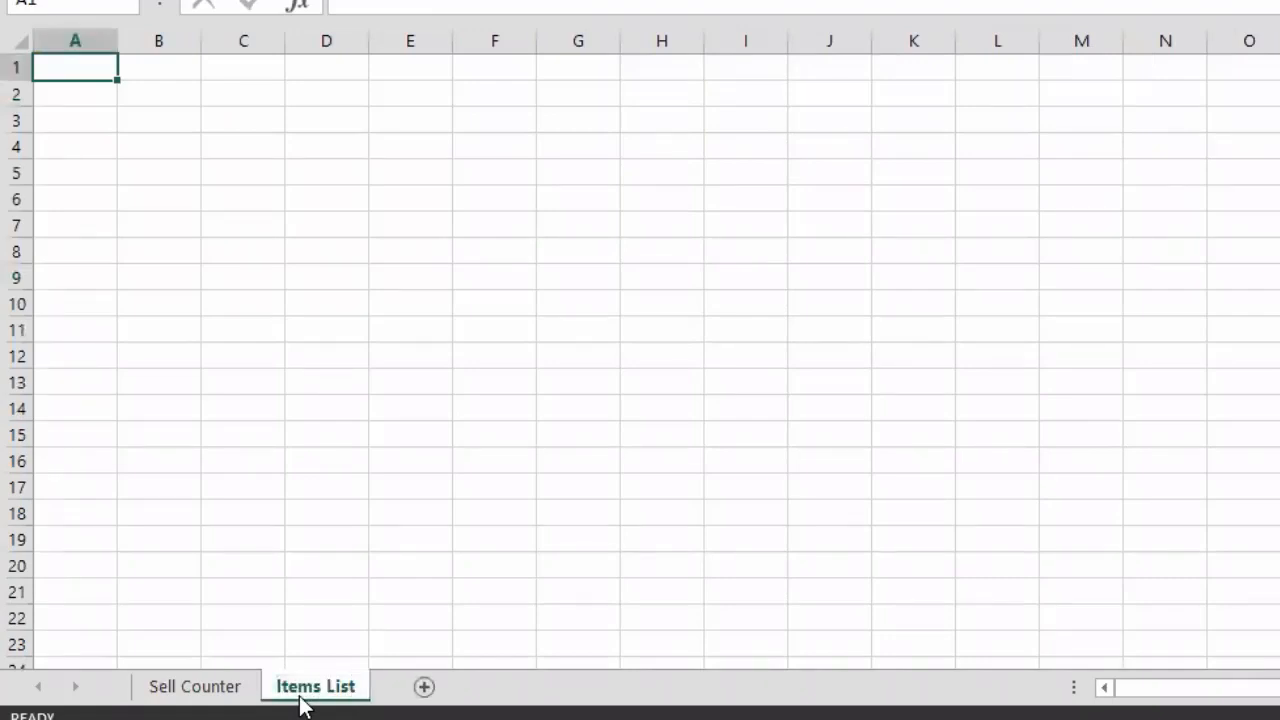
Enter the item names RAM, USB, MOUSE, KEYBOARD and HARD DISK in cells A1 to A5 of the Items List sheet.
{"action": "left_click", "coordinate": [196, 688]}
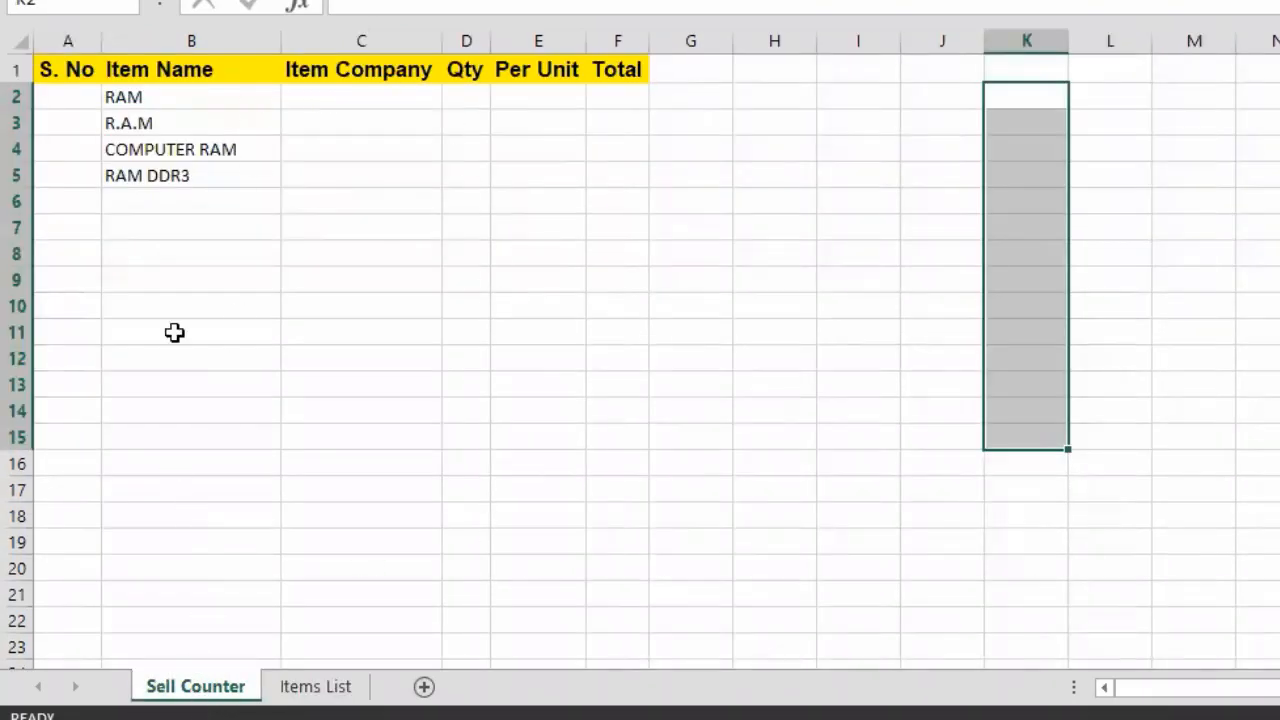
{"action": "left_click", "coordinate": [303, 697]}
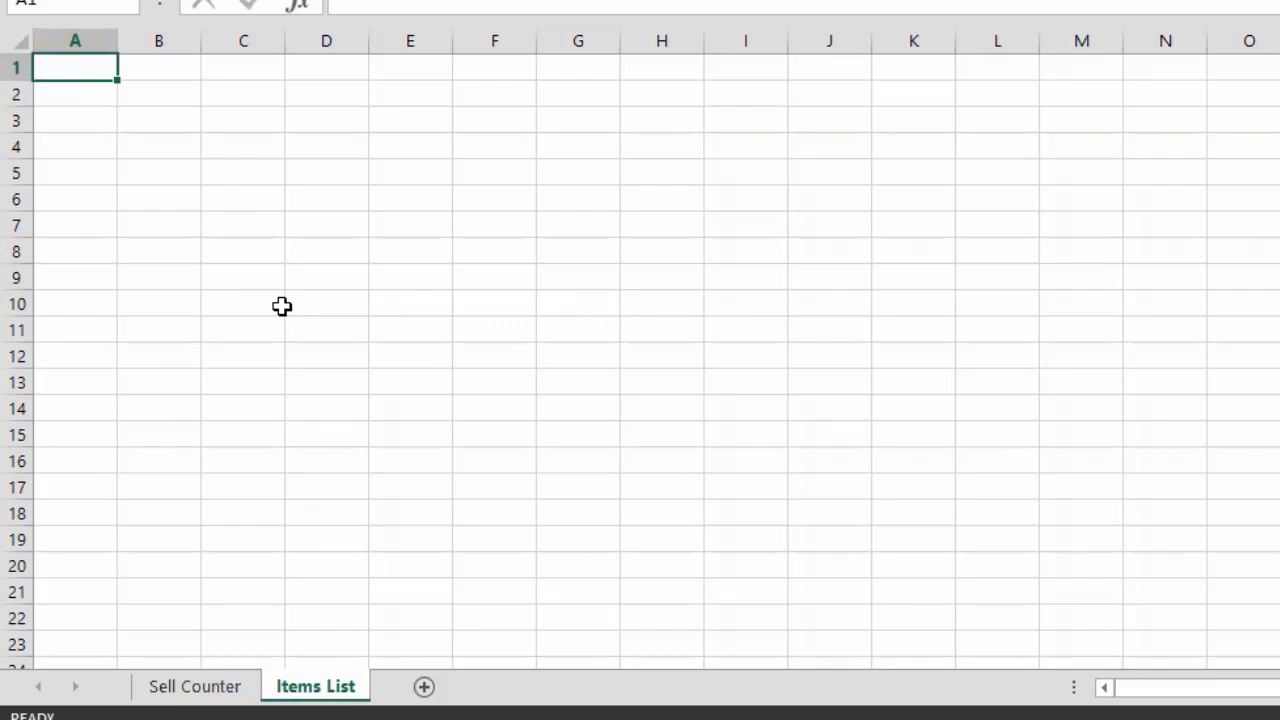
{"action": "type", "text": "I"}
{"action": "type", "text": "RAM"}
{"action": "key", "text": "Return"}
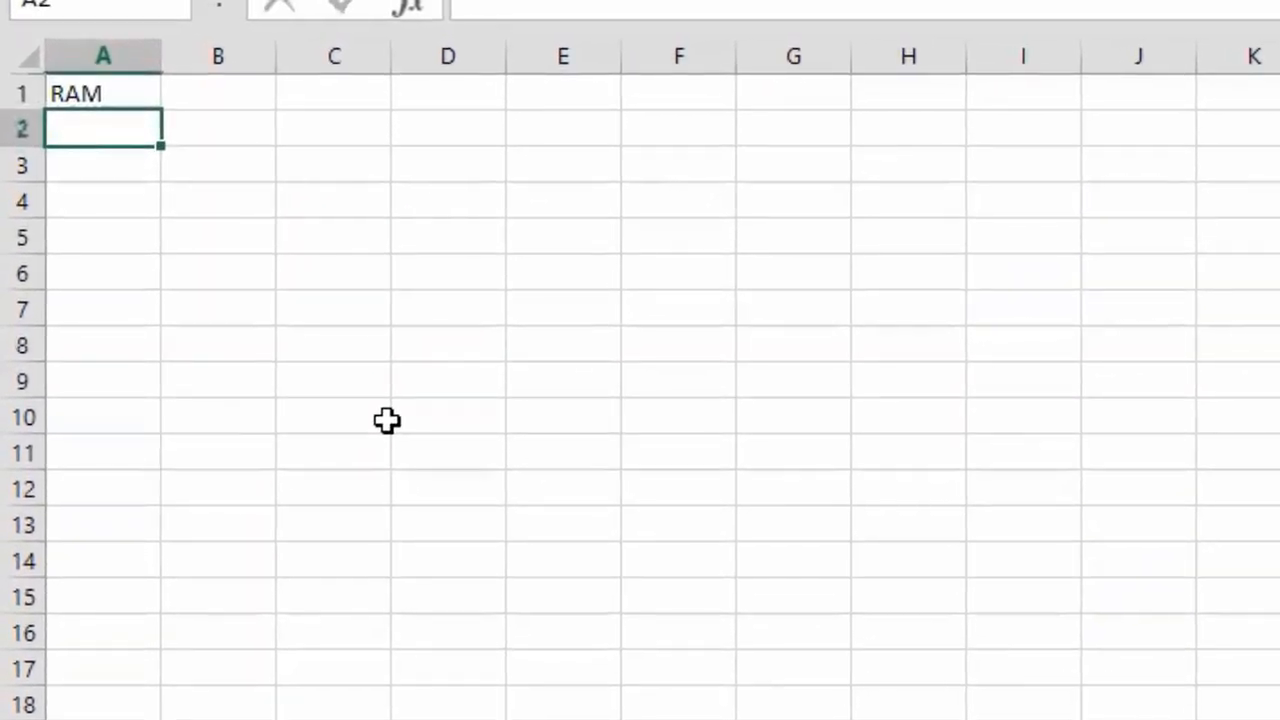
{"action": "type", "text": "USB"}
{"action": "key", "text": "Return"}
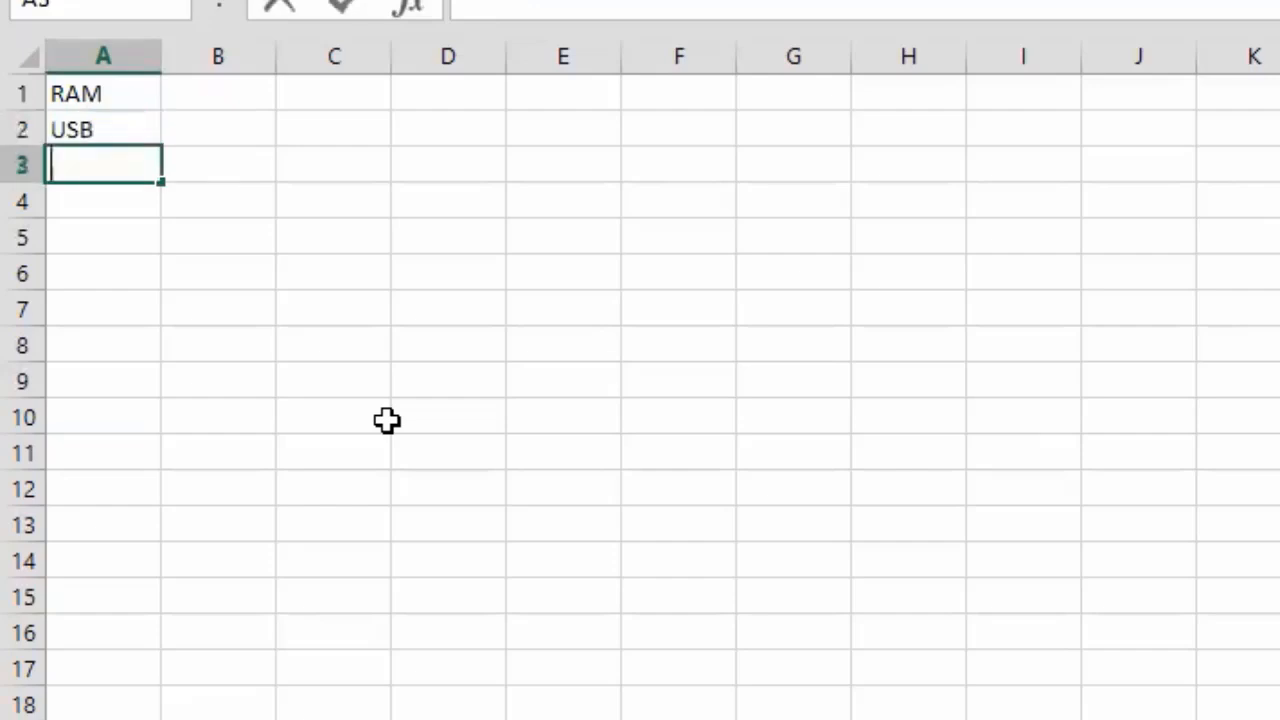
{"action": "type", "text": "MOUSE"}
{"action": "key", "text": "Return"}
{"action": "type", "text": "KEYBOARD"}
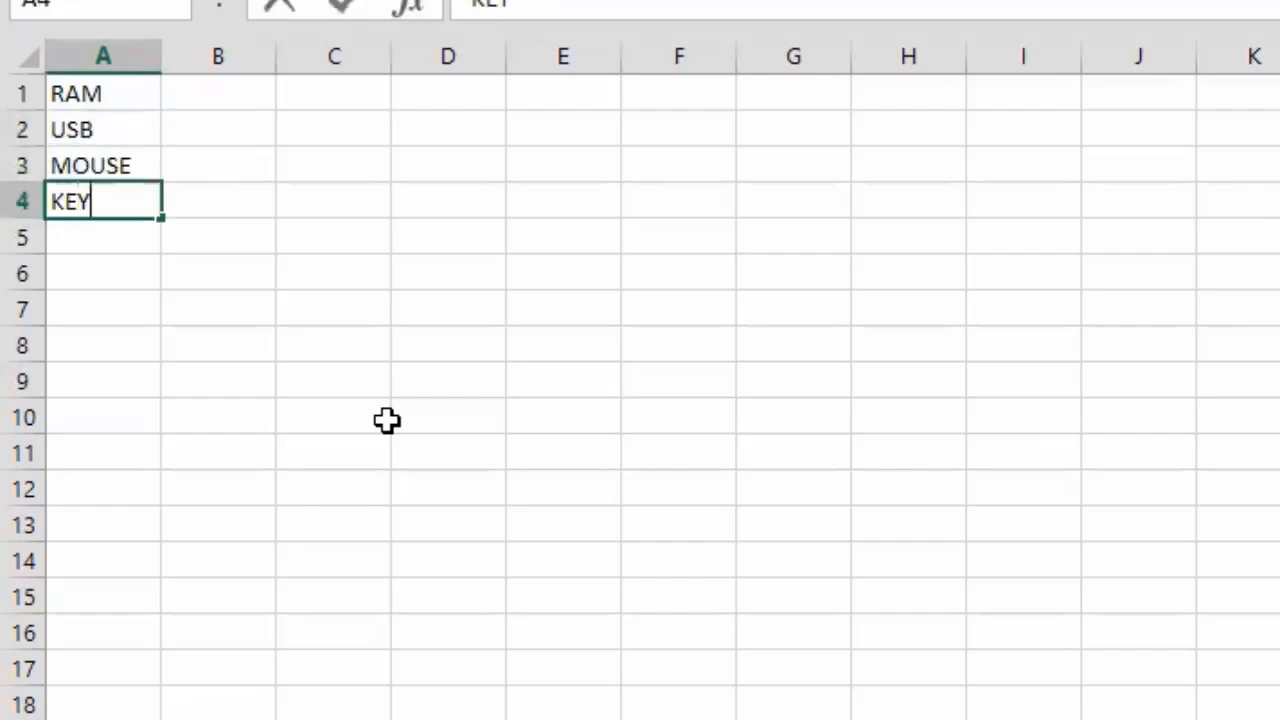
{"action": "key", "text": "Return"}
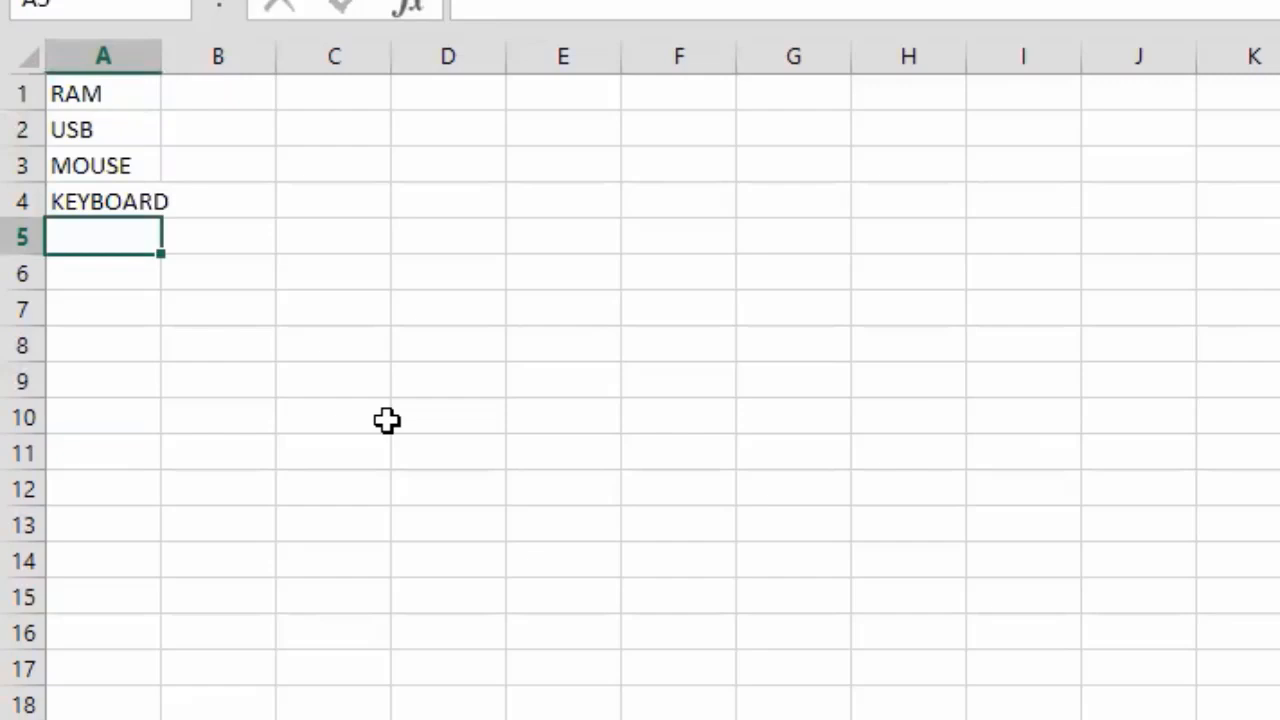
{"action": "type", "text": "HARD DISK"}
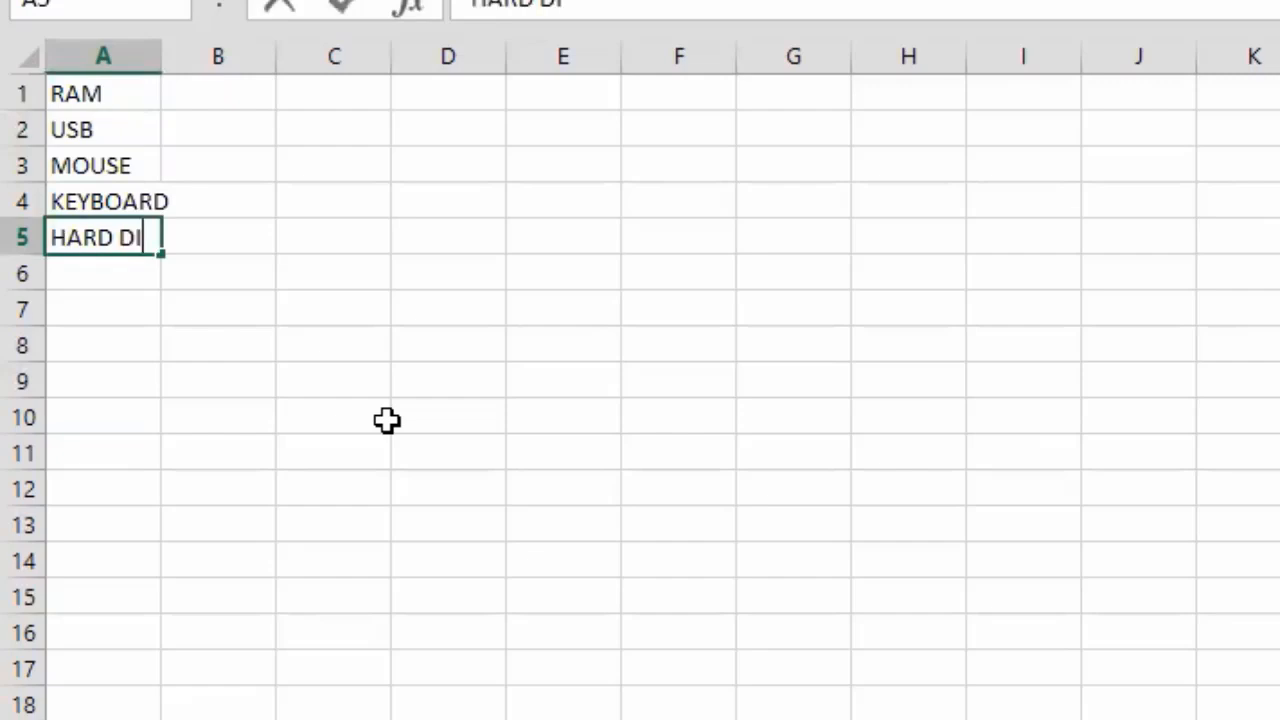
{"action": "key", "text": "Return"}
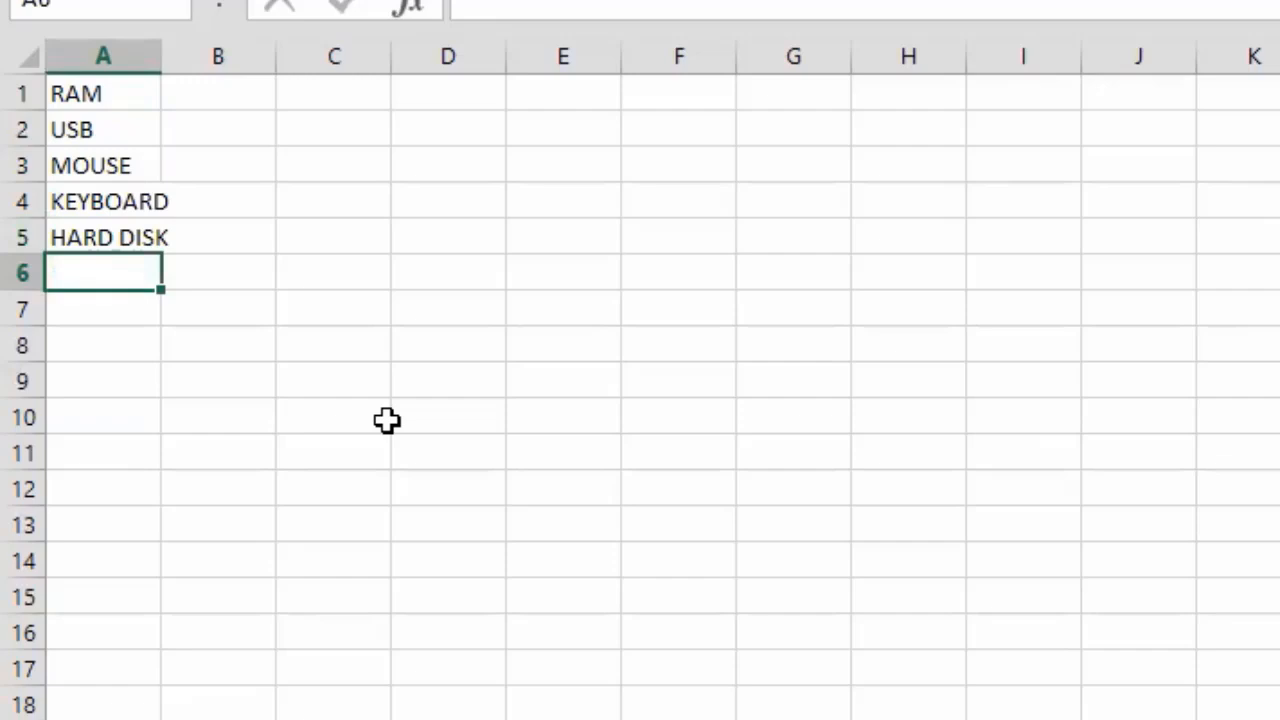
{"action": "key", "text": "Up"}
{"action": "key", "text": "Up"}
{"action": "key", "text": "Up"}
{"action": "key", "text": "Up"}
{"action": "key", "text": "Down"}
{"action": "key", "text": "Down"}
{"action": "key", "text": "Down"}
{"action": "key", "text": "Down"}
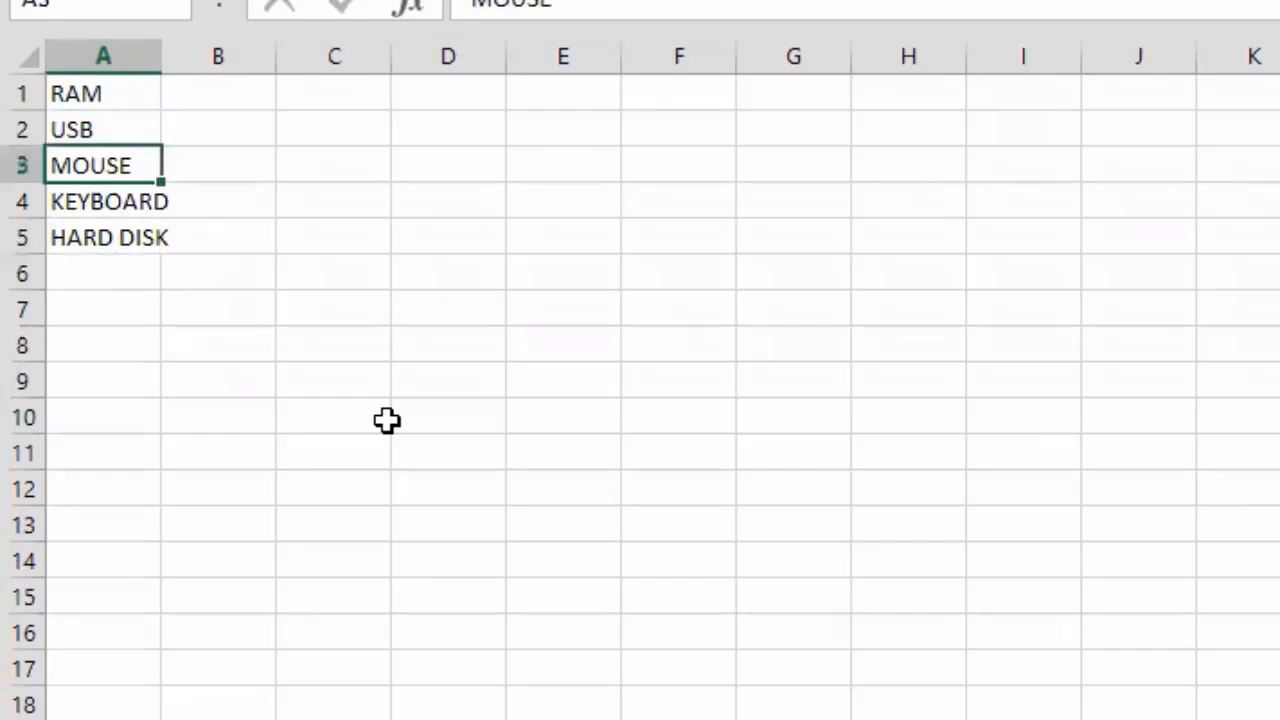
{"action": "key", "text": "Up"}
{"action": "key", "text": "Up"}
{"action": "key", "text": "Up"}
{"action": "key", "text": "Up"}
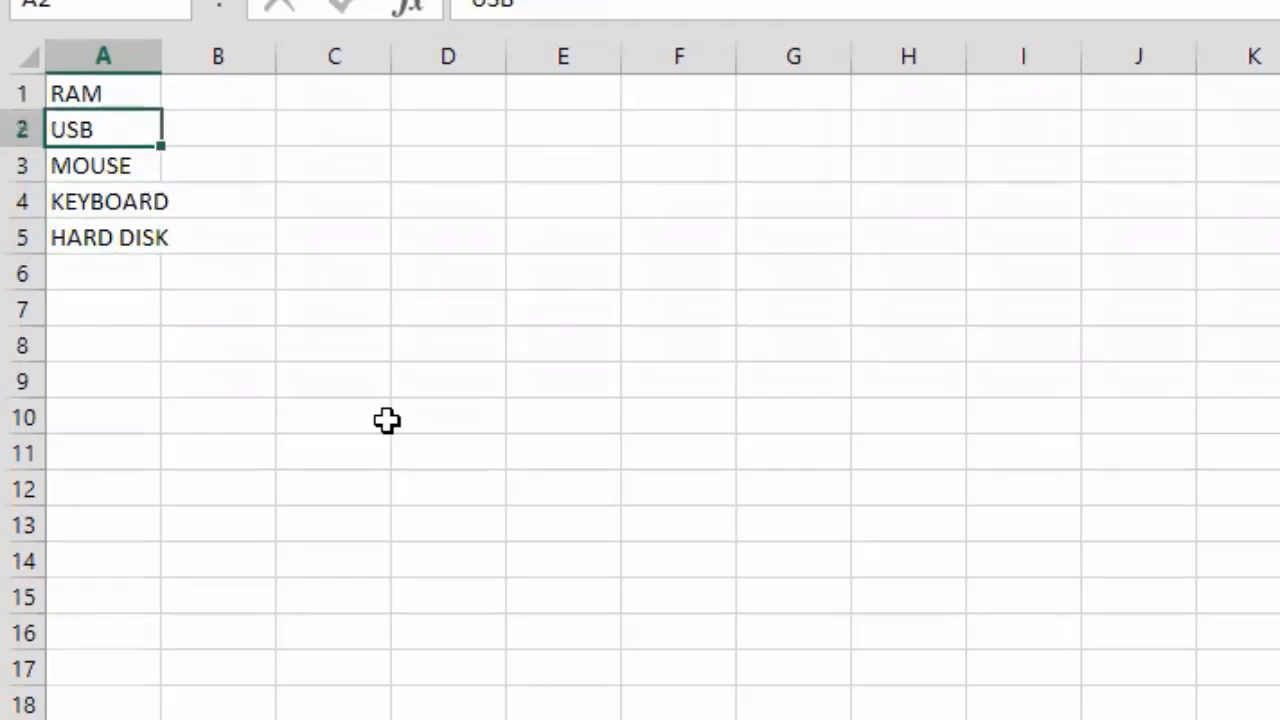
Add the item name USB 32GB in cell A6, directly below HARD DISK.
{"action": "key", "text": "Down"}
{"action": "key", "text": "Down"}
{"action": "key", "text": "Down"}
{"action": "key", "text": "Down"}
{"action": "key", "text": "F2"}
{"action": "type", "text": "USB 32"}
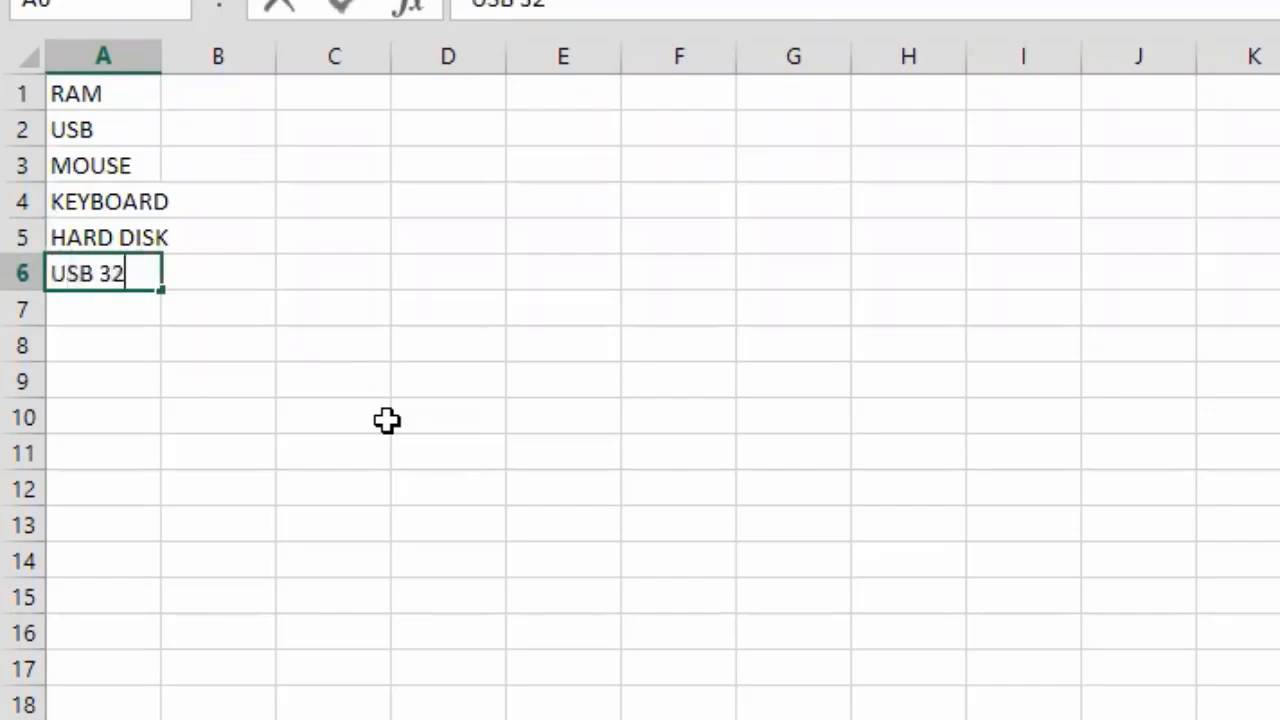
{"action": "key", "text": "Return"}
{"action": "key", "text": "Up"}
{"action": "key", "text": "F2"}
{"action": "key", "text": "BackSpace"}
{"action": "key", "text": "BackSpace"}
{"action": "key", "text": "BackSpace"}
{"action": "type", "text": "3"}
{"action": "key", "text": "BackSpace"}
{"action": "type", "text": "32GB"}
{"action": "key", "text": "Return"}
Enter the item names USB 64GB and USB 16GB in cells A7 and A8.
{"action": "type", "text": "USB "}
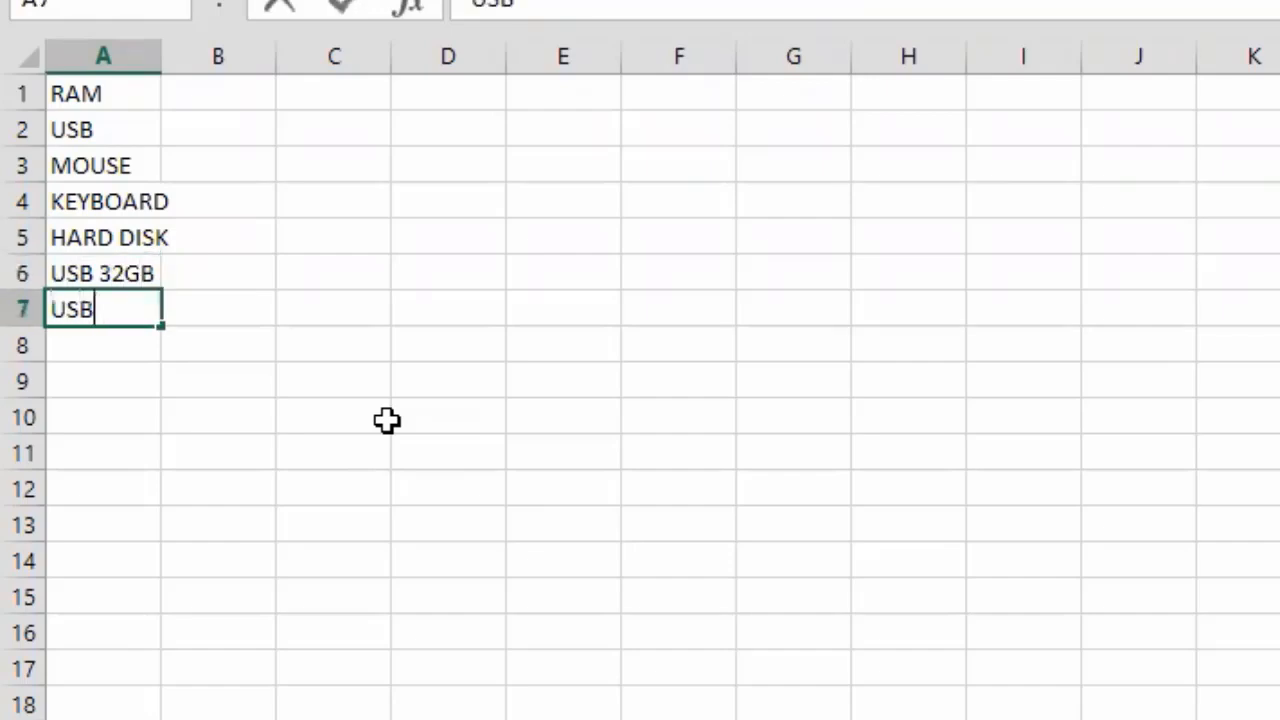
{"action": "type", "text": "64GB"}
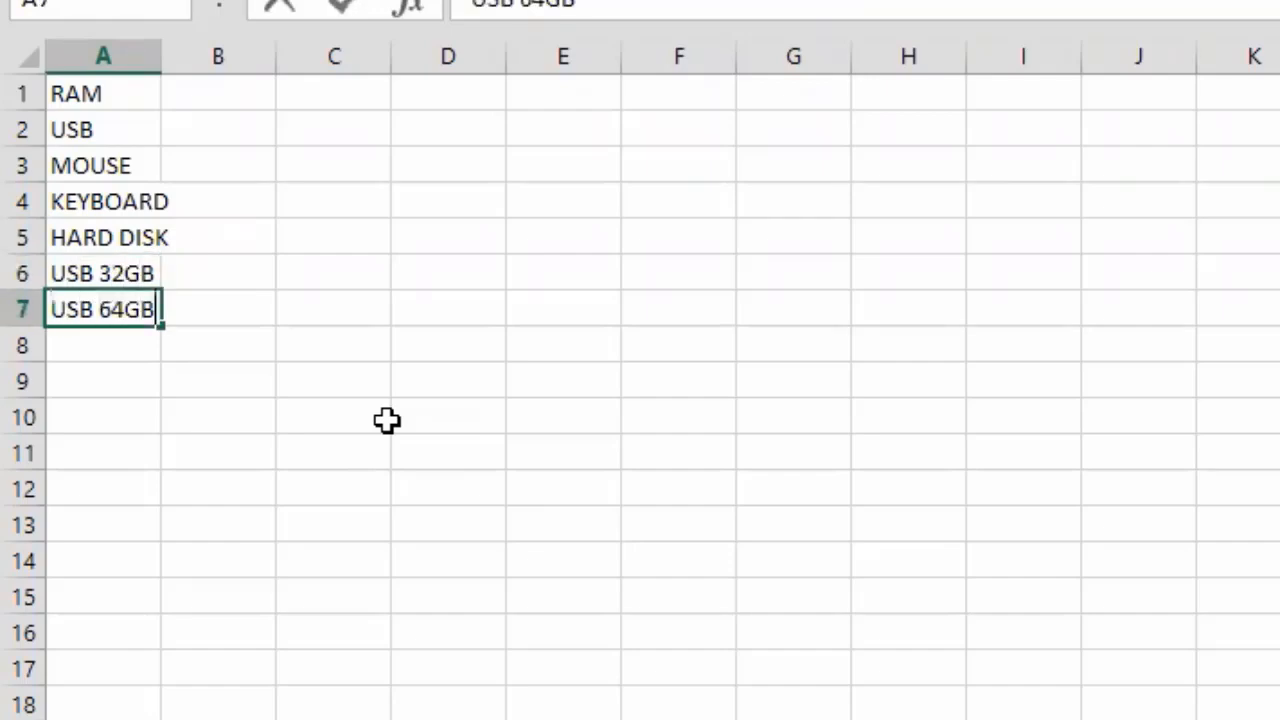
{"action": "key", "text": "Return"}
{"action": "type", "text": "USB"}
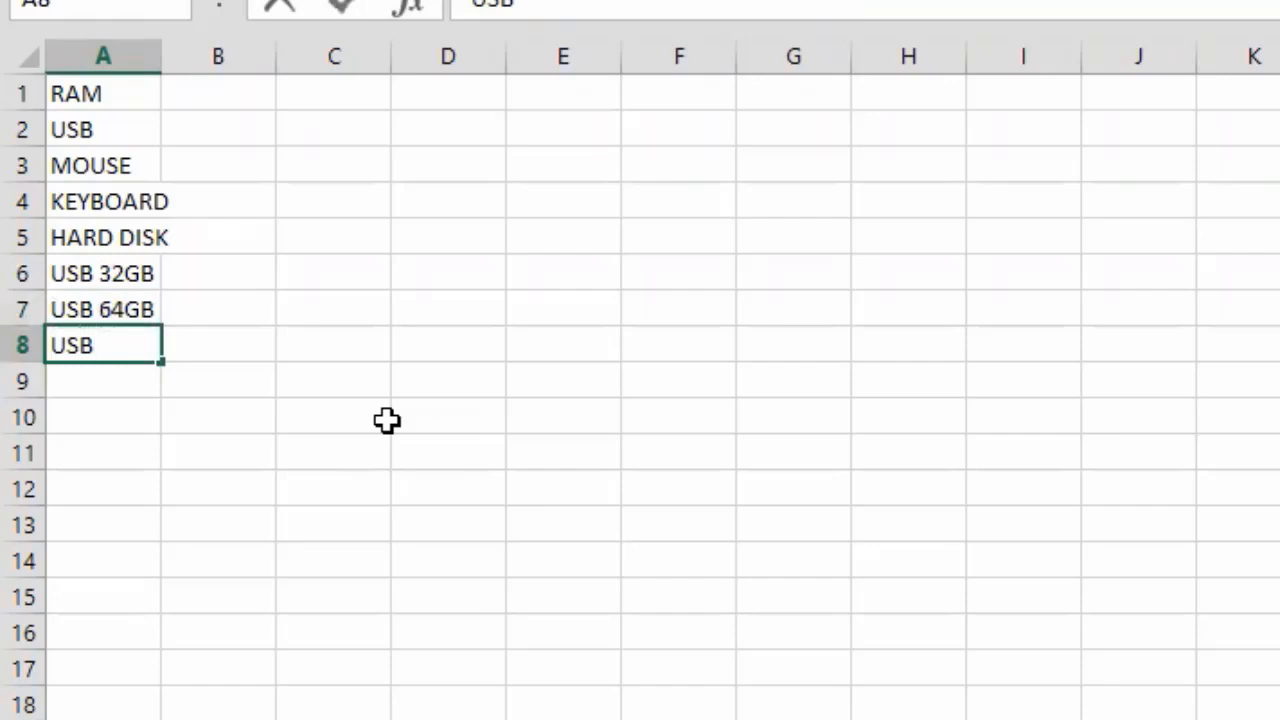
{"action": "type", "text": " 16GB"}
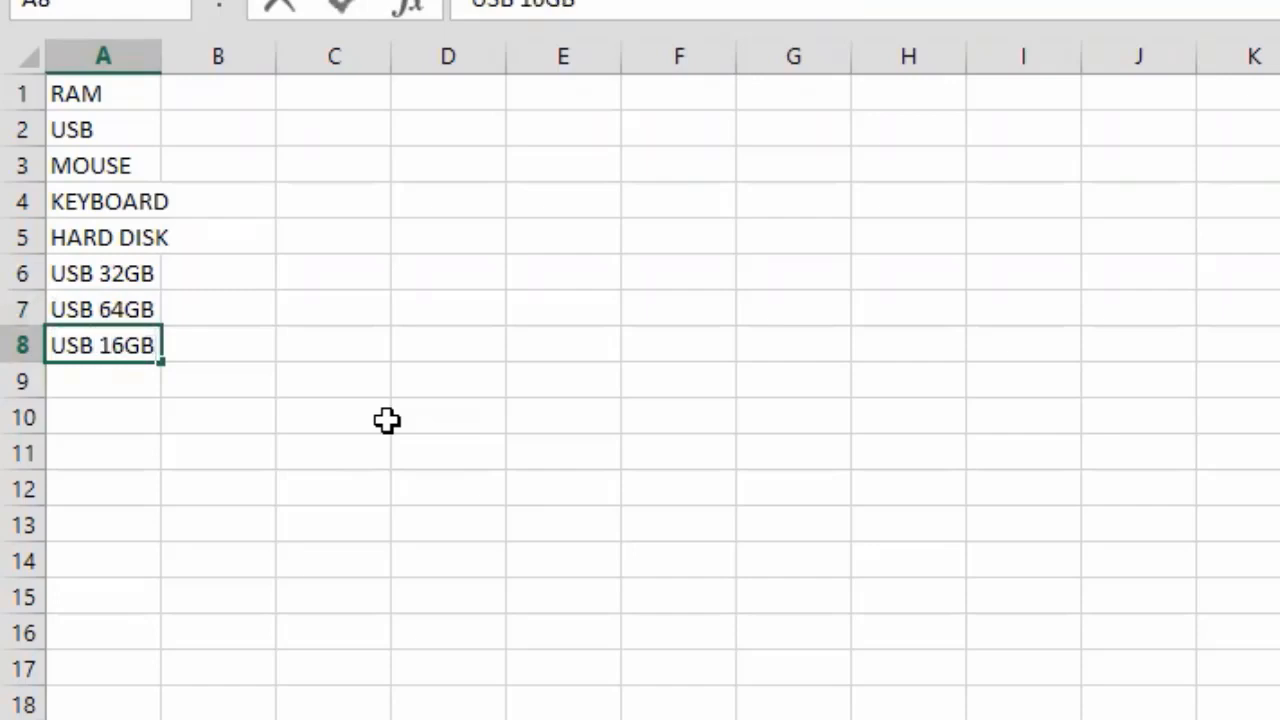
{"action": "key", "text": "Return"}
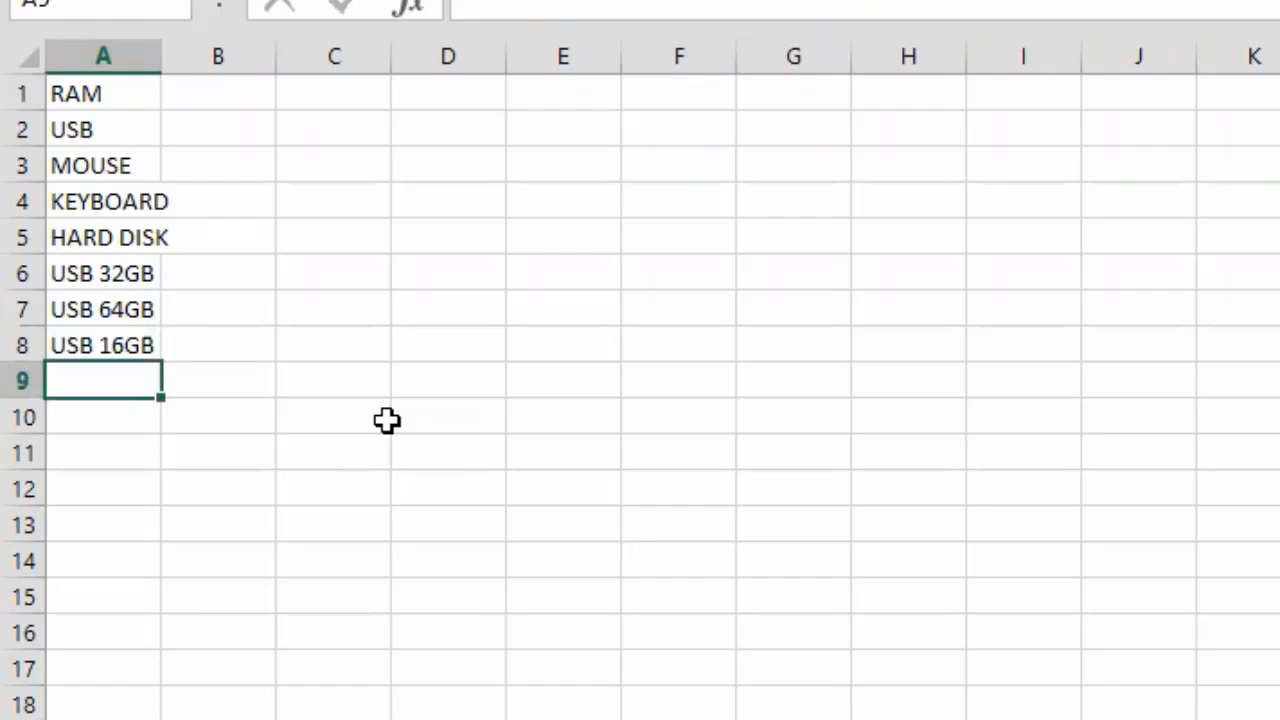
Enter WIRELESS MOUSE in cell A9 and widen column A to fit the item names.
{"action": "type", "text": "M"}
{"action": "key", "text": "BackSpace"}
{"action": "key", "text": "BackSpace"}
{"action": "type", "text": "WIREL"}
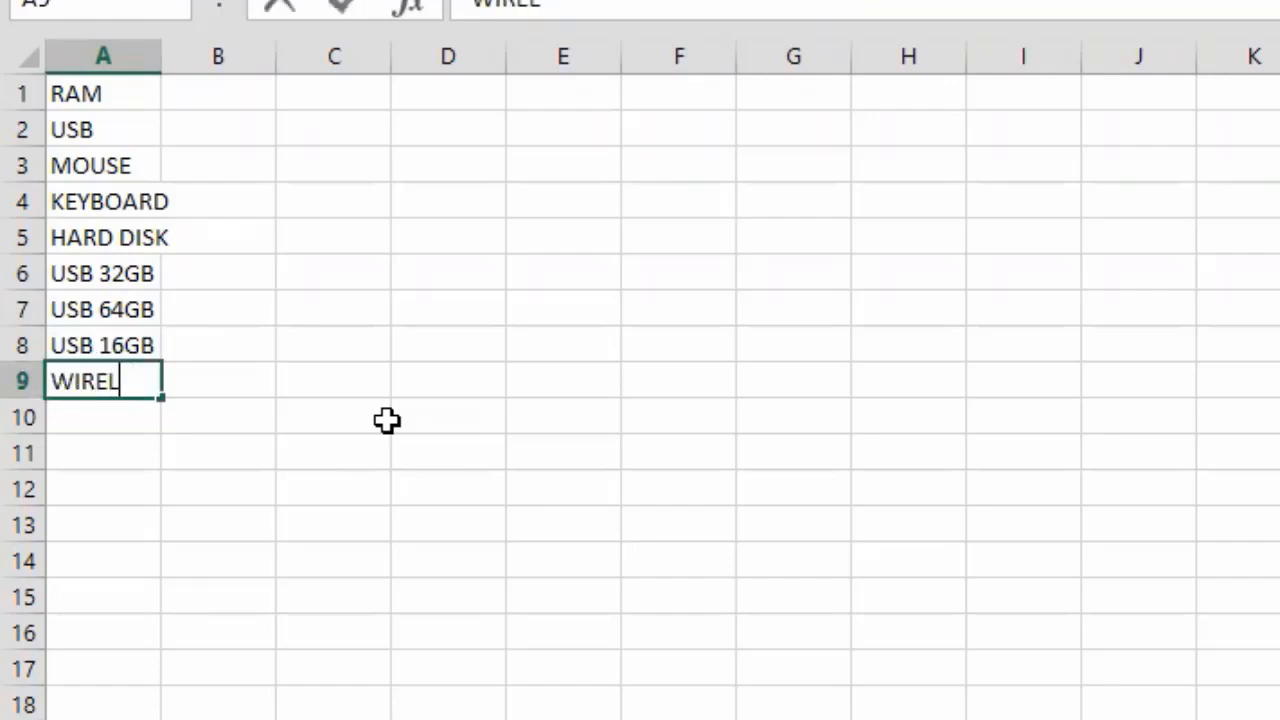
{"action": "type", "text": "ESS MUSE"}
{"action": "key", "text": "Return"}
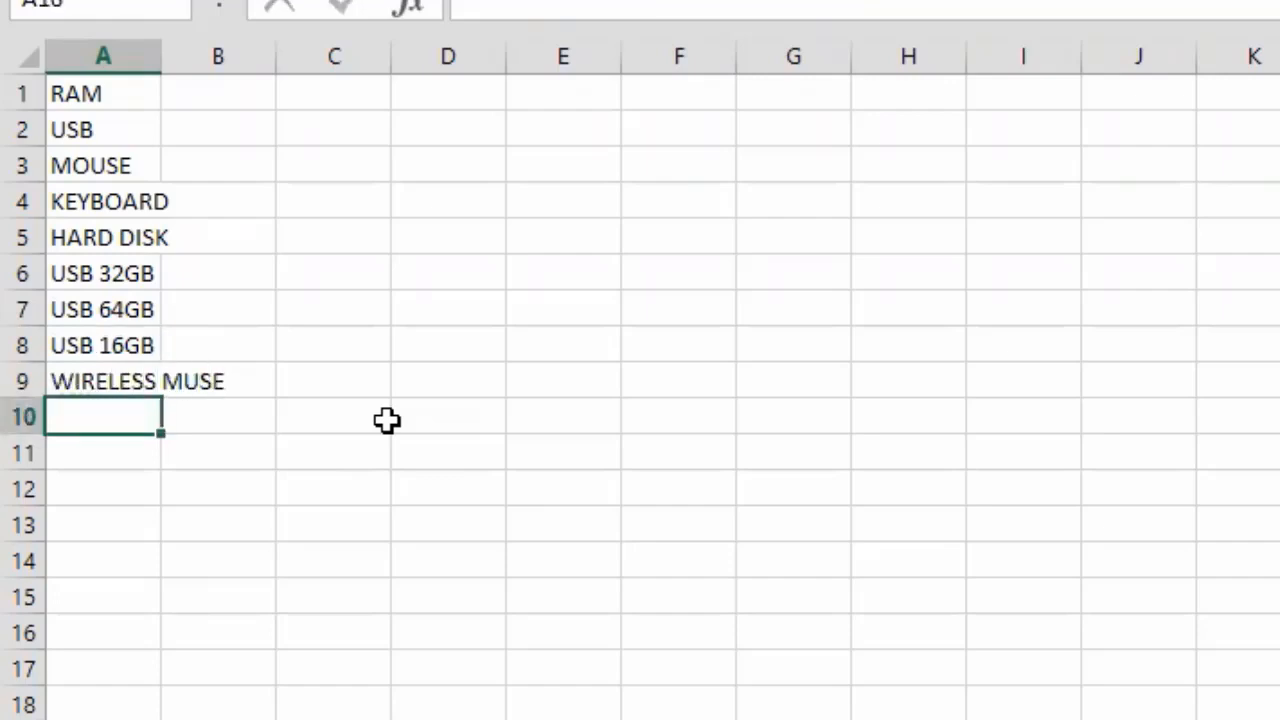
{"action": "key", "text": "Up"}
{"action": "type", "text": "WIREL"}
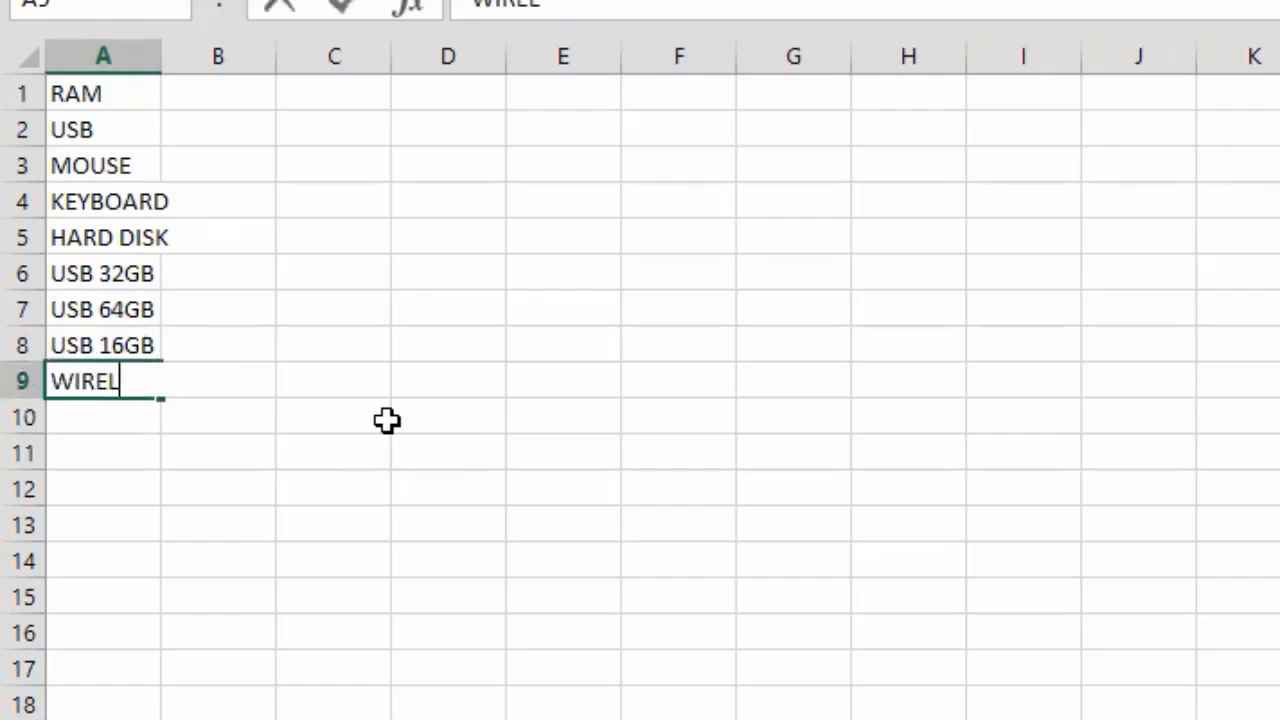
{"action": "type", "text": "ESS MOUSE"}
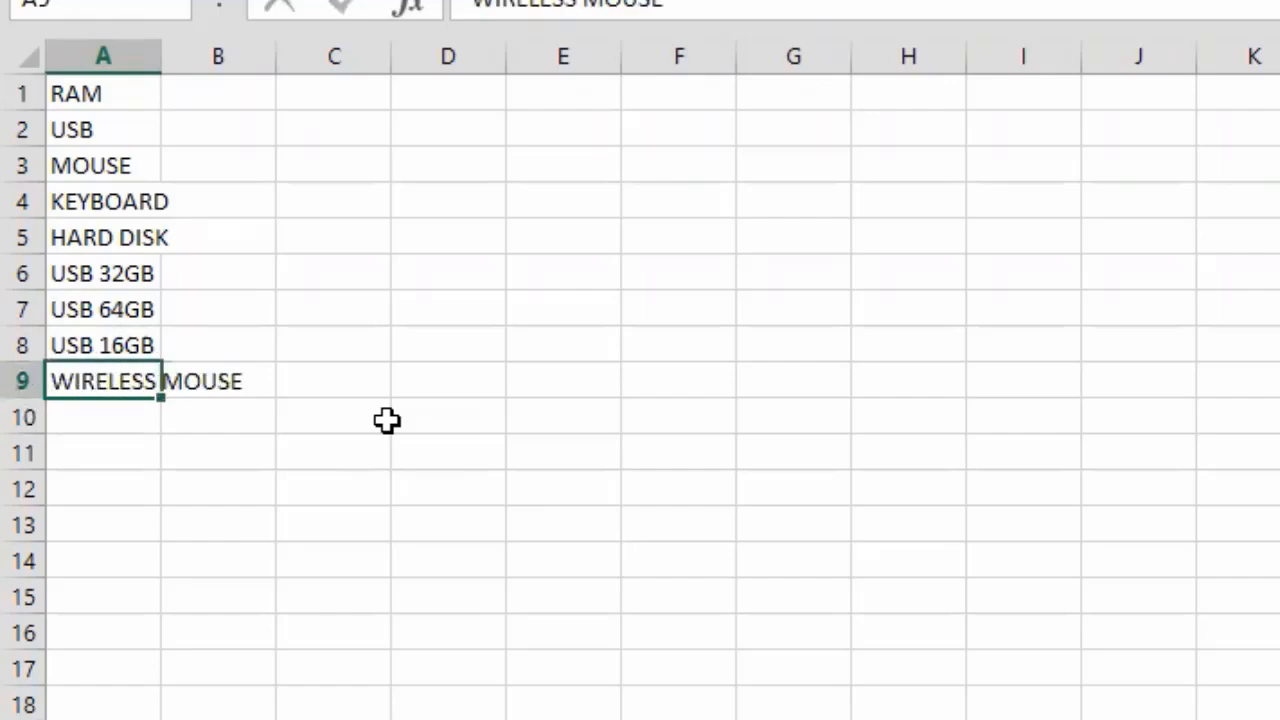
{"action": "key", "text": "Return"}
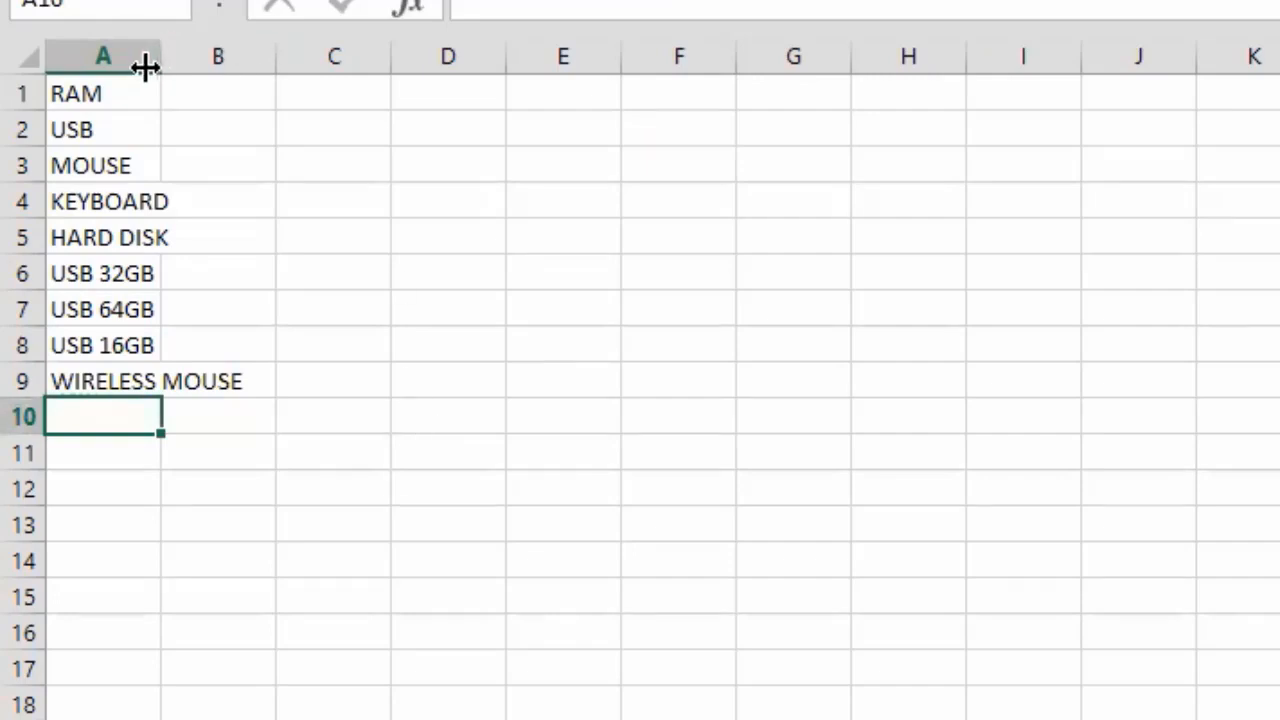
{"action": "left_click_drag", "start_coordinate": [160, 58], "coordinate": [260, 60]}
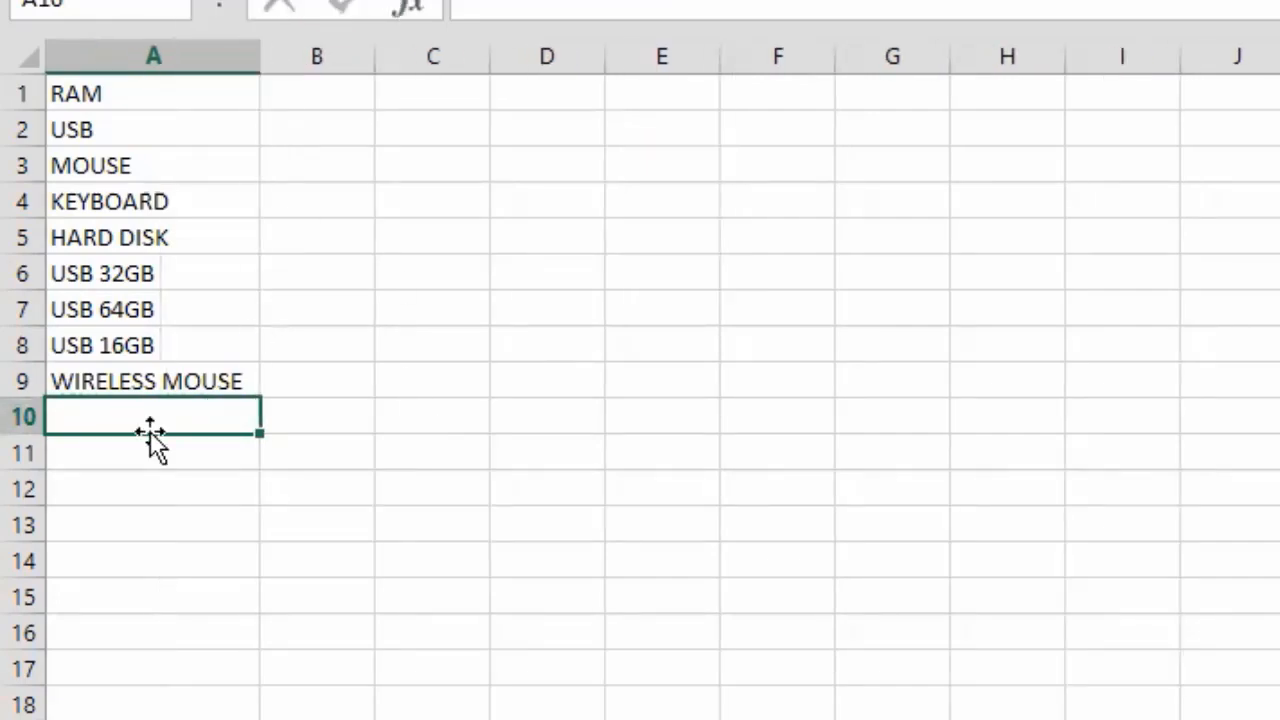
Extend the item name in cell A1 to RAM 4GB DD3.
{"action": "left_click", "coordinate": [157, 93]}
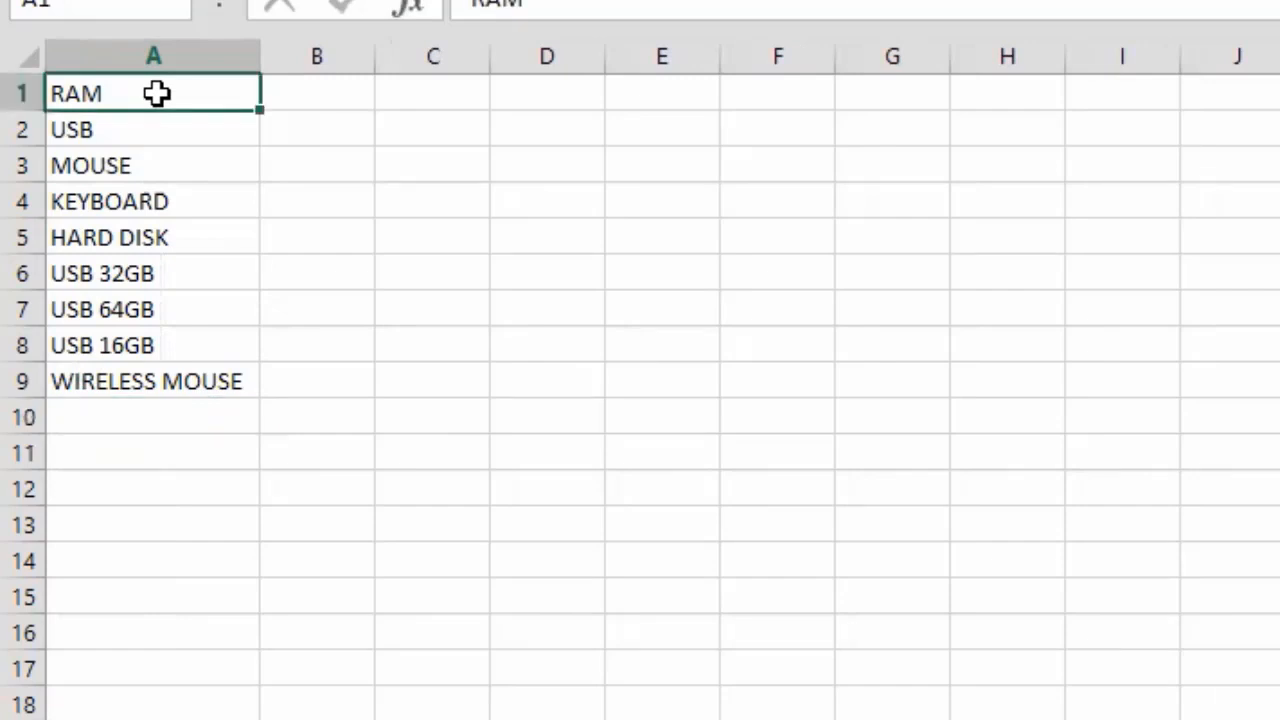
{"action": "double_click", "coordinate": [157, 93]}
{"action": "type", "text": "4GB"}
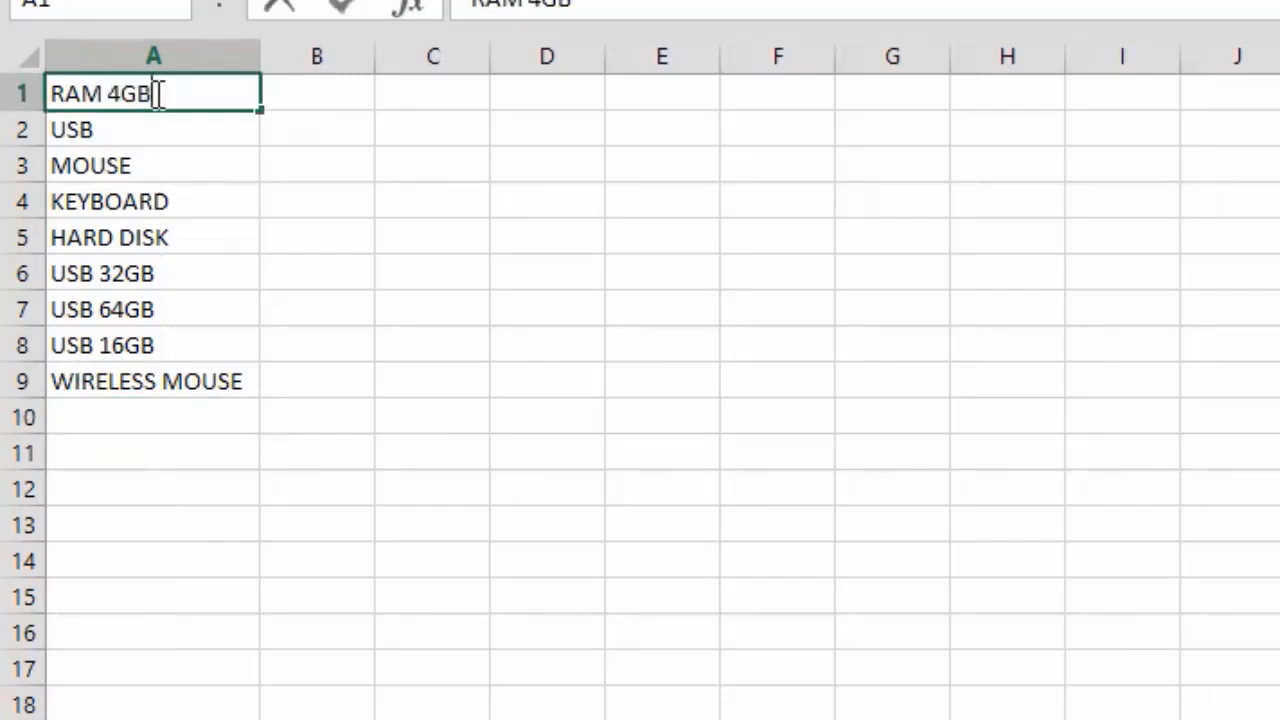
{"action": "type", "text": " DD3"}
{"action": "key", "text": "Return"}
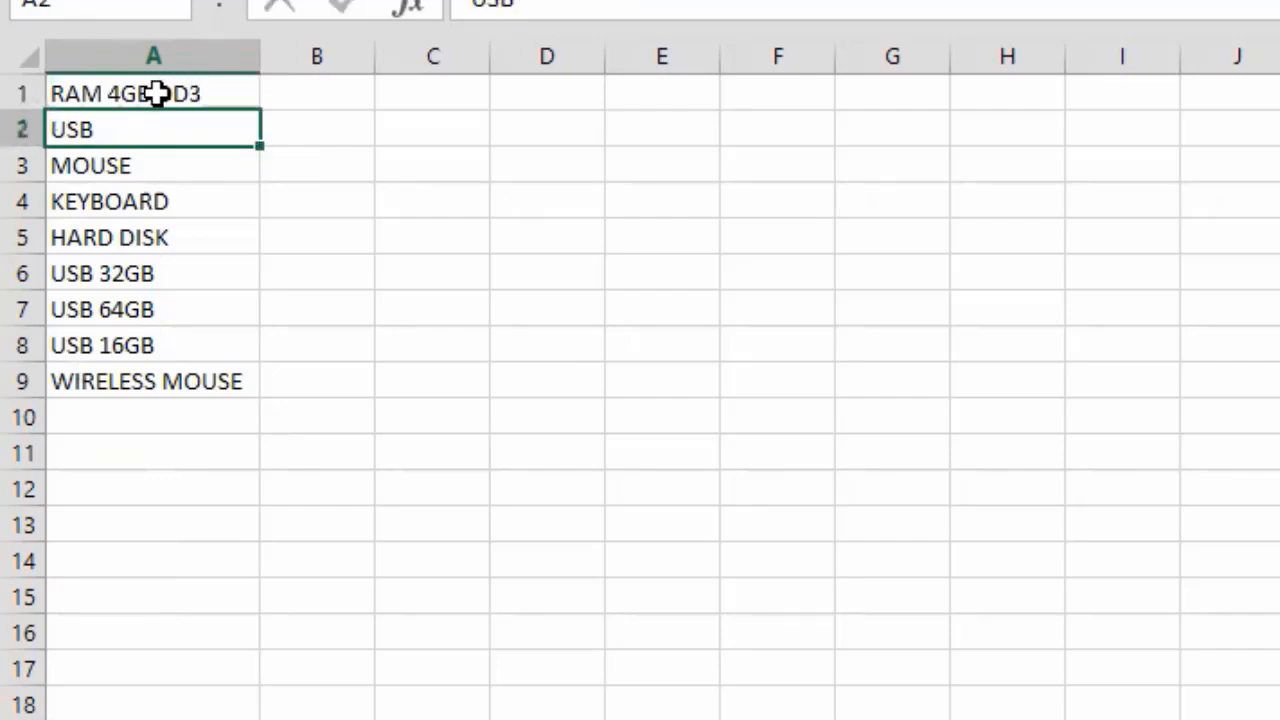
Insert two blank rows above the USB row and fill the RAM item name from A1 down through A3 as a series.
{"action": "left_click", "coordinate": [26, 128]}
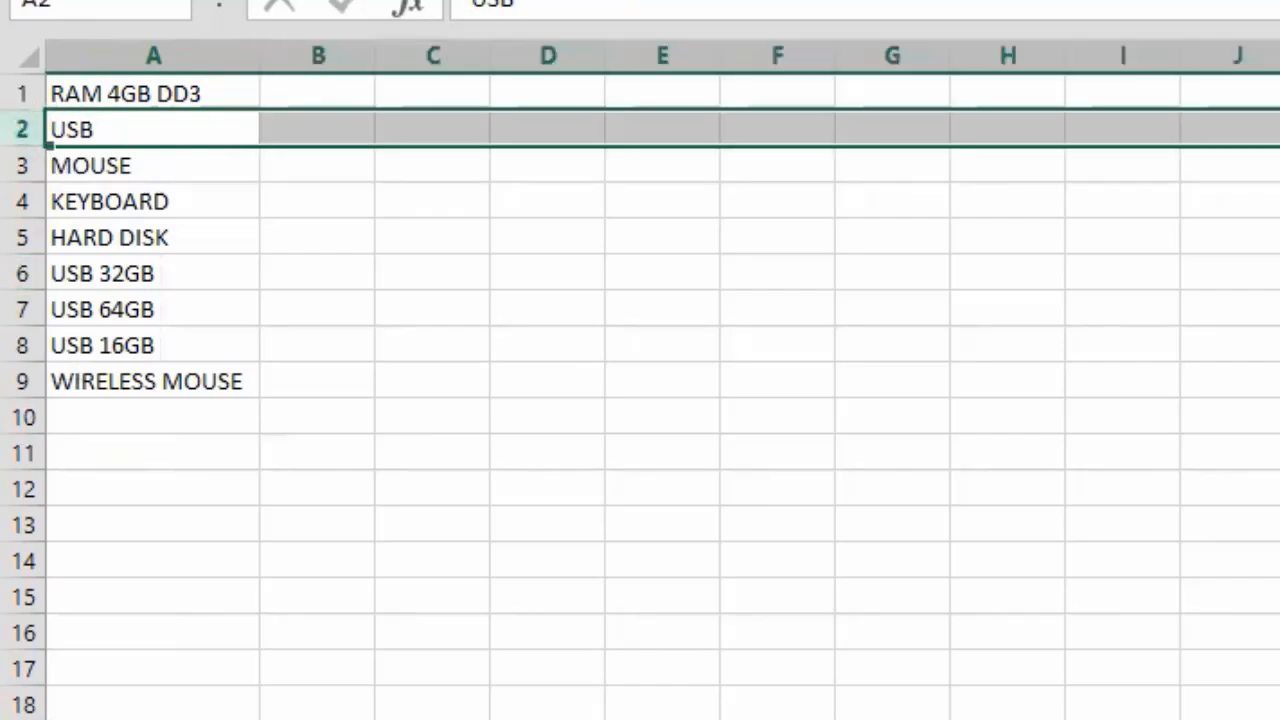
{"action": "key", "text": "ctrl+minus"}
{"action": "key", "text": "ctrl+z"}
{"action": "key", "text": "ctrl+plus"}
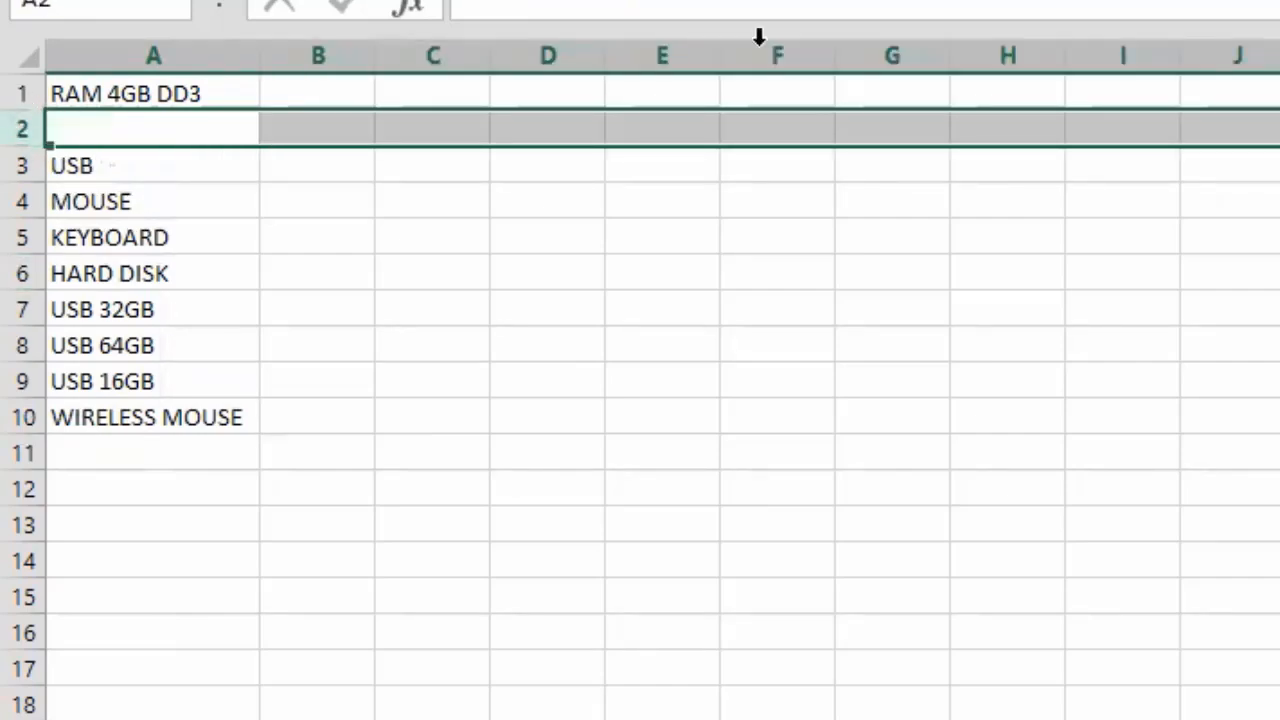
{"action": "key", "text": "ctrl+plus"}
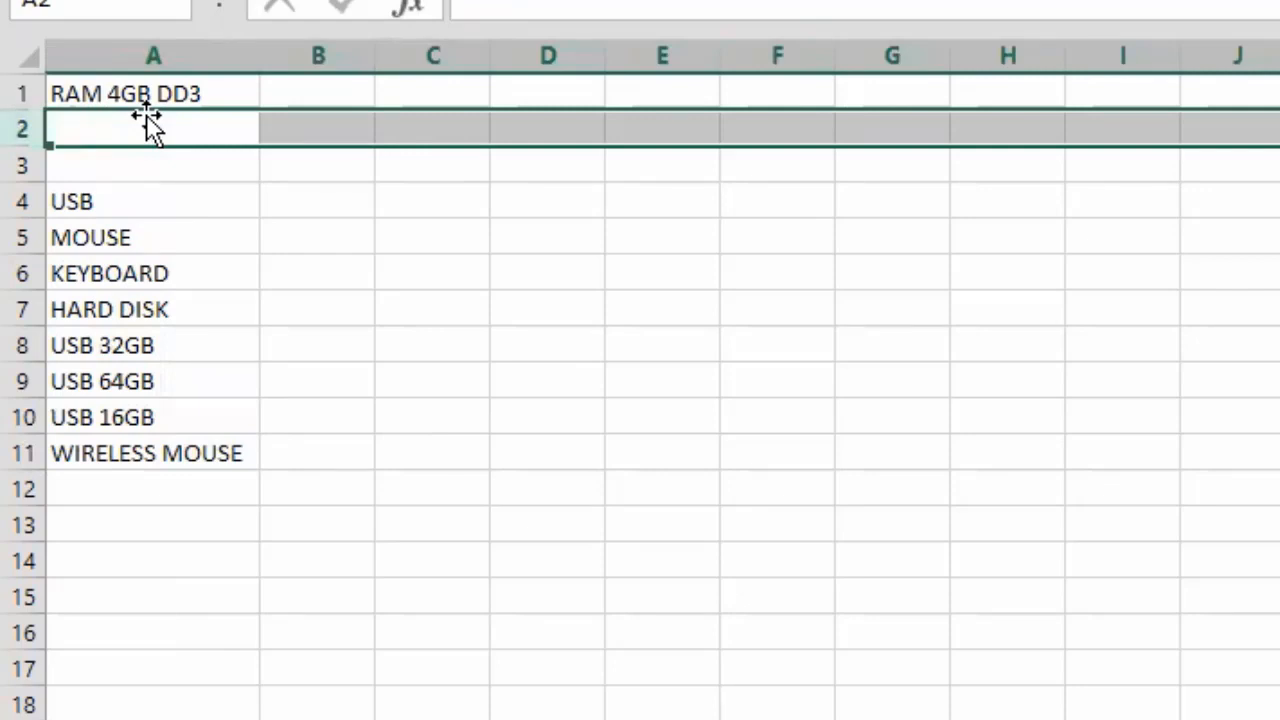
{"action": "left_click", "coordinate": [180, 92]}
{"action": "left_click_drag", "start_coordinate": [259, 110], "coordinate": [247, 175]}
Correct the item names in cells A1 to A3 to RAM 4GB DDR3, RAM 4GB DDR4 and RAM 4GB DDR5.
{"action": "double_click", "coordinate": [203, 85]}
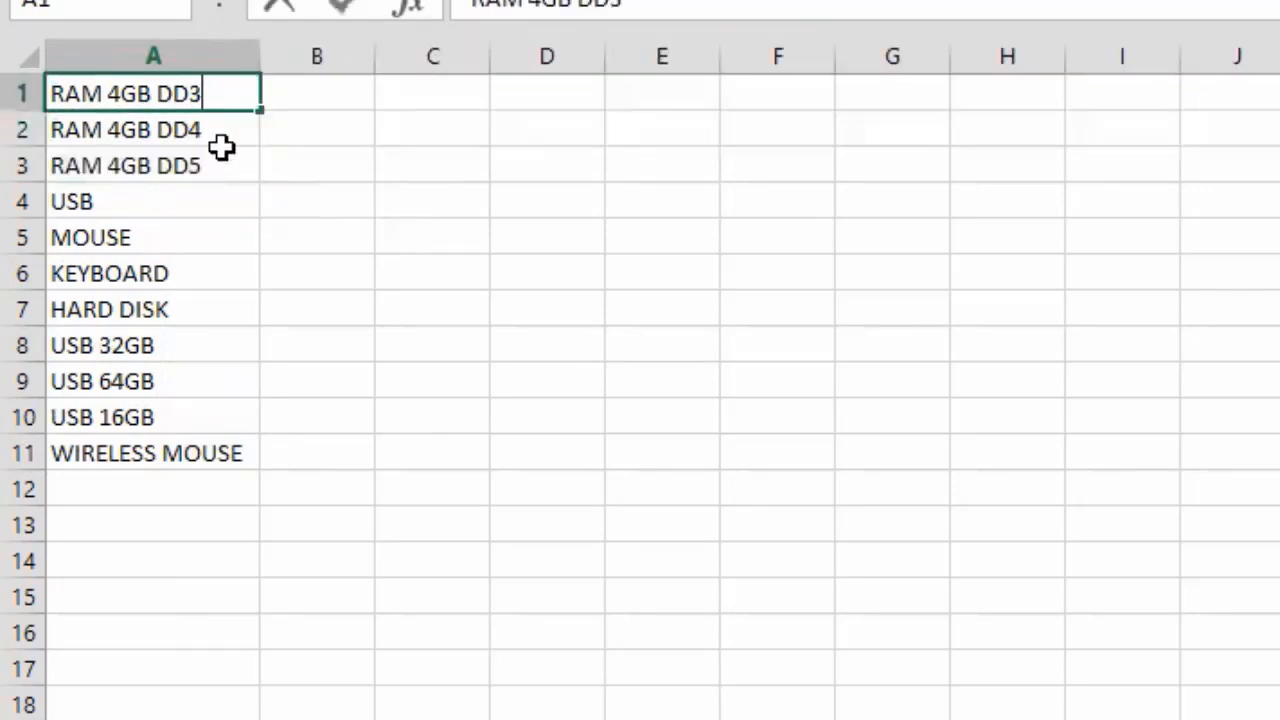
{"action": "type", "text": "R"}
{"action": "key", "text": "Return"}
{"action": "key", "text": "F2"}
{"action": "key", "text": "Left"}
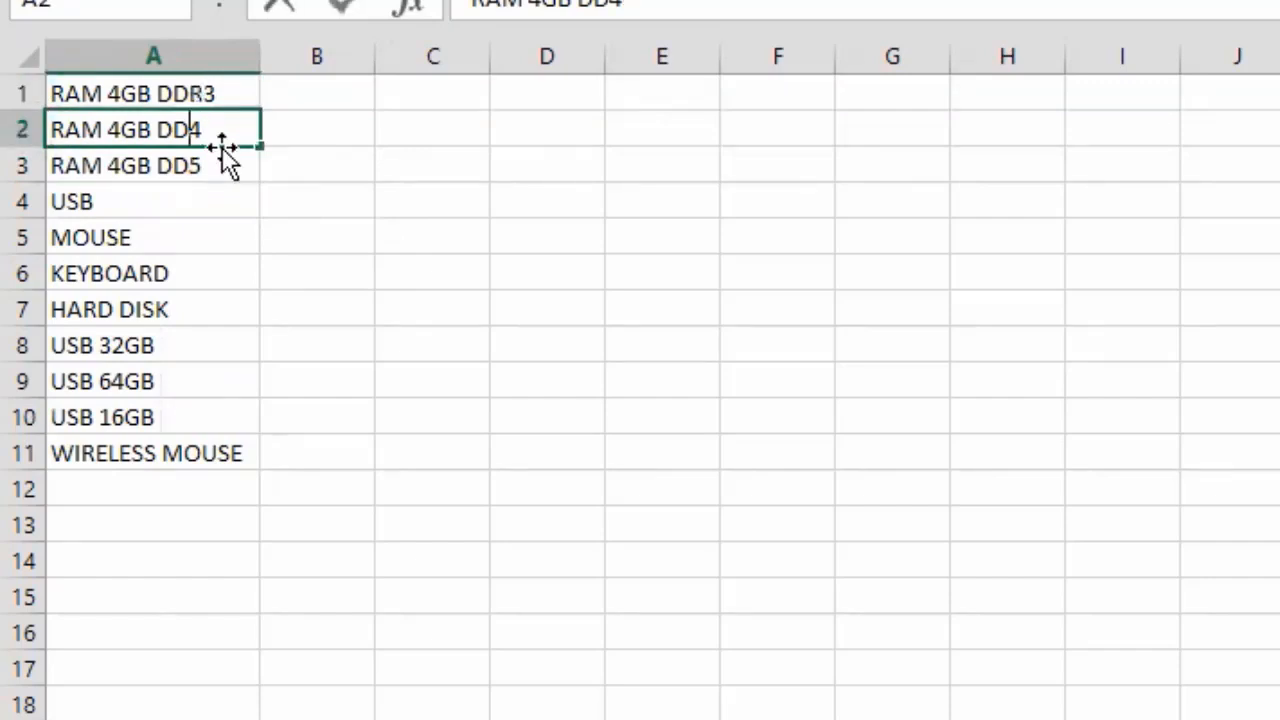
{"action": "type", "text": "R"}
{"action": "key", "text": "Return"}
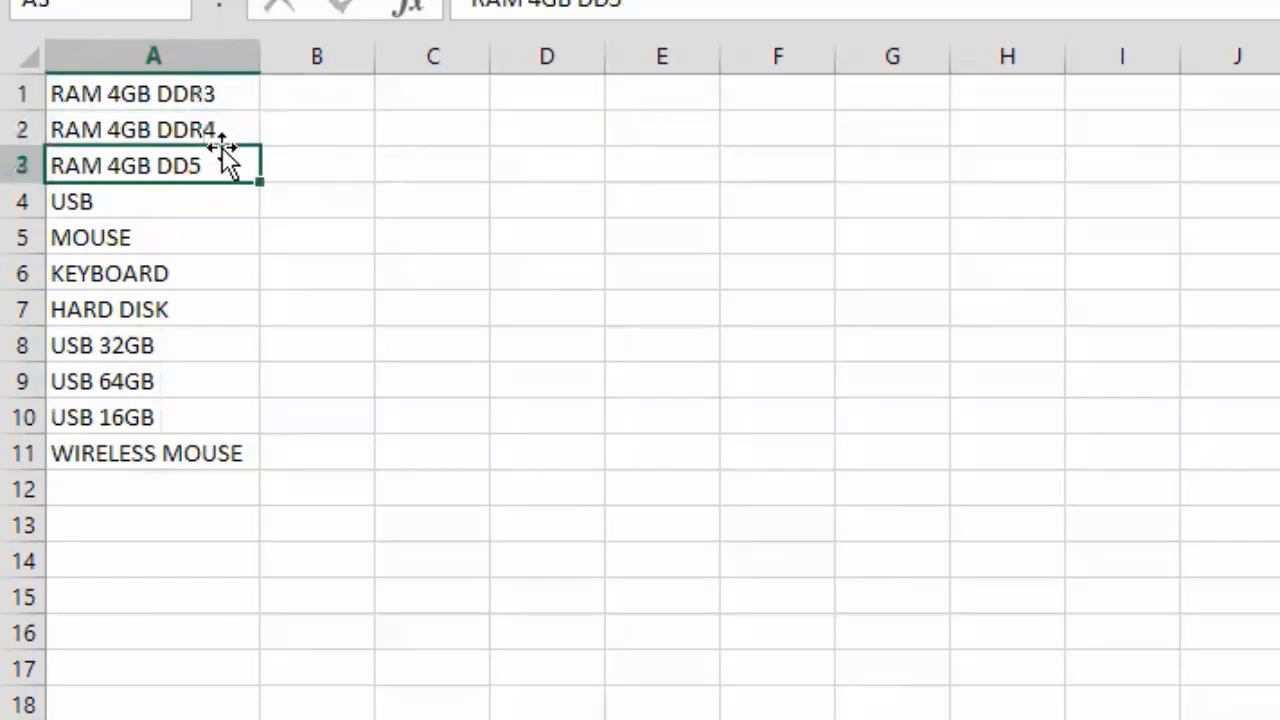
{"action": "key", "text": "F2"}
{"action": "key", "text": "Left"}
{"action": "type", "text": "R"}
{"action": "key", "text": "Return"}
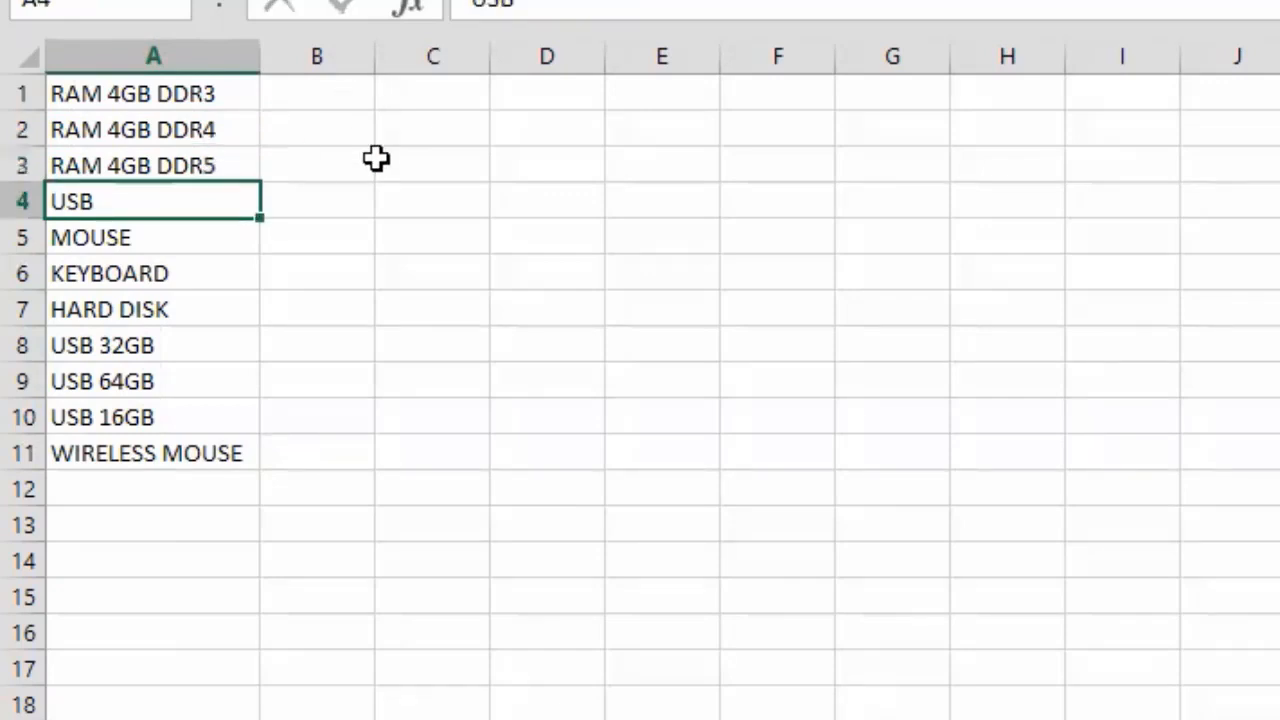
Rename the item in cell A4 as USB MOUSE and the item in cell A5 as WIRELESS MOUSE.
{"action": "key", "text": "F2"}
{"action": "type", "text": "MOUSE"}
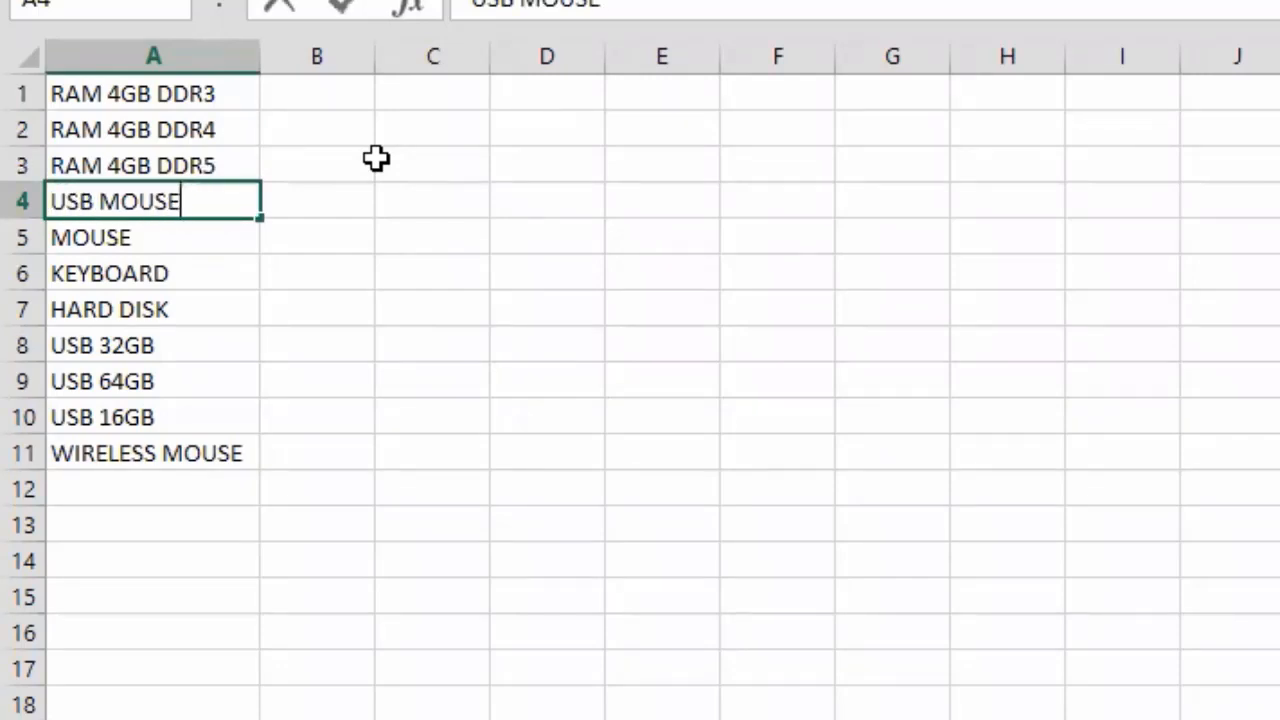
{"action": "key", "text": "Return"}
{"action": "type", "text": "WIR"}
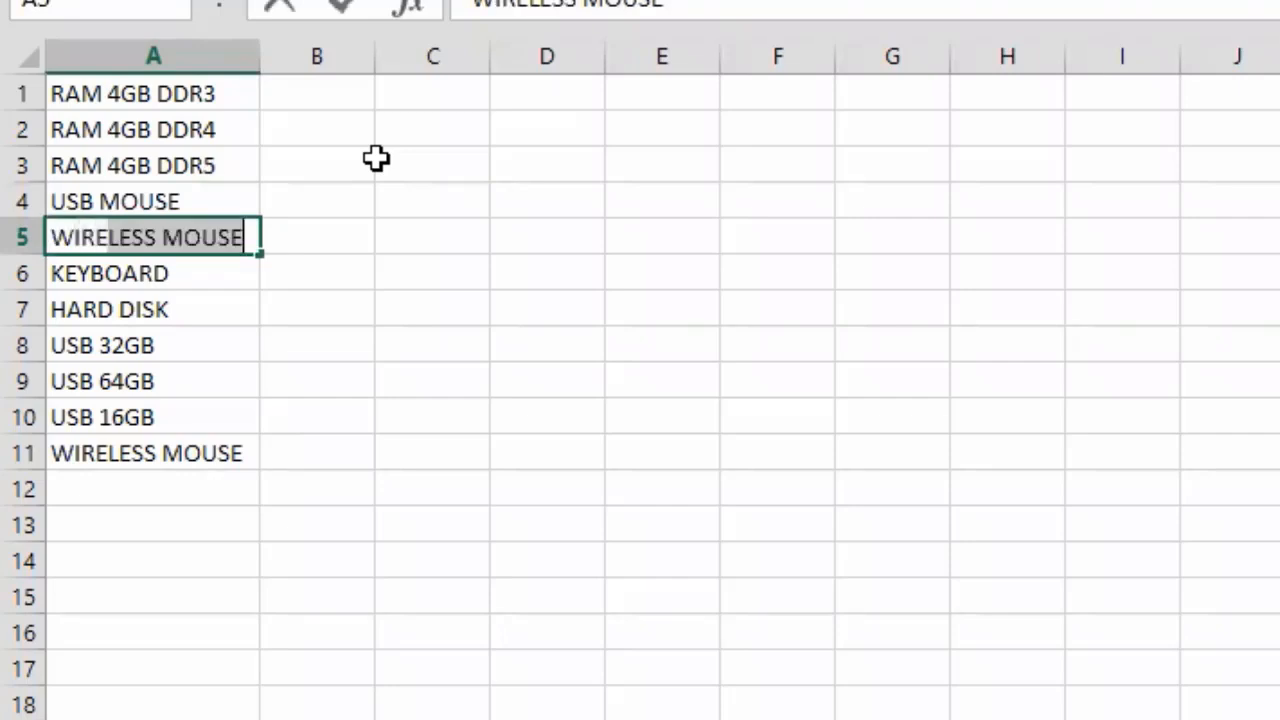
{"action": "type", "text": "ELIESS"}
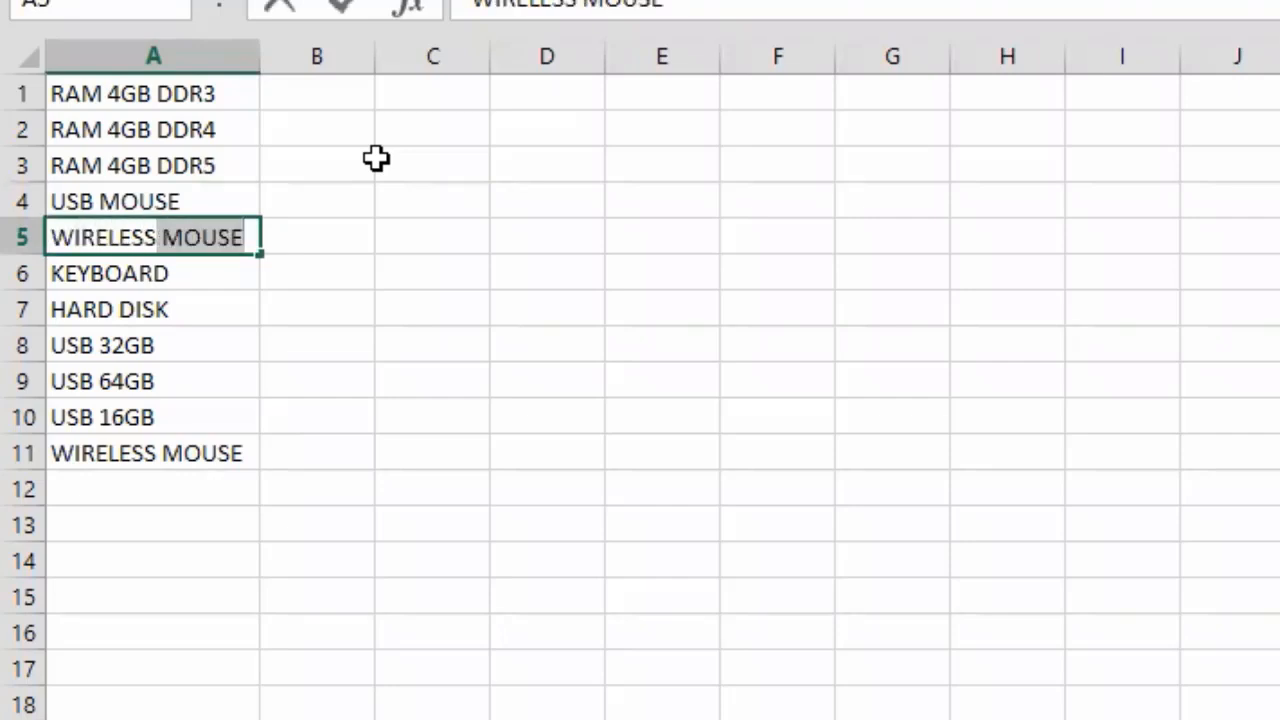
{"action": "key", "text": "Return"}
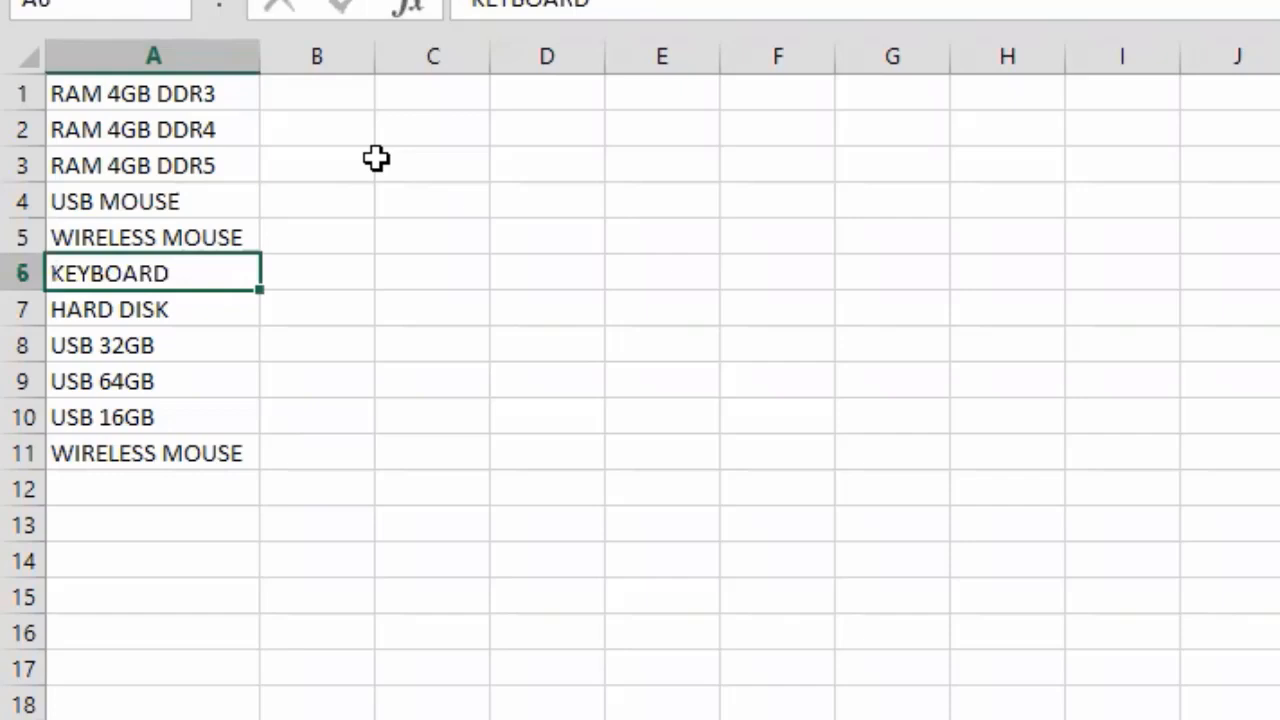
Extend the item names in cells A6 and A7 to KEYBOARD A4TECH and HARD DISK 120GB.
{"action": "key", "text": "F2"}
{"action": "type", "text": "A4TECH"}
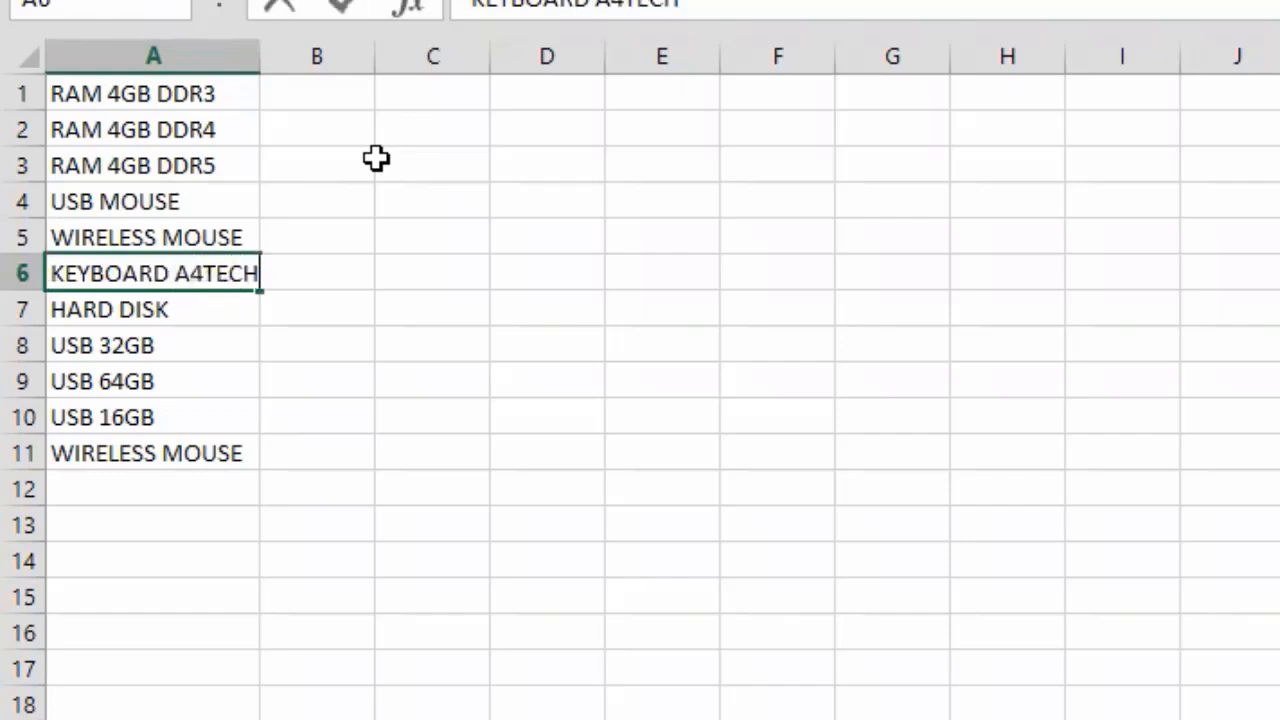
{"action": "key", "text": "Return"}
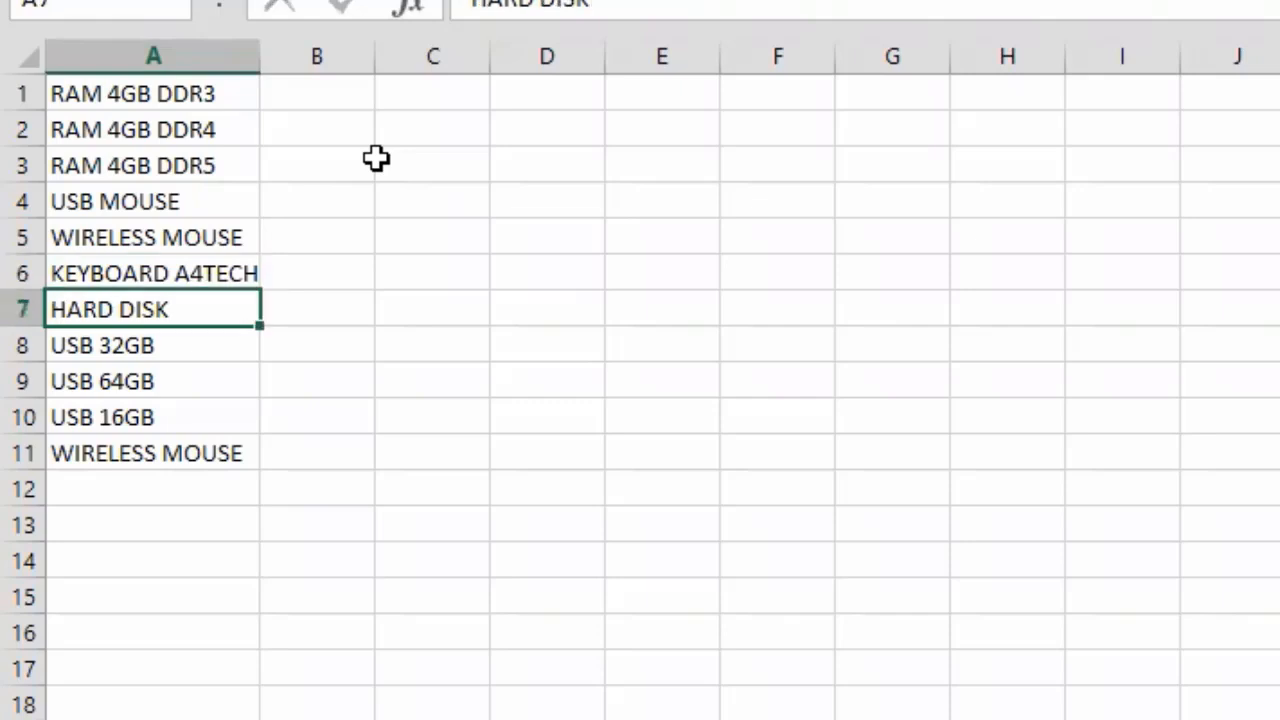
{"action": "key", "text": "F2"}
{"action": "type", "text": "120GB"}
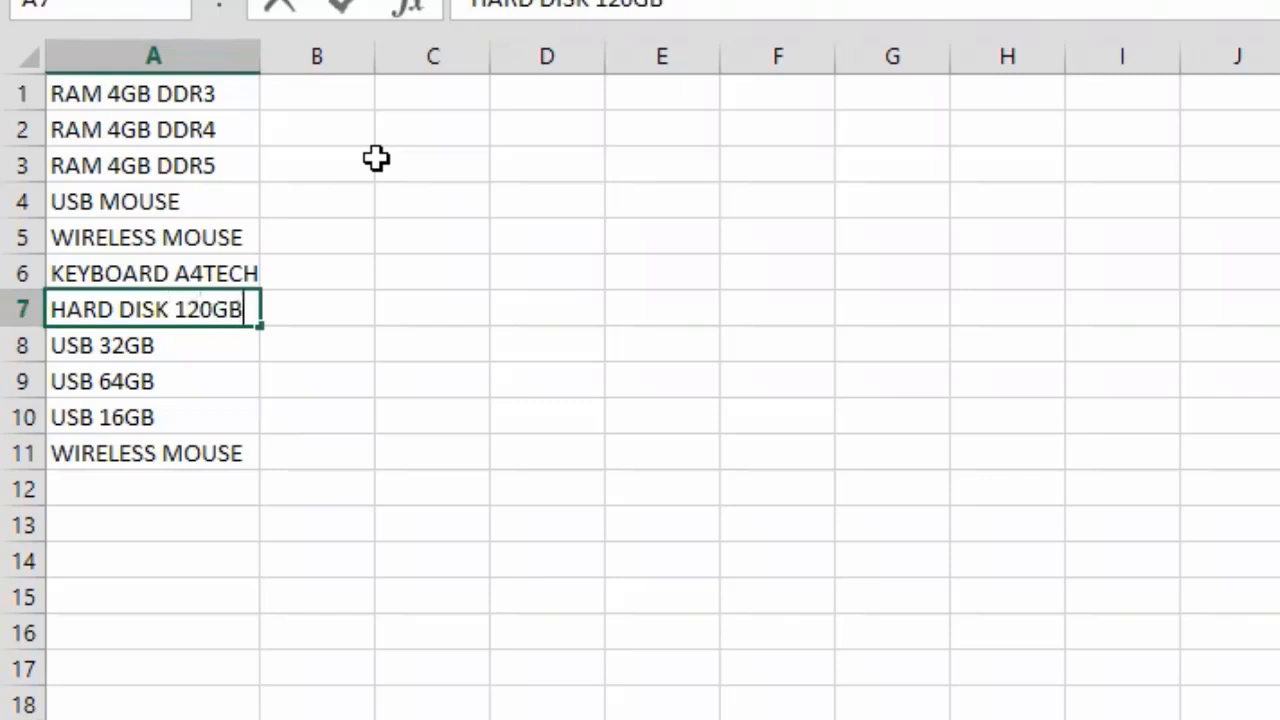
{"action": "key", "text": "Return"}
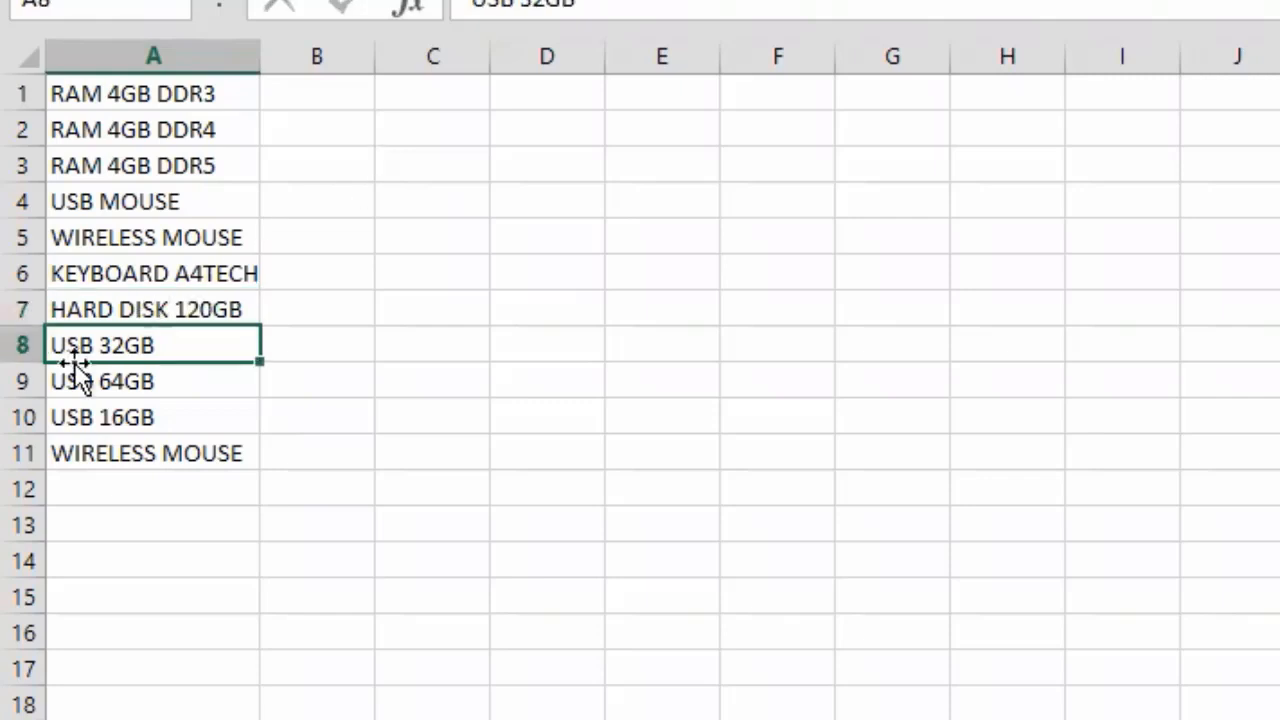
Add HARD DISK 500GB in a new row inserted above USB 32GB, and widen column A slightly.
{"action": "left_click", "coordinate": [22, 345]}
{"action": "key", "text": "ctrl+shift+plus"}
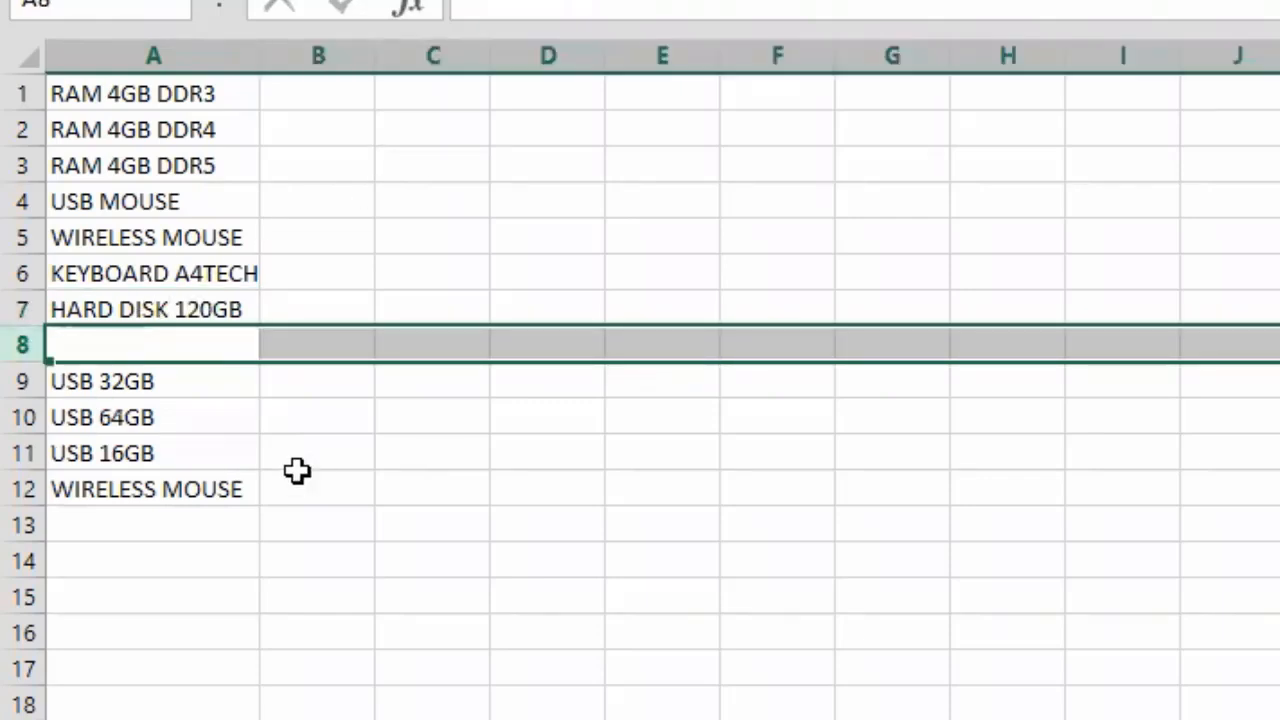
{"action": "left_click", "coordinate": [113, 345]}
{"action": "type", "text": "HARD SIK"}
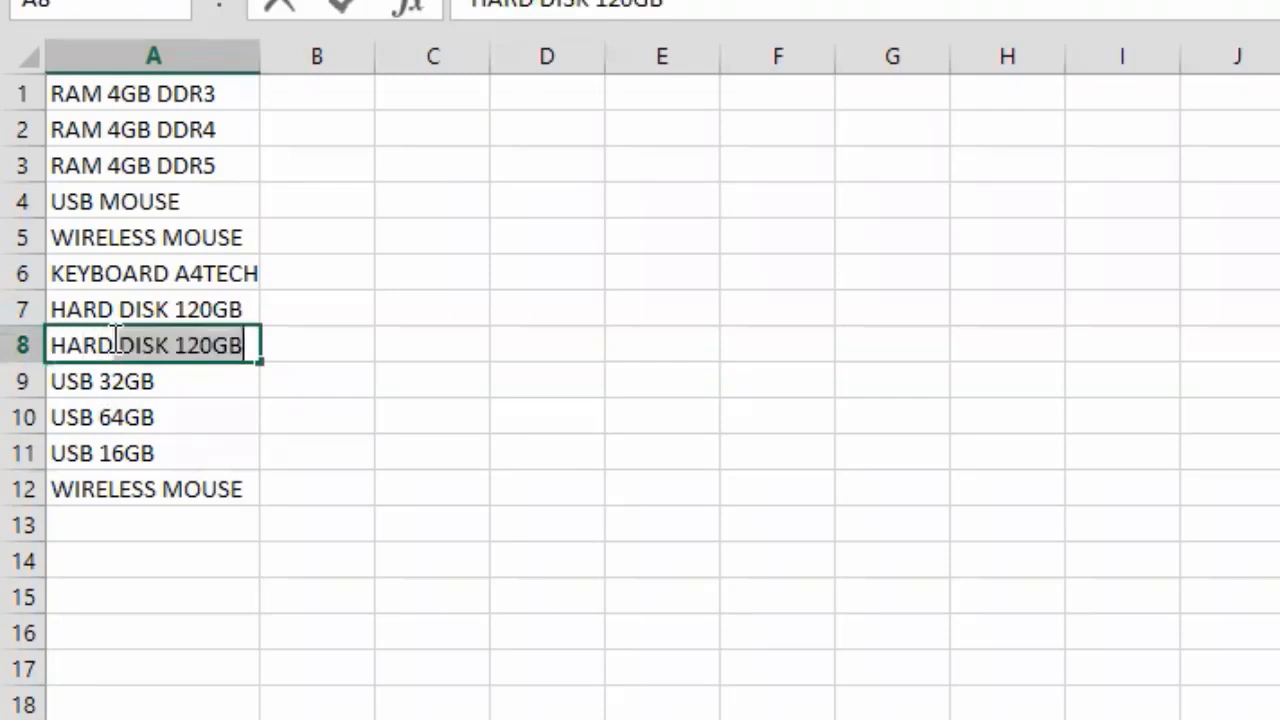
{"action": "key", "text": "BackSpace"}
{"action": "key", "text": "BackSpace"}
{"action": "key", "text": "BackSpace"}
{"action": "type", "text": "DISK "}
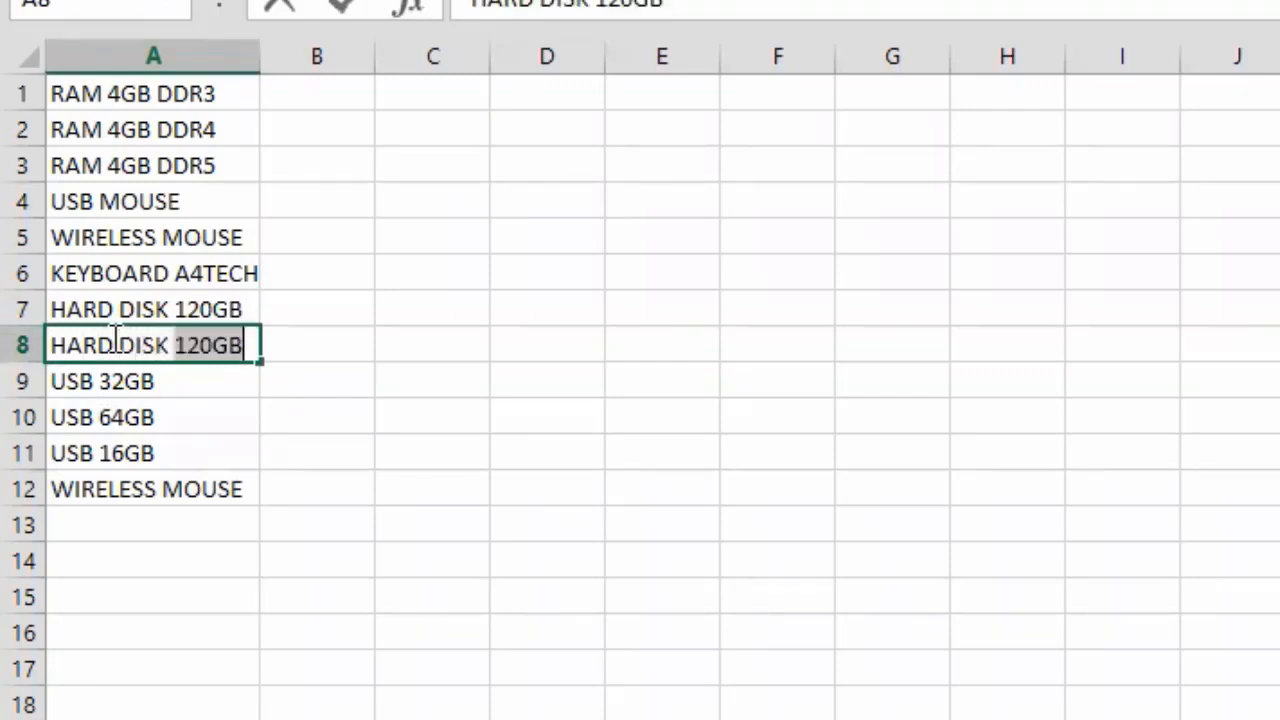
{"action": "type", "text": "500GB"}
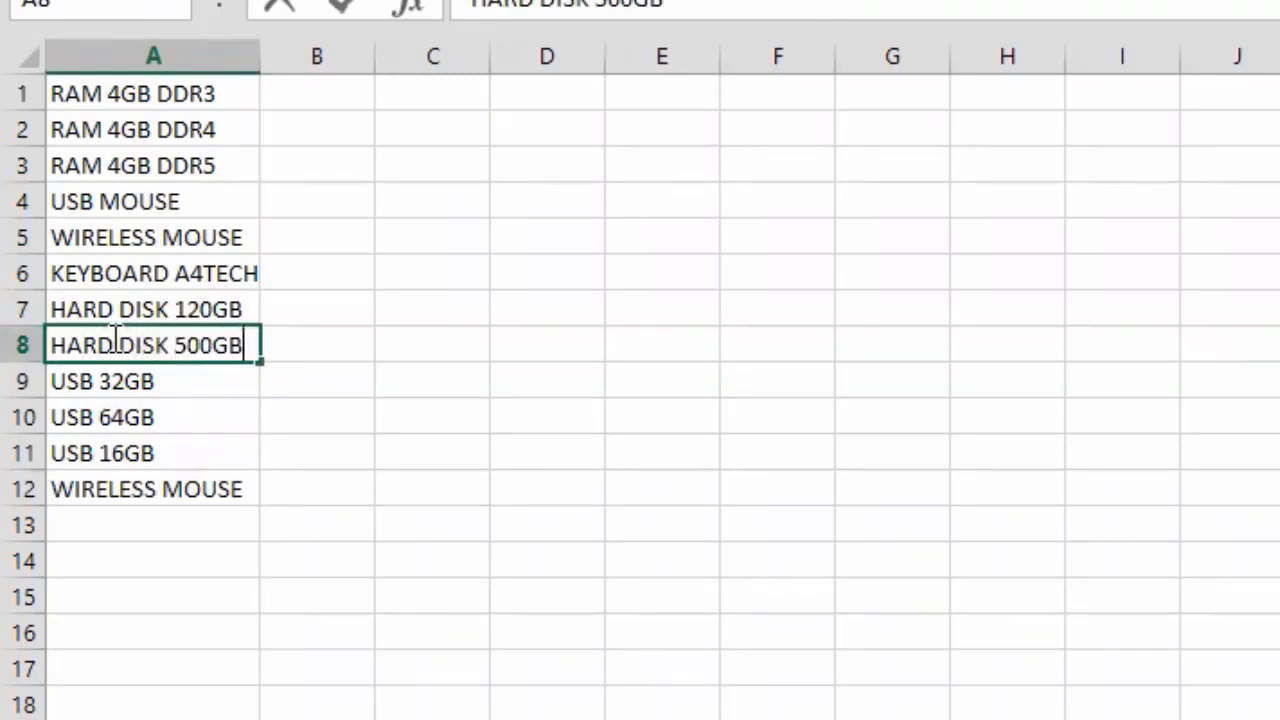
{"action": "key", "text": "Return"}
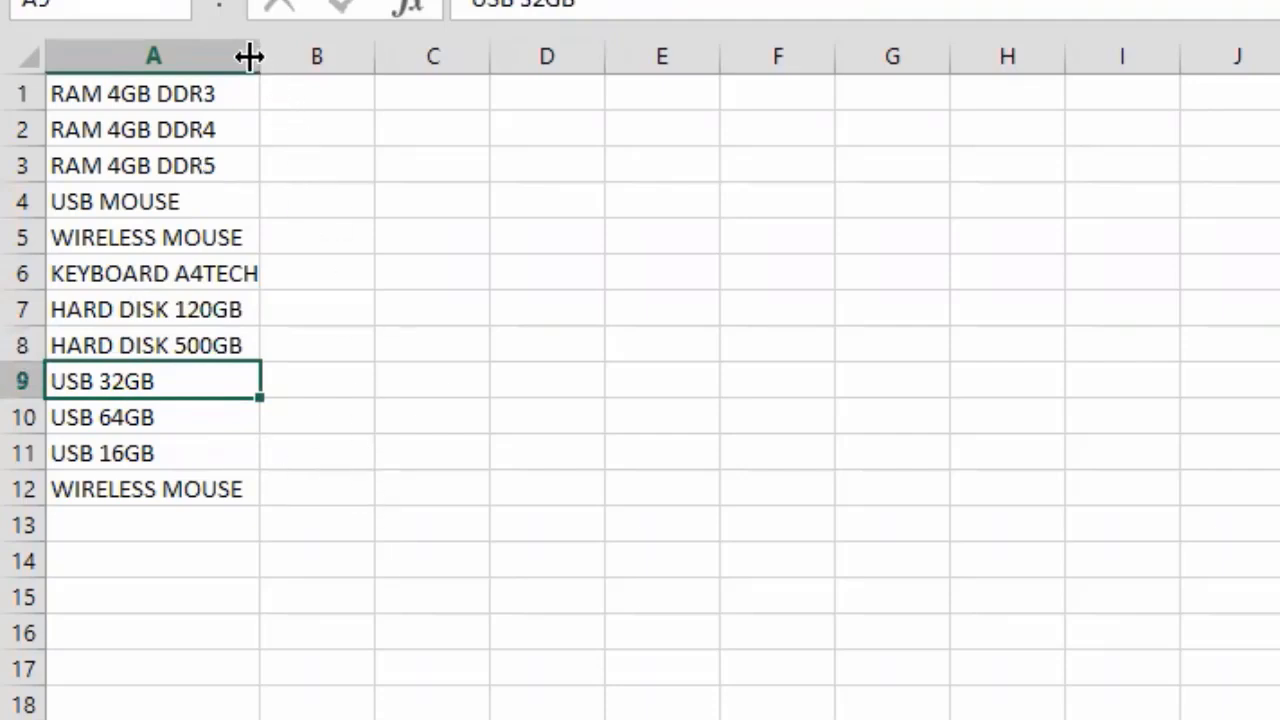
{"action": "left_click_drag", "start_coordinate": [259, 55], "coordinate": [278, 55]}
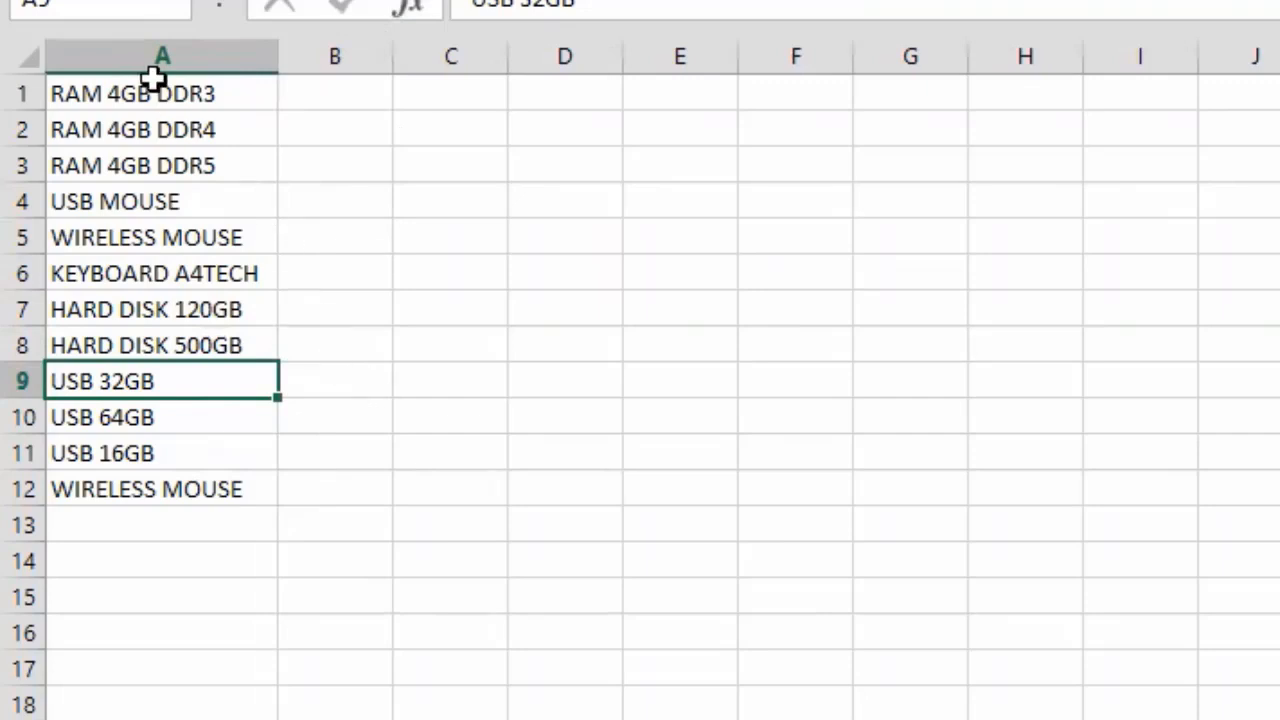
Highlight duplicate item names in A1:A12 with conditional formatting using Light Red Fill with Dark Red Text.
{"action": "left_click_drag", "start_coordinate": [148, 82], "coordinate": [137, 489]}
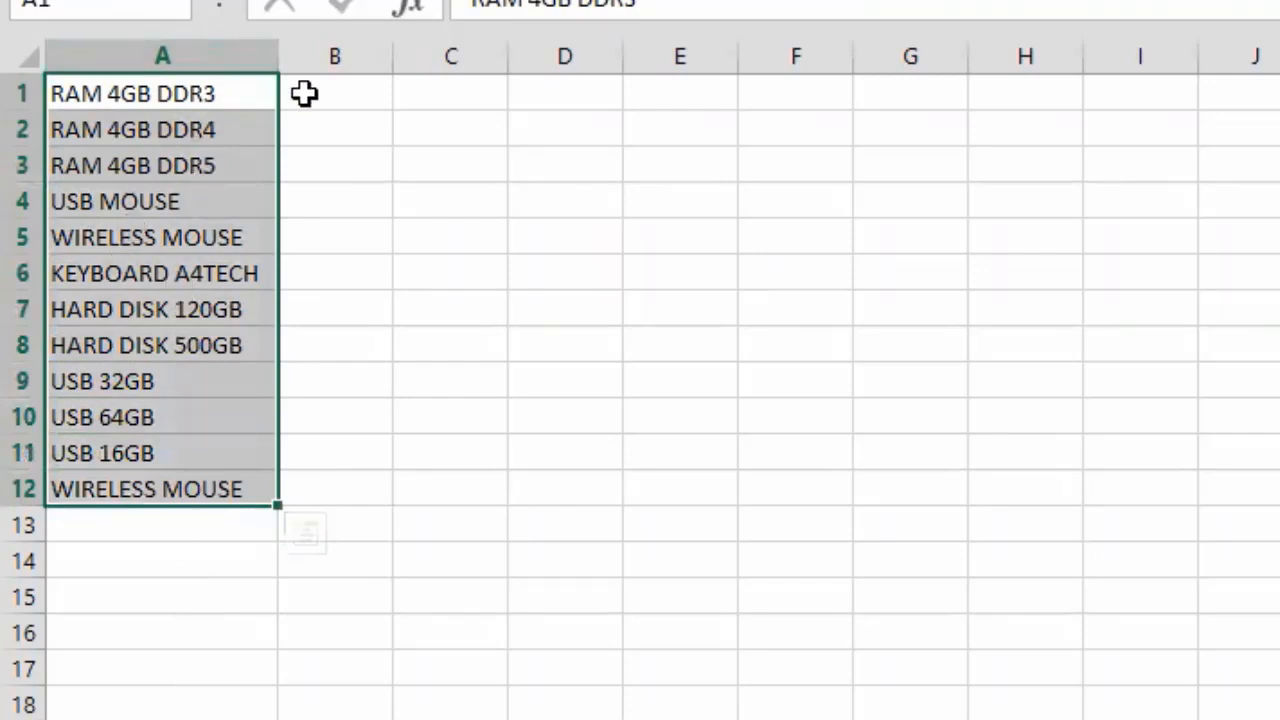
{"action": "left_click", "coordinate": [166, 234]}
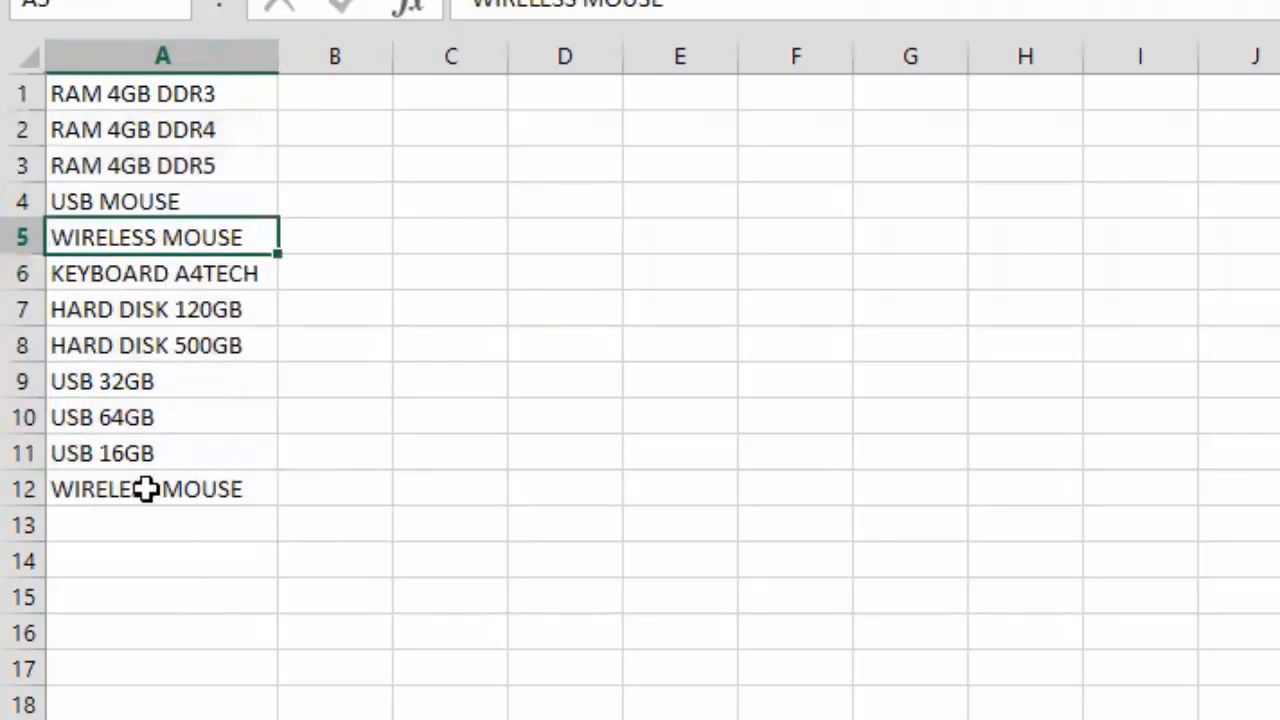
{"action": "left_click", "coordinate": [143, 489]}
{"action": "left_click_drag", "start_coordinate": [150, 100], "coordinate": [193, 497]}
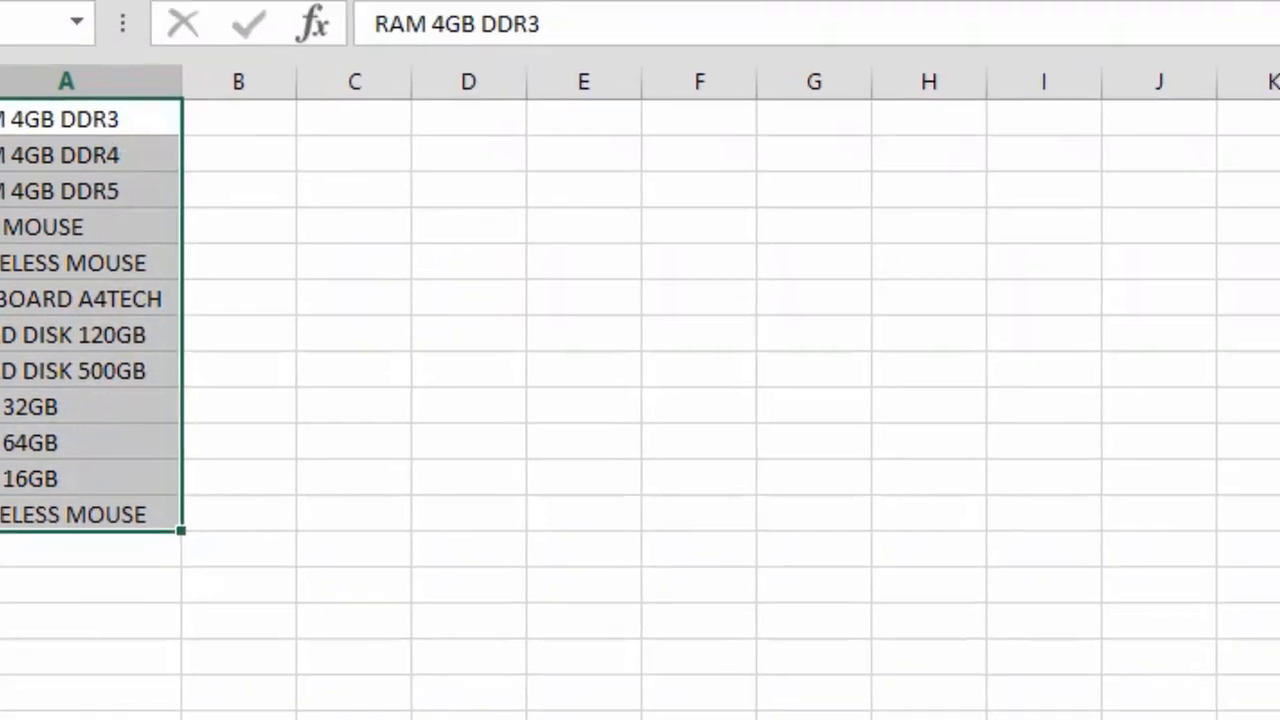
{"action": "left_click", "coordinate": [788, 90]}
{"action": "mouse_move", "coordinate": [915, 161]}
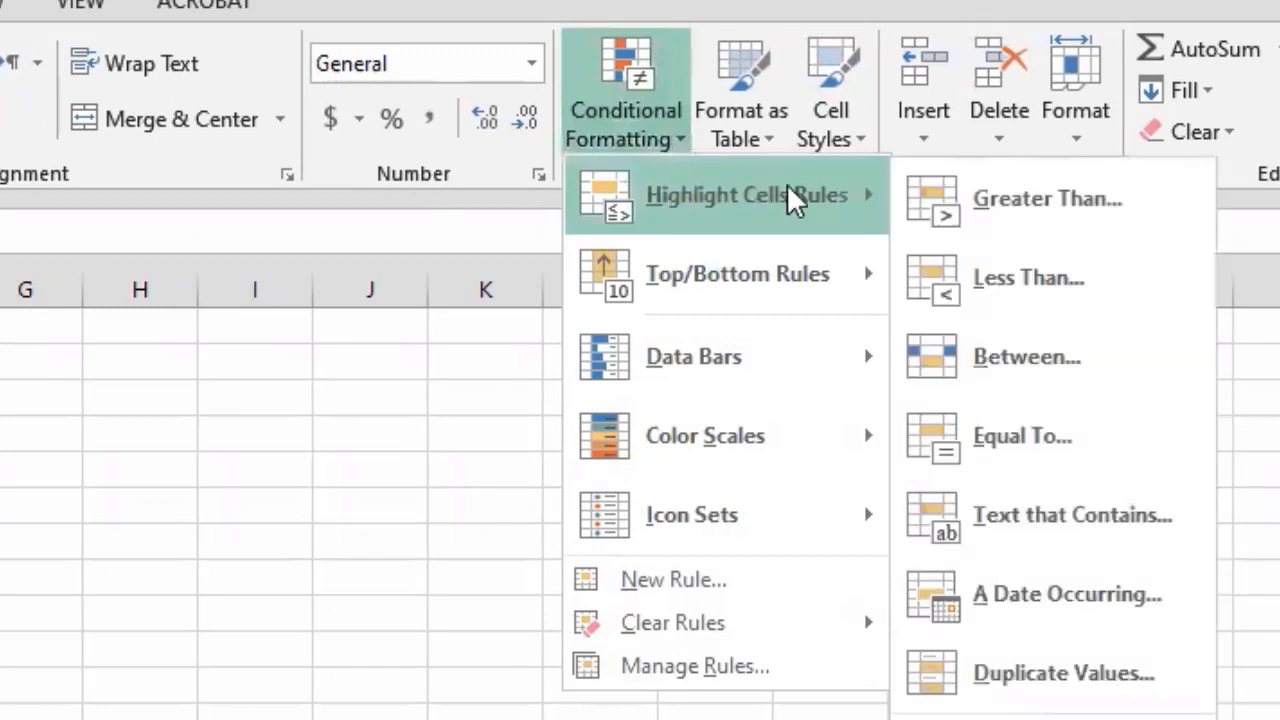
{"action": "left_click", "coordinate": [1030, 685]}
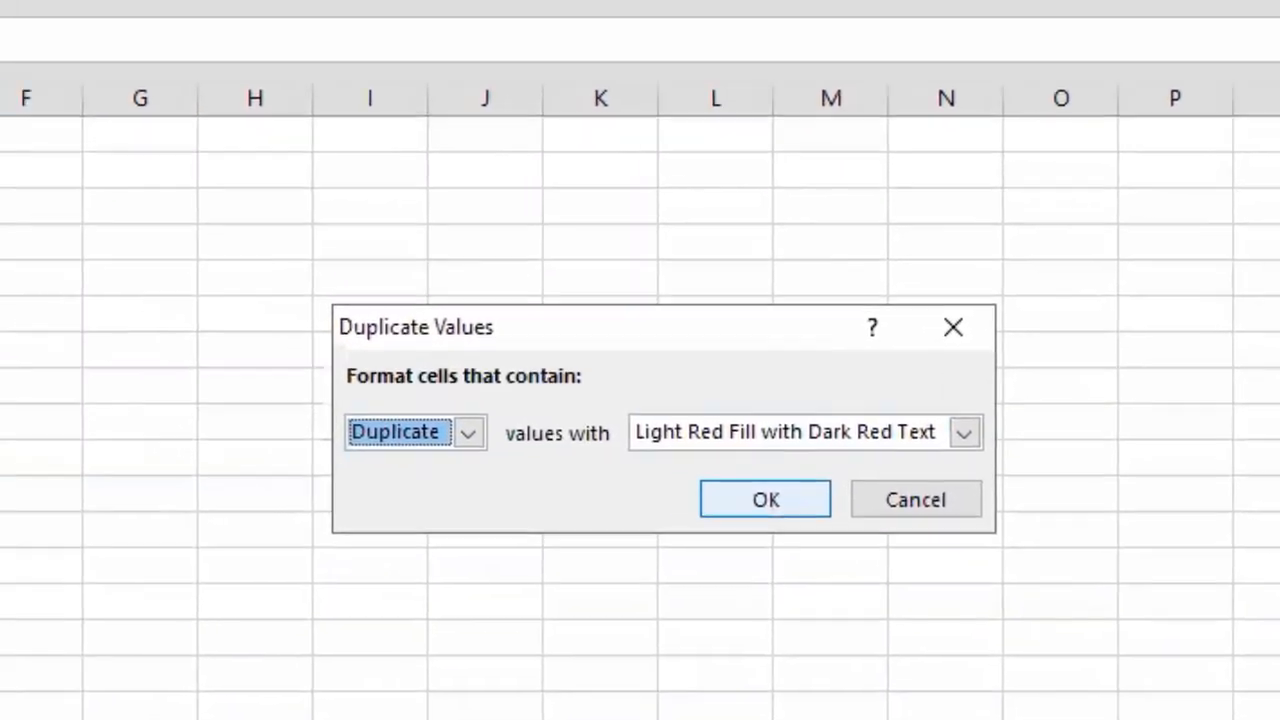
{"action": "left_click", "coordinate": [766, 499]}
{"action": "left_click", "coordinate": [445, 520]}
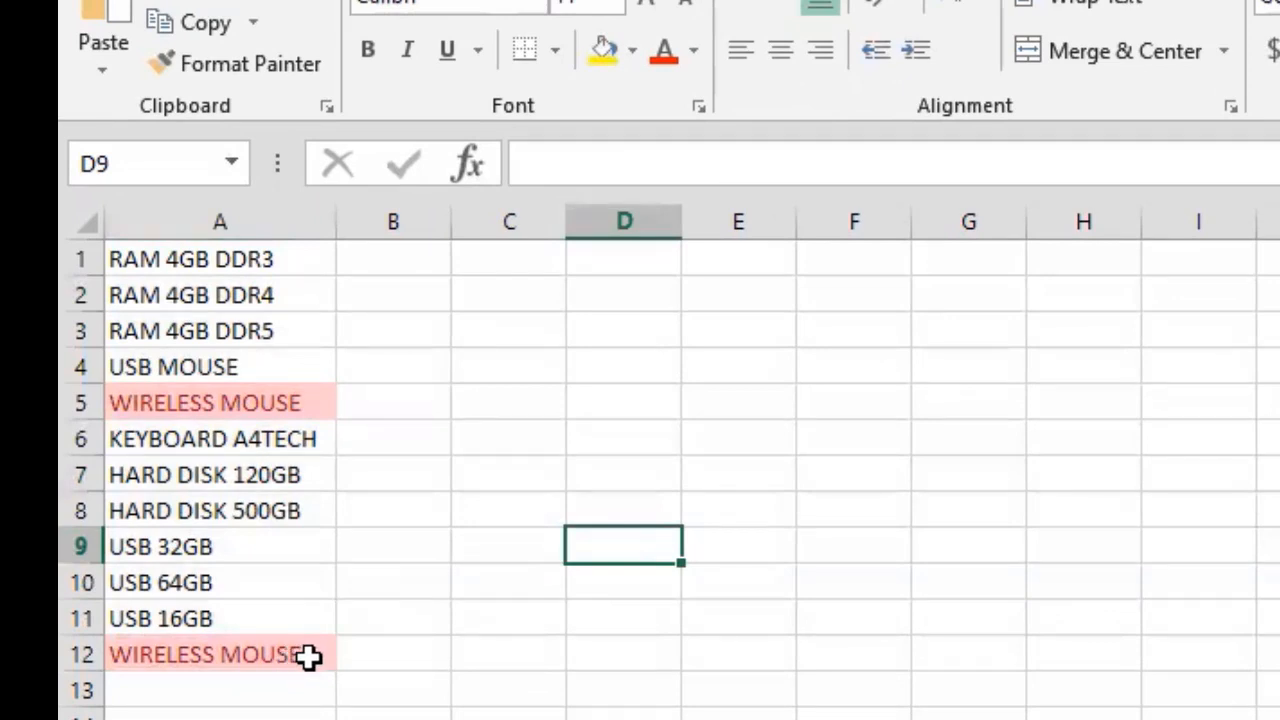
Rename the duplicate wireless mouse item in cell A12 as WIRELESS MOUSE CHINA.
{"action": "left_click", "coordinate": [306, 656]}
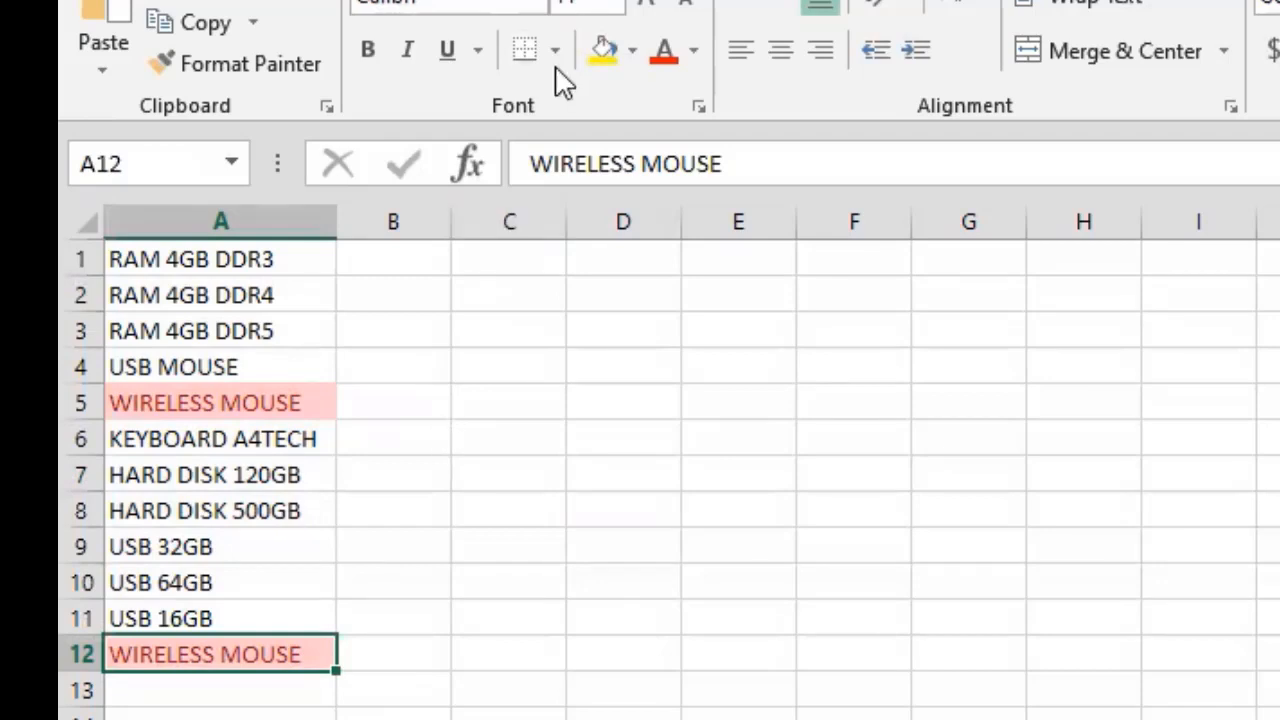
{"action": "key", "text": "ctrl+n"}
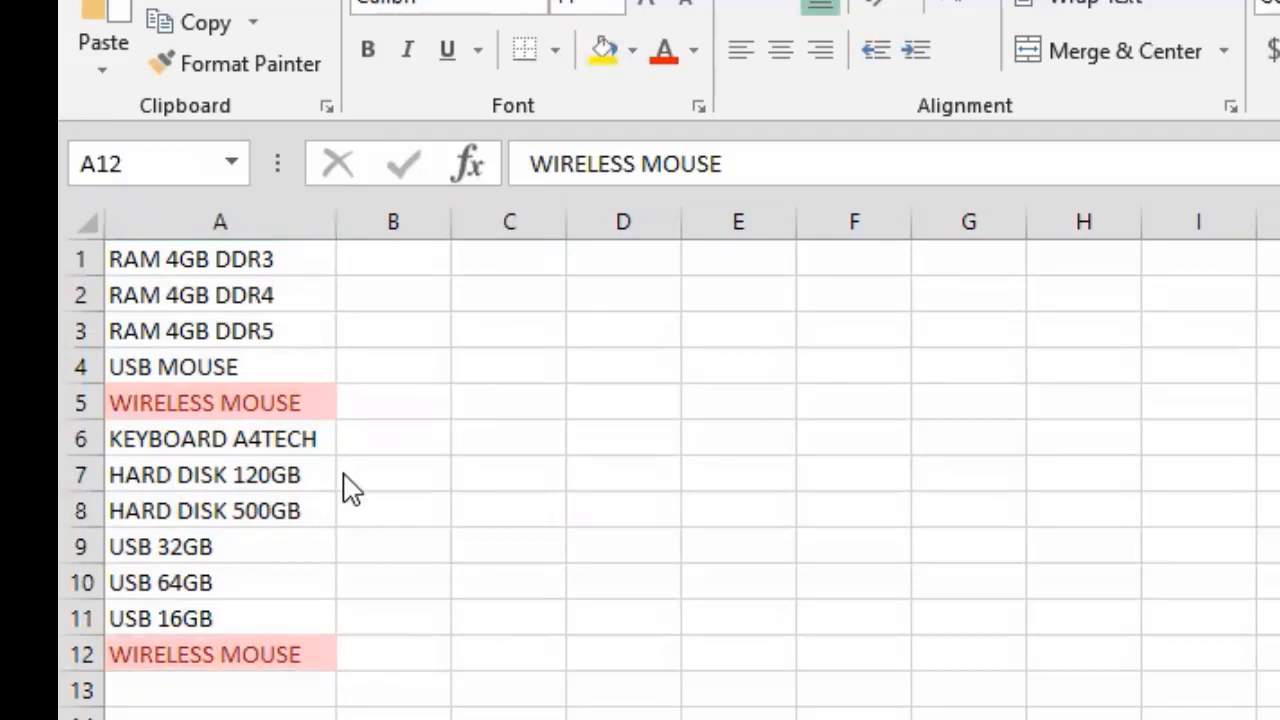
{"action": "left_click", "coordinate": [317, 660]}
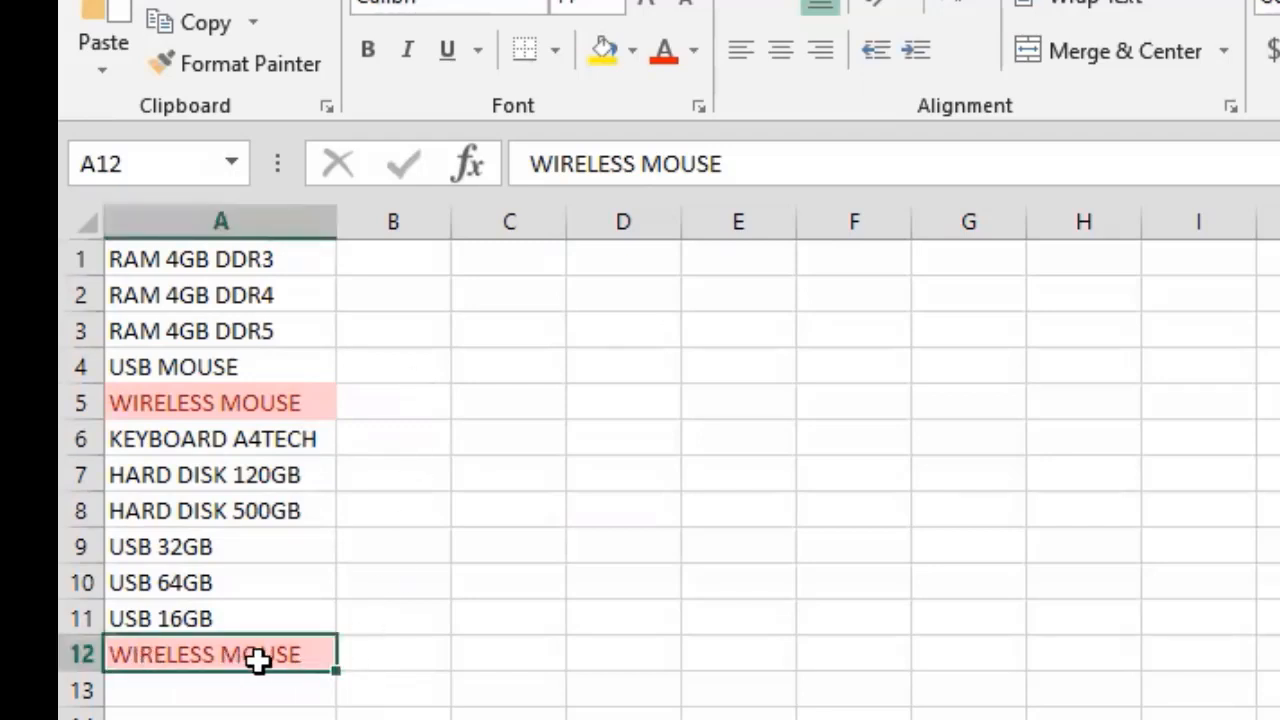
{"action": "key", "text": "F2"}
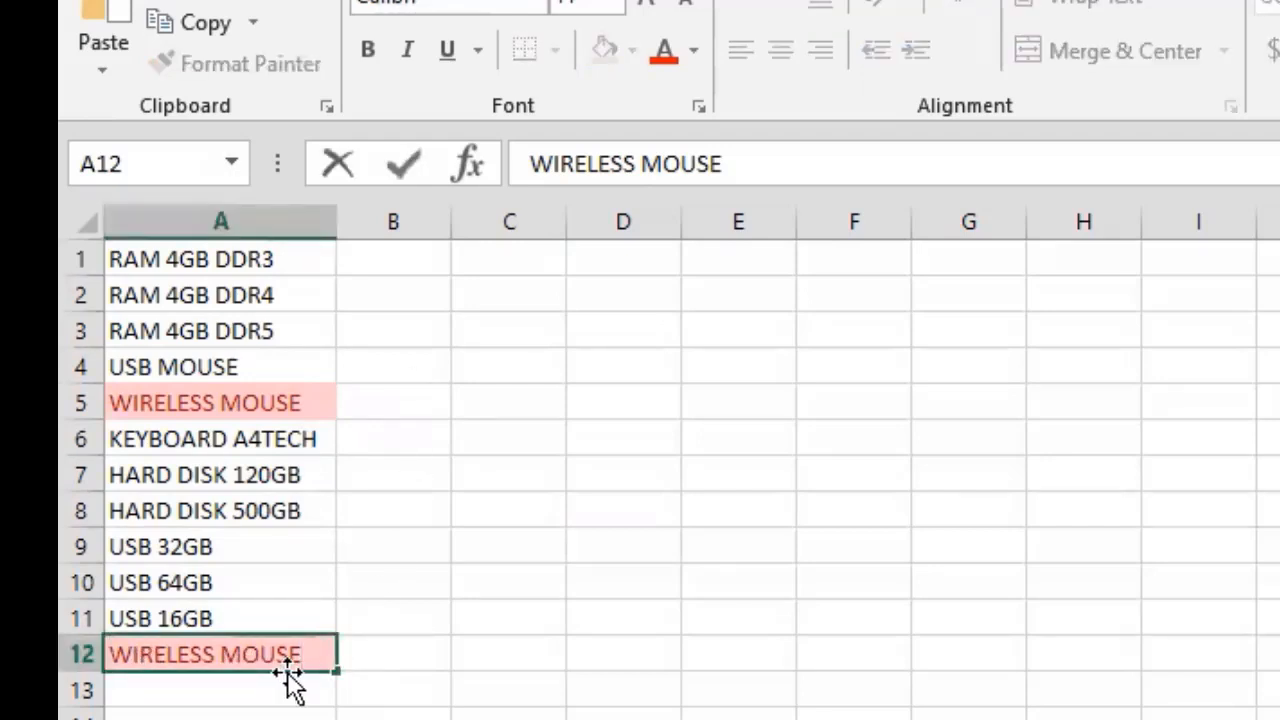
{"action": "type", "text": "CHINE"}
{"action": "key", "text": "Return"}
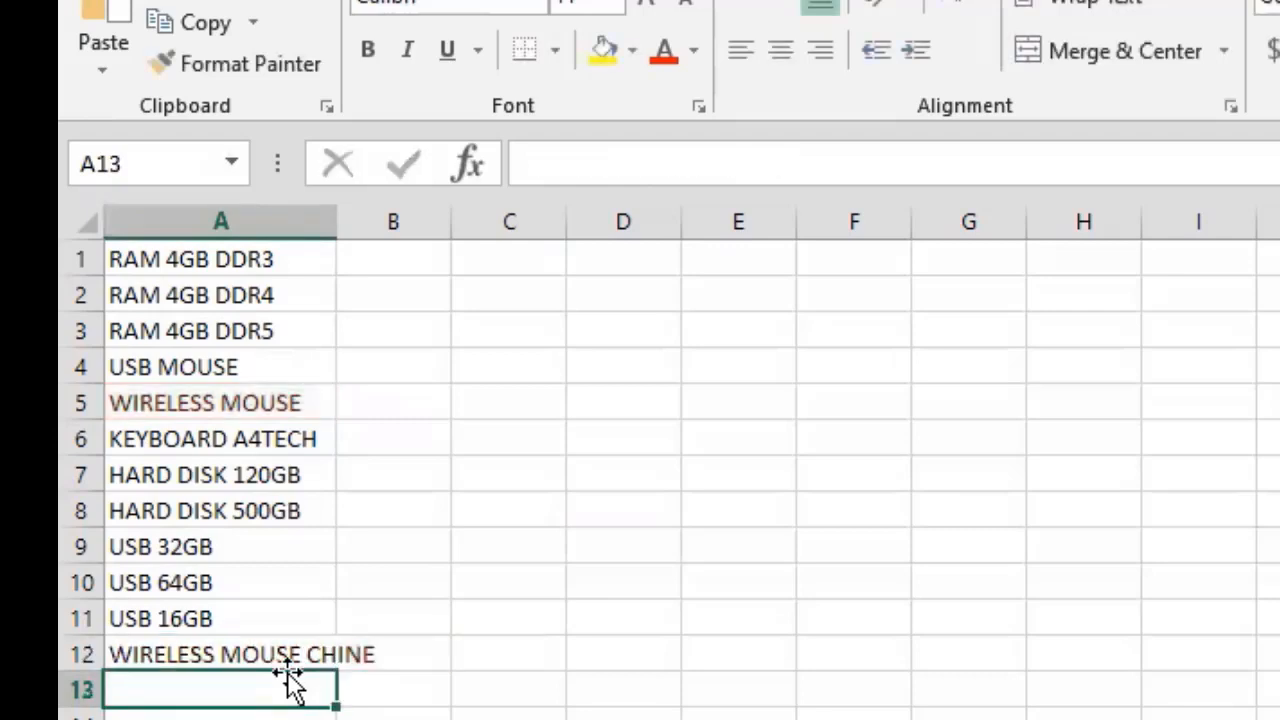
{"action": "key", "text": "Up"}
{"action": "key", "text": "F2"}
{"action": "key", "text": "BackSpace"}
{"action": "type", "text": "A"}
{"action": "key", "text": "Return"}
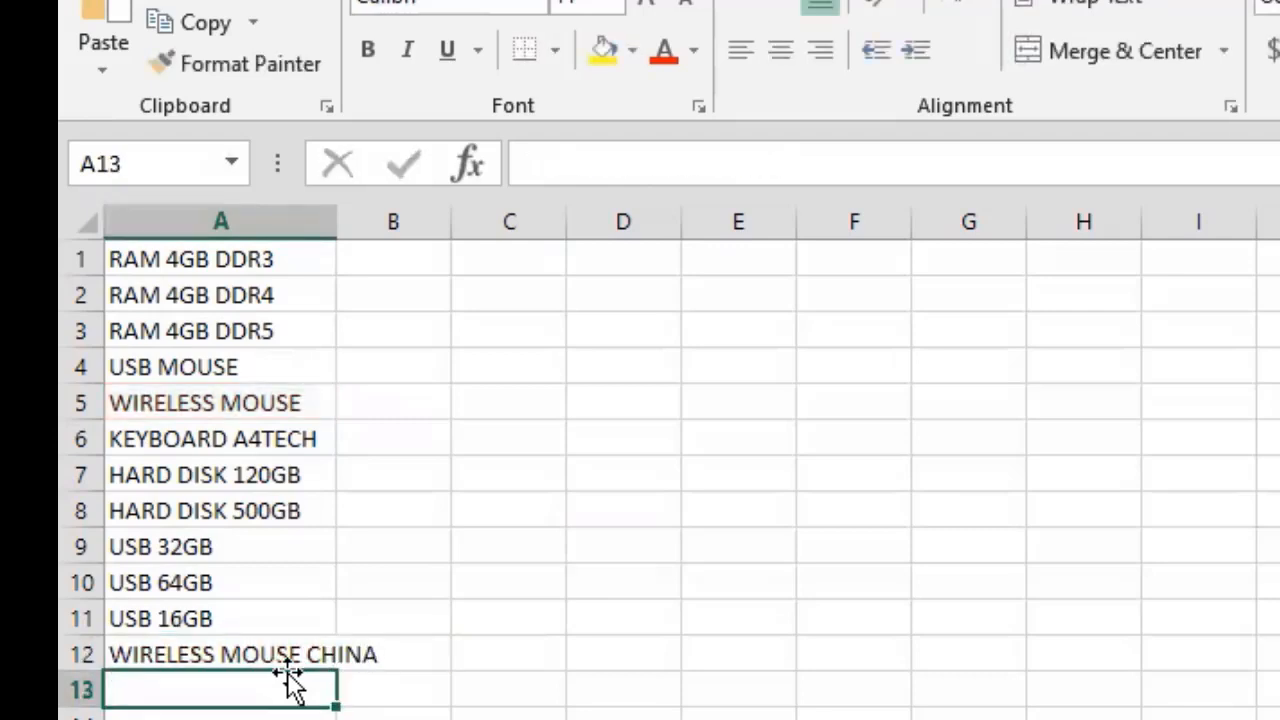
Extend the item name in cell A5 to WIRELESS MOUSE A4TECH and autofit column A to the item names.
{"action": "double_click", "coordinate": [311, 403]}
{"action": "type", "text": "A"}
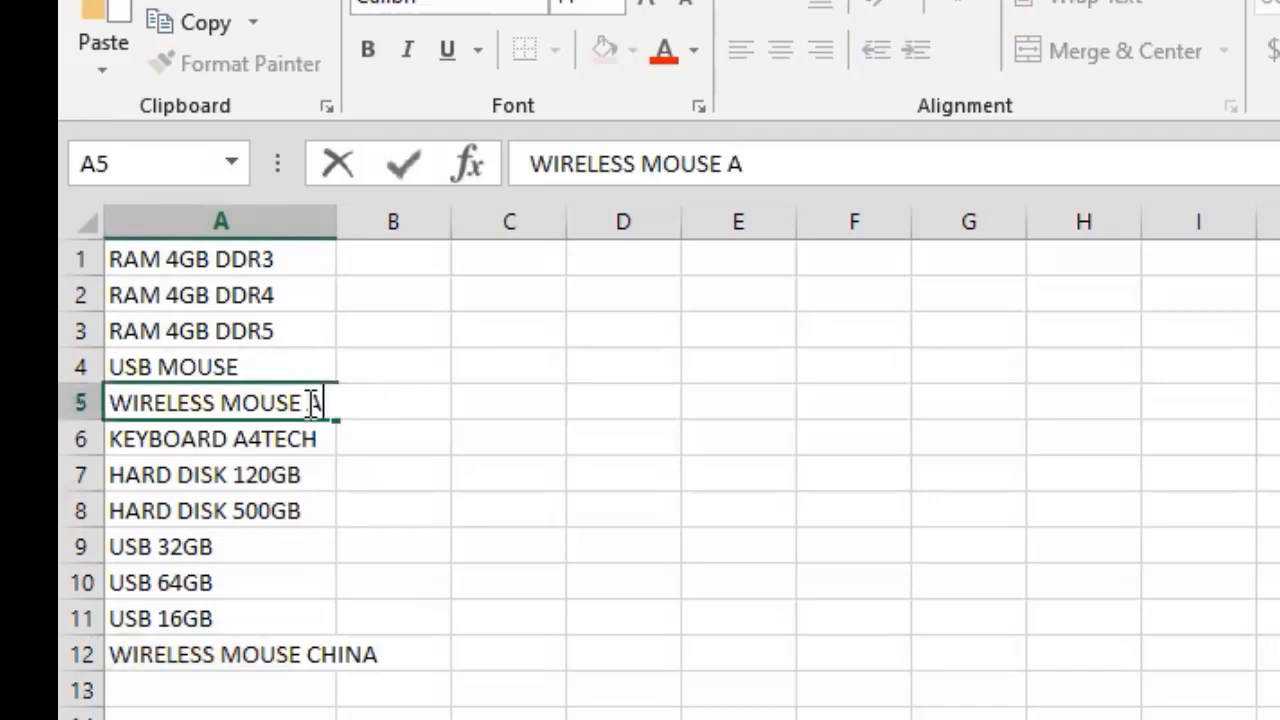
{"action": "type", "text": "4TECH"}
{"action": "key", "text": "Return"}
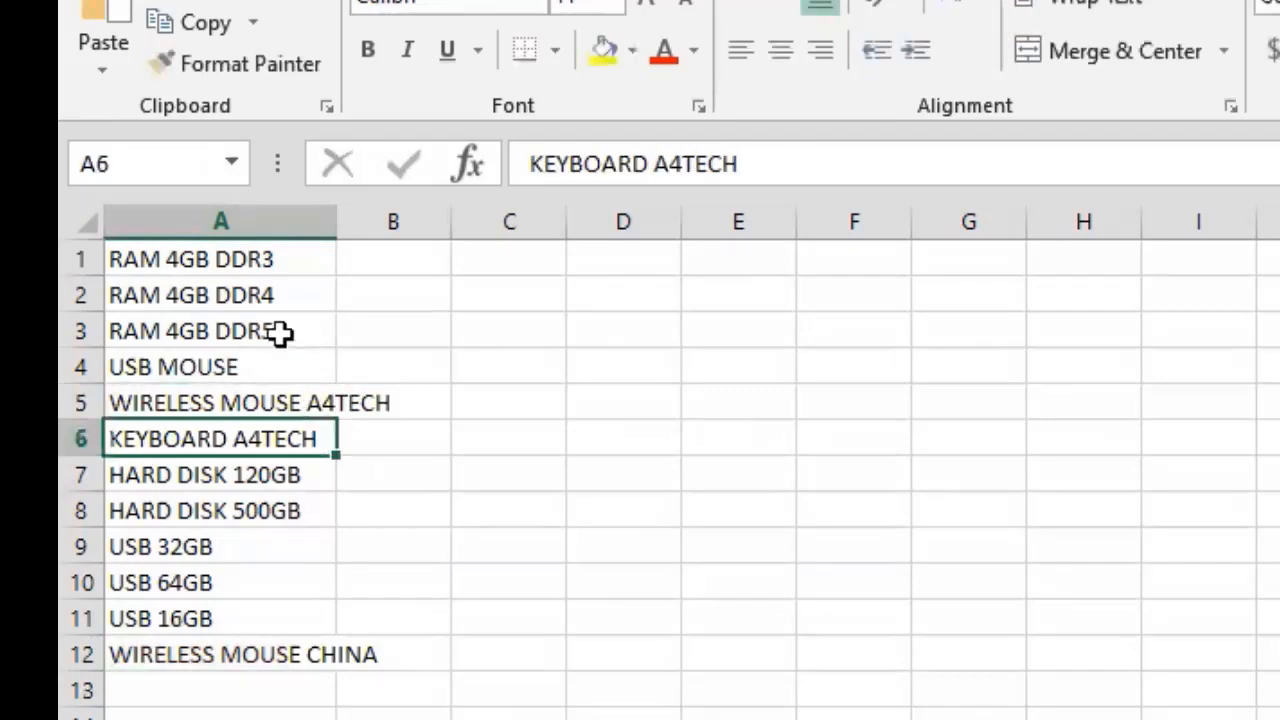
{"action": "double_click", "coordinate": [344, 221]}
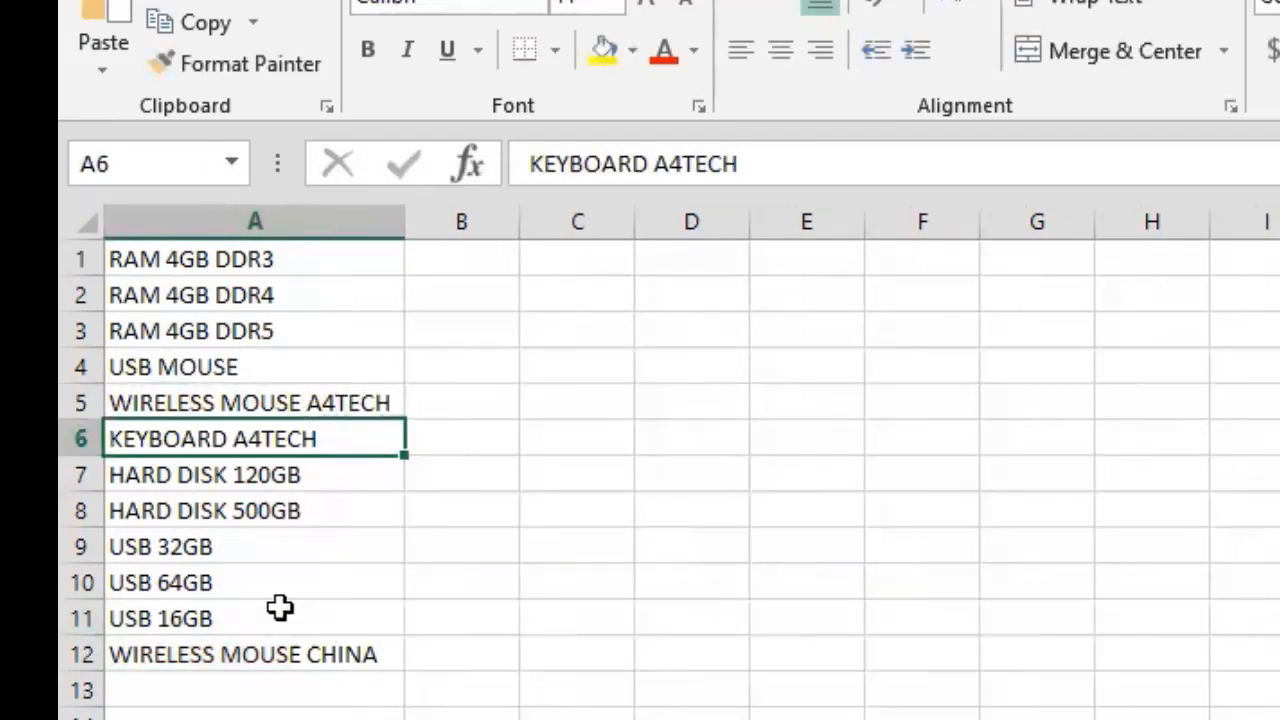
{"action": "left_click_drag", "start_coordinate": [298, 256], "coordinate": [278, 655]}
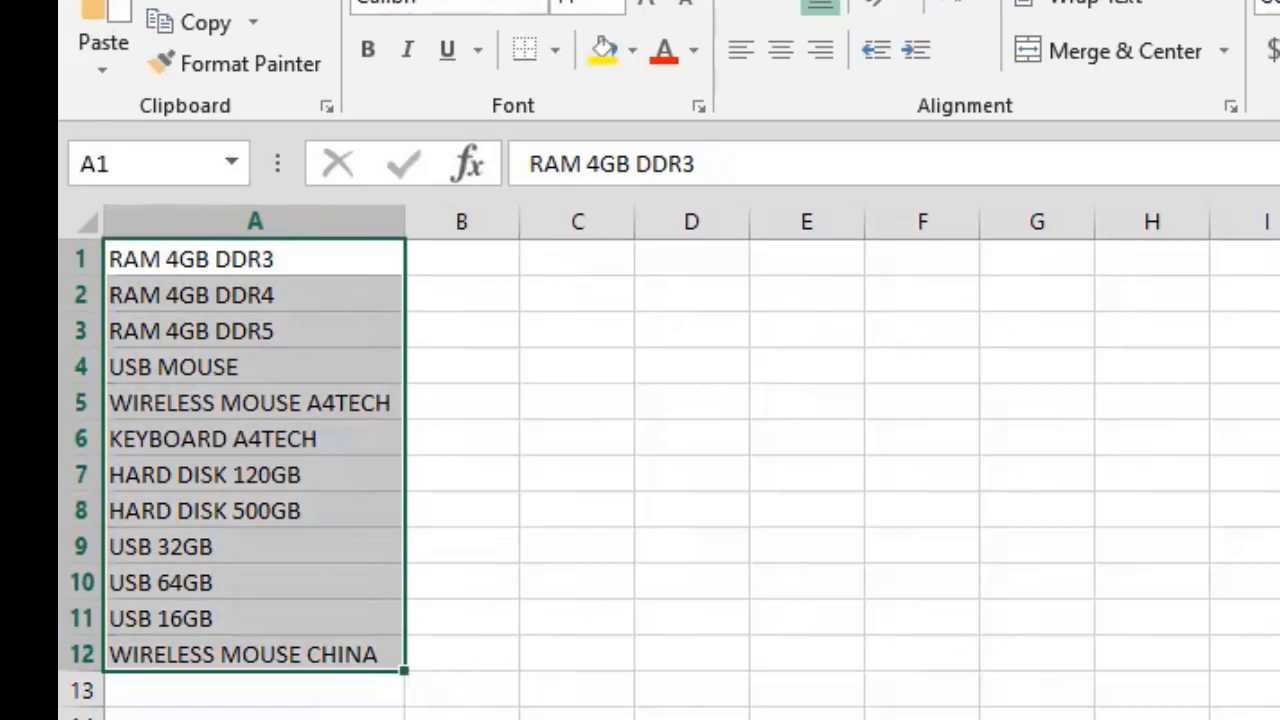
{"action": "key", "text": "ctrl+t"}
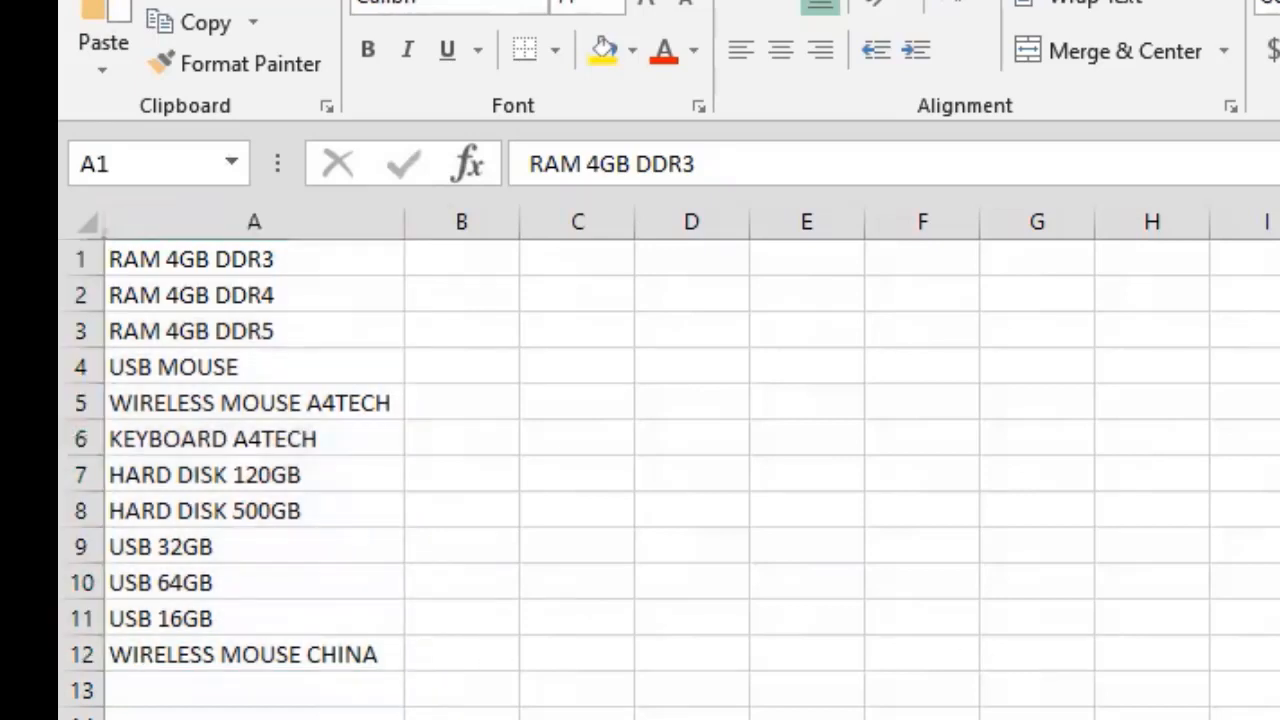
{"action": "left_click", "coordinate": [351, 354]}
{"action": "left_click", "coordinate": [306, 235]}
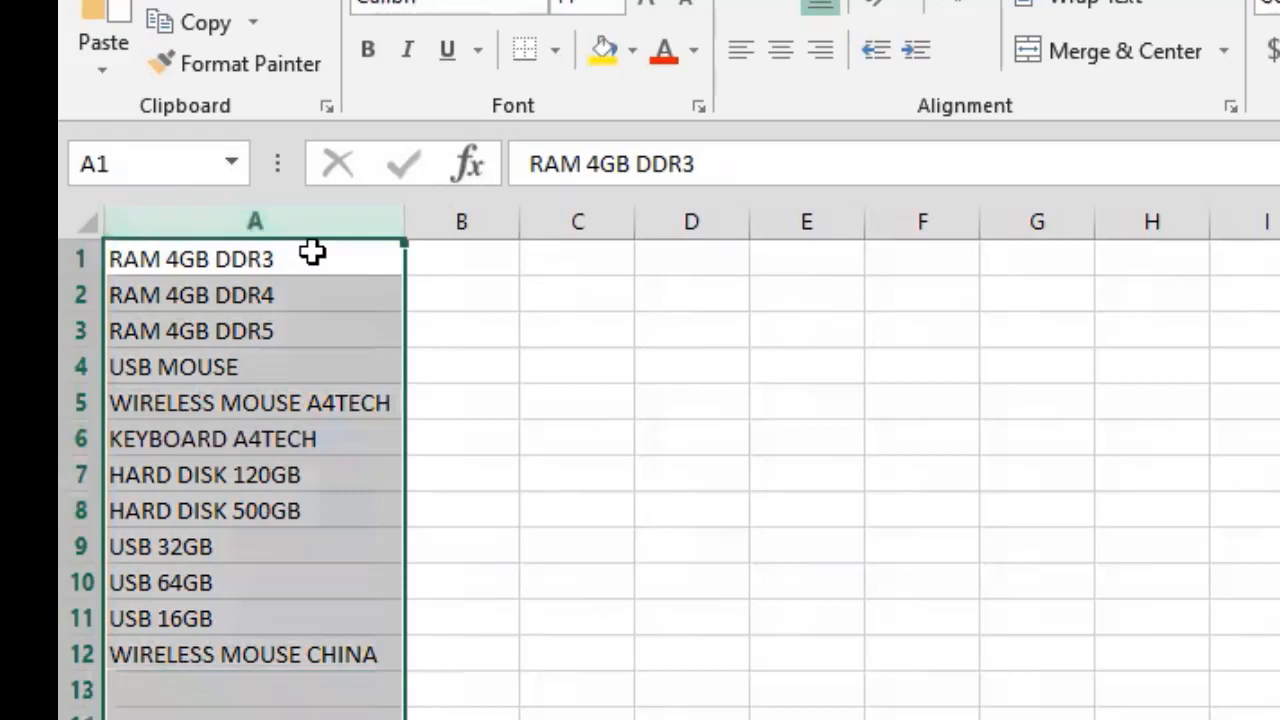
Sort the item names in A1:A12 of the Items List sheet in ascending A to Z order.
{"action": "left_click_drag", "start_coordinate": [311, 254], "coordinate": [294, 654]}
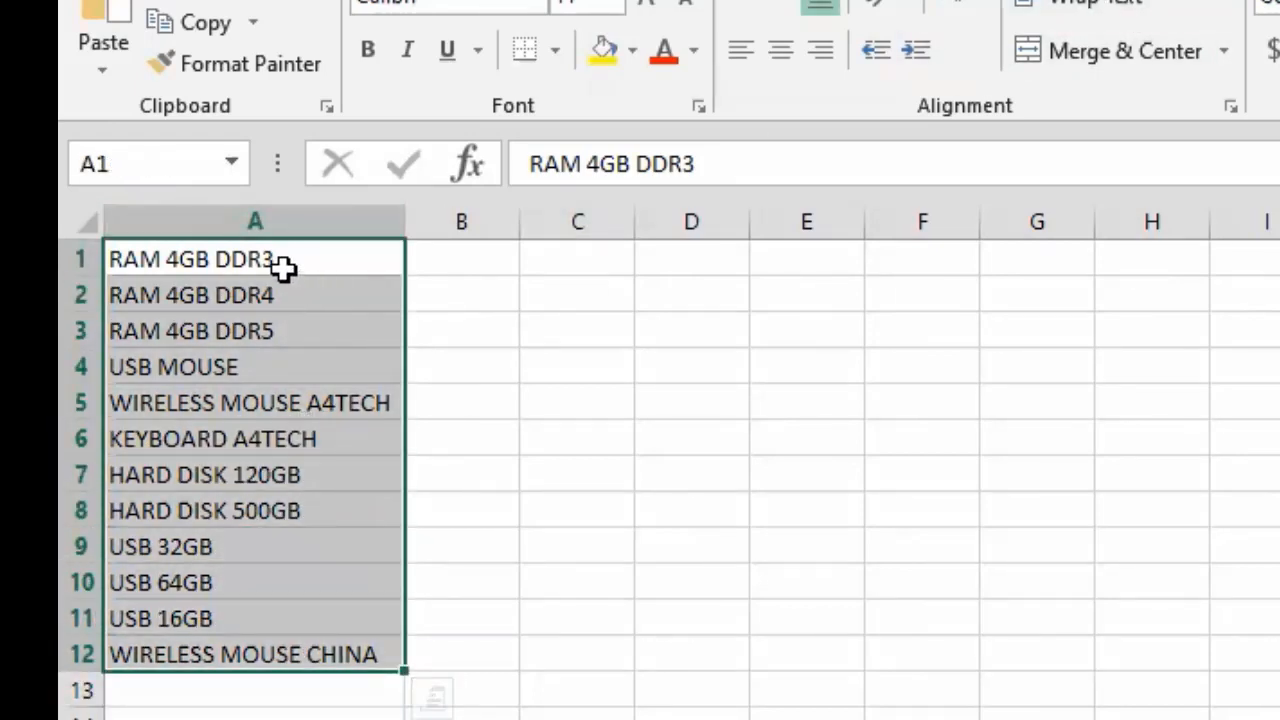
{"action": "left_click_drag", "start_coordinate": [286, 266], "coordinate": [245, 672]}
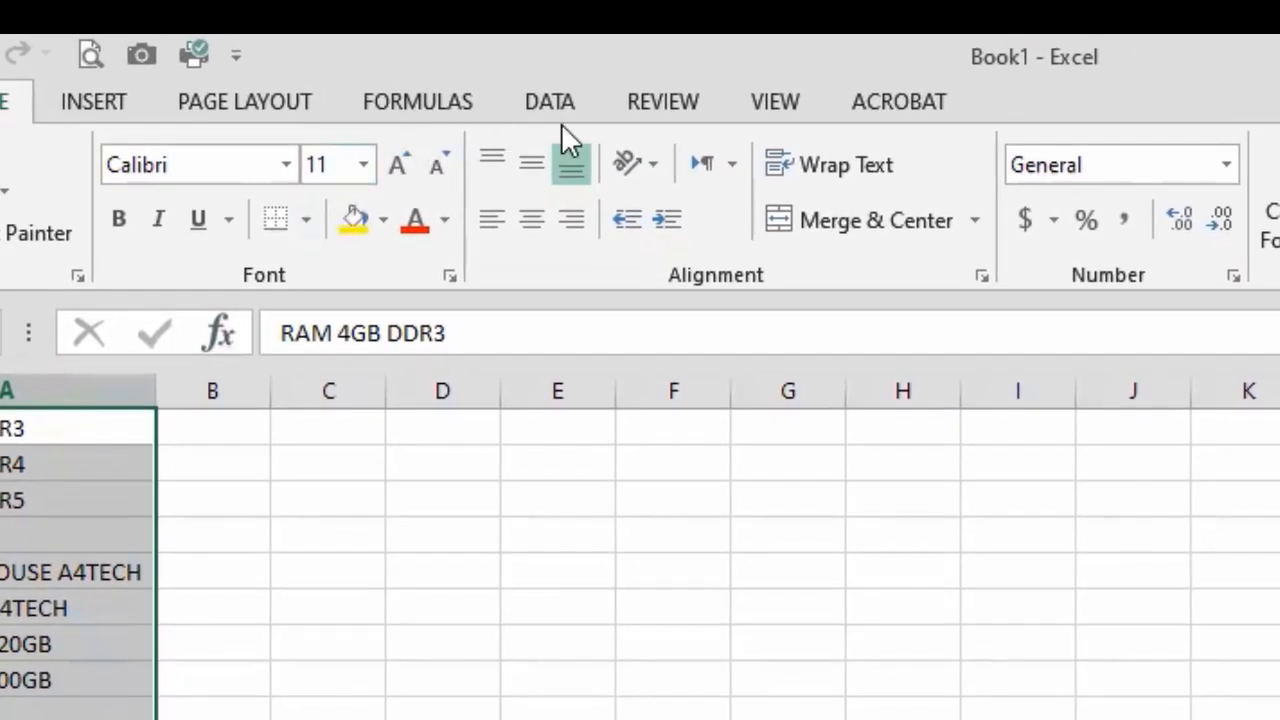
{"action": "left_click", "coordinate": [561, 112]}
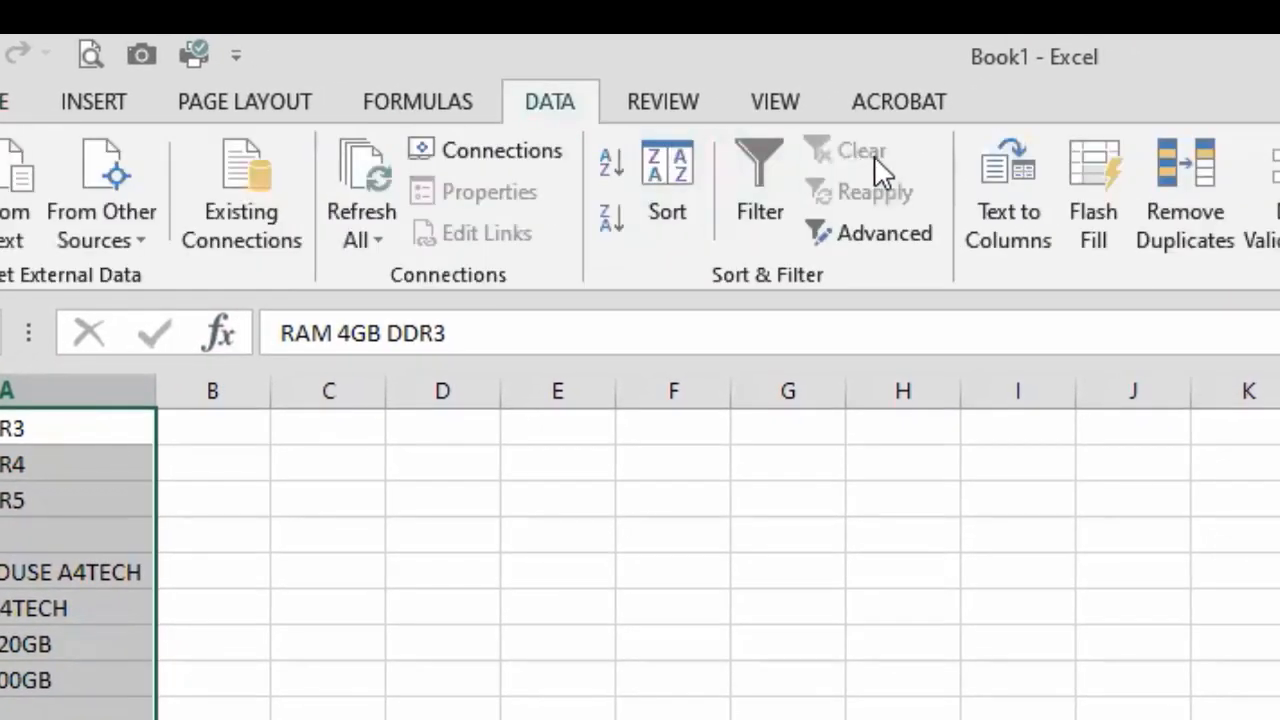
{"action": "left_click", "coordinate": [599, 168]}
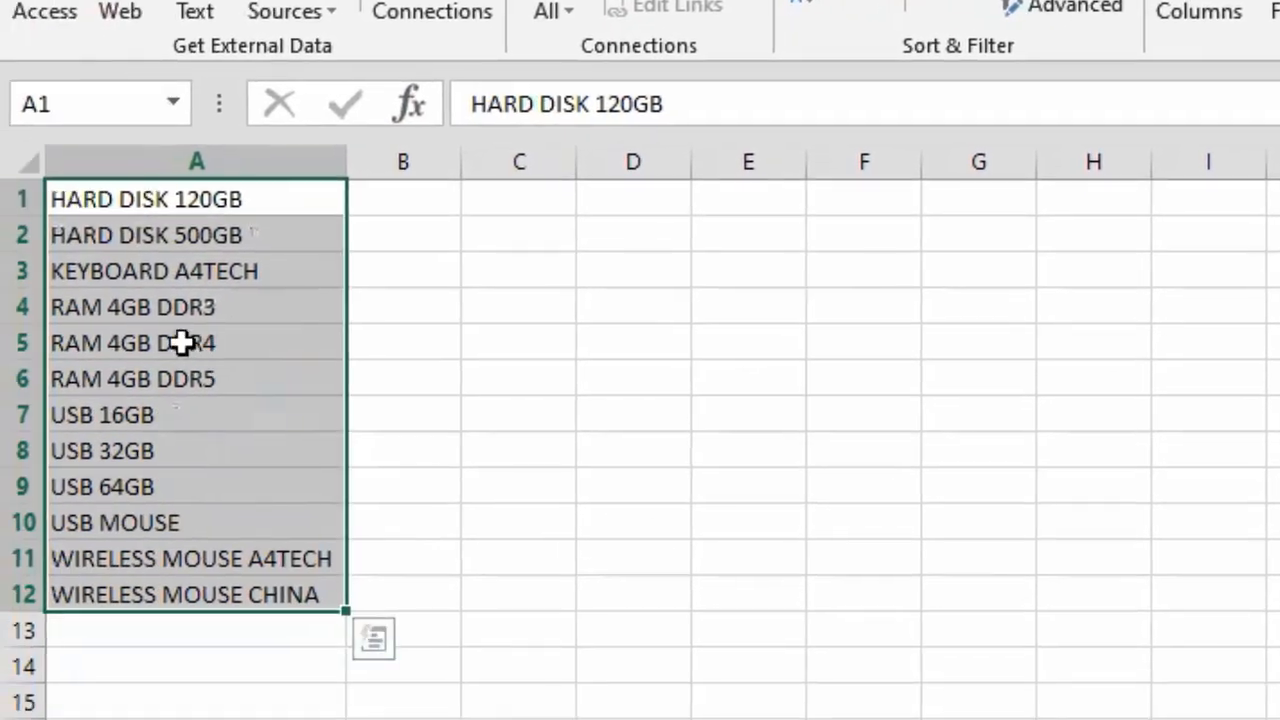
{"action": "left_click_drag", "start_coordinate": [88, 225], "coordinate": [137, 588]}
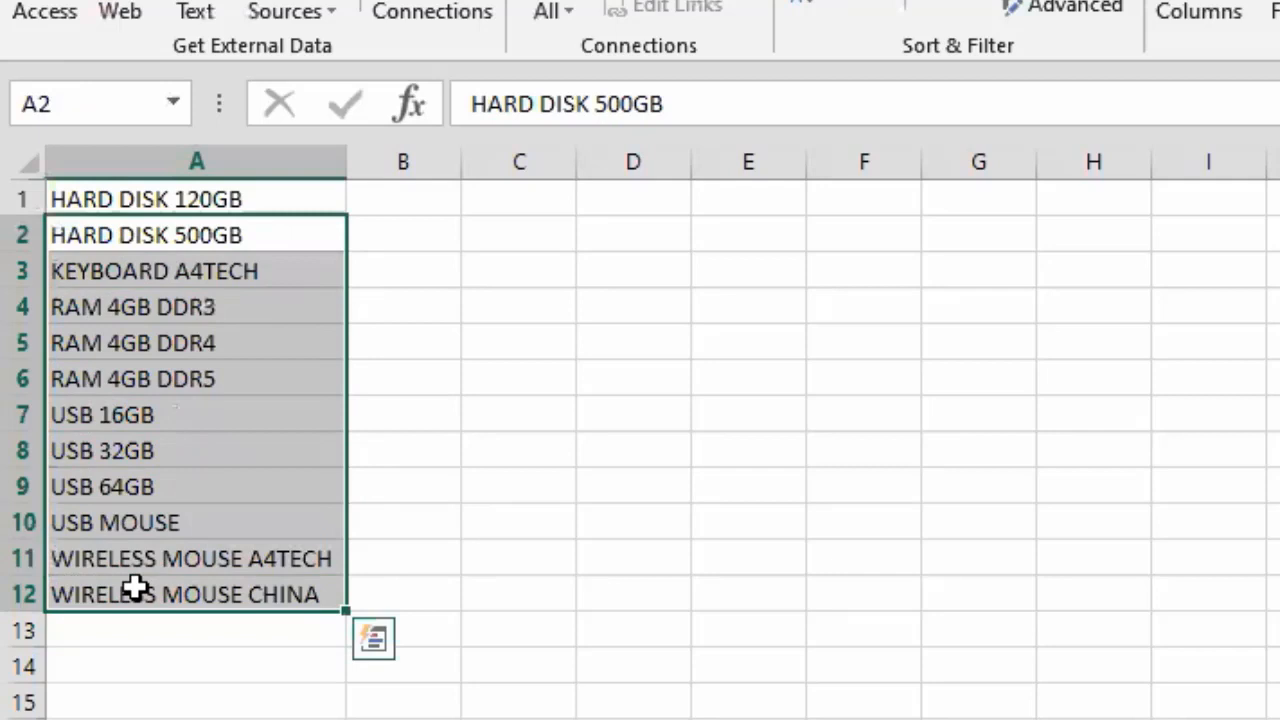
Apply all borders to the sales table A1:F21 on the Sell Counter sheet.
{"action": "left_click", "coordinate": [545, 519]}
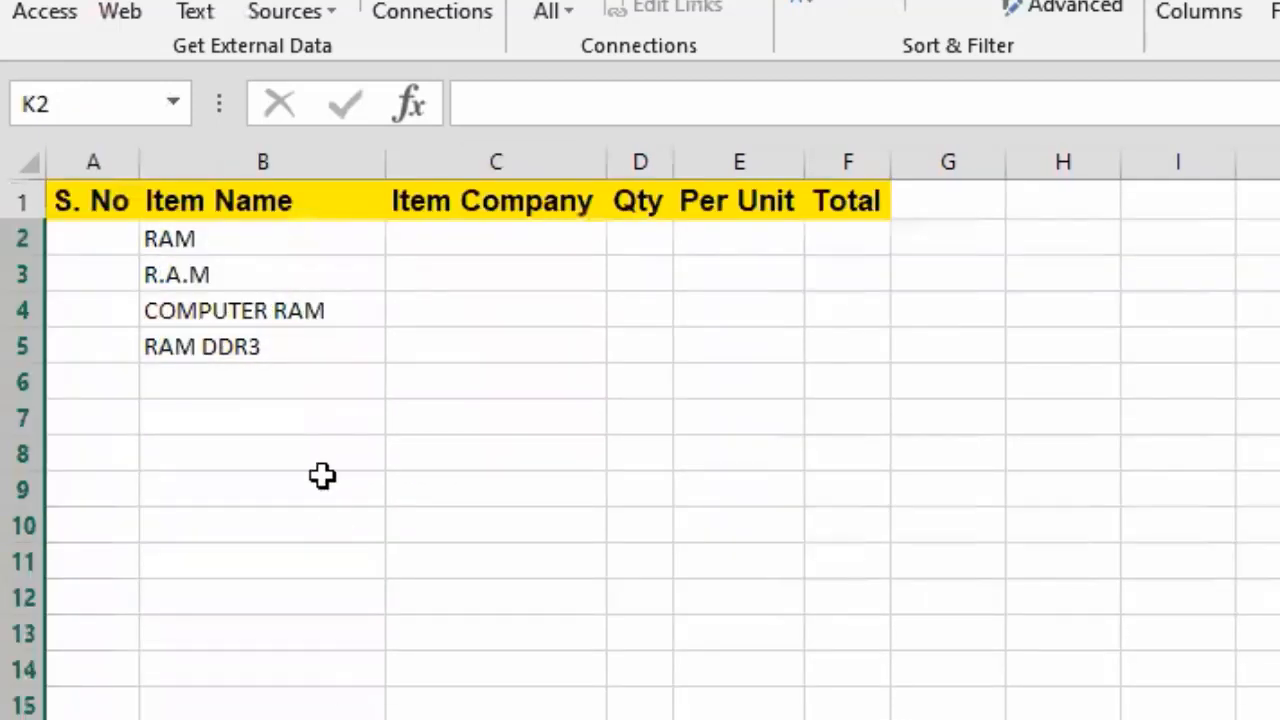
{"action": "left_click_drag", "start_coordinate": [94, 212], "coordinate": [92, 238]}
{"action": "left_click_drag", "start_coordinate": [437, 526], "coordinate": [848, 719]}
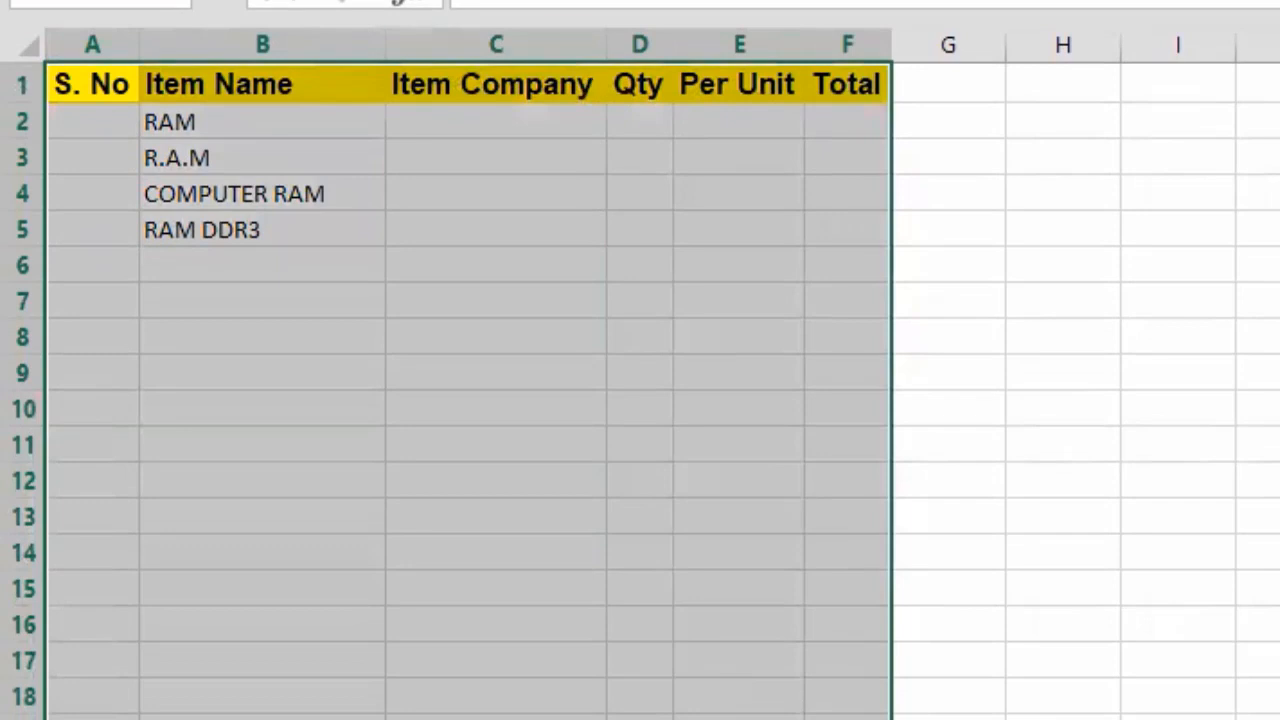
{"action": "left_click", "coordinate": [482, 2]}
{"action": "left_click", "coordinate": [545, 183]}
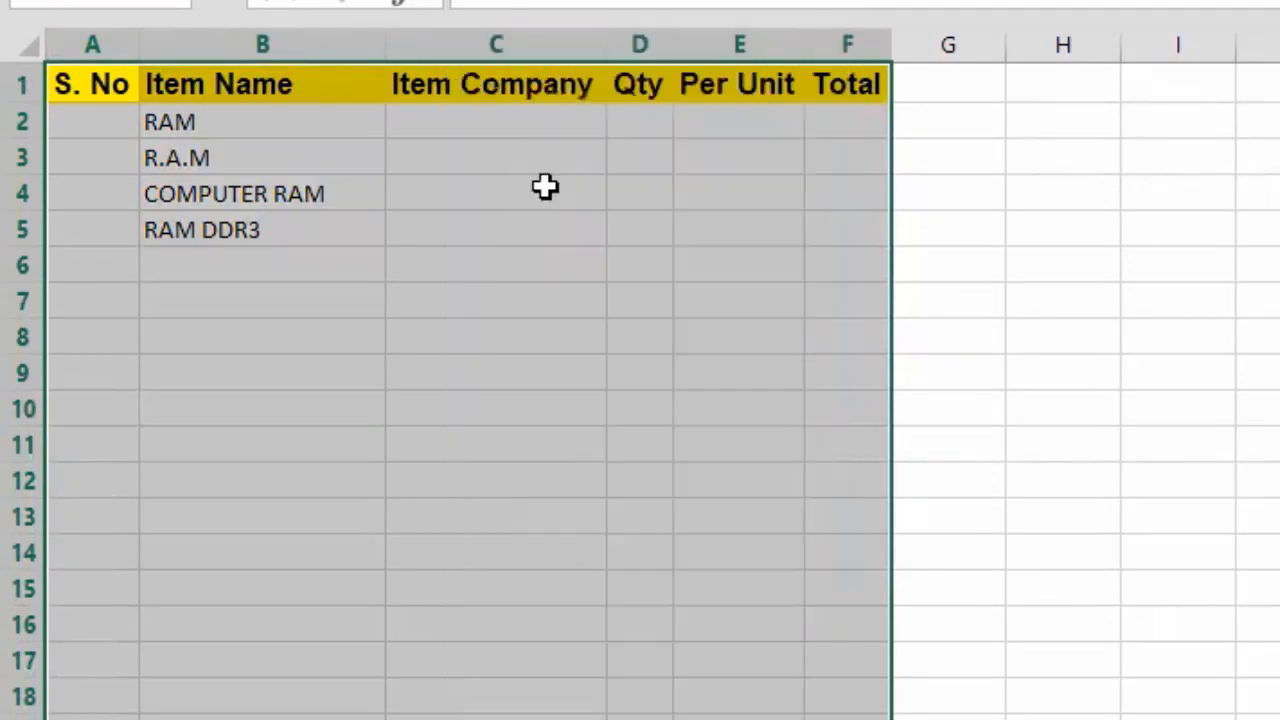
Start a data validation rule allowing List for the Item Name column from B2 down to the sheet's last row.
{"action": "left_click_drag", "start_coordinate": [250, 122], "coordinate": [251, 719]}
{"action": "scroll", "coordinate": [640, 400], "scroll_direction": "down", "scroll_amount": 18}
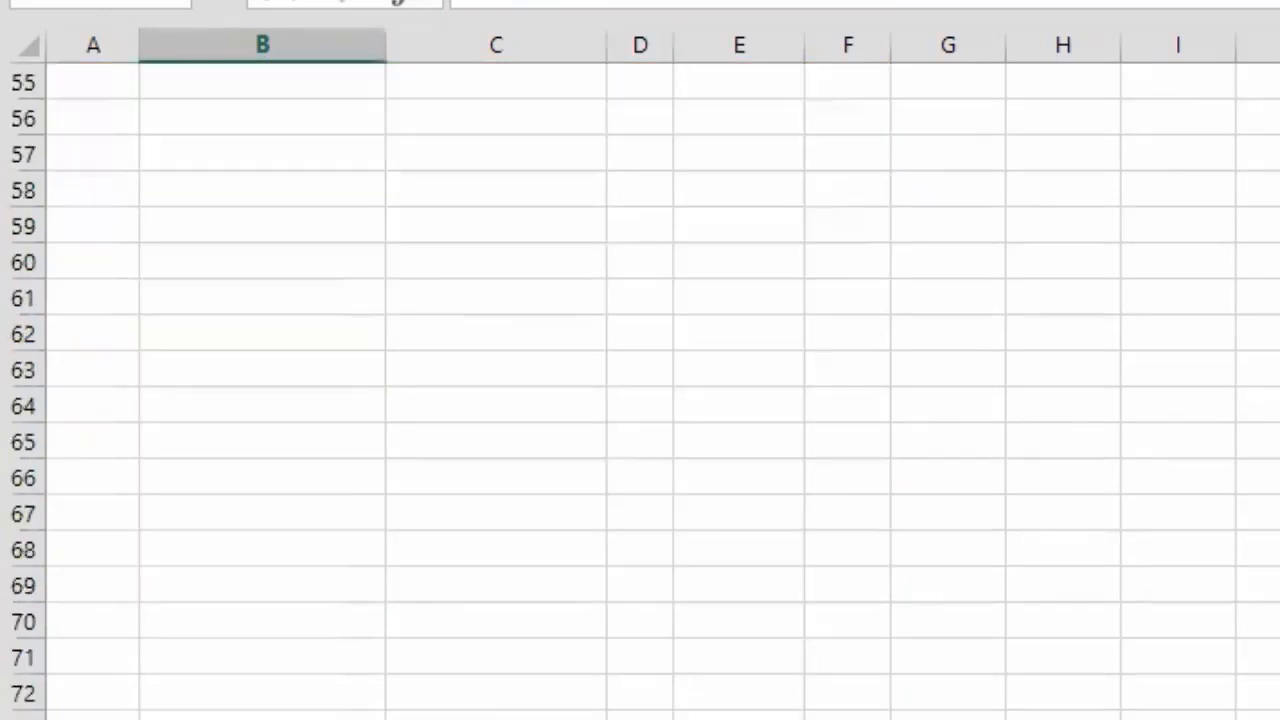
{"action": "scroll", "coordinate": [320, 708], "scroll_direction": "up", "scroll_amount": 18}
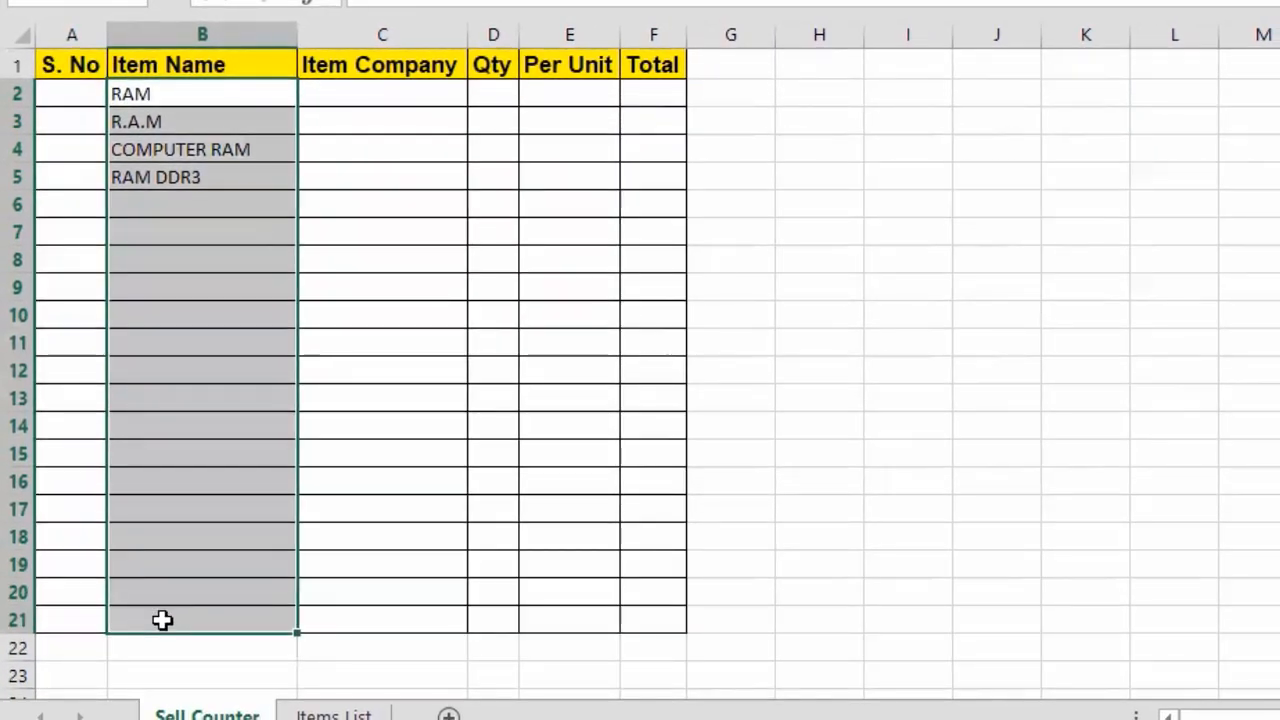
{"action": "left_click_drag", "start_coordinate": [162, 620], "coordinate": [165, 615]}
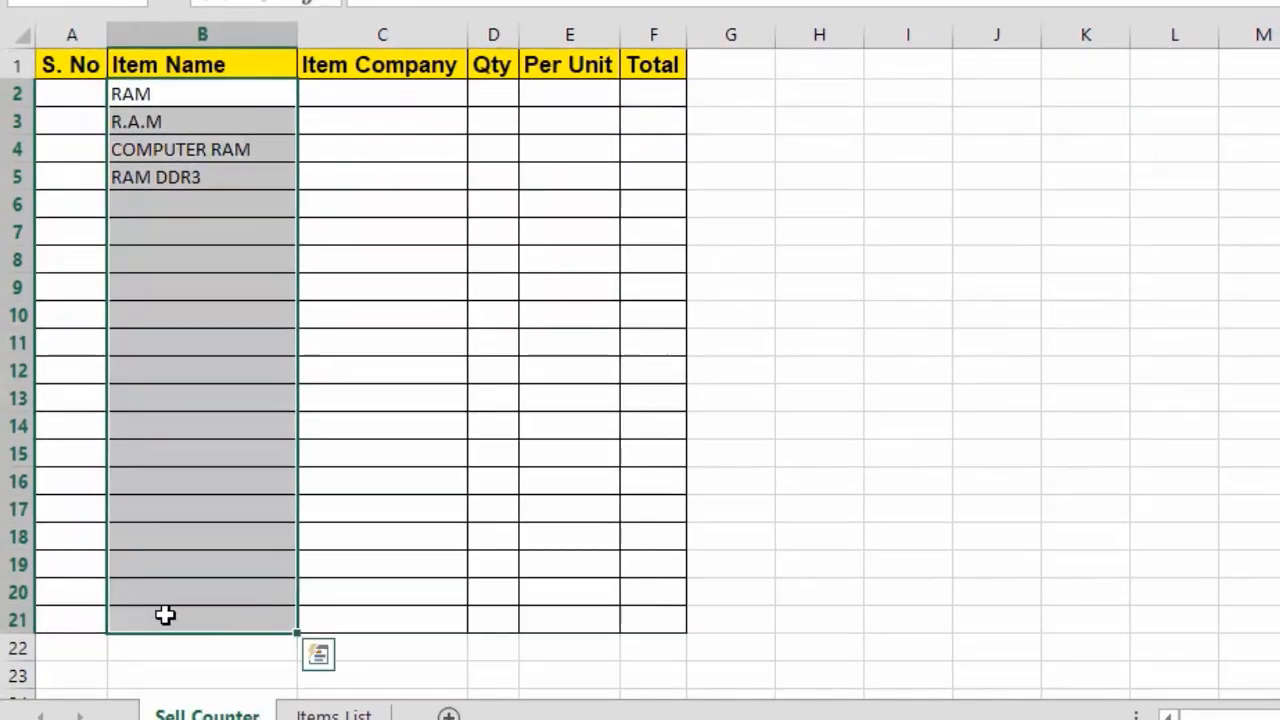
{"action": "key", "text": "ctrl+shift+Down"}
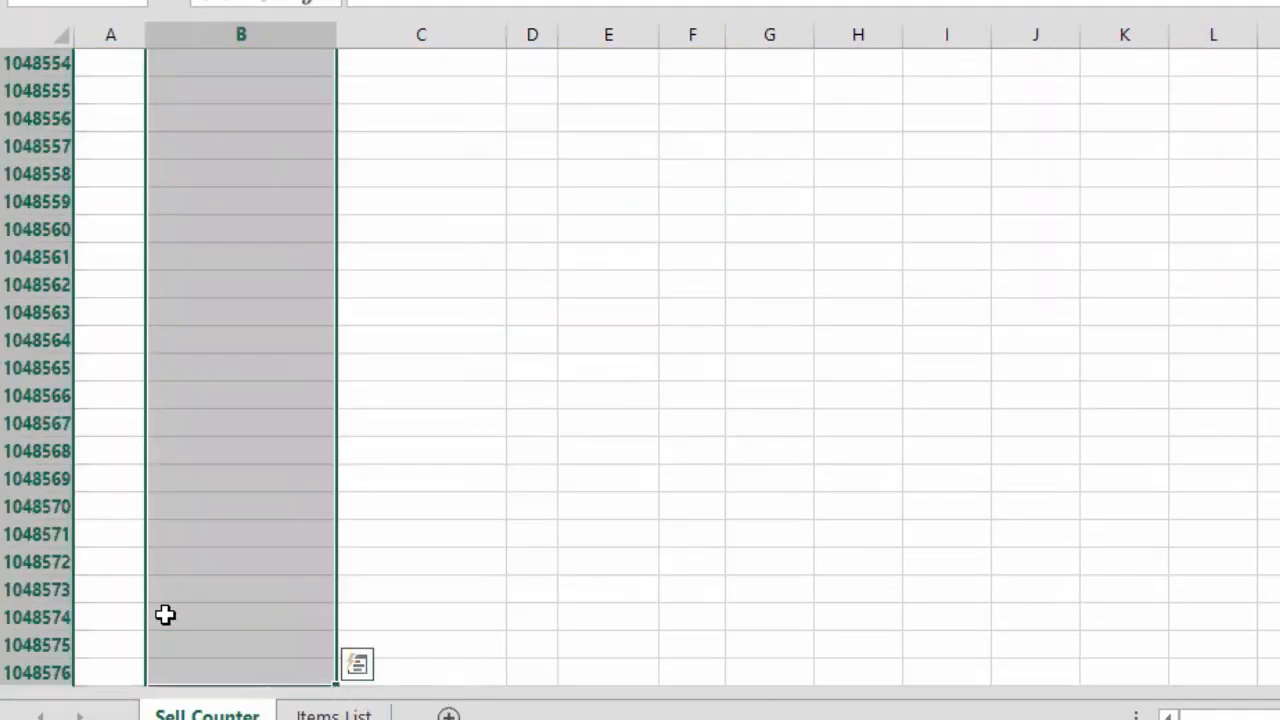
{"action": "scroll", "coordinate": [165, 615], "scroll_direction": "up", "scroll_amount": 20}
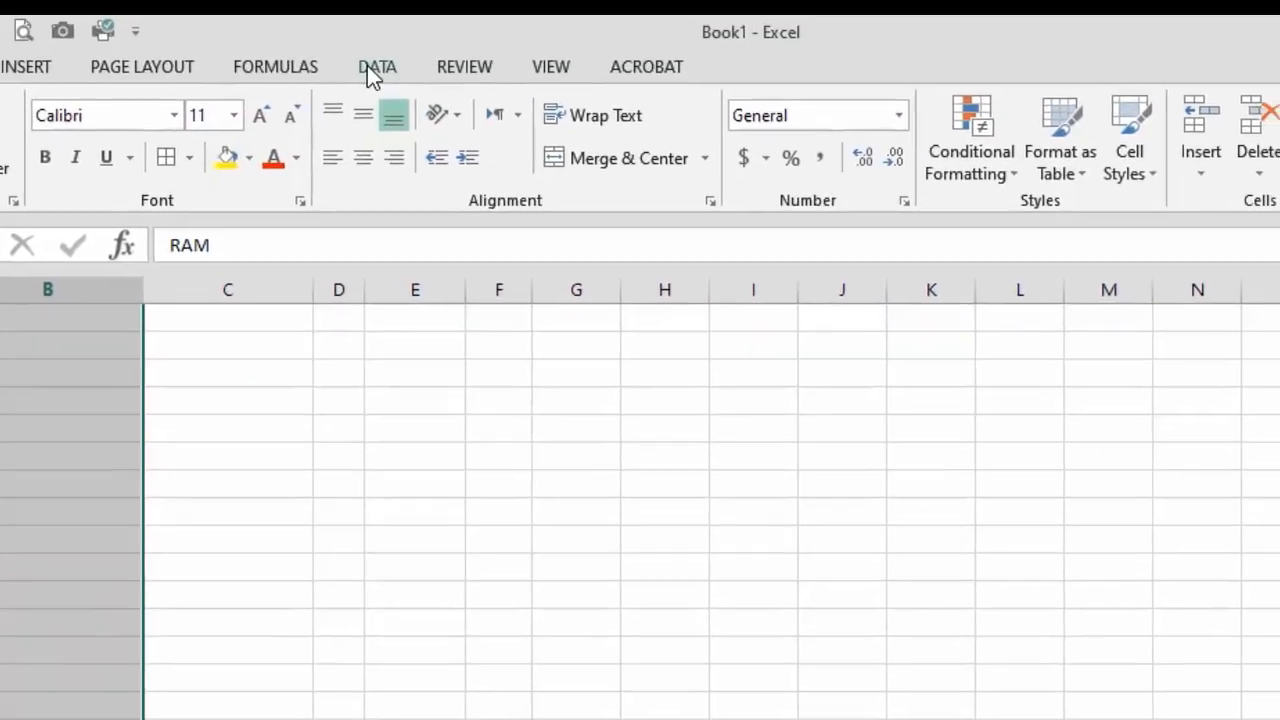
{"action": "left_click", "coordinate": [377, 75]}
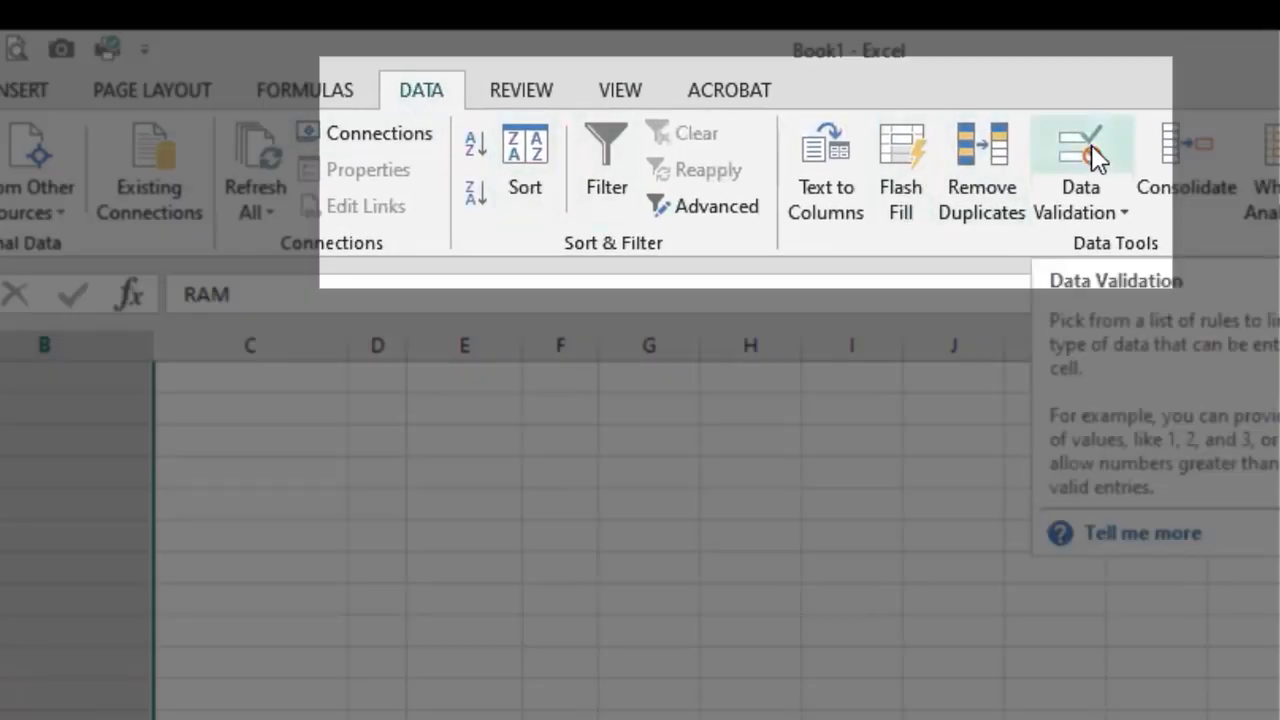
{"action": "left_click", "coordinate": [1091, 144]}
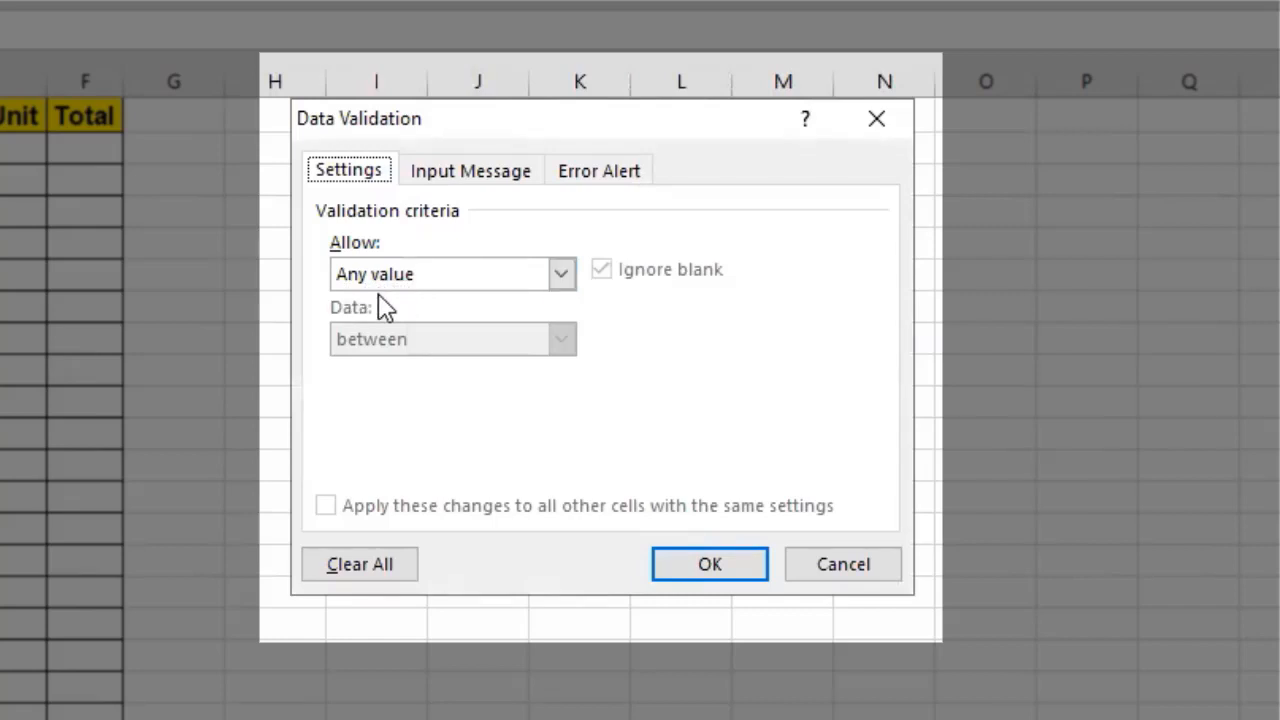
{"action": "left_click", "coordinate": [561, 276]}
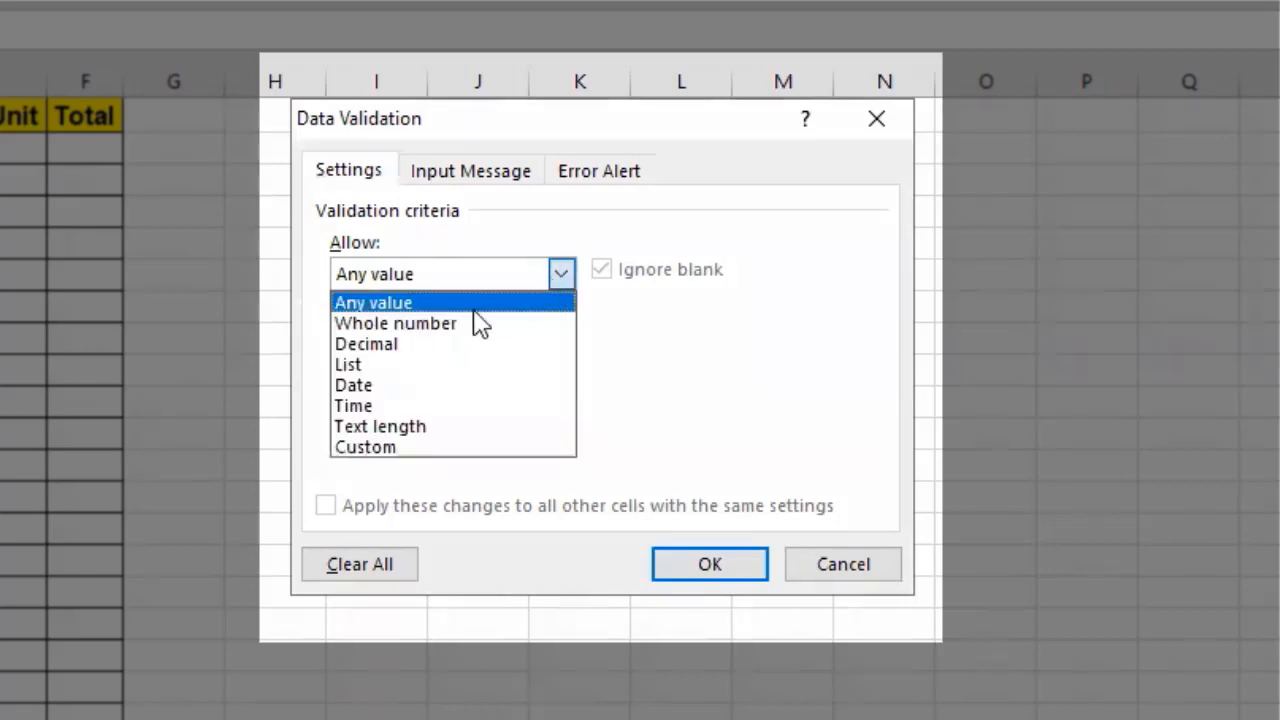
{"action": "left_click", "coordinate": [376, 366]}
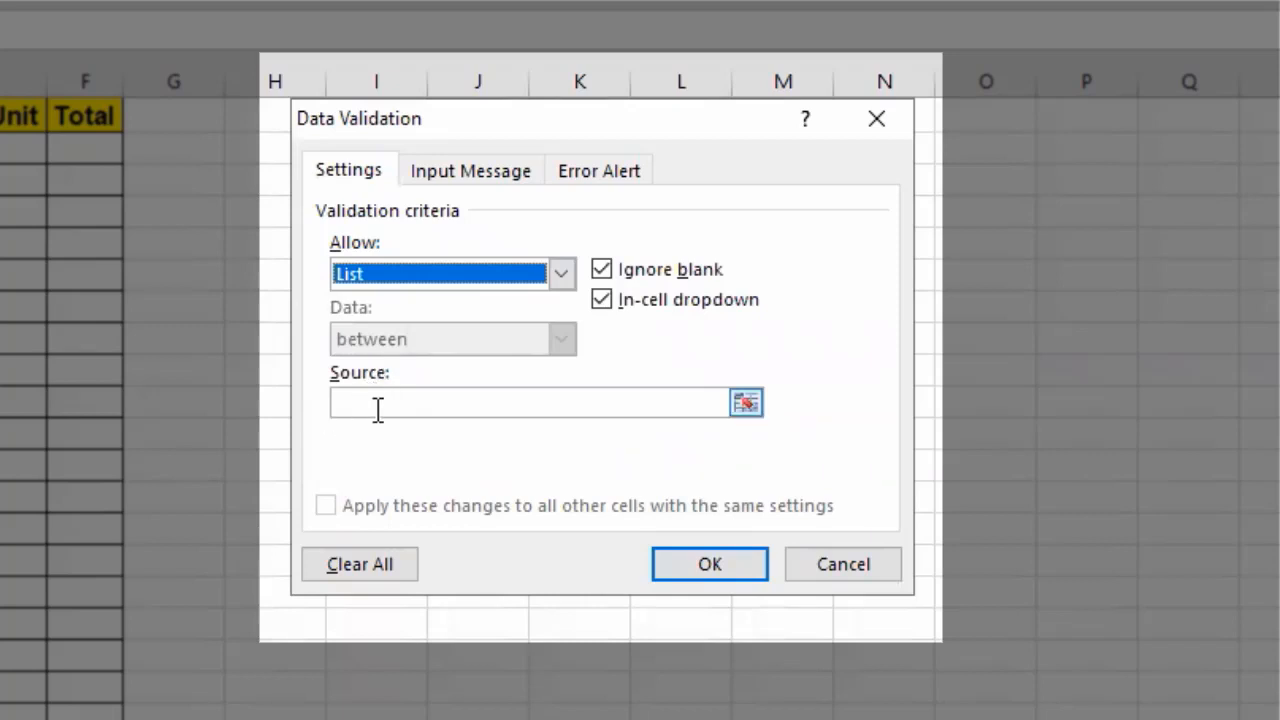
Set the validation list's source to cells A1:A12 of the Items List sheet.
{"action": "left_click", "coordinate": [388, 408]}
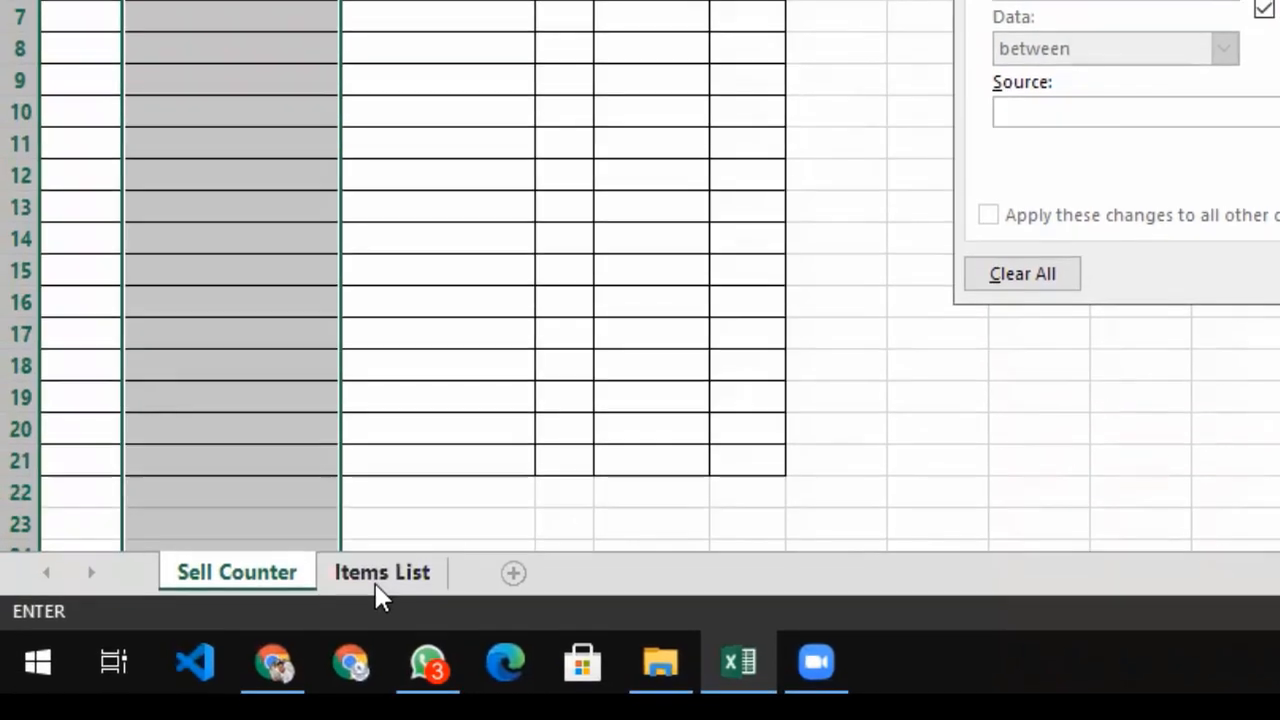
{"action": "left_click", "coordinate": [270, 632]}
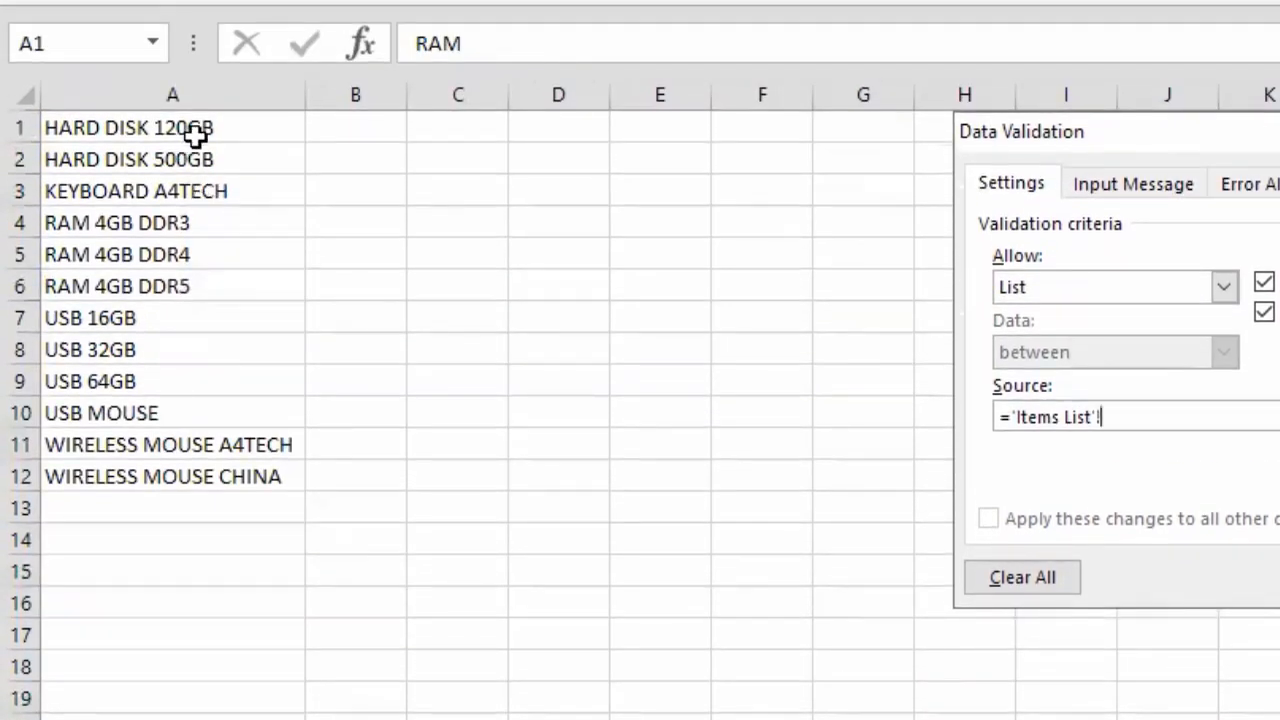
{"action": "left_click_drag", "start_coordinate": [194, 27], "coordinate": [230, 298]}
{"action": "left_click_drag", "start_coordinate": [230, 405], "coordinate": [223, 480]}
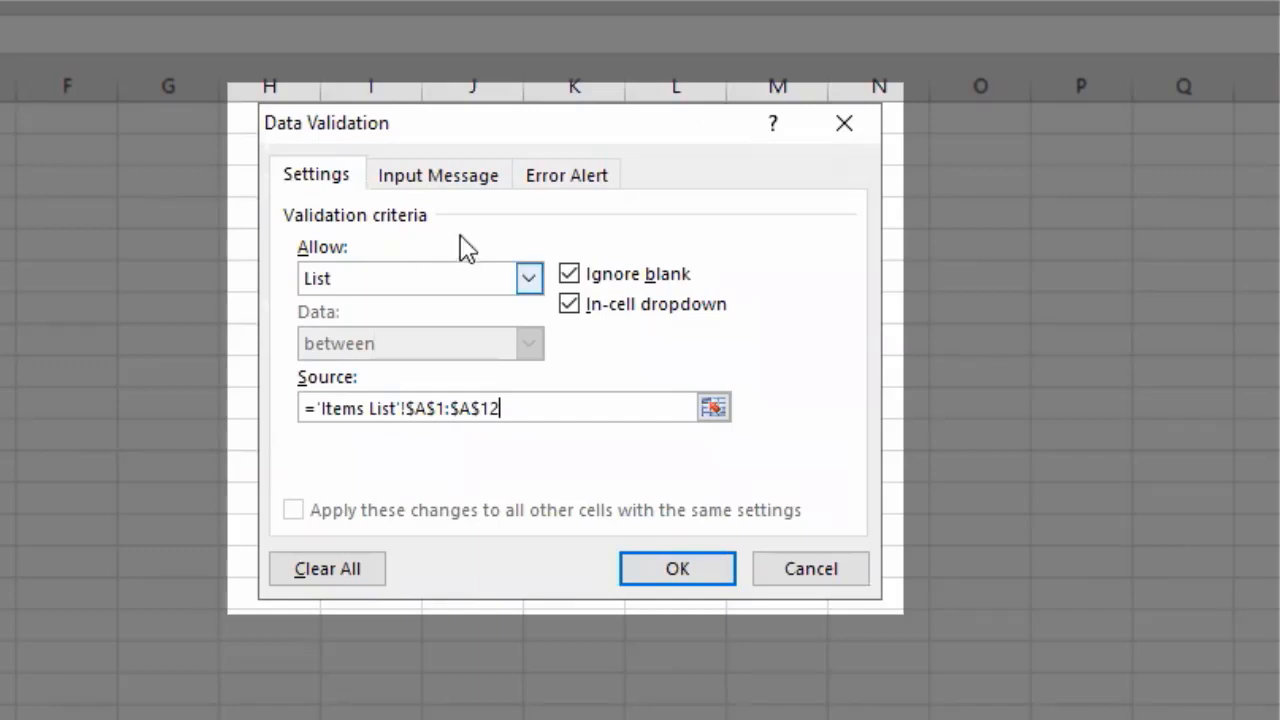
Give the validation rule's Stop error alert the title "Item name is invalid".
{"action": "left_click", "coordinate": [572, 180]}
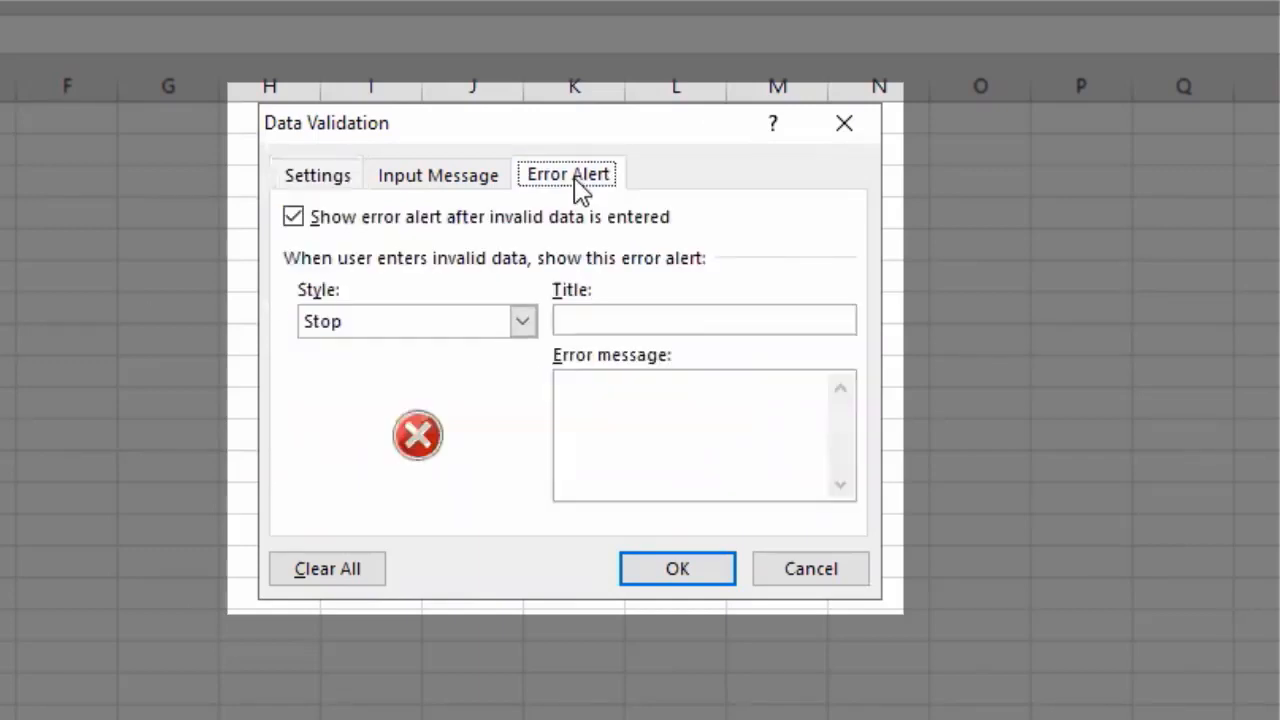
{"action": "left_click", "coordinate": [624, 327]}
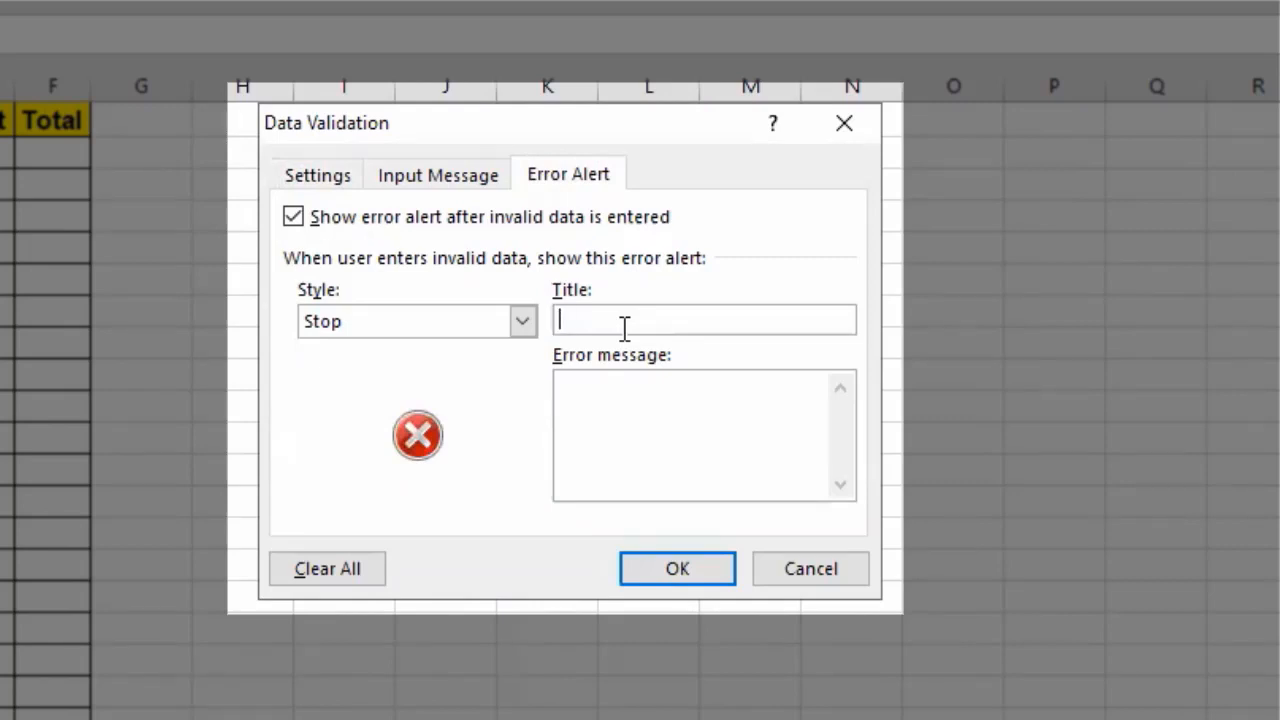
{"action": "type", "text": "Item name"}
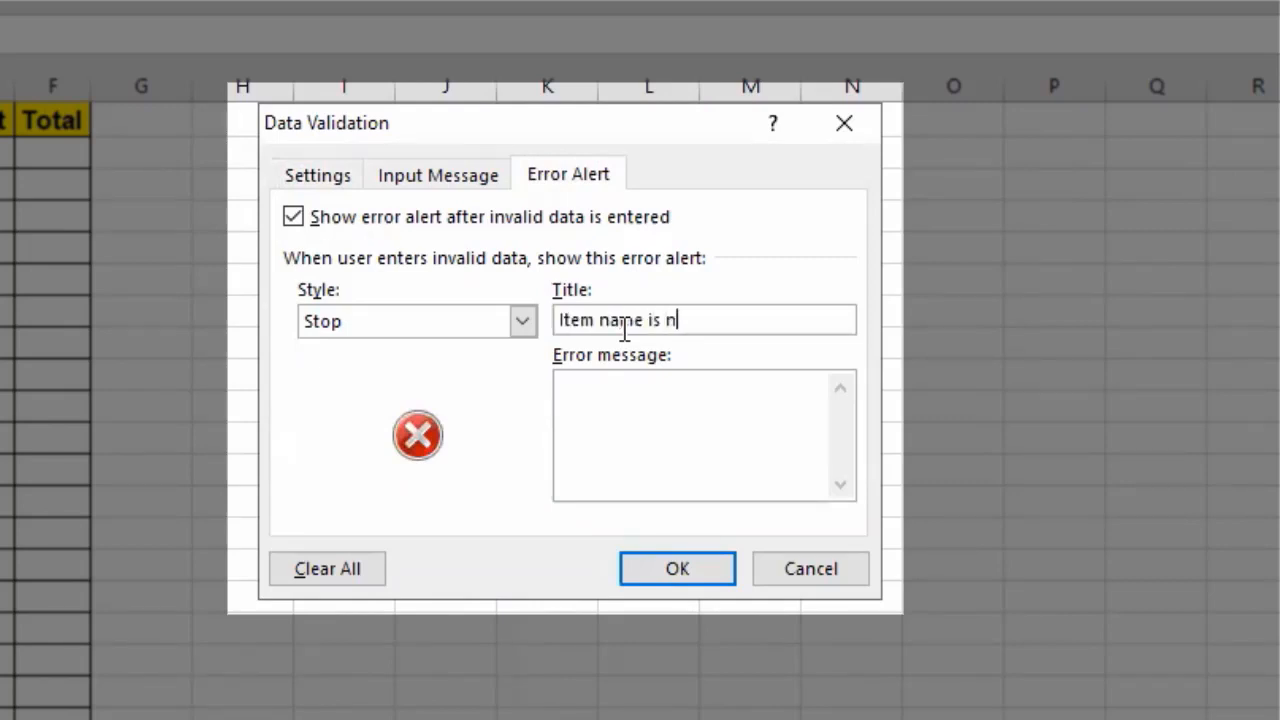
{"action": "type", "text": " is invalid"}
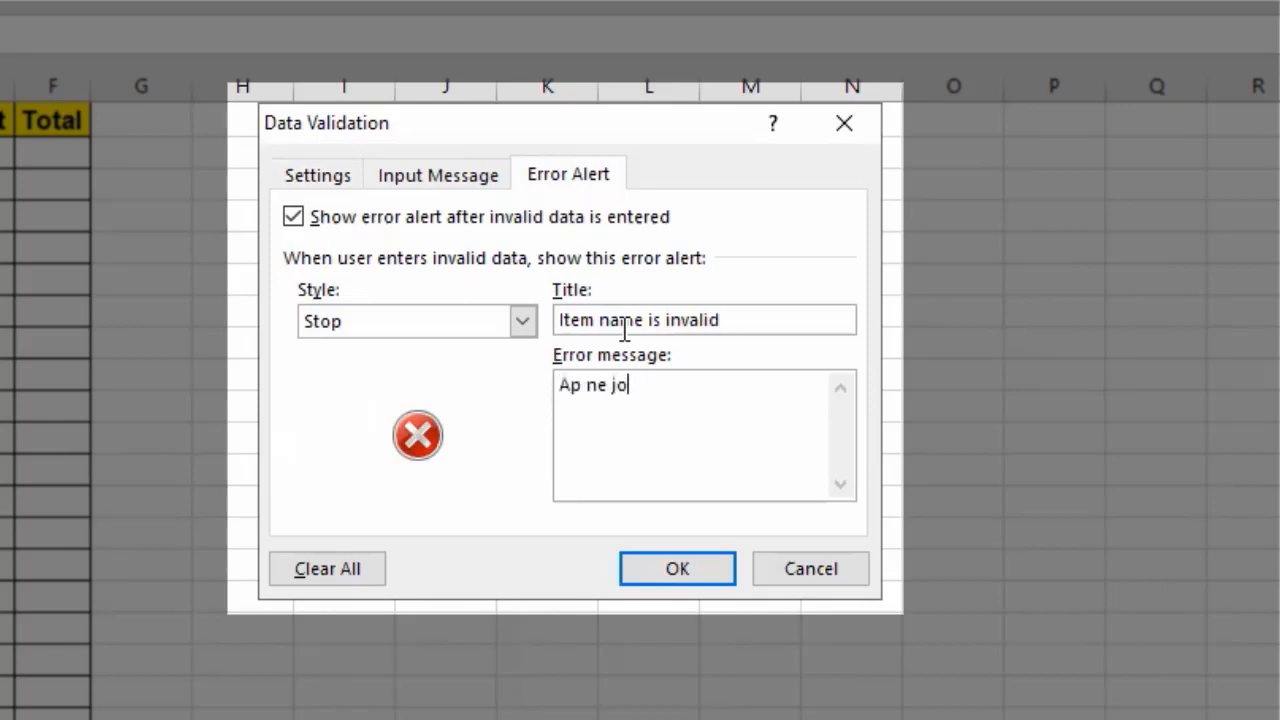
Enter the error message "Ap ne jo item select kiya hai yeh list me mojood nai hai, item ka name drop down list me se select karen, thanks" and apply the rule.
{"action": "type", "text": " item select kiya hai yeh"}
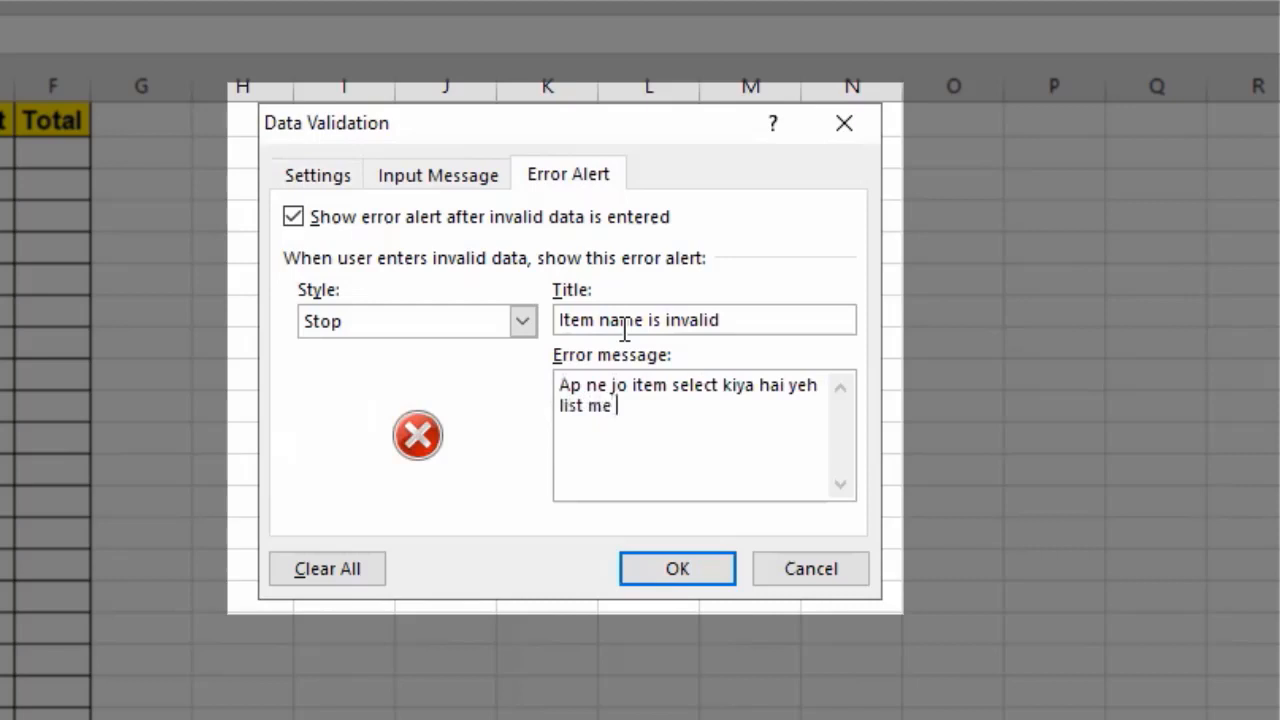
{"action": "type", "text": "od n"}
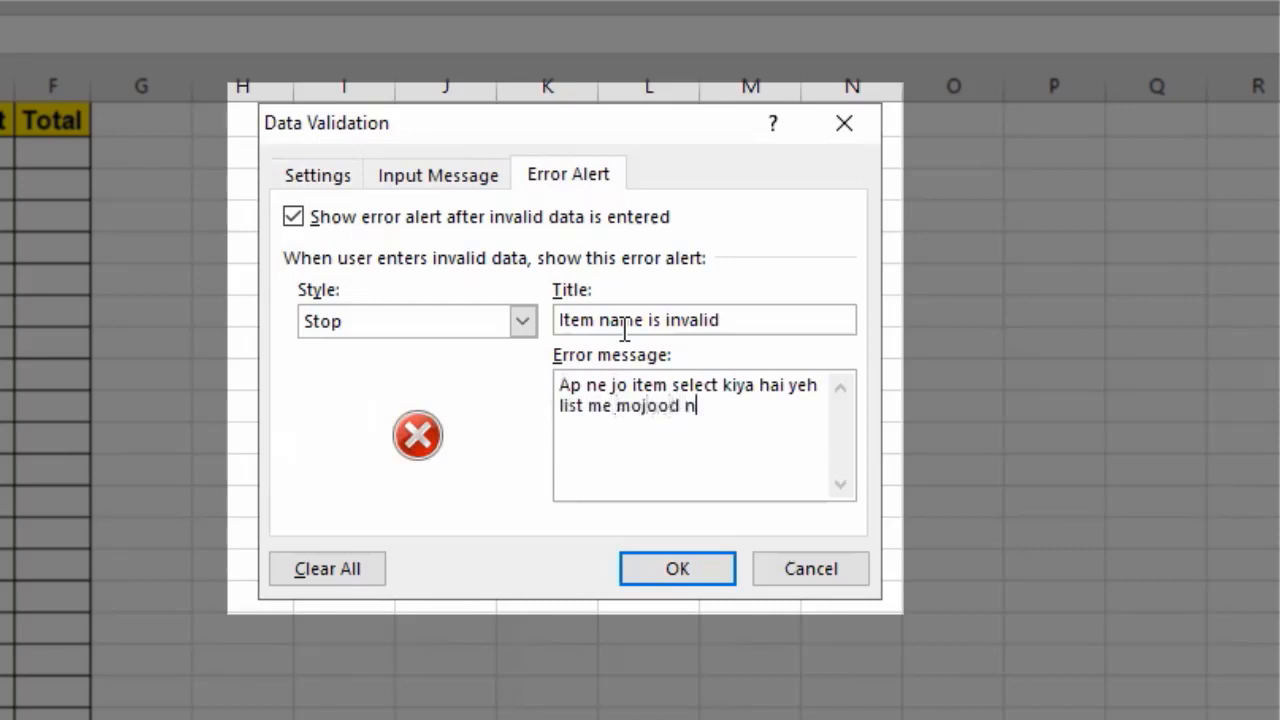
{"action": "type", "text": "ai hai, item"}
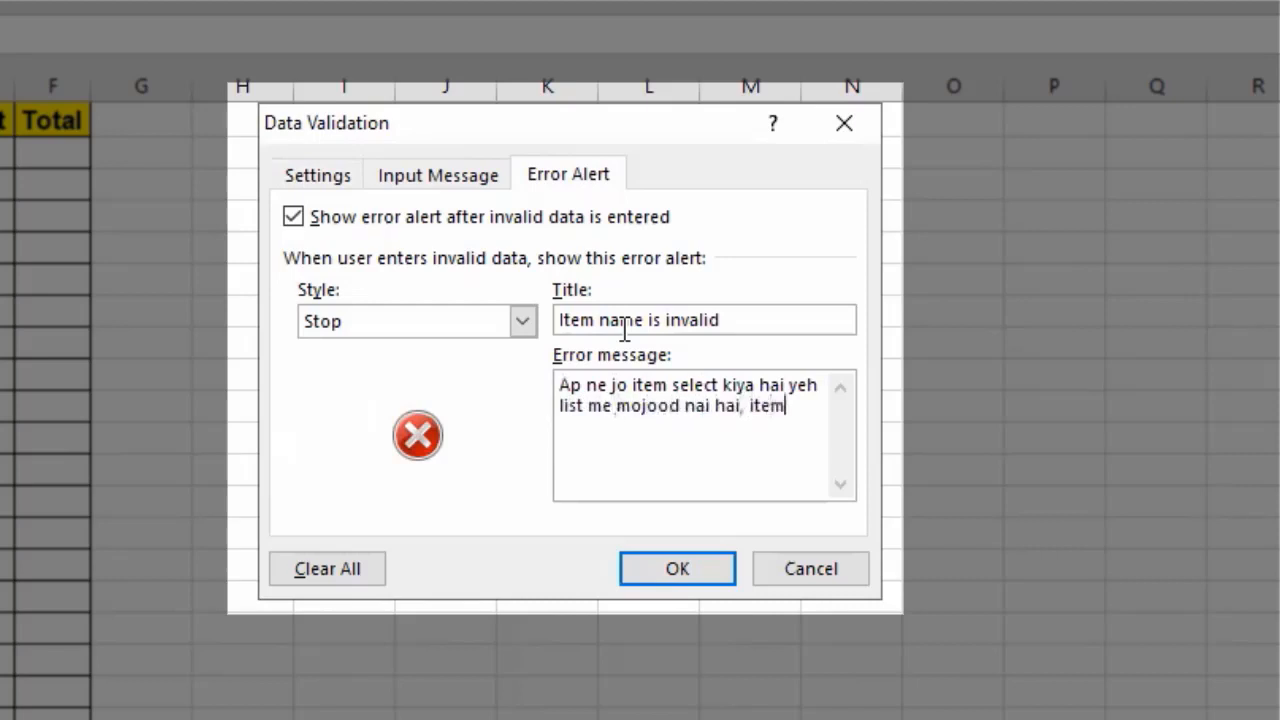
{"action": "type", "text": " ka name"}
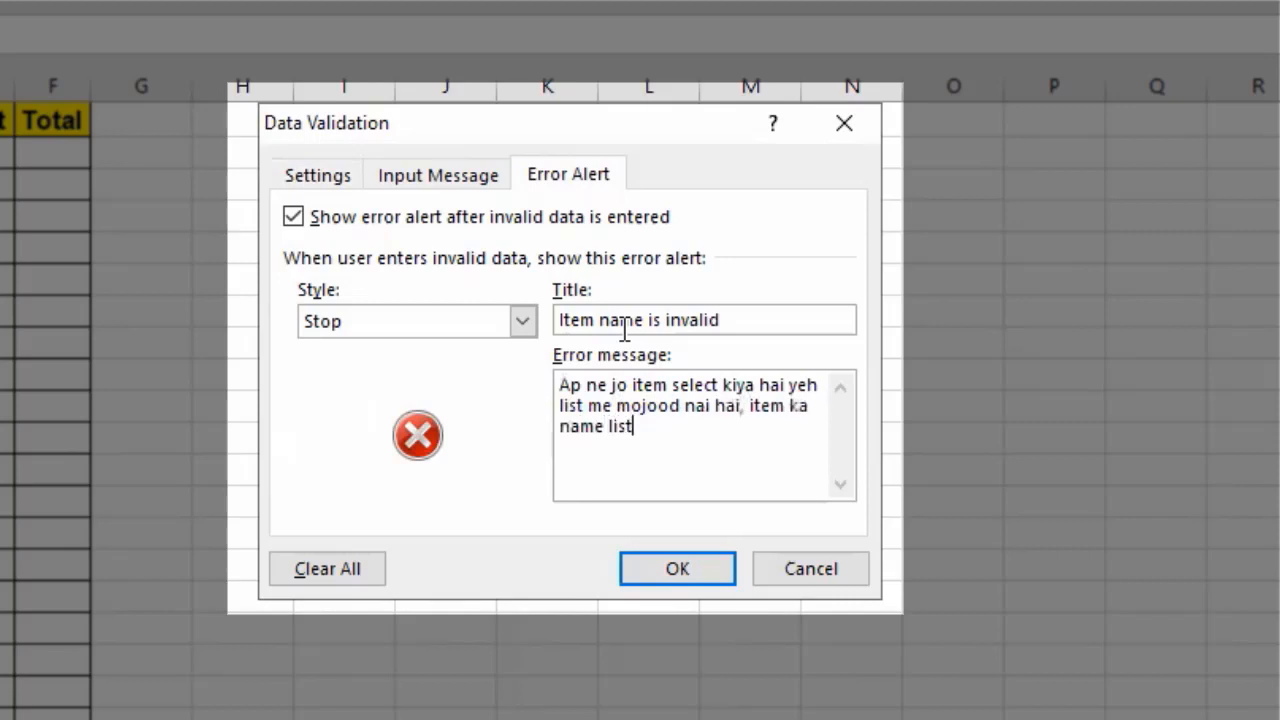
{"action": "type", "text": " drop down"}
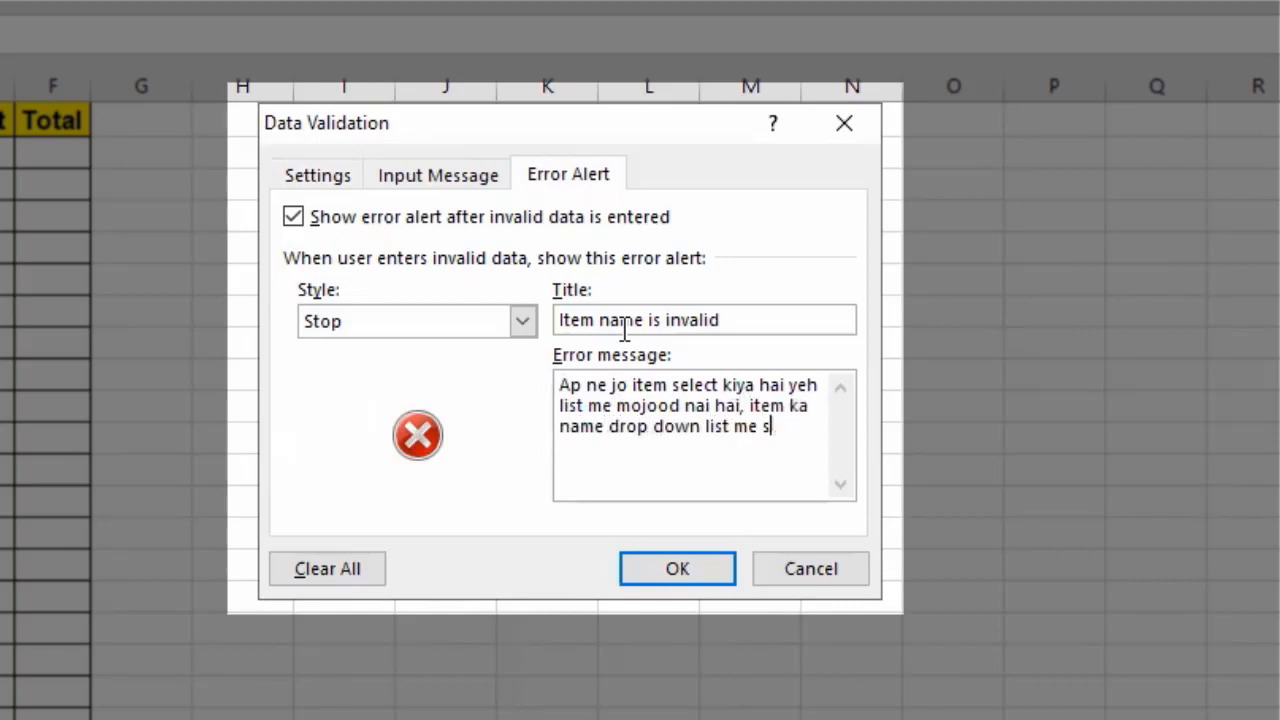
{"action": "type", "text": " list me se select karen, thanks"}
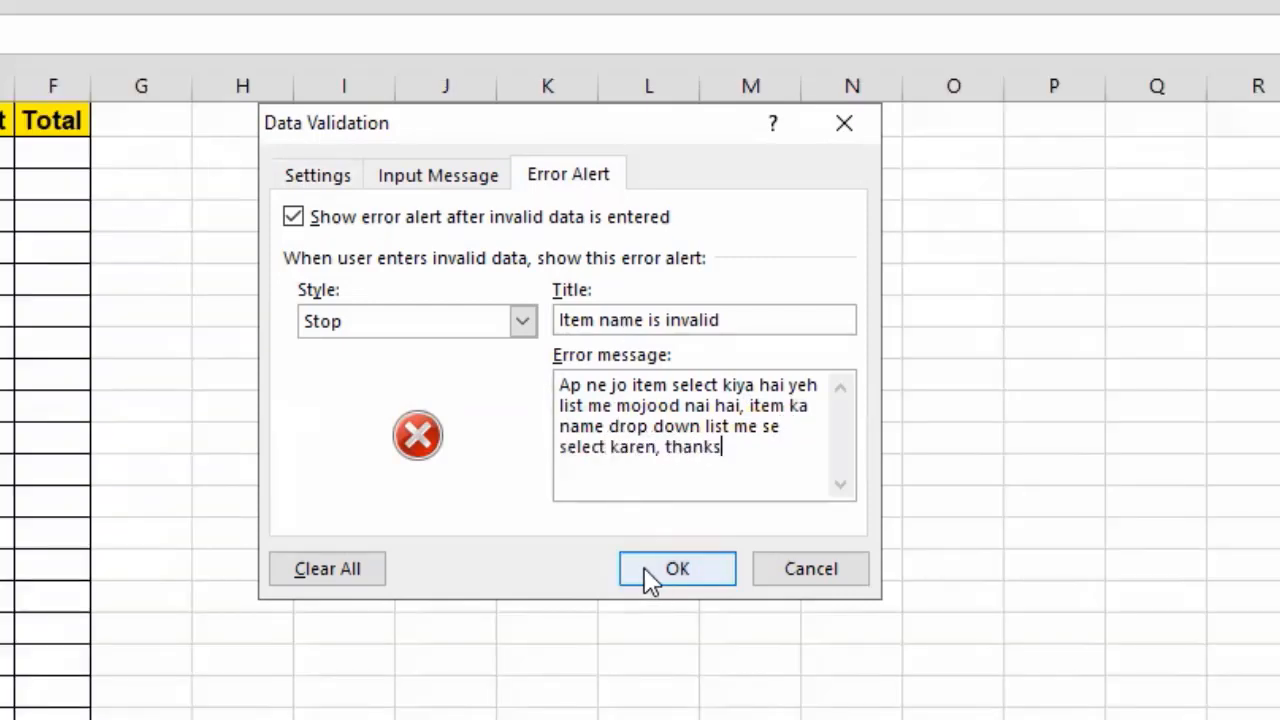
{"action": "left_click", "coordinate": [646, 576]}
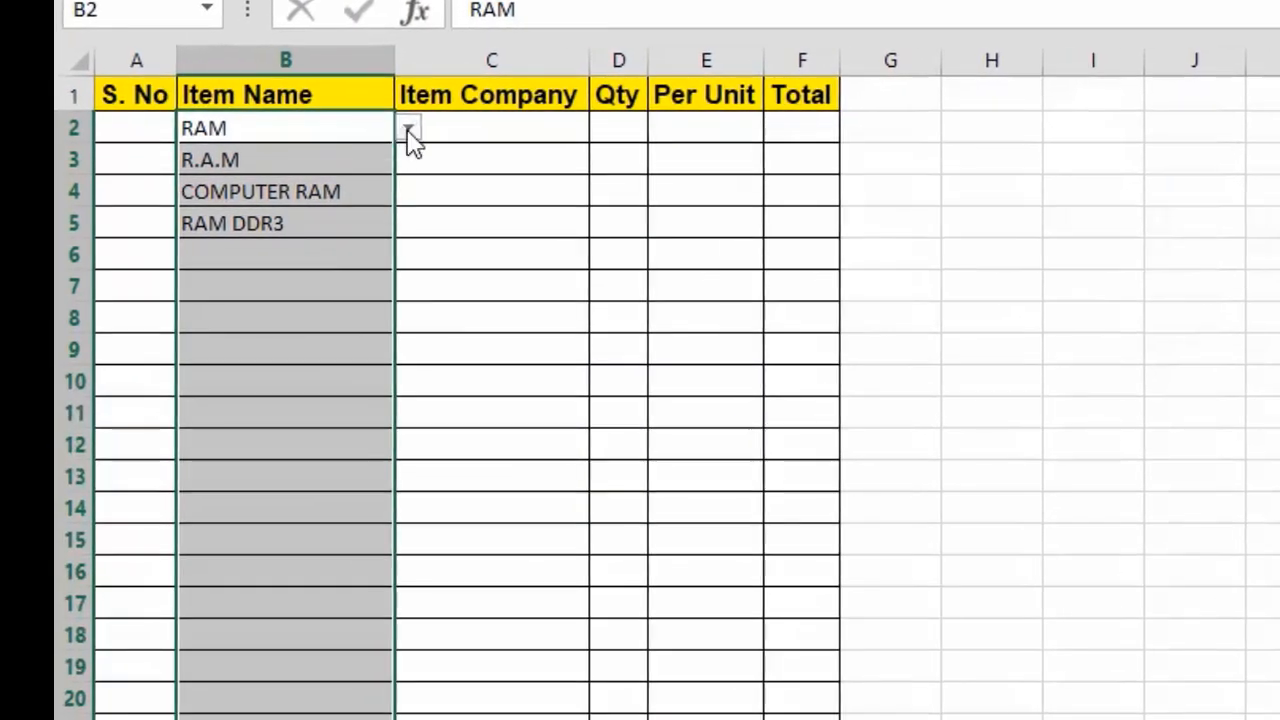
Replace the item name in B2 with RAM 4GB DDR4 from the in-cell dropdown list.
{"action": "left_click", "coordinate": [9, 140]}
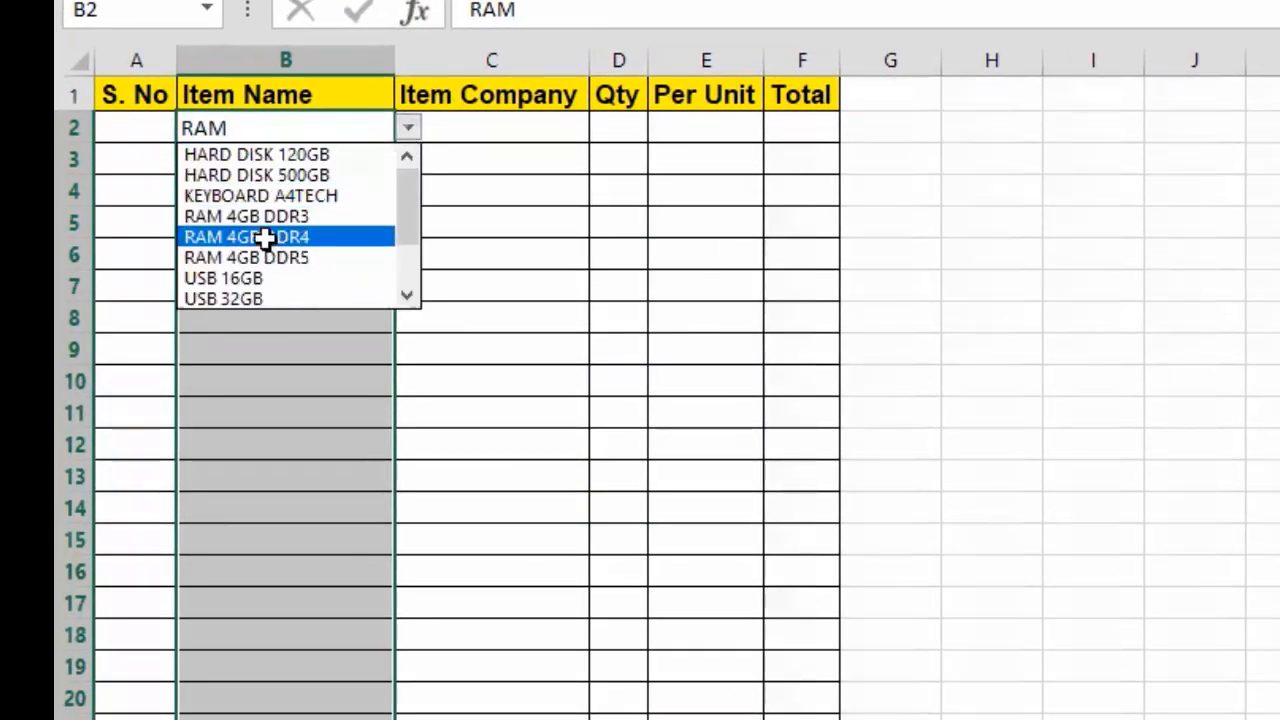
{"action": "left_click", "coordinate": [266, 237]}
{"action": "left_click", "coordinate": [297, 163]}
{"action": "left_click", "coordinate": [417, 160]}
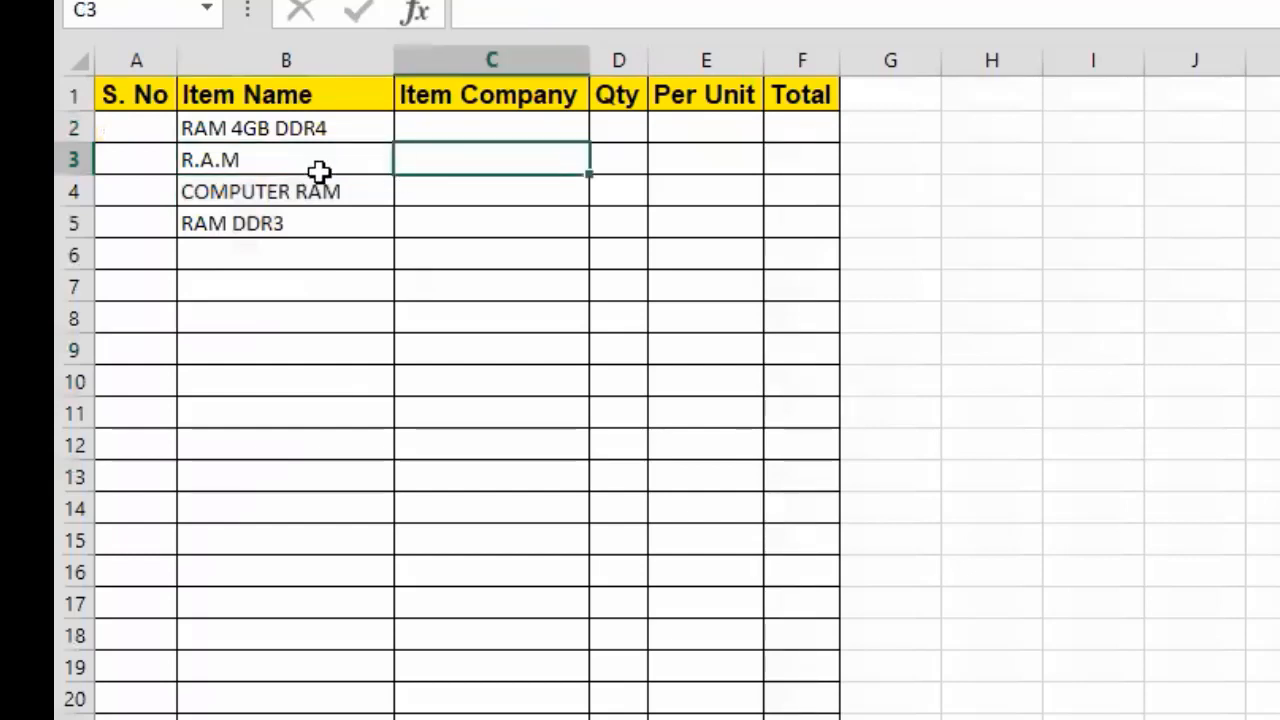
Clear the inconsistent item names from B3:B5 and select cell B3.
{"action": "left_click_drag", "start_coordinate": [320, 172], "coordinate": [308, 220]}
{"action": "key", "text": "Delete"}
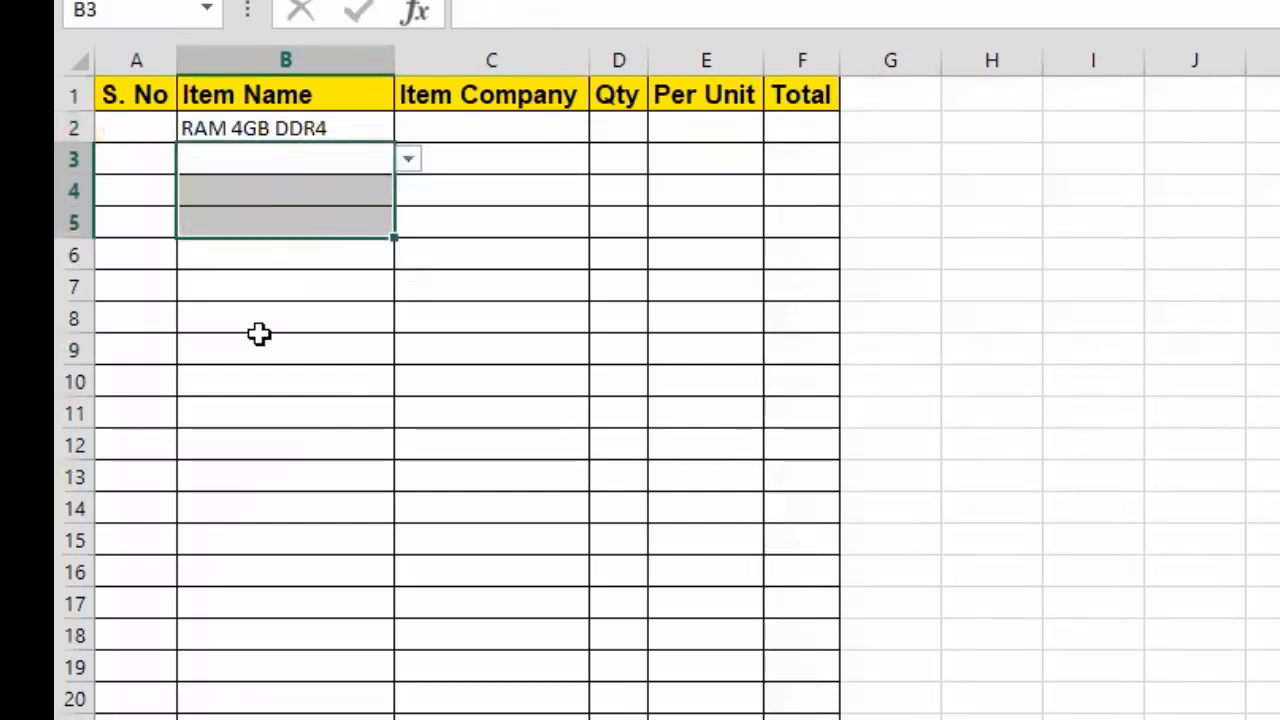
{"action": "left_click", "coordinate": [270, 163]}
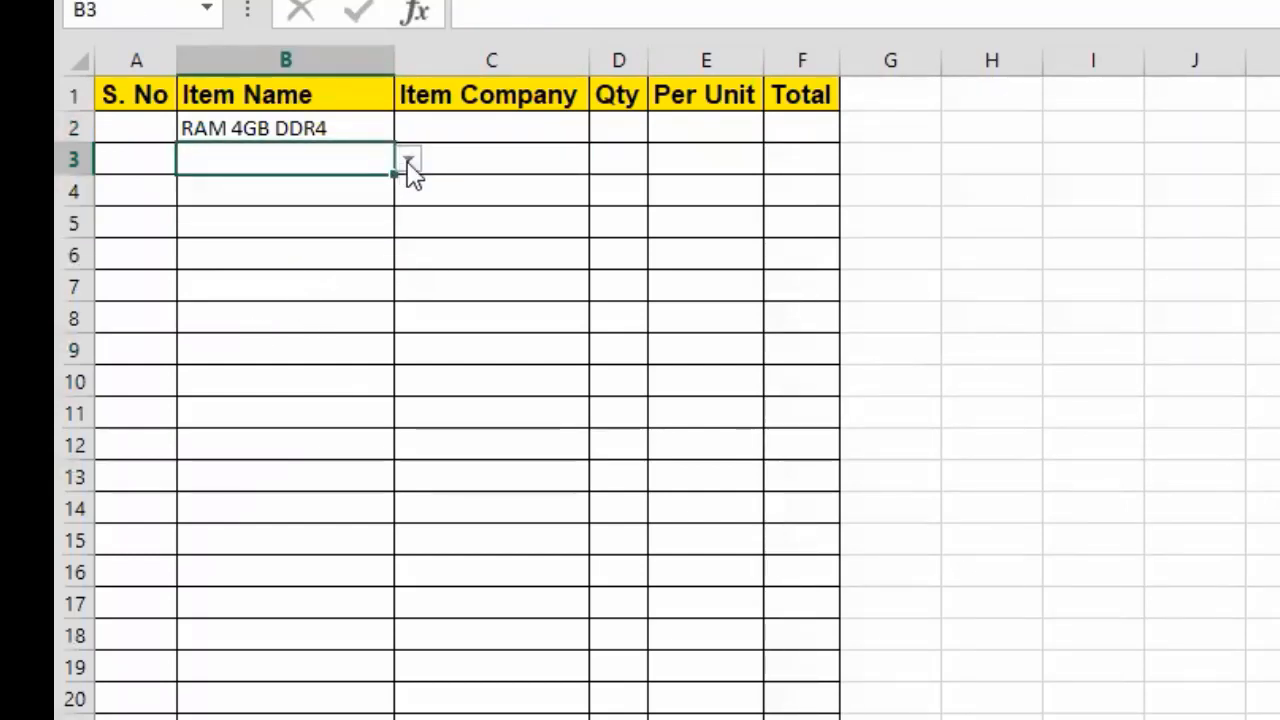
Choose USB 32GB for B3 and RAM 4GB DDR5 for B4 from the in-cell dropdown lists.
{"action": "left_click", "coordinate": [409, 162]}
{"action": "left_click", "coordinate": [316, 331]}
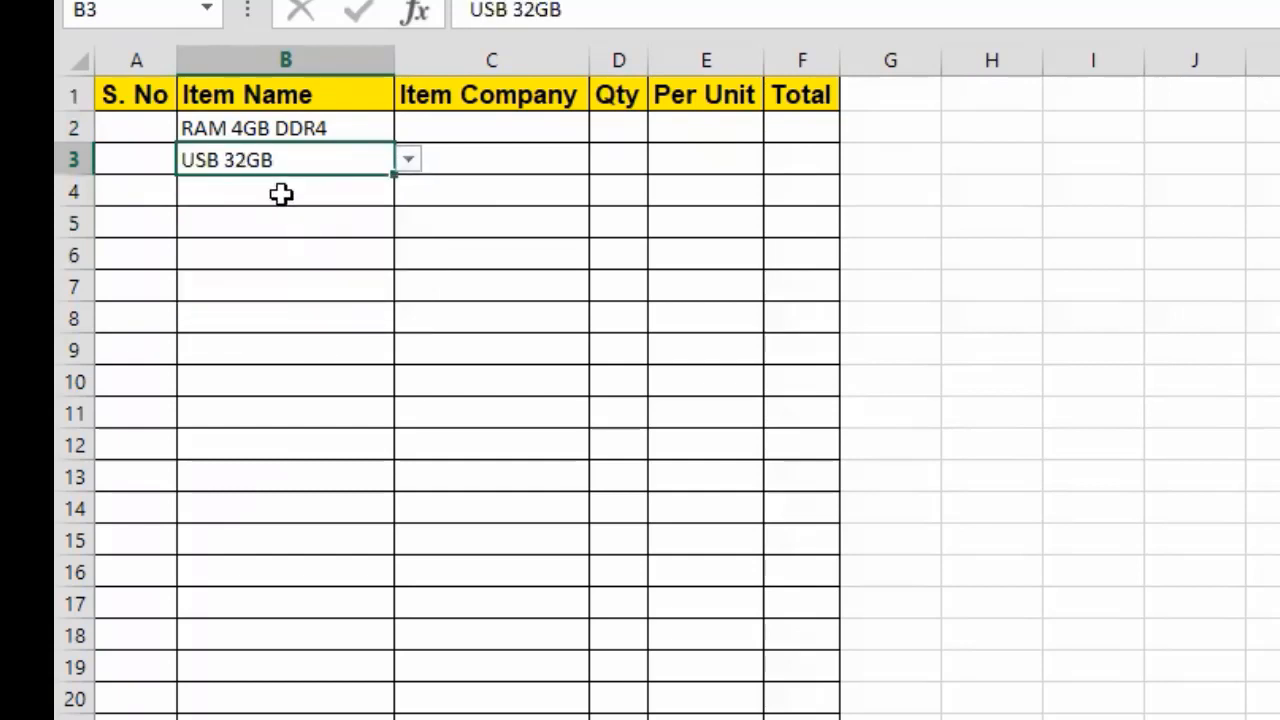
{"action": "left_click", "coordinate": [328, 199]}
{"action": "left_click", "coordinate": [408, 193]}
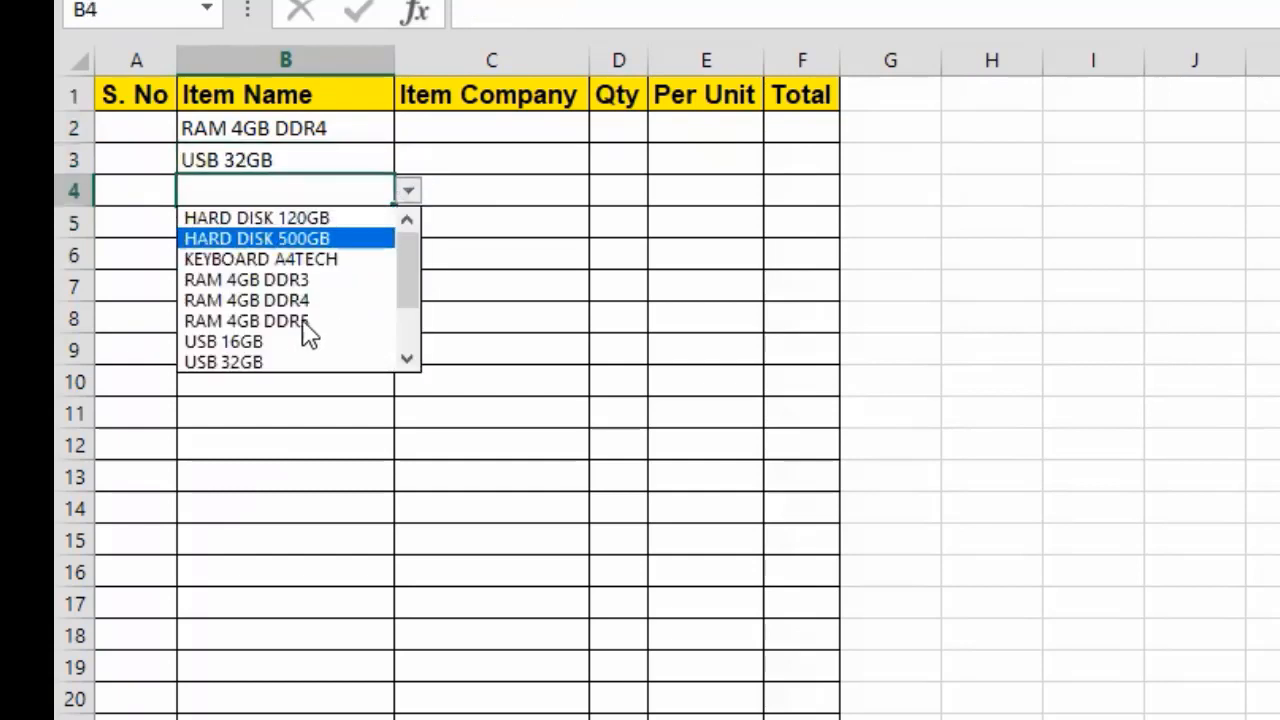
{"action": "left_click", "coordinate": [306, 326]}
Choose RAM 4GB DDR5 for B5 and RAM 4GB DDR4 for B6 from the in-cell dropdown lists.
{"action": "left_click", "coordinate": [309, 234]}
{"action": "left_click", "coordinate": [408, 225]}
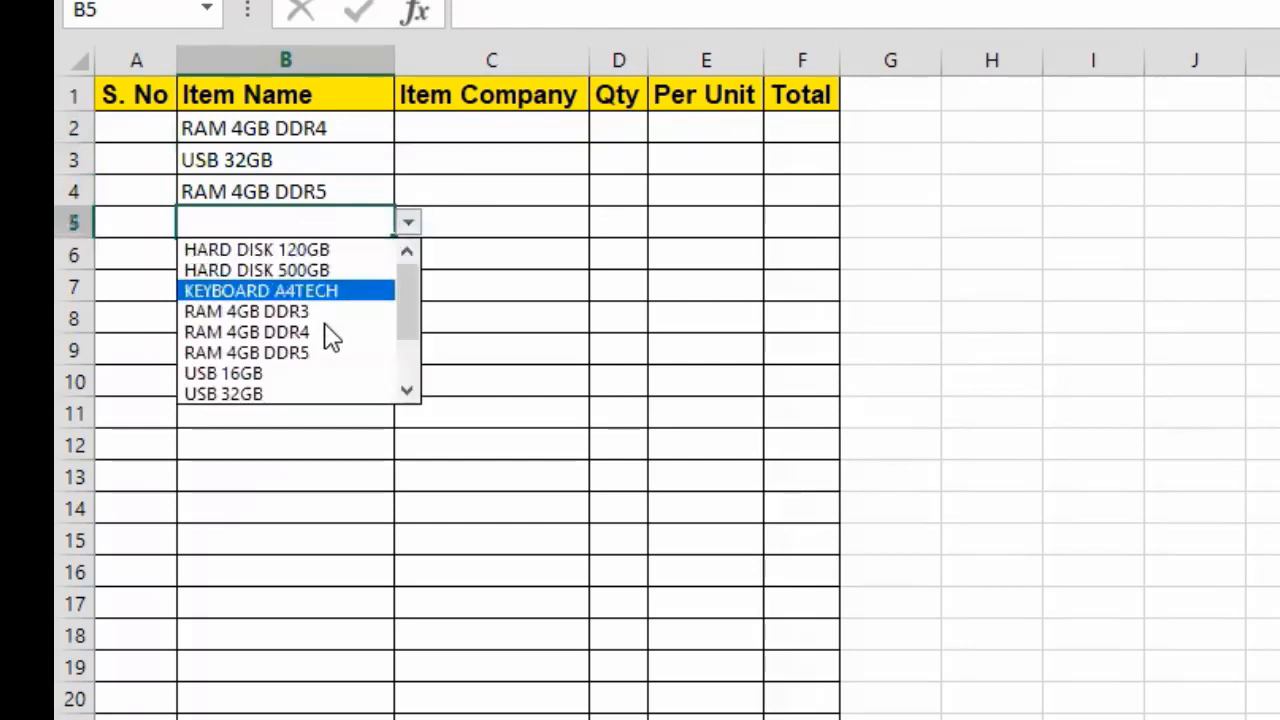
{"action": "left_click", "coordinate": [300, 346]}
{"action": "left_click", "coordinate": [268, 257]}
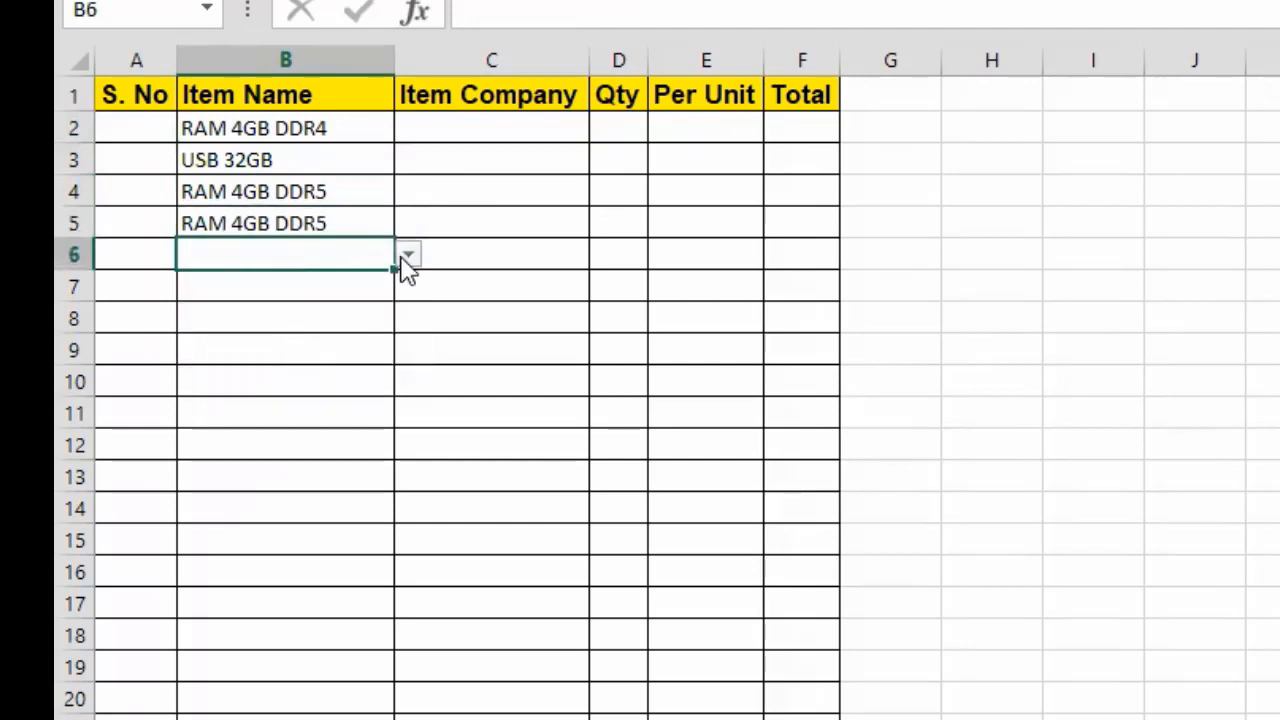
{"action": "left_click", "coordinate": [408, 256]}
{"action": "left_click", "coordinate": [310, 363]}
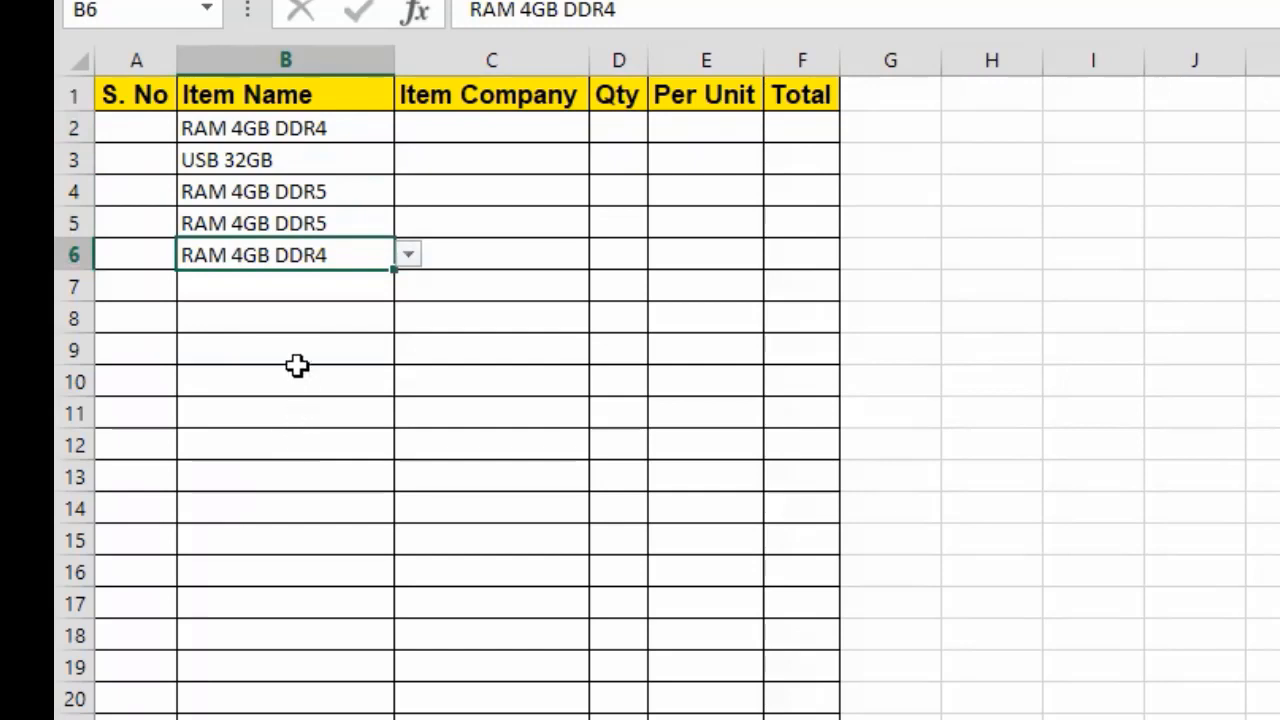
Test the item name validation by trying "mobile usb" in B7, then retry with USB 32GB.
{"action": "left_click", "coordinate": [297, 288]}
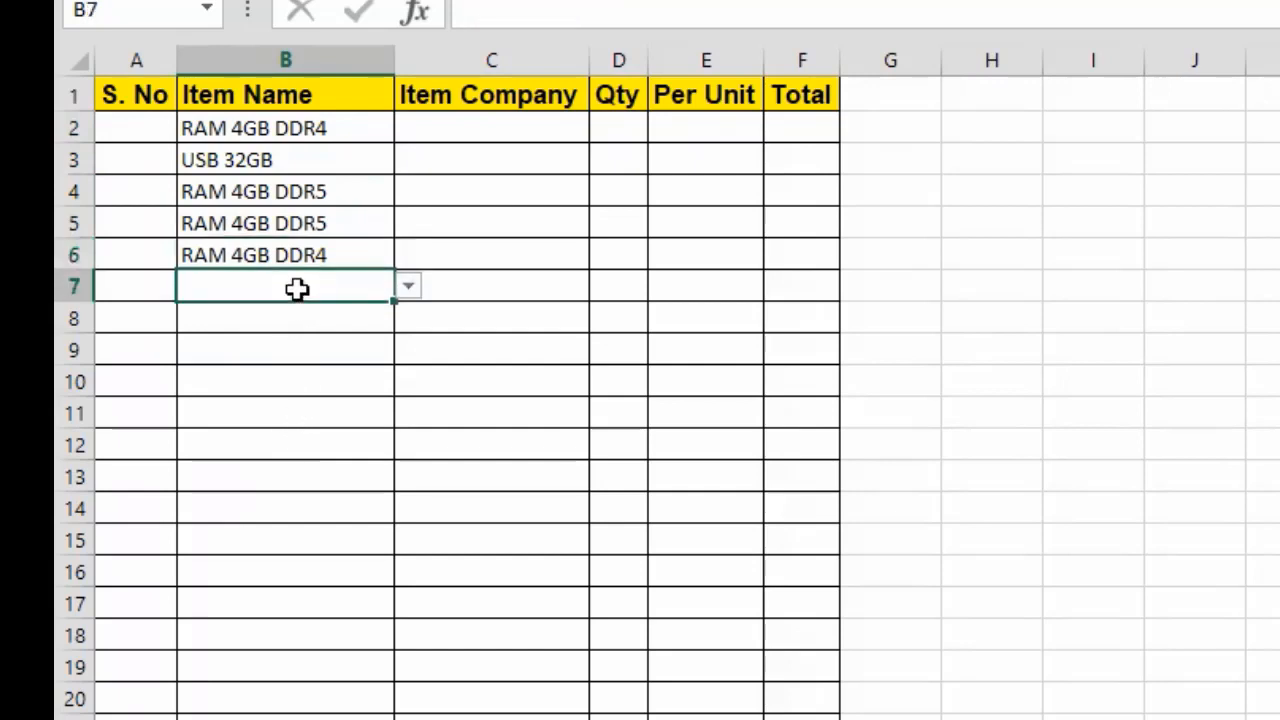
{"action": "type", "text": "mobile usb"}
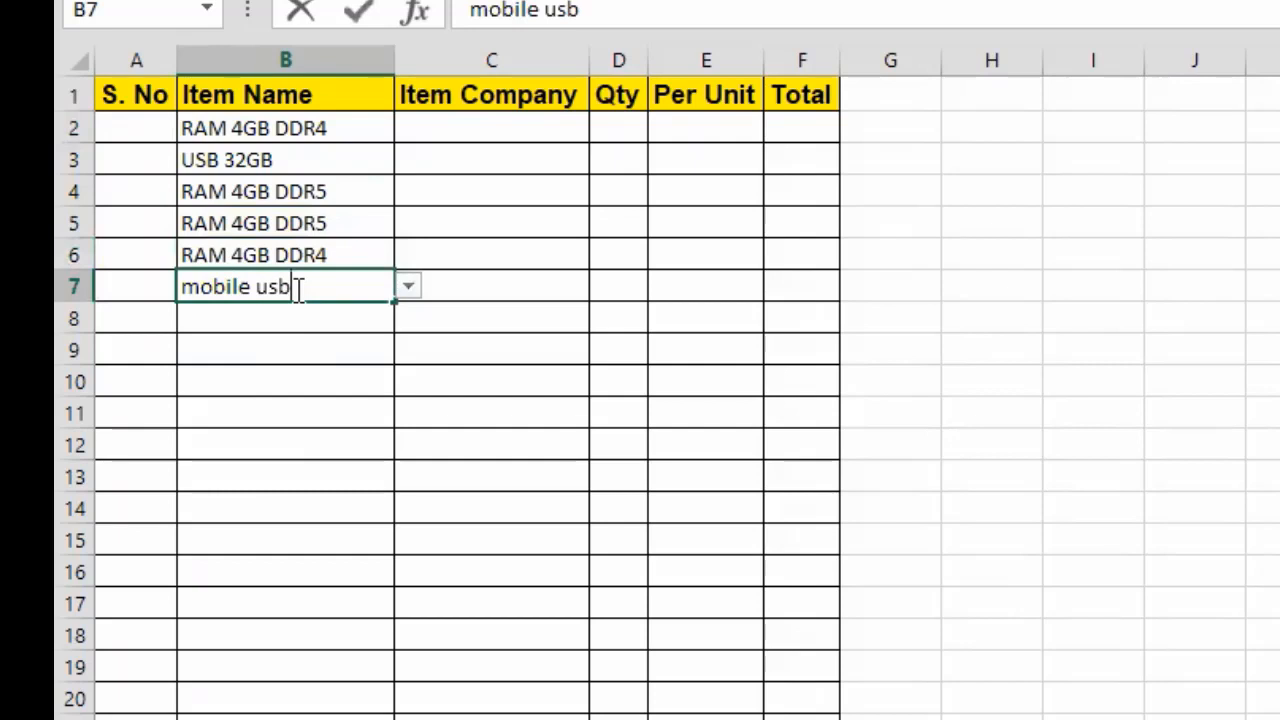
{"action": "key", "text": "Return"}
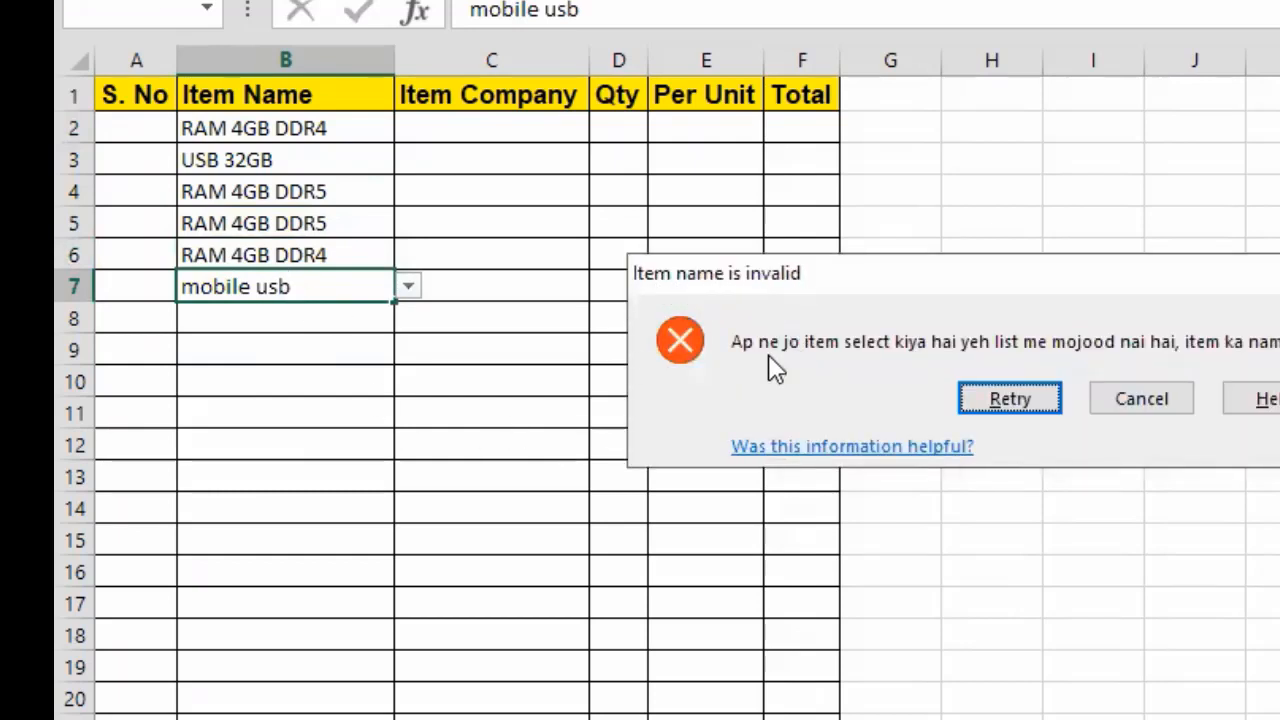
{"action": "left_click", "coordinate": [1017, 405]}
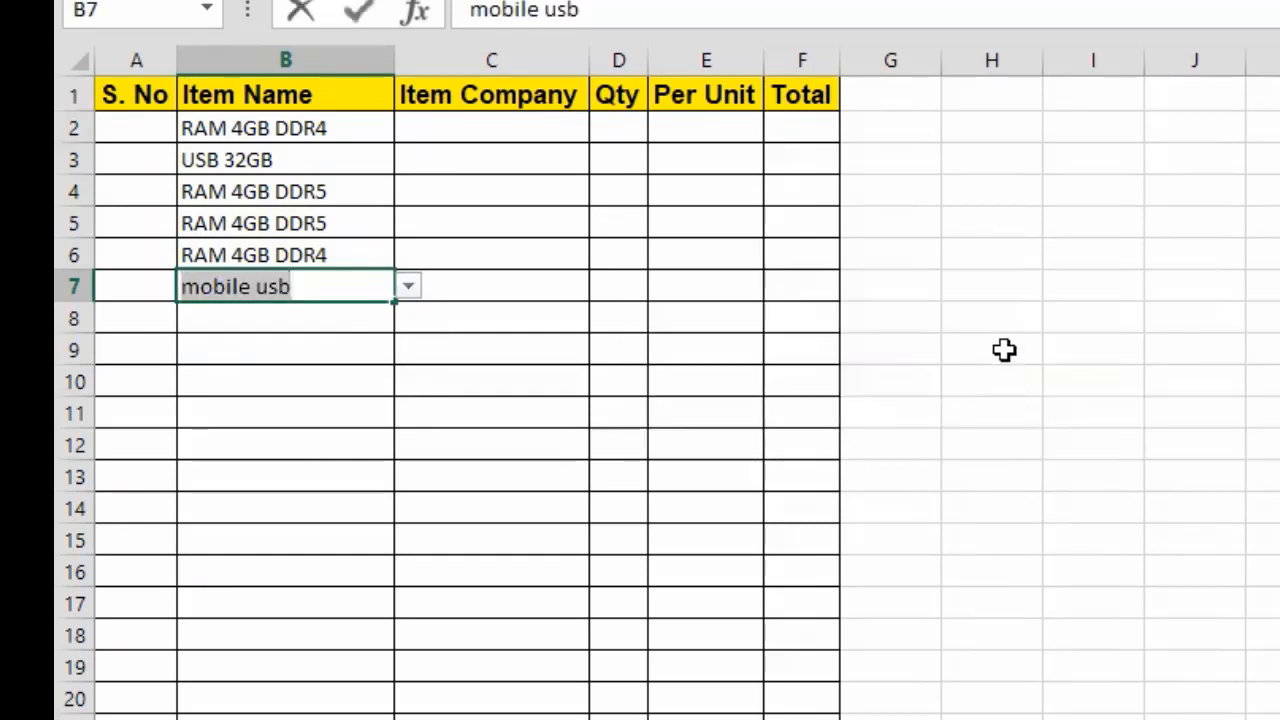
{"action": "type", "text": "usb"}
{"action": "key", "text": "Return"}
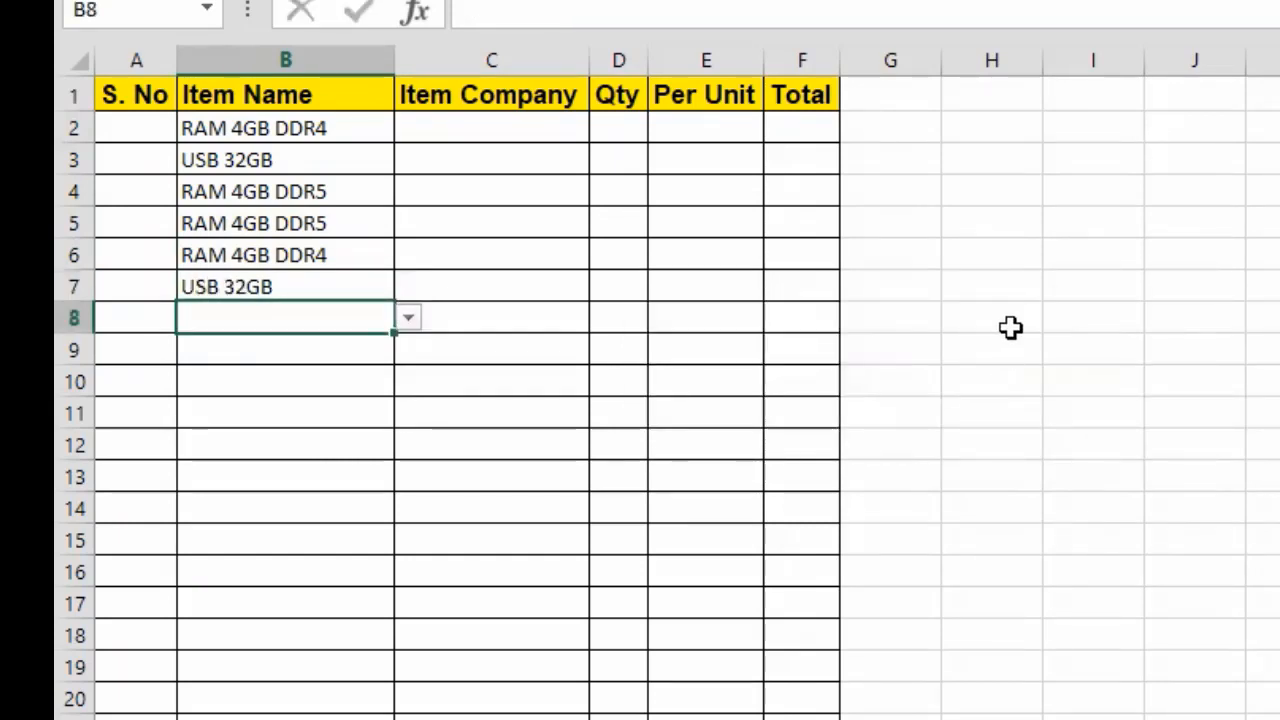
{"action": "left_click", "coordinate": [470, 140]}
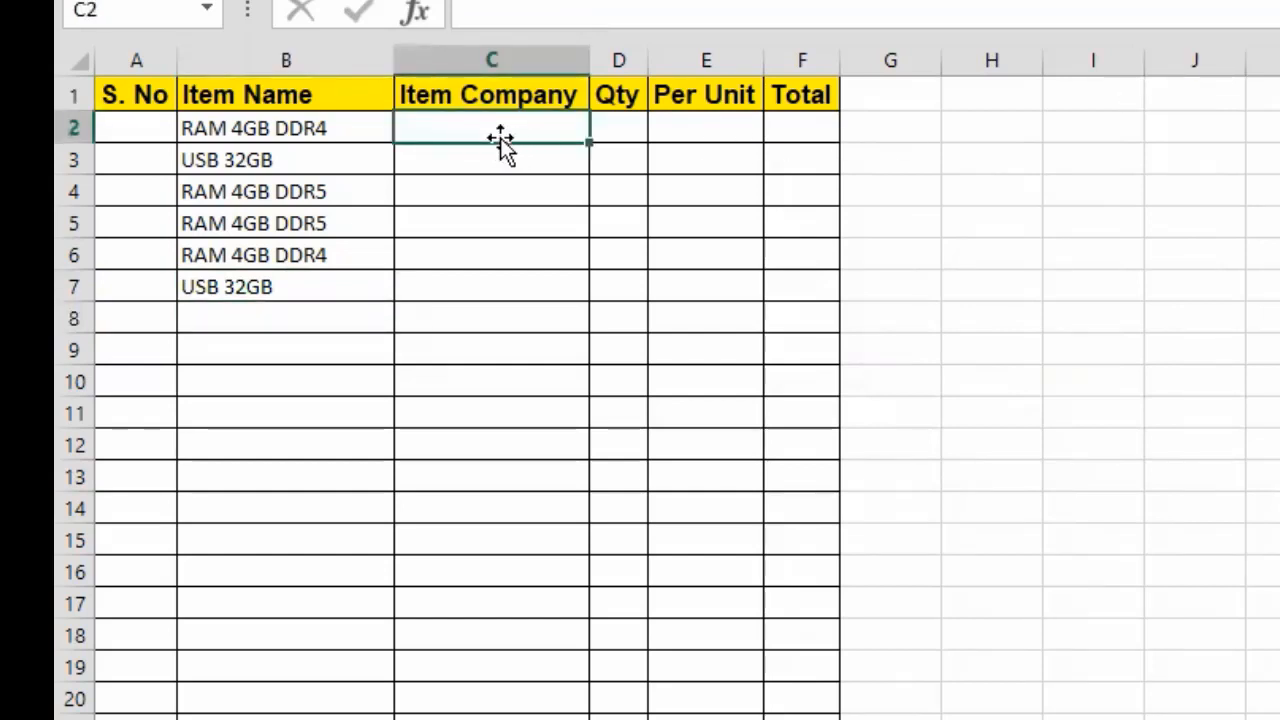
{"action": "left_click", "coordinate": [228, 128]}
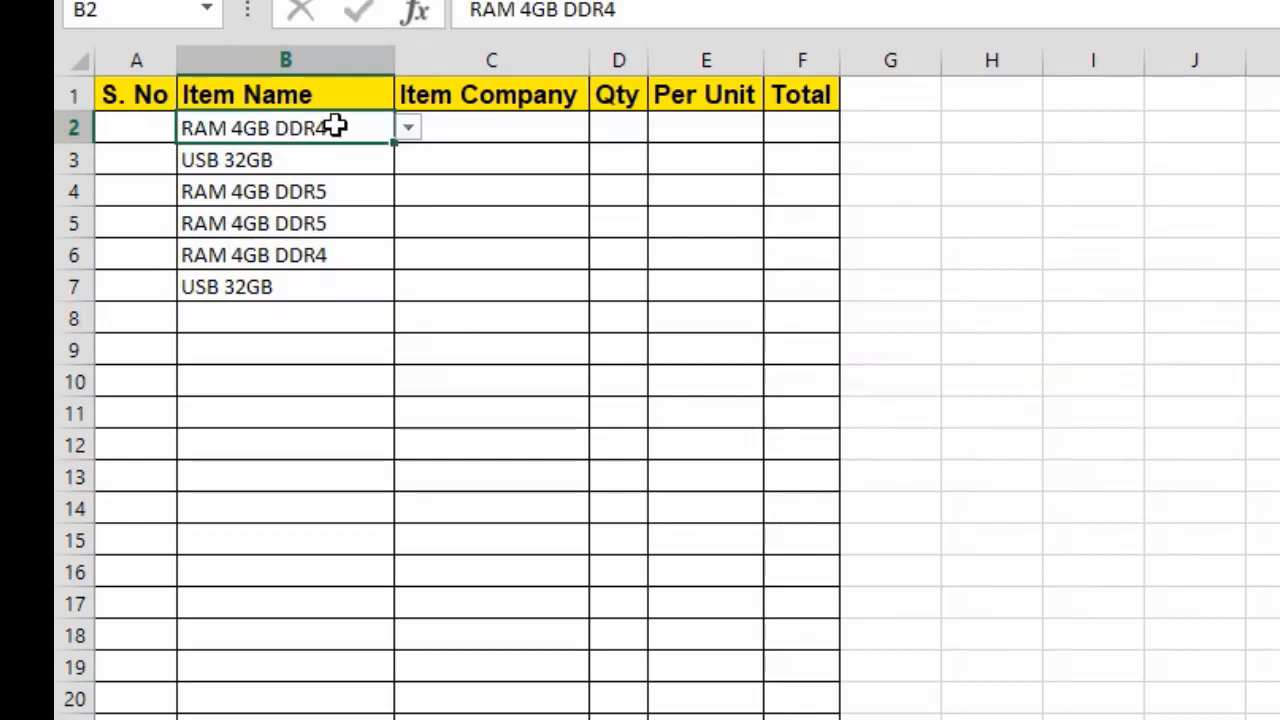
{"action": "left_click", "coordinate": [1262, 191]}
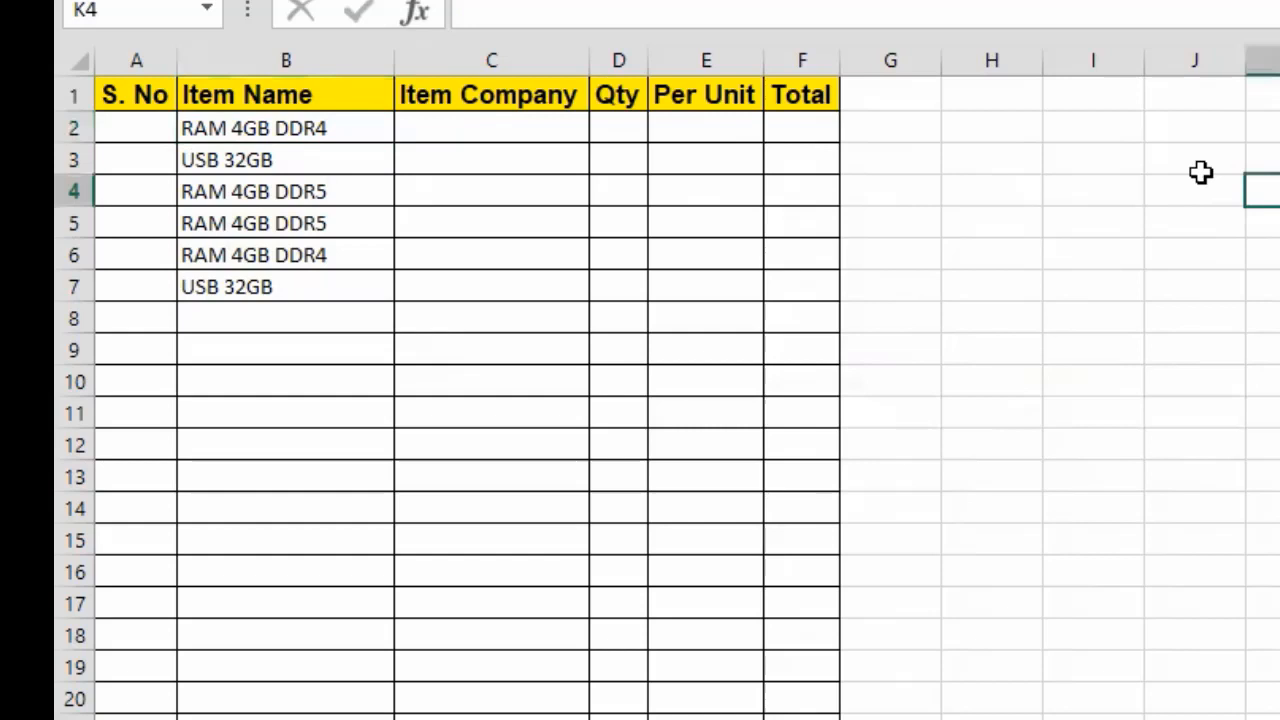
{"action": "left_click", "coordinate": [272, 132]}
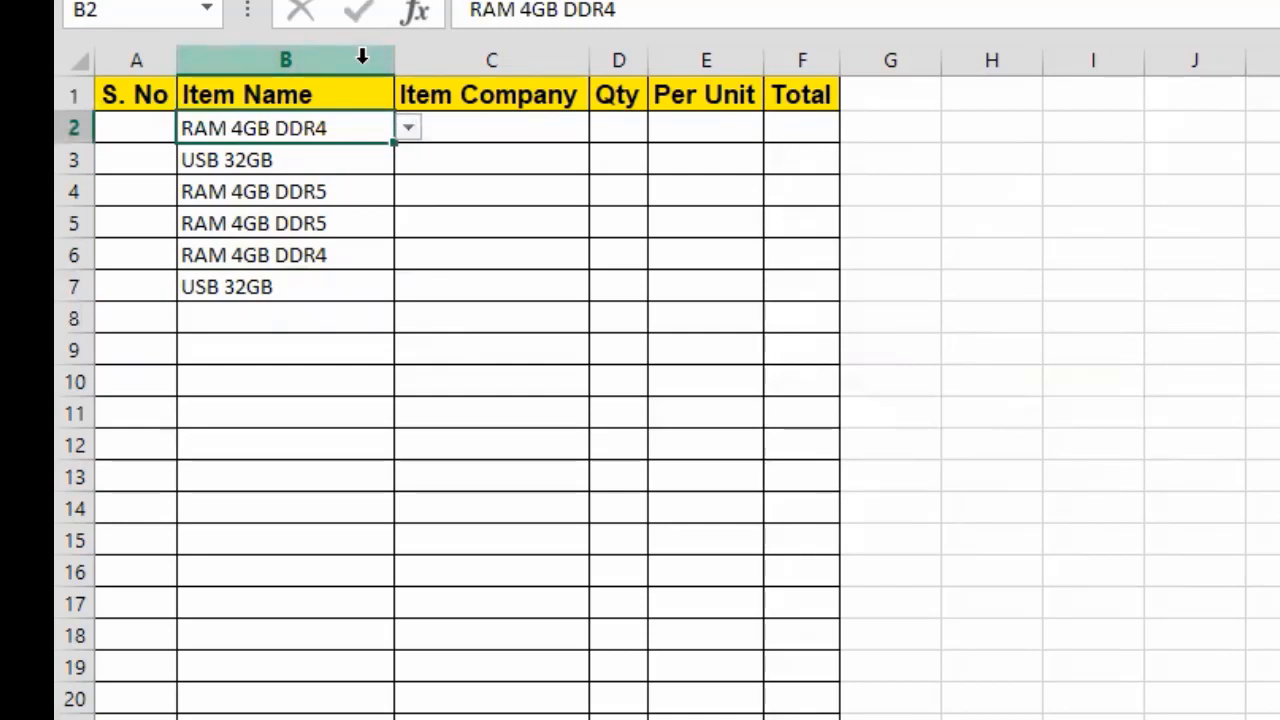
{"action": "key", "text": "Right"}
{"action": "key", "text": "Right"}
{"action": "key", "text": "Right"}
{"action": "key", "text": "Right"}
{"action": "key", "text": "Right"}
{"action": "key", "text": "Right"}
{"action": "key", "text": "Right"}
{"action": "key", "text": "Right"}
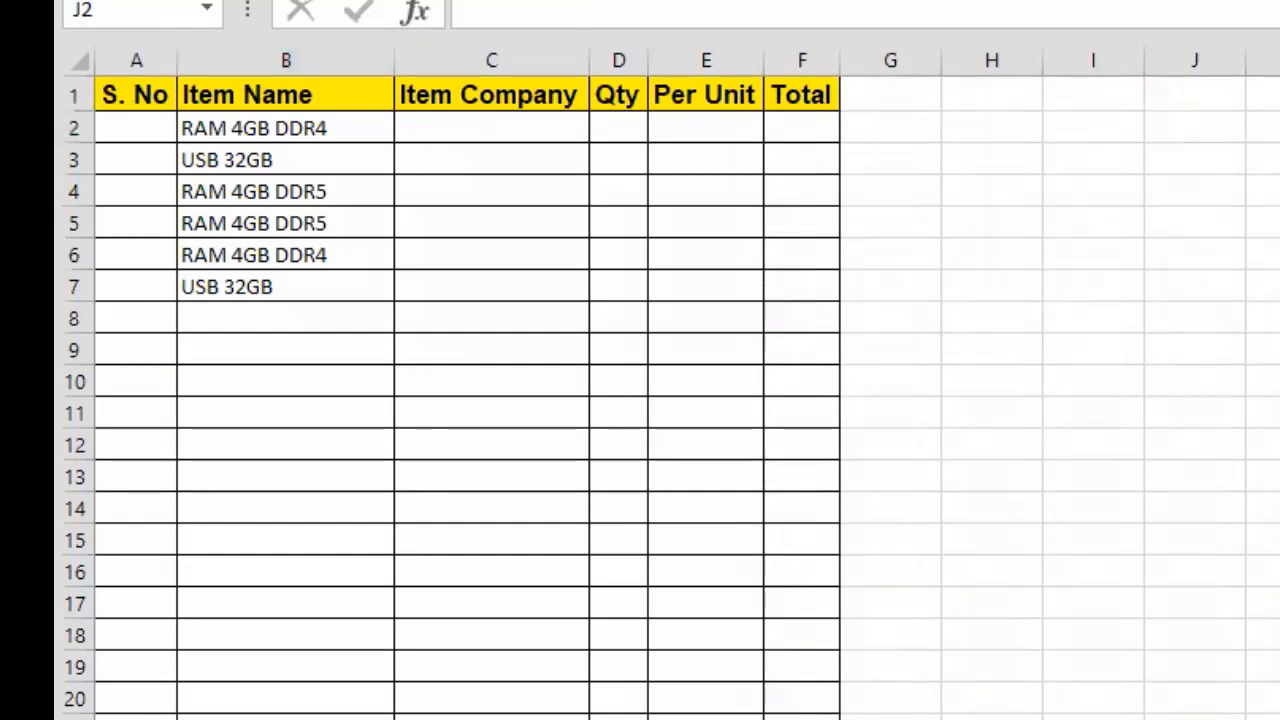
{"action": "left_click", "coordinate": [1221, 135]}
{"action": "left_click", "coordinate": [1196, 60]}
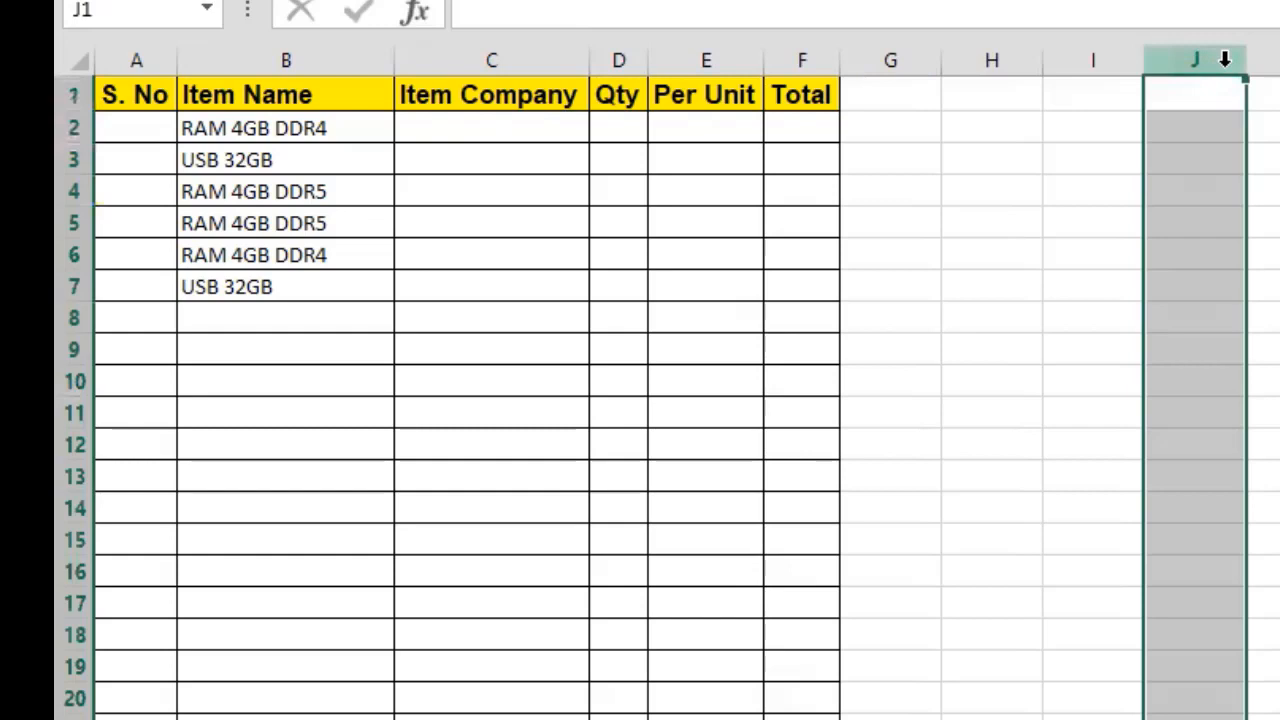
Start a company source list in column M with Kingston in M1 and Samsung in M2.
{"action": "left_click", "coordinate": [1091, 123]}
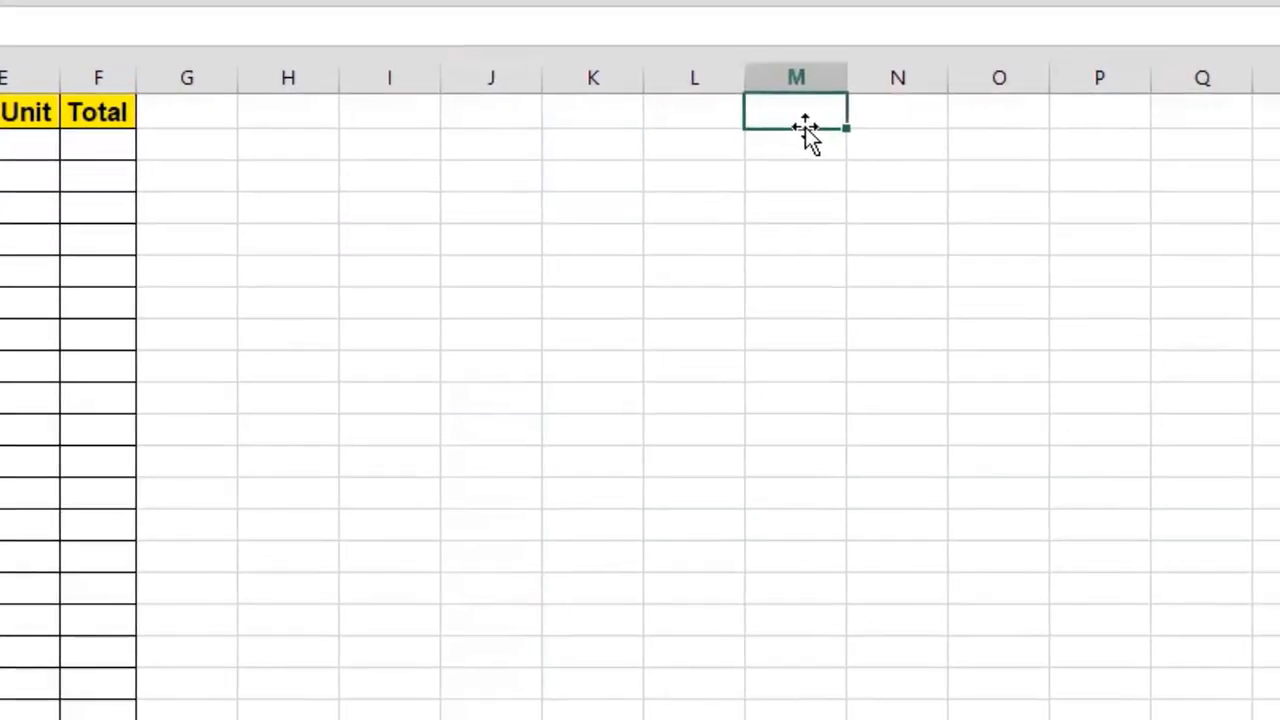
{"action": "type", "text": "Kingston"}
{"action": "key", "text": "Return"}
{"action": "type", "text": "Samsung"}
{"action": "key", "text": "Return"}
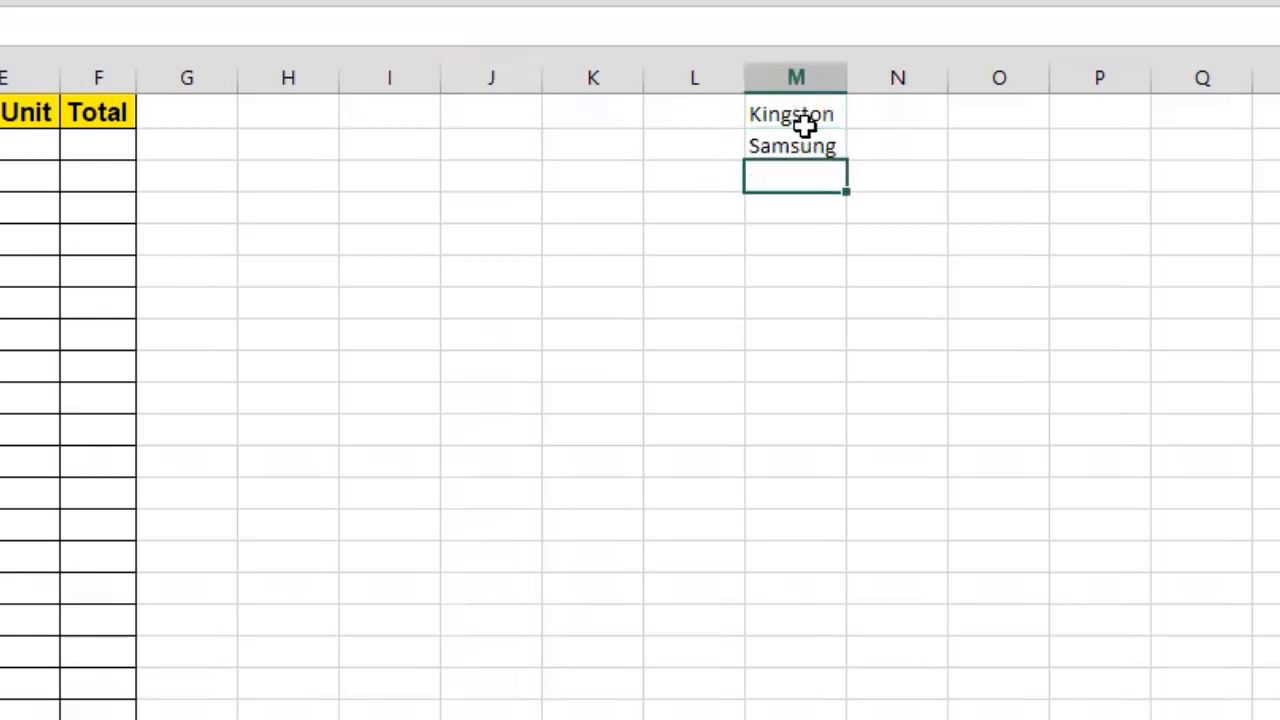
Extend the company list with Song in M3 and KingsTech in M4.
{"action": "type", "text": "Song"}
{"action": "key", "text": "Return"}
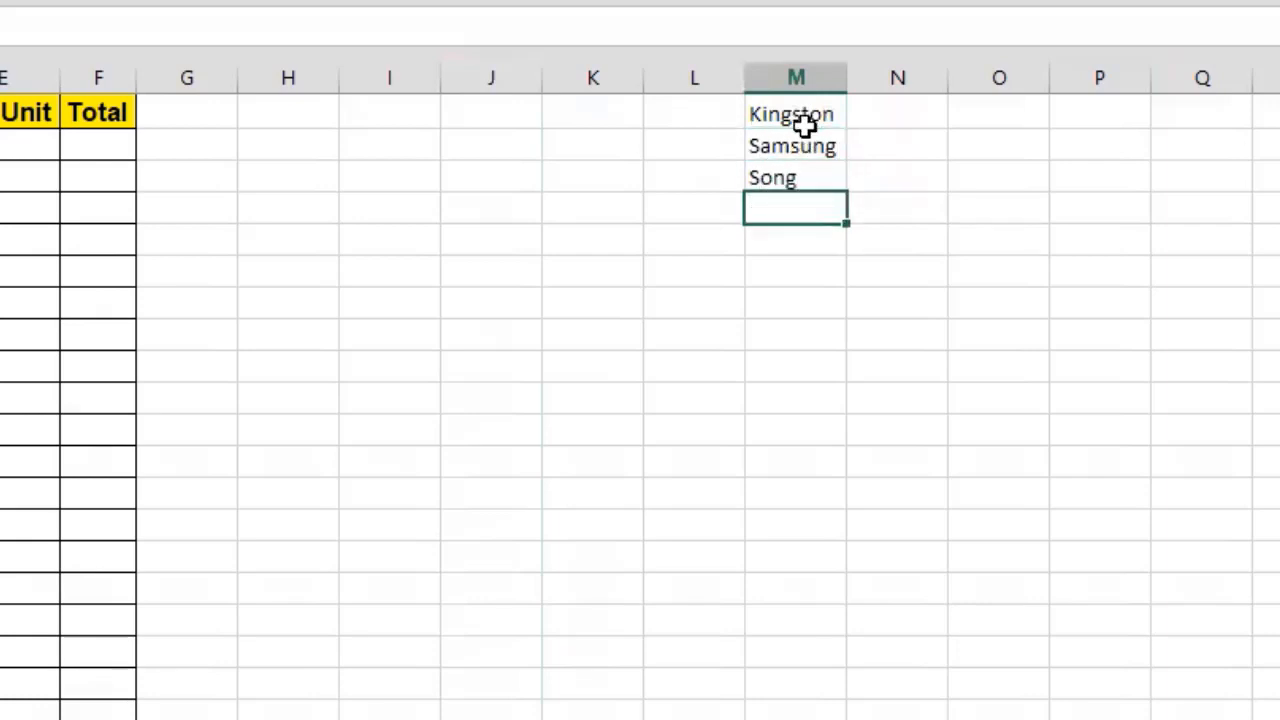
{"action": "key", "text": "Up"}
{"action": "type", "text": "Song"}
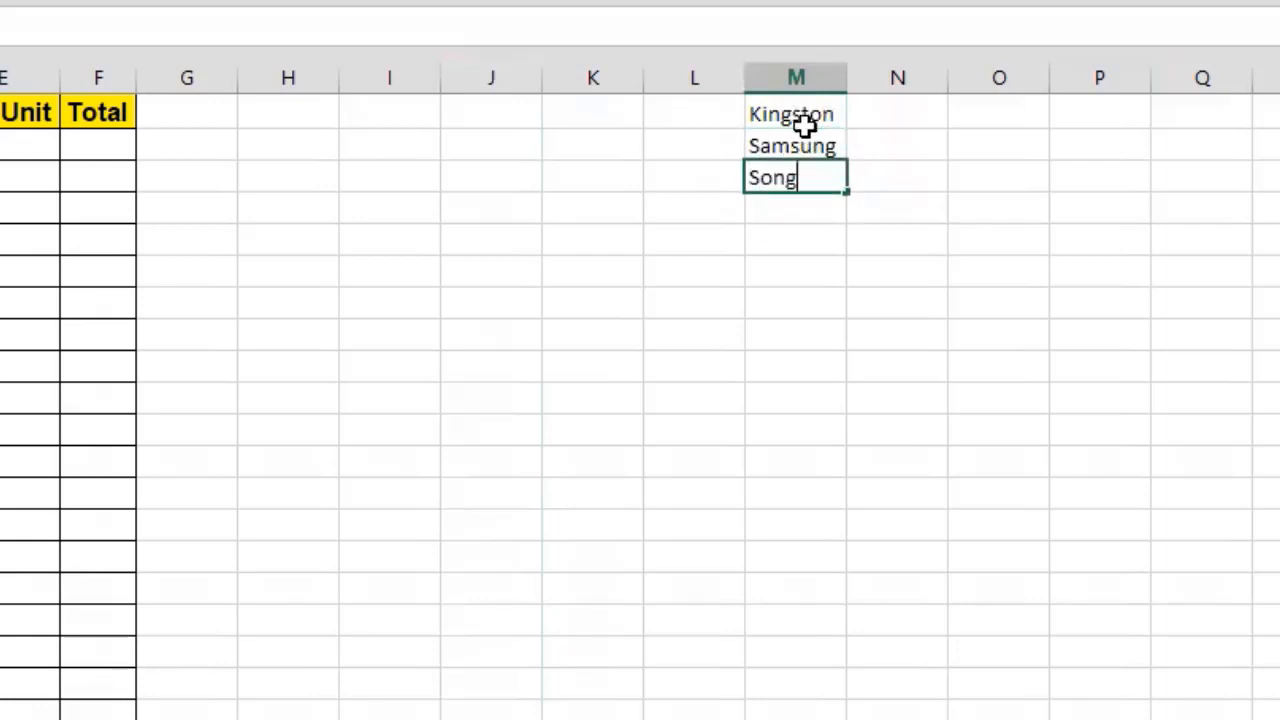
{"action": "key", "text": "Return"}
{"action": "type", "text": "Kings"}
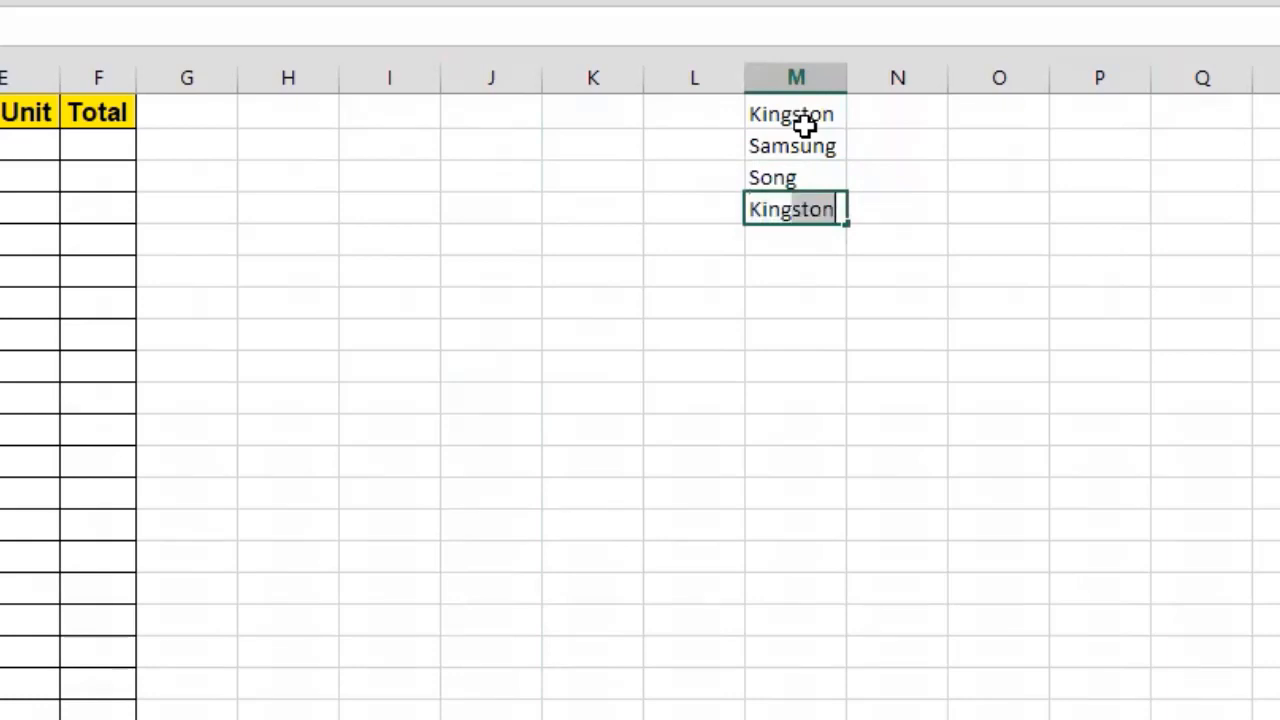
{"action": "type", "text": "Tech"}
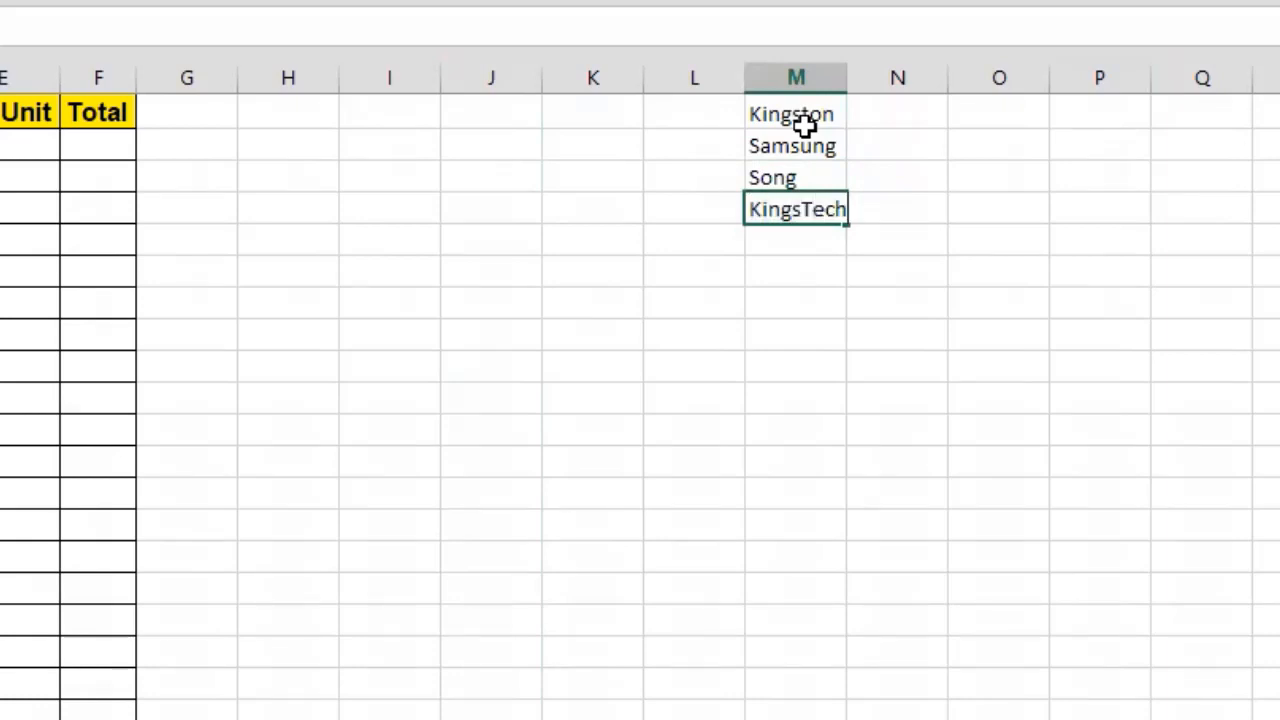
{"action": "key", "text": "Return"}
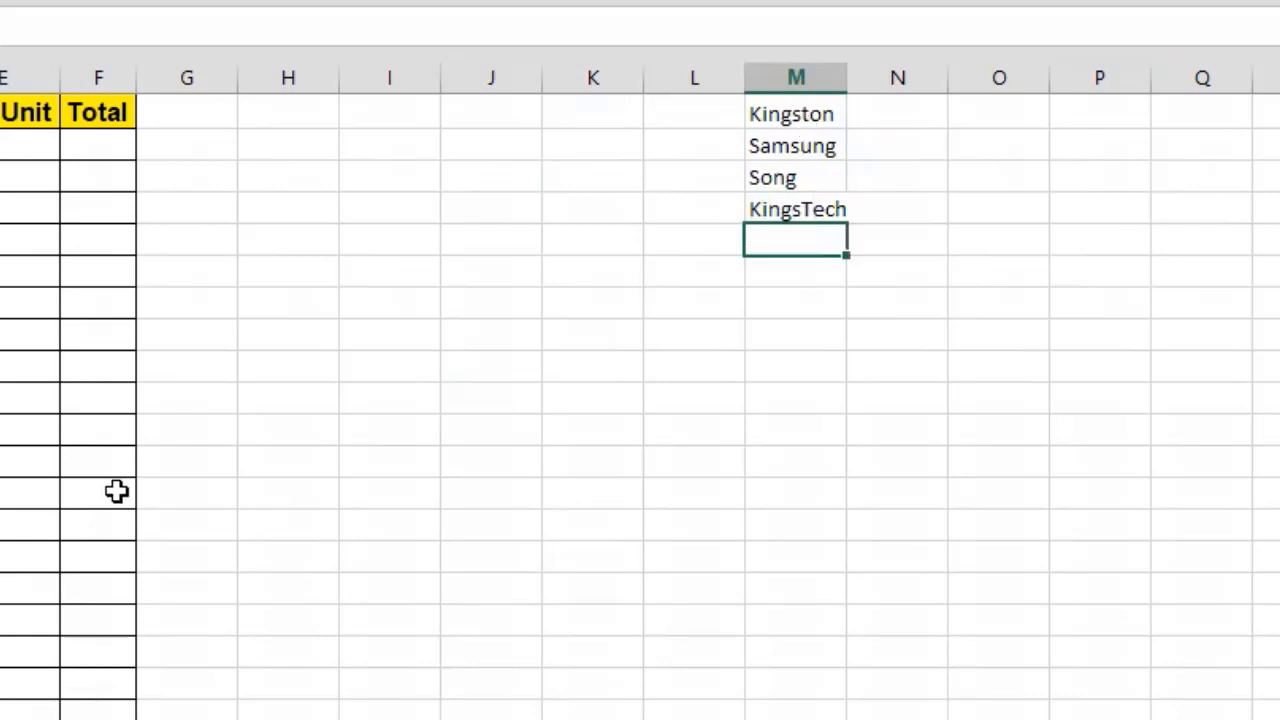
Apply a List data validation rule to the Item Company cells C2:C21 with the source =$M$1:$M$4.
{"action": "left_click", "coordinate": [2, 145]}
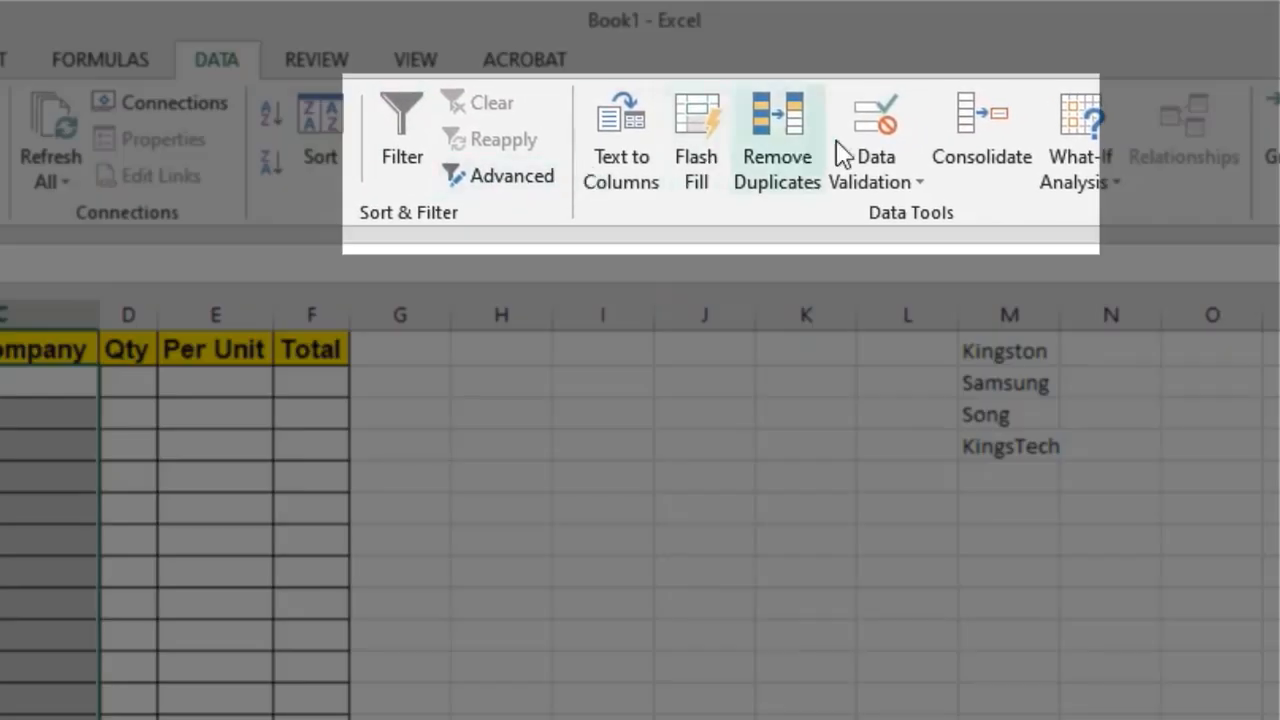
{"action": "left_click", "coordinate": [880, 115]}
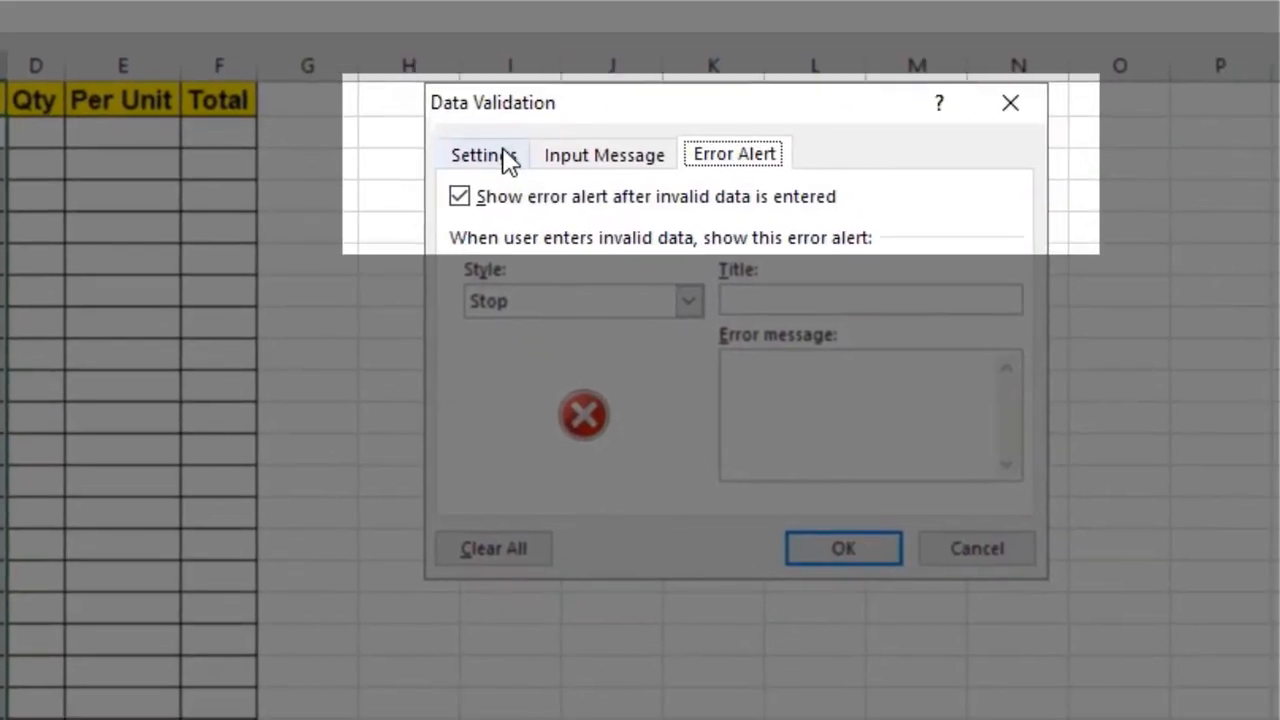
{"action": "left_click", "coordinate": [502, 155]}
{"action": "left_click", "coordinate": [645, 273]}
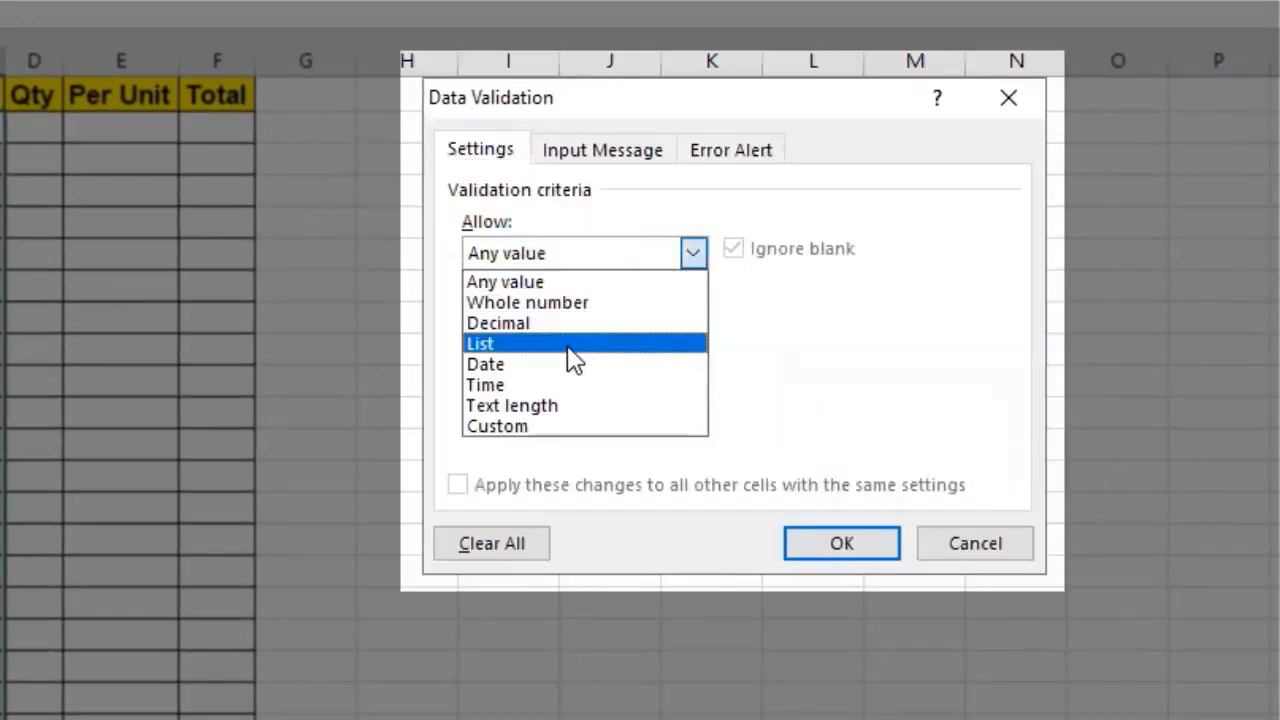
{"action": "left_click", "coordinate": [567, 346]}
{"action": "left_click", "coordinate": [626, 381]}
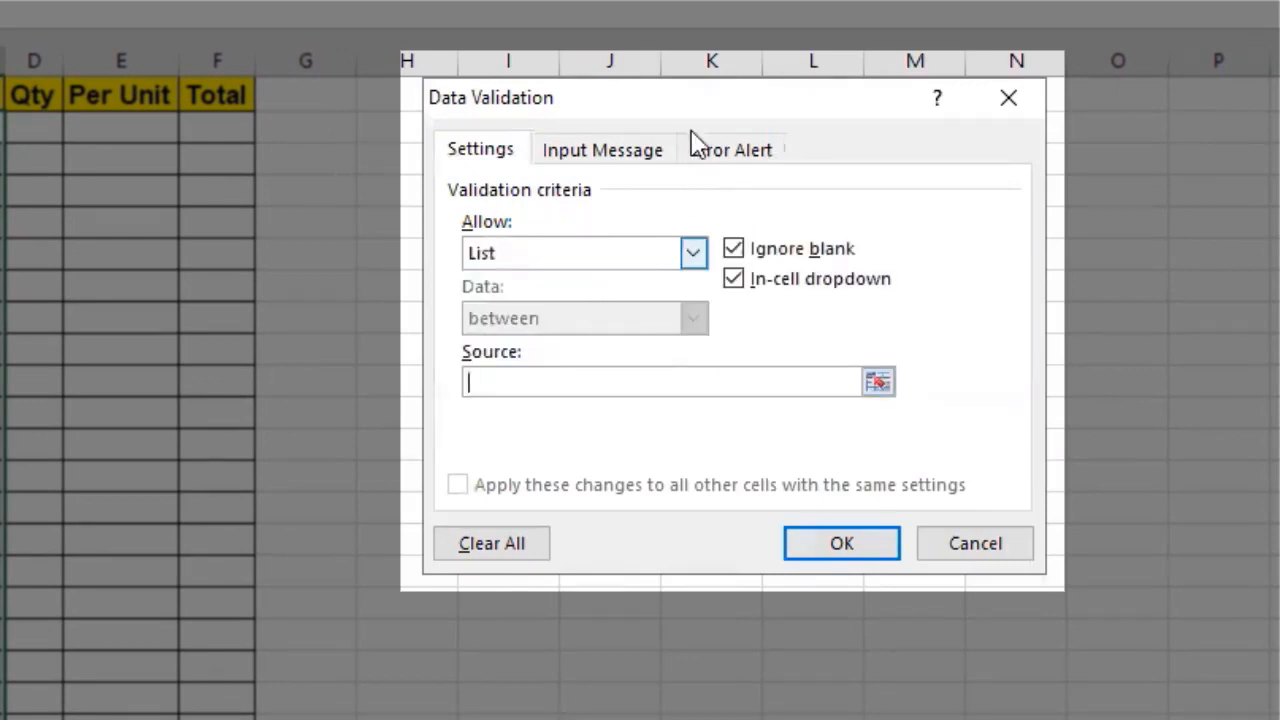
{"action": "left_click_drag", "start_coordinate": [709, 105], "coordinate": [311, 168]}
{"action": "left_click_drag", "start_coordinate": [908, 100], "coordinate": [905, 195]}
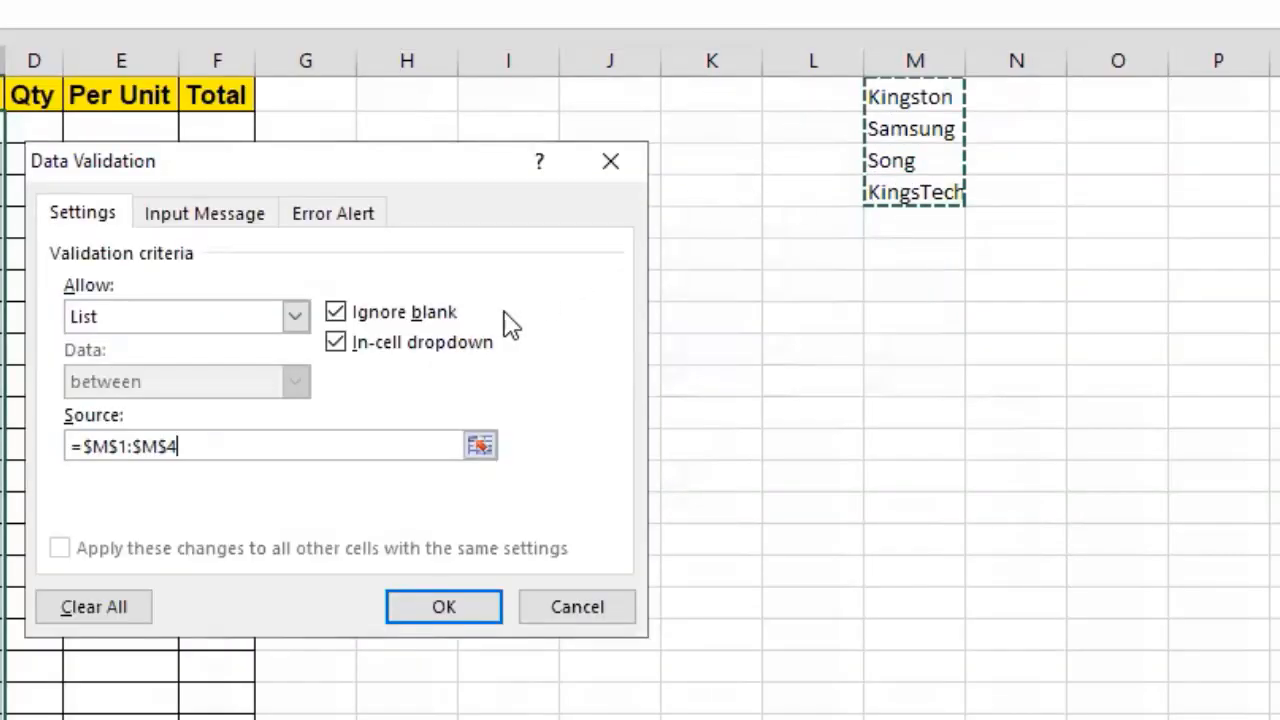
{"action": "left_click", "coordinate": [423, 607]}
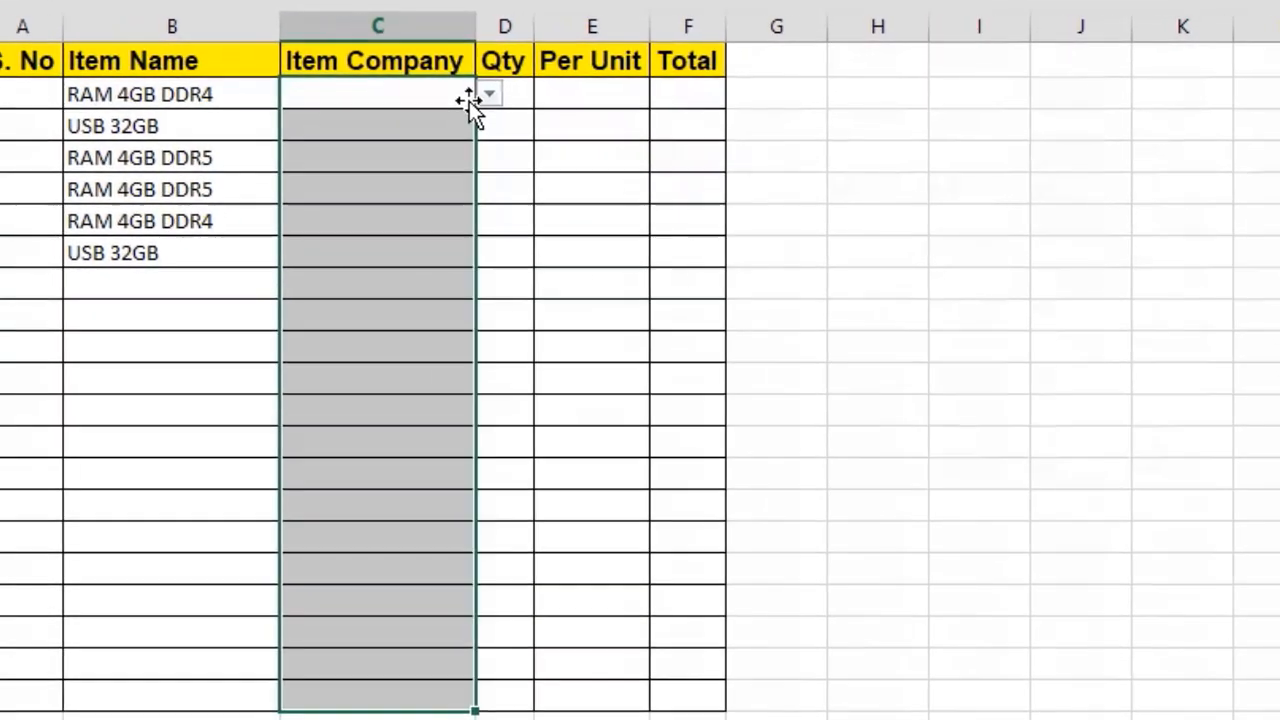
Choose Song for C2 and KingsTech for C3 from the Item Company dropdown lists.
{"action": "left_click", "coordinate": [18, 127]}
{"action": "left_click", "coordinate": [430, 175]}
{"action": "left_click", "coordinate": [408, 126]}
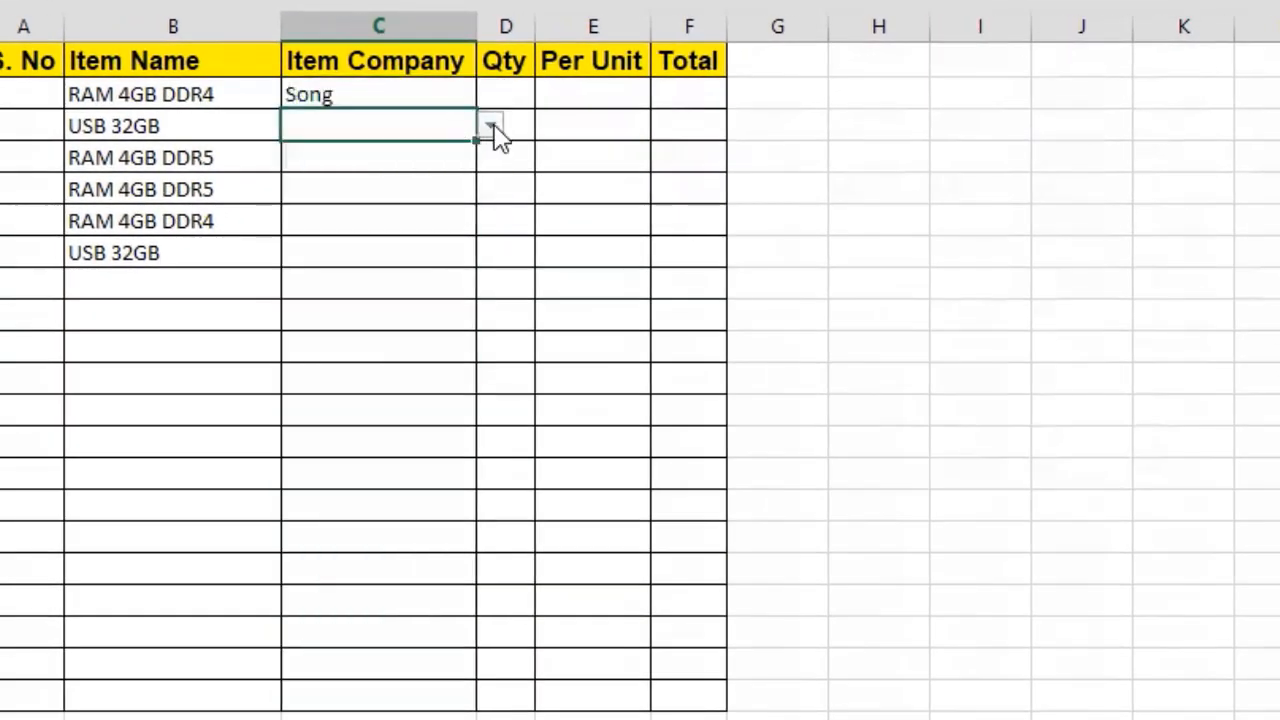
{"action": "left_click", "coordinate": [490, 125]}
{"action": "left_click", "coordinate": [430, 213]}
Choose Song for C4 and KingsTech for C5 from the Item Company dropdown lists.
{"action": "left_click", "coordinate": [429, 157]}
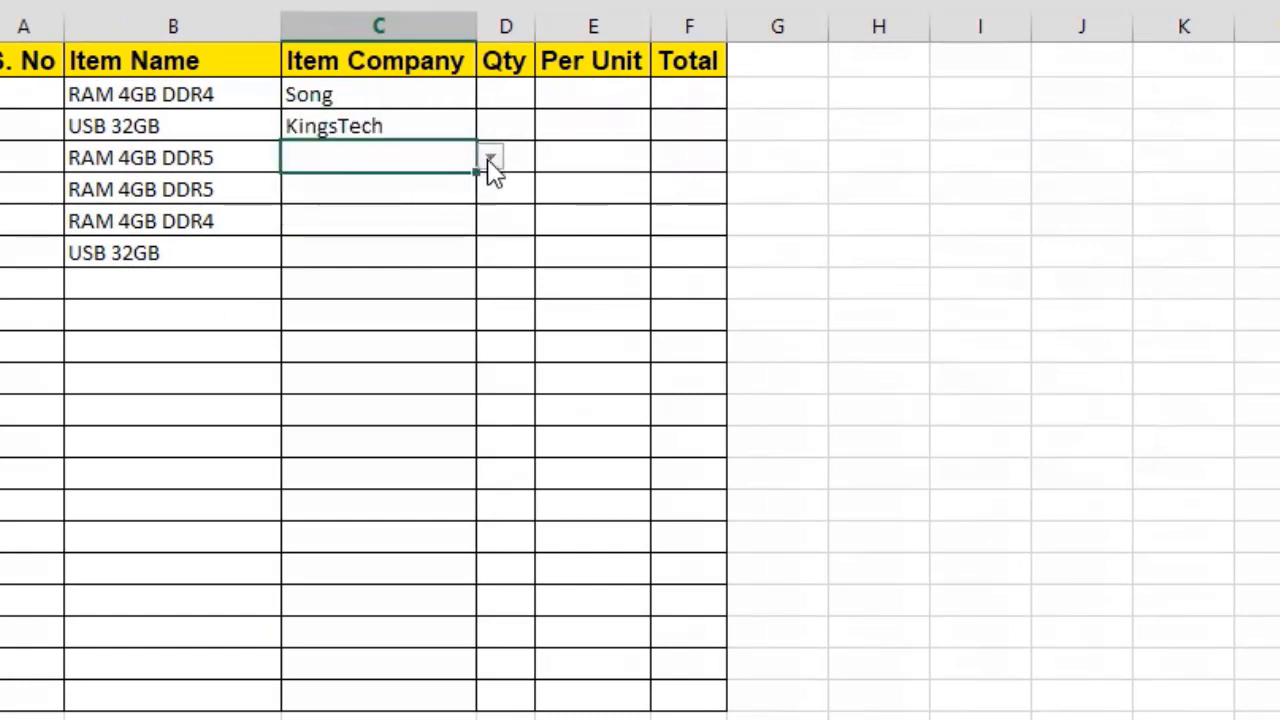
{"action": "left_click", "coordinate": [490, 158]}
{"action": "left_click", "coordinate": [425, 221]}
{"action": "left_click", "coordinate": [422, 192]}
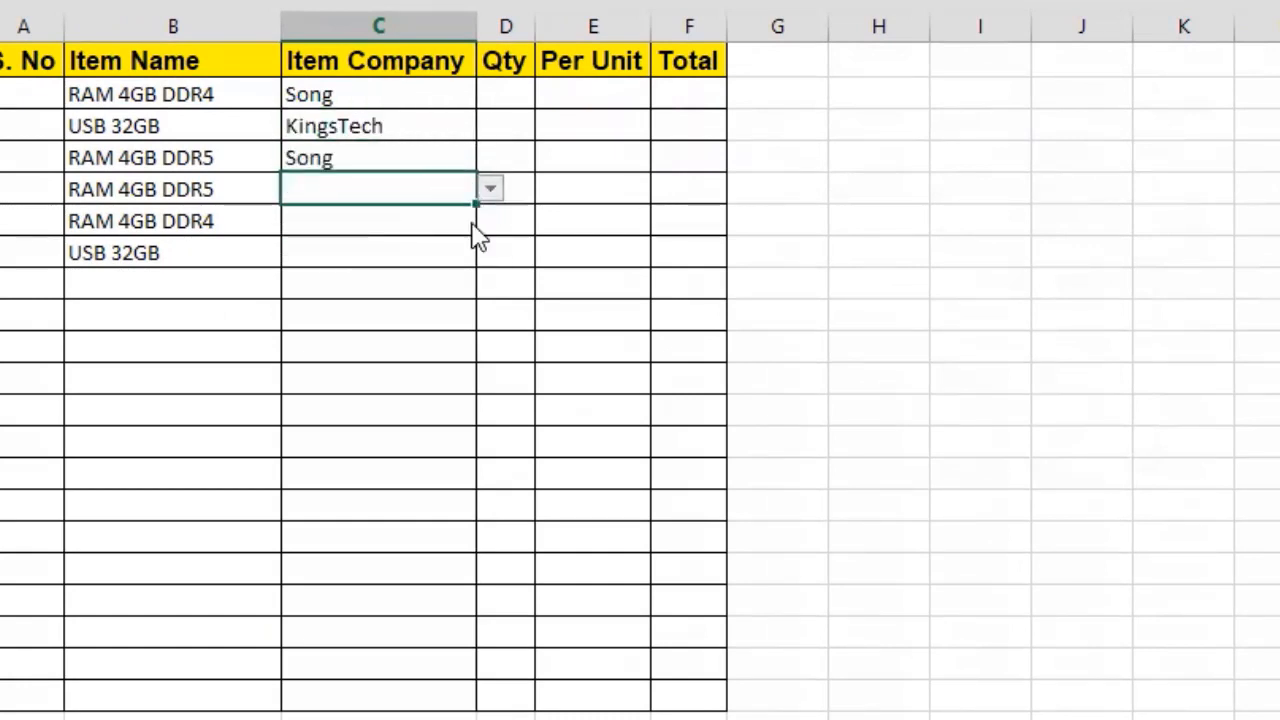
{"action": "left_click", "coordinate": [490, 190]}
{"action": "left_click", "coordinate": [388, 278]}
{"action": "left_click", "coordinate": [853, 155]}
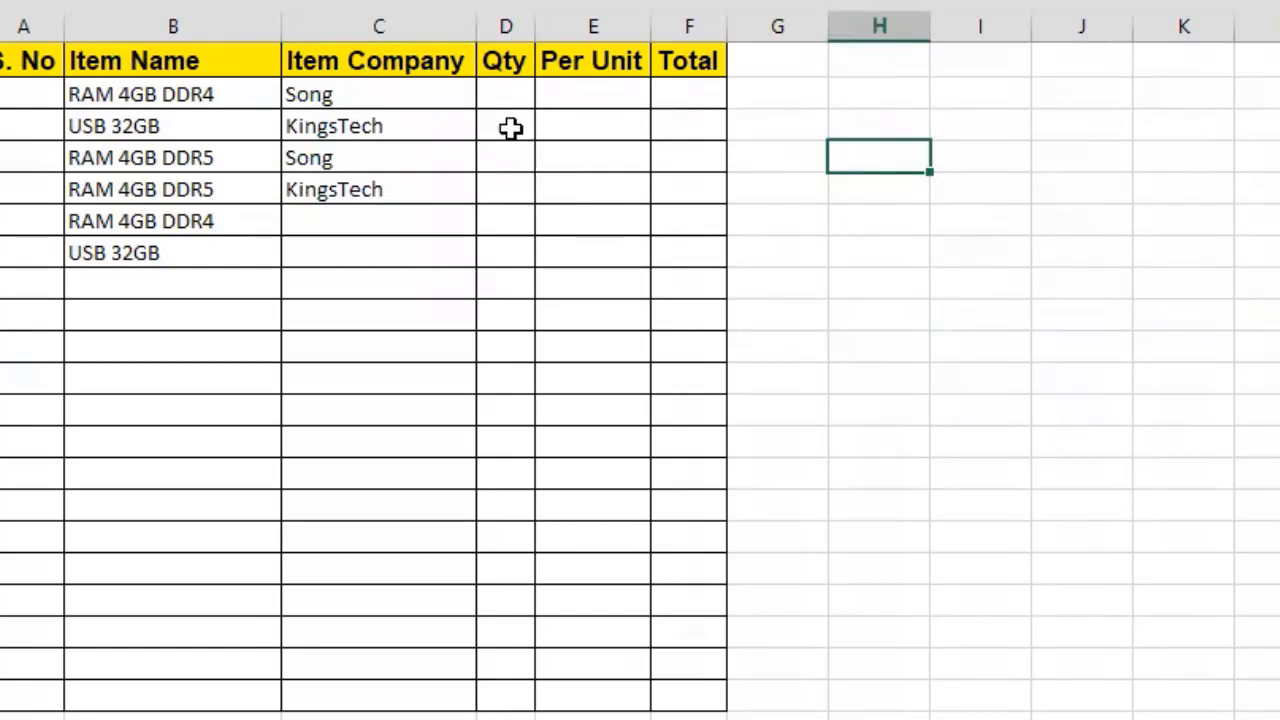
Apply a data validation rule to the Qty cells D2:D21 that allows only whole numbers greater than 0.
{"action": "left_click", "coordinate": [505, 97]}
{"action": "left_click_drag", "start_coordinate": [517, 145], "coordinate": [504, 690]}
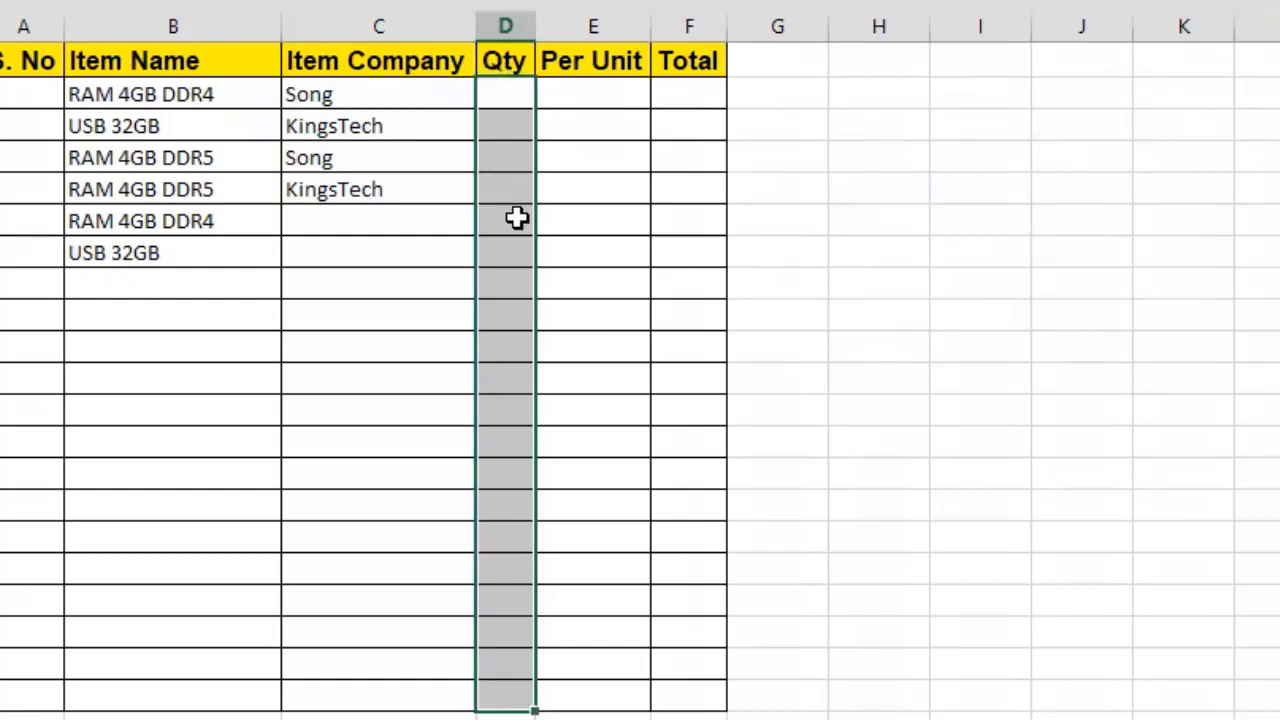
{"action": "left_click_drag", "start_coordinate": [506, 93], "coordinate": [480, 697]}
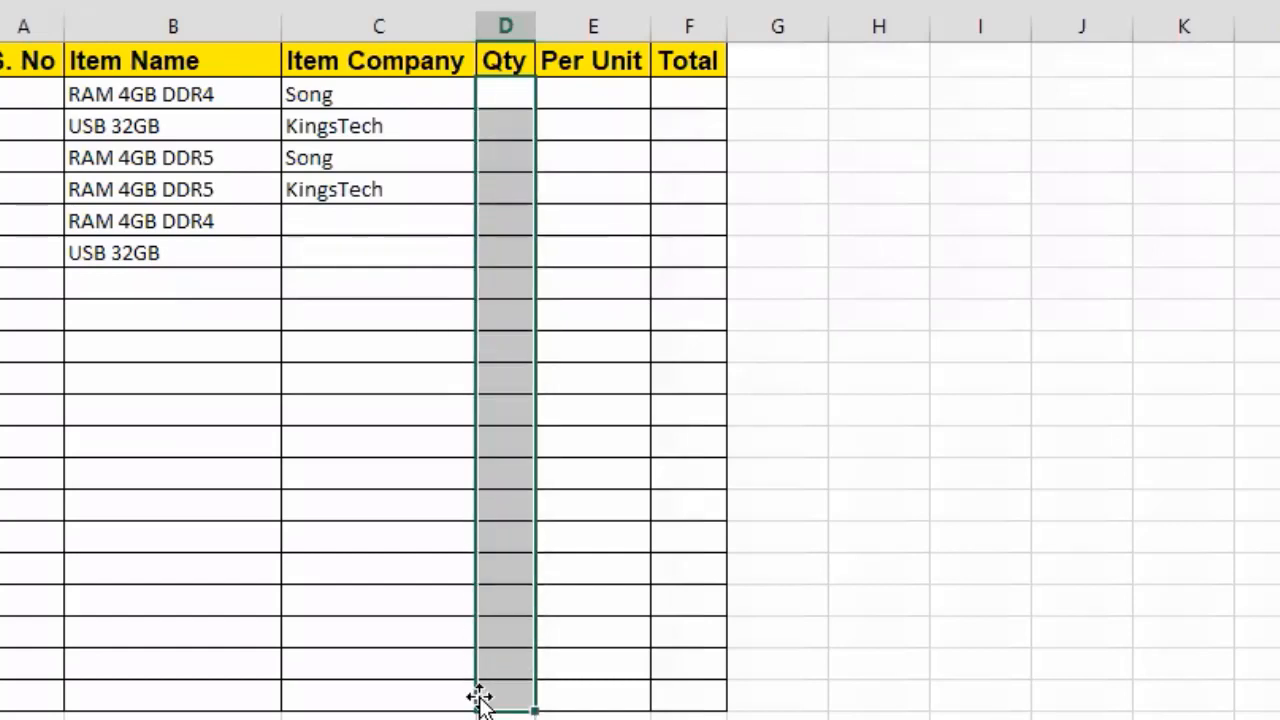
{"action": "left_click", "coordinate": [1049, 3]}
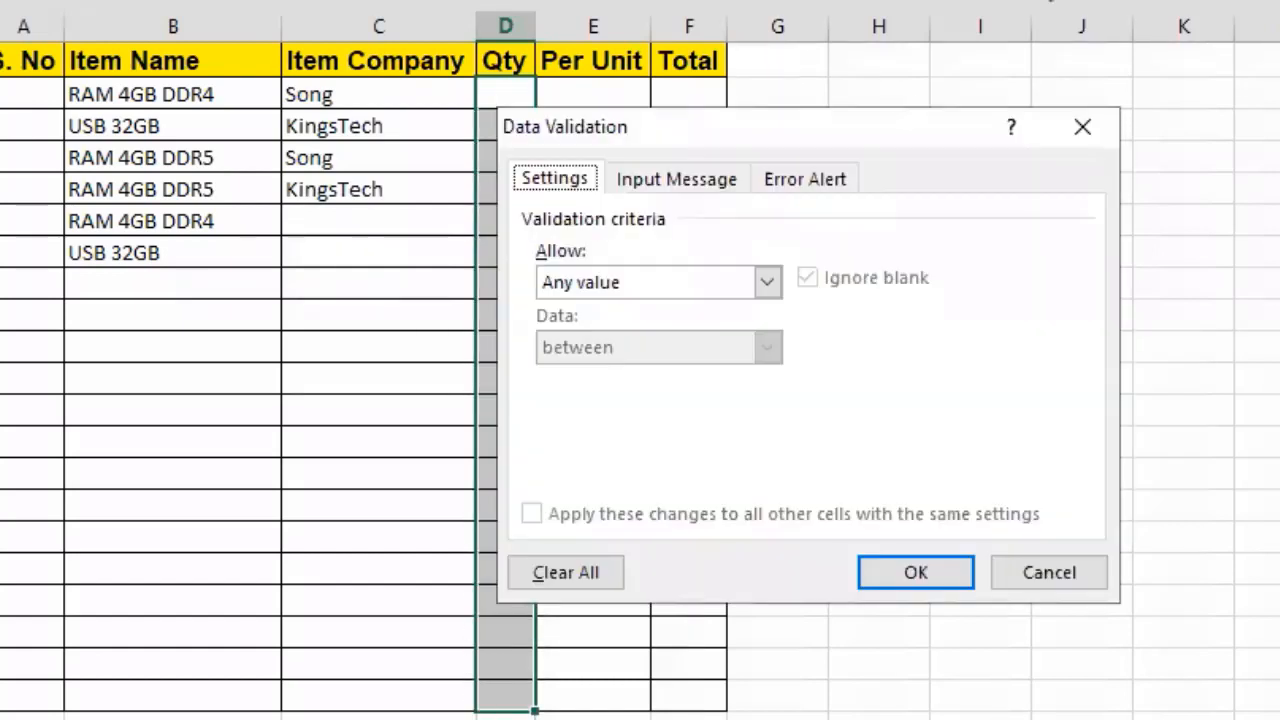
{"action": "left_click_drag", "start_coordinate": [770, 128], "coordinate": [1279, 122]}
{"action": "left_click", "coordinate": [615, 273]}
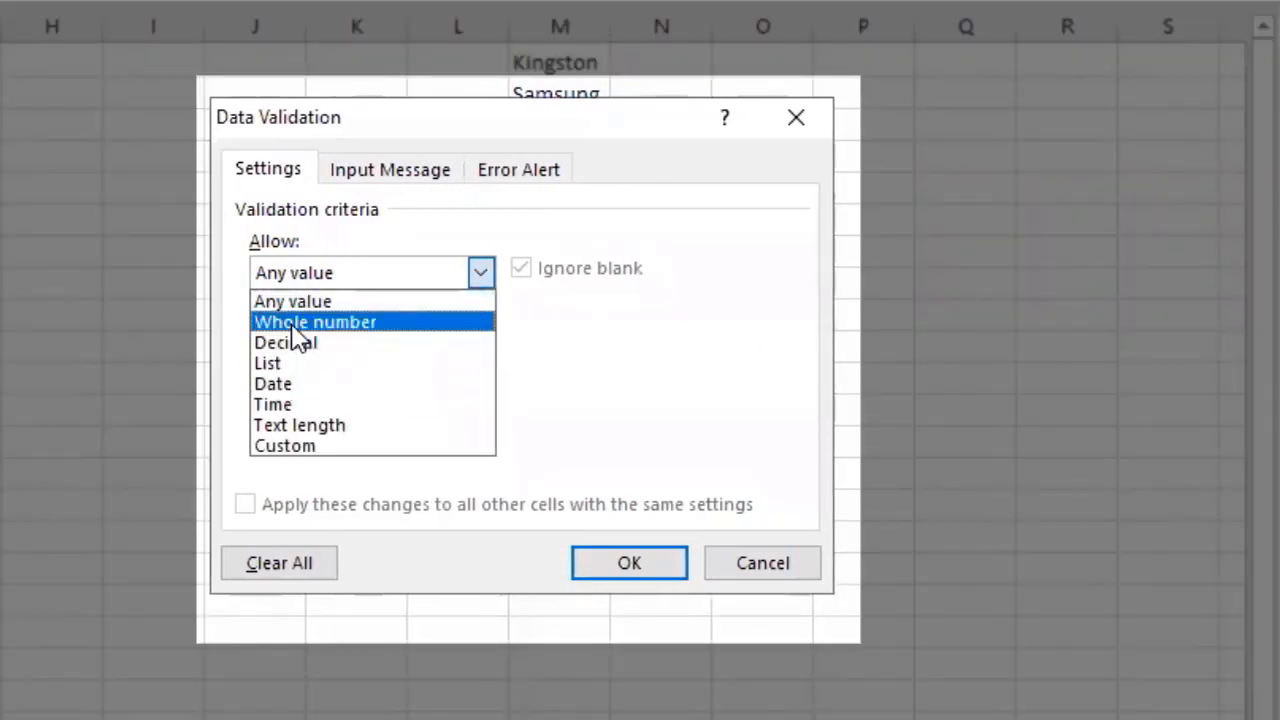
{"action": "left_click", "coordinate": [292, 323]}
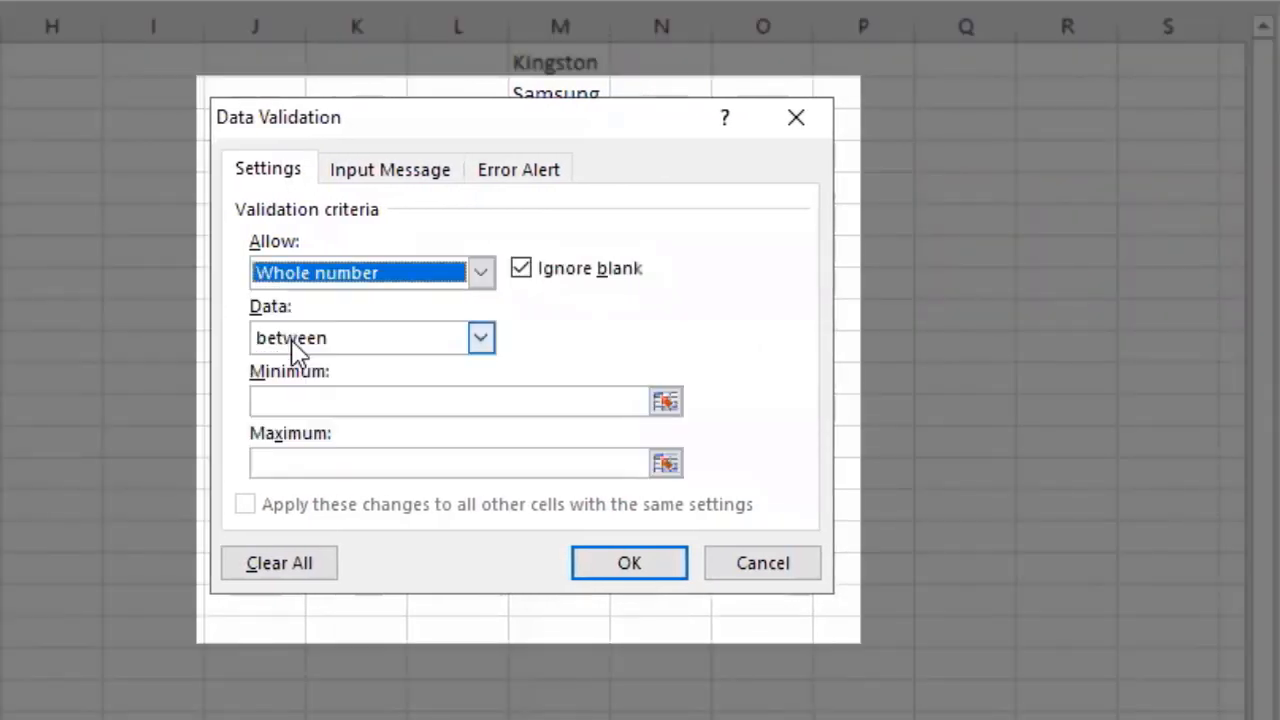
{"action": "left_click", "coordinate": [320, 340]}
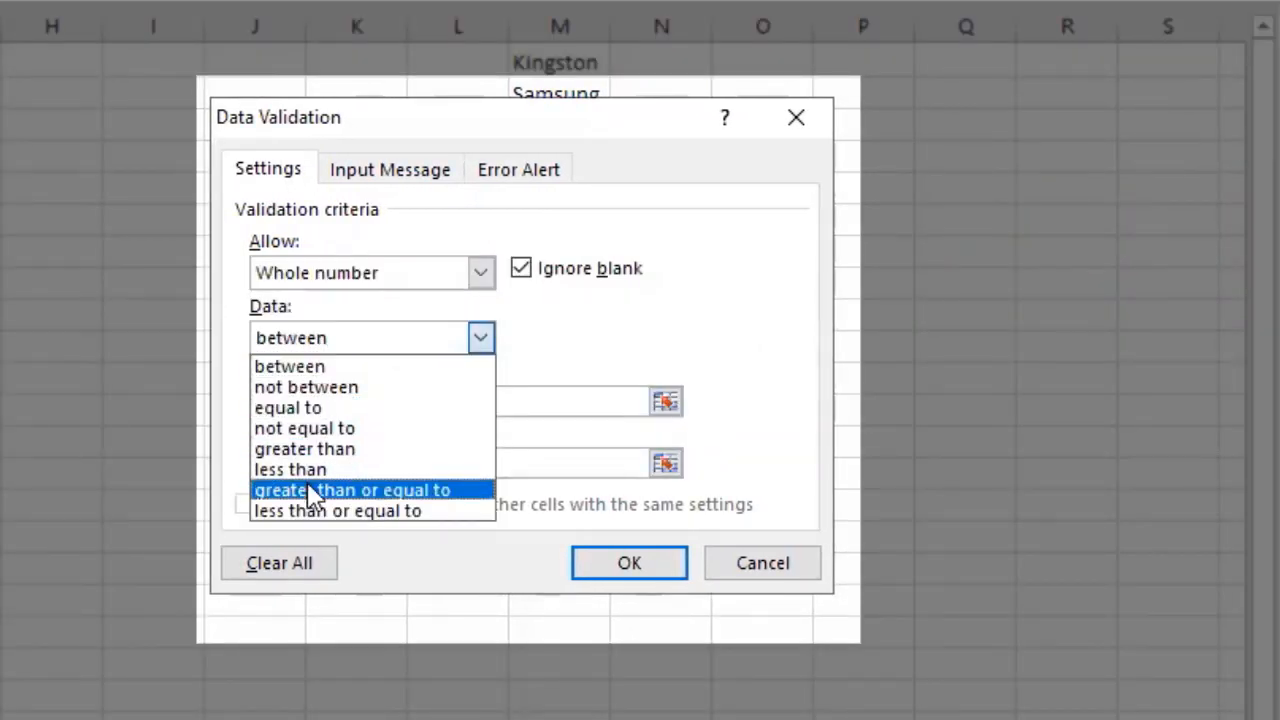
{"action": "left_click", "coordinate": [304, 449]}
{"action": "left_click", "coordinate": [317, 402]}
{"action": "type", "text": "0"}
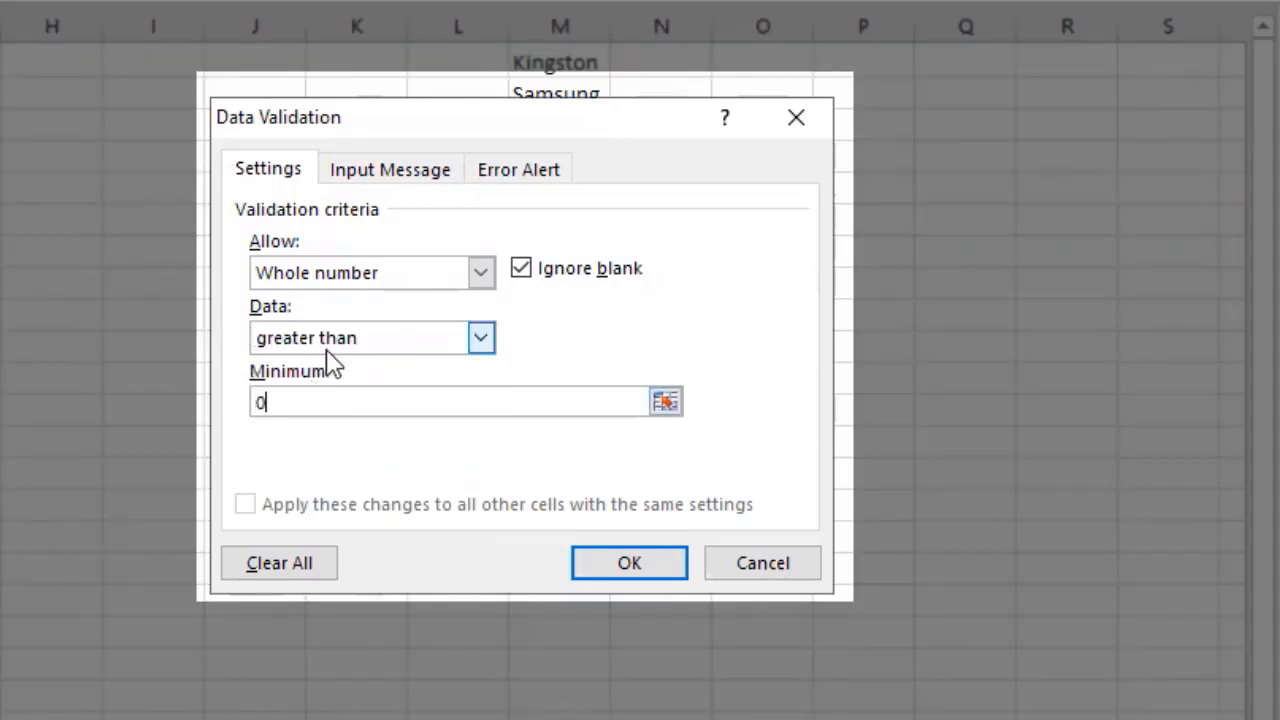
{"action": "left_click", "coordinate": [661, 560]}
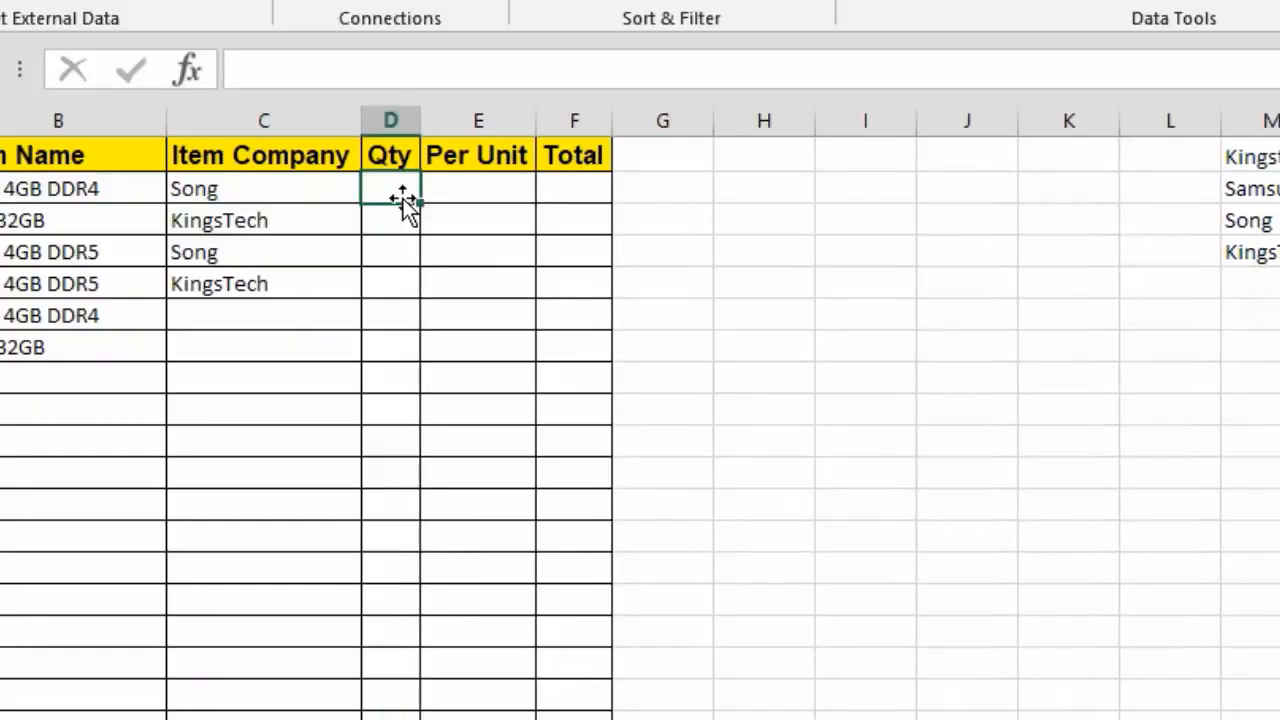
Test the quantity rule by entering 1, 2 and finally 3 in Qty cell D2.
{"action": "type", "text": "1"}
{"action": "key", "text": "Return"}
{"action": "left_click", "coordinate": [403, 192]}
{"action": "type", "text": "2"}
{"action": "key", "text": "Return"}
{"action": "left_click", "coordinate": [403, 192]}
{"action": "type", "text": "3"}
{"action": "key", "text": "Return"}
Try to enter 0 as the quantity in D2 to test the validation rule.
{"action": "left_click", "coordinate": [404, 195]}
{"action": "type", "text": "0"}
{"action": "key", "text": "Return"}
{"action": "key", "text": "Tab"}
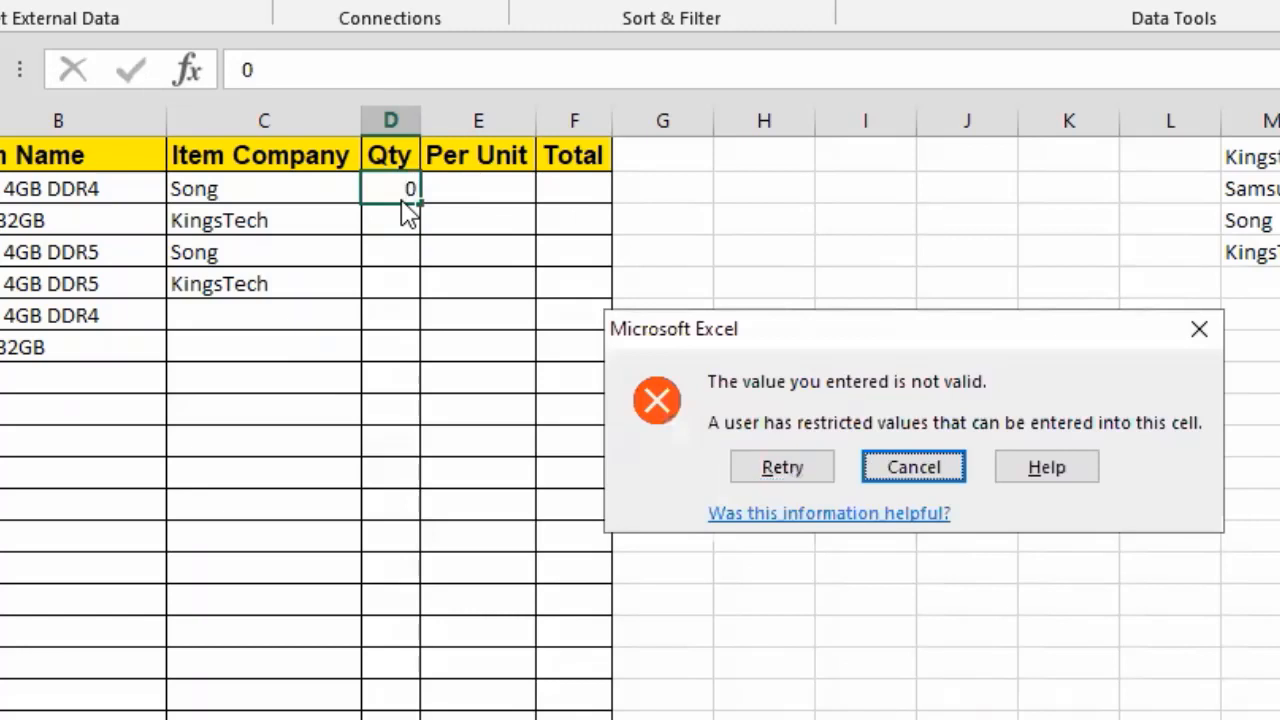
{"action": "key", "text": "Return"}
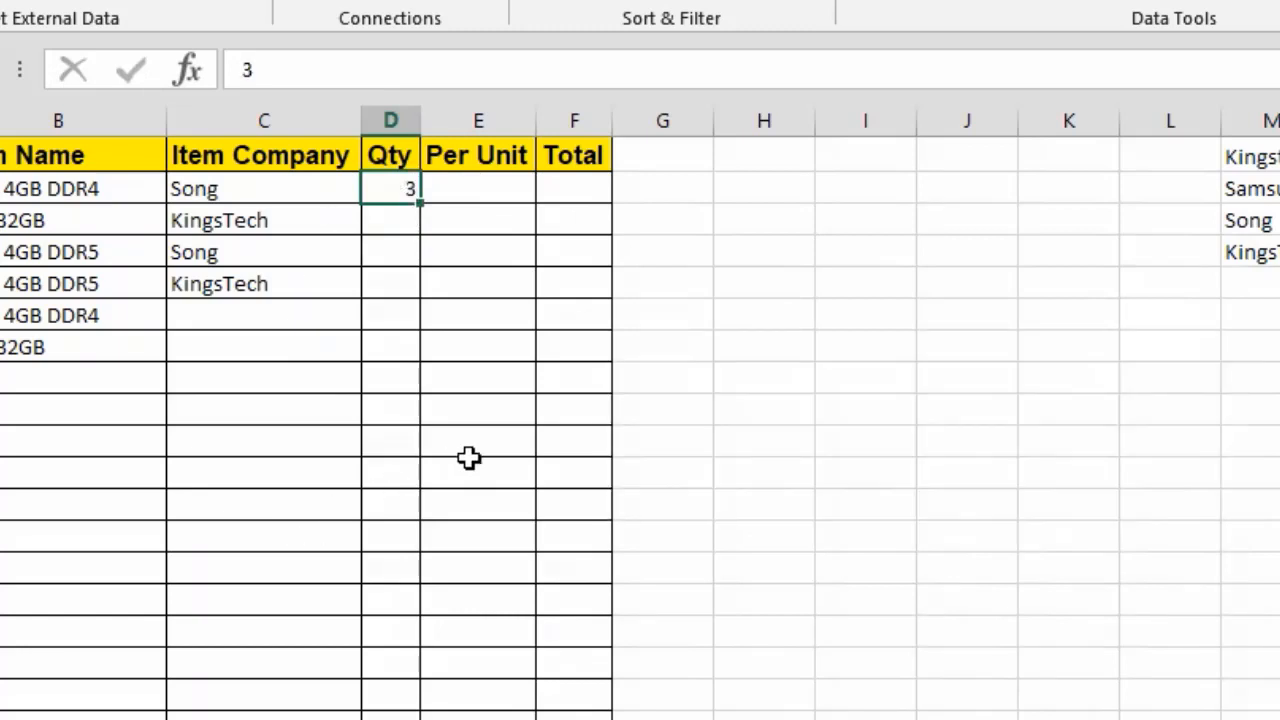
{"action": "left_click", "coordinate": [745, 320]}
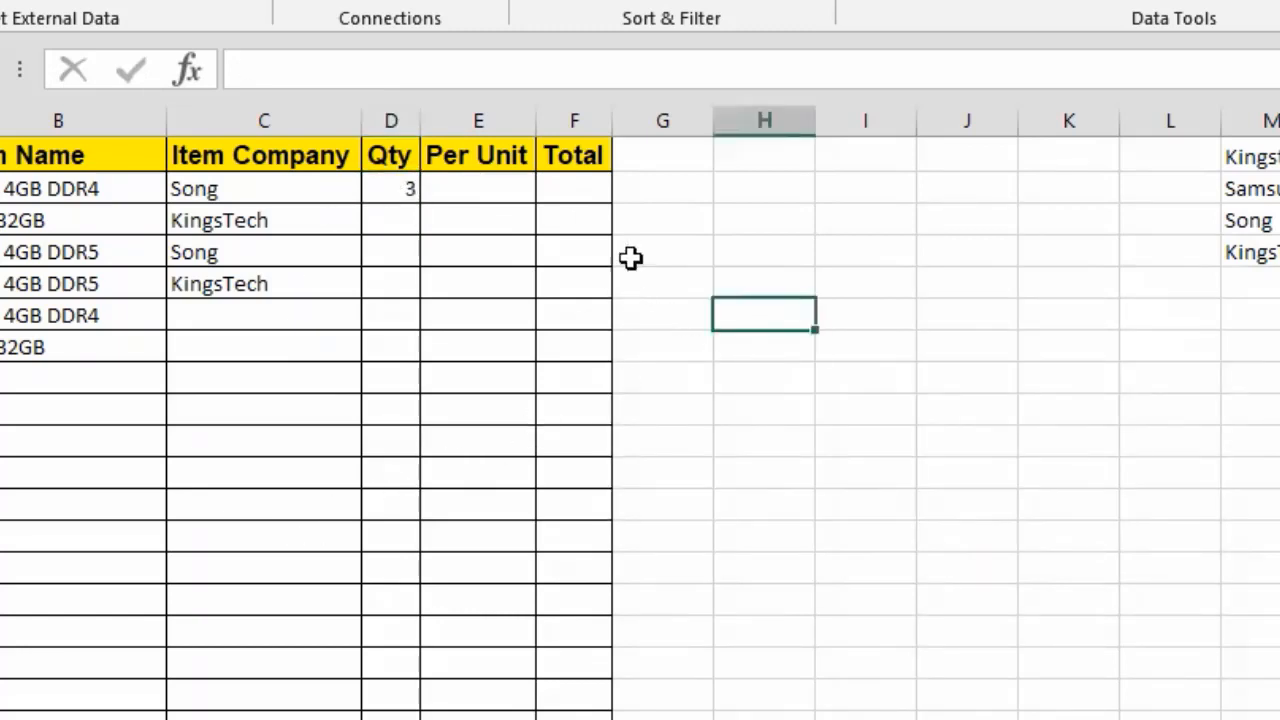
Enter 400 as the Per Unit price in E2.
{"action": "left_click", "coordinate": [593, 186]}
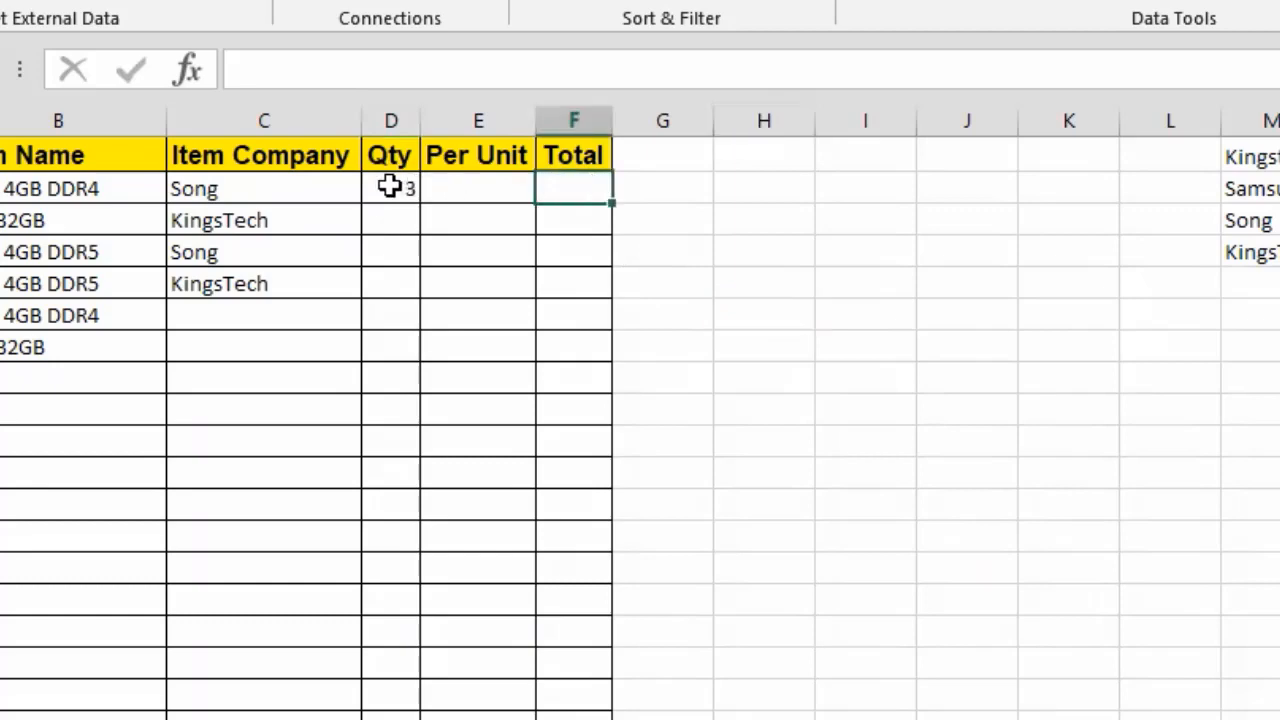
{"action": "left_click", "coordinate": [446, 194]}
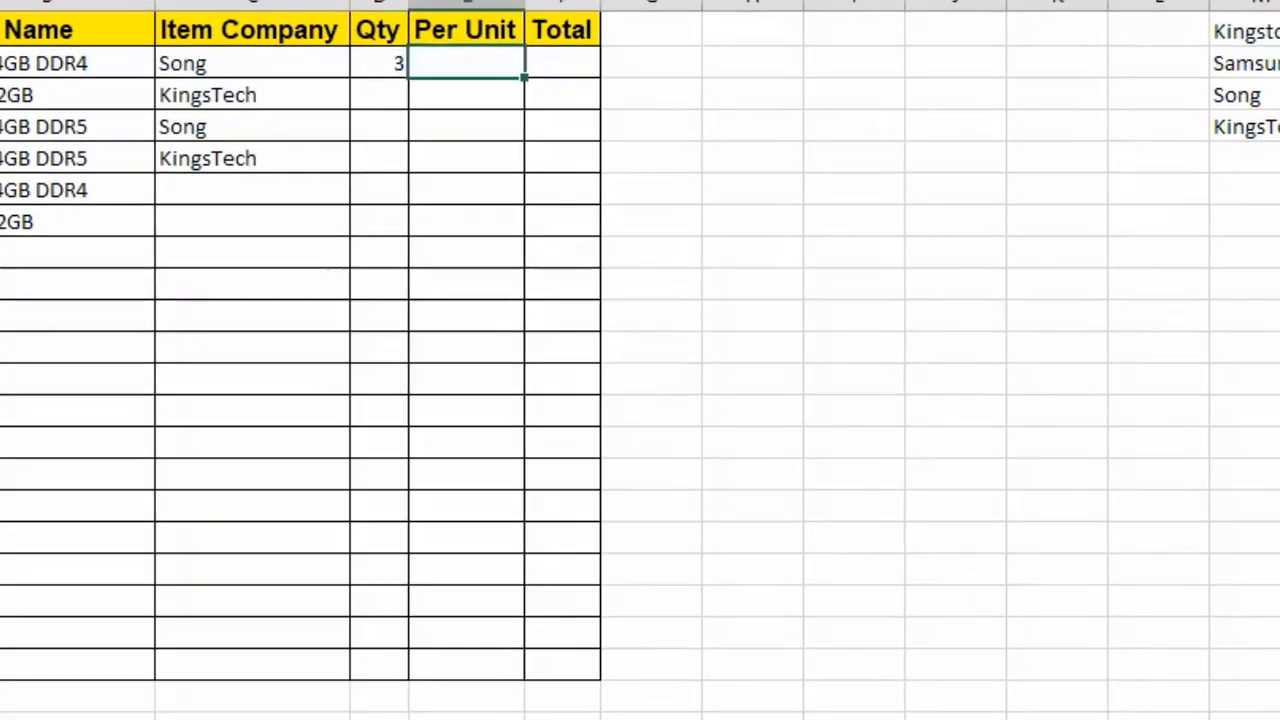
{"action": "type", "text": "400"}
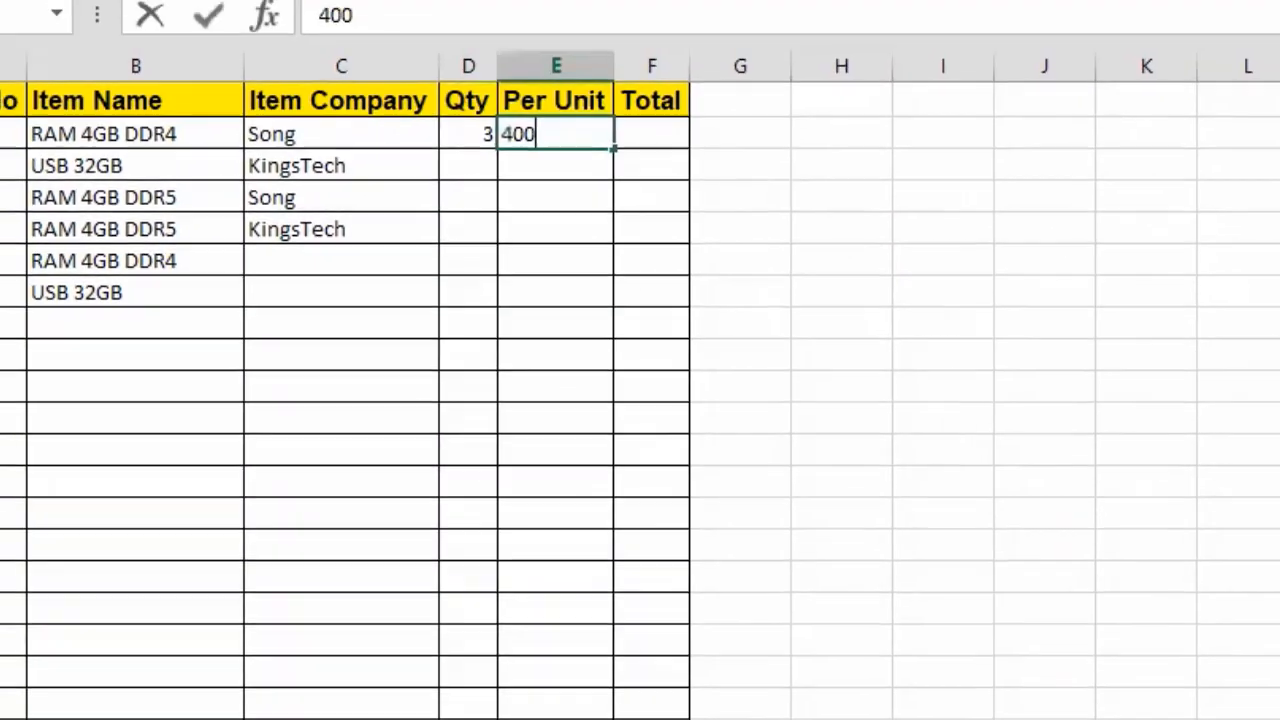
{"action": "key", "text": "Return"}
{"action": "key", "text": "Up"}
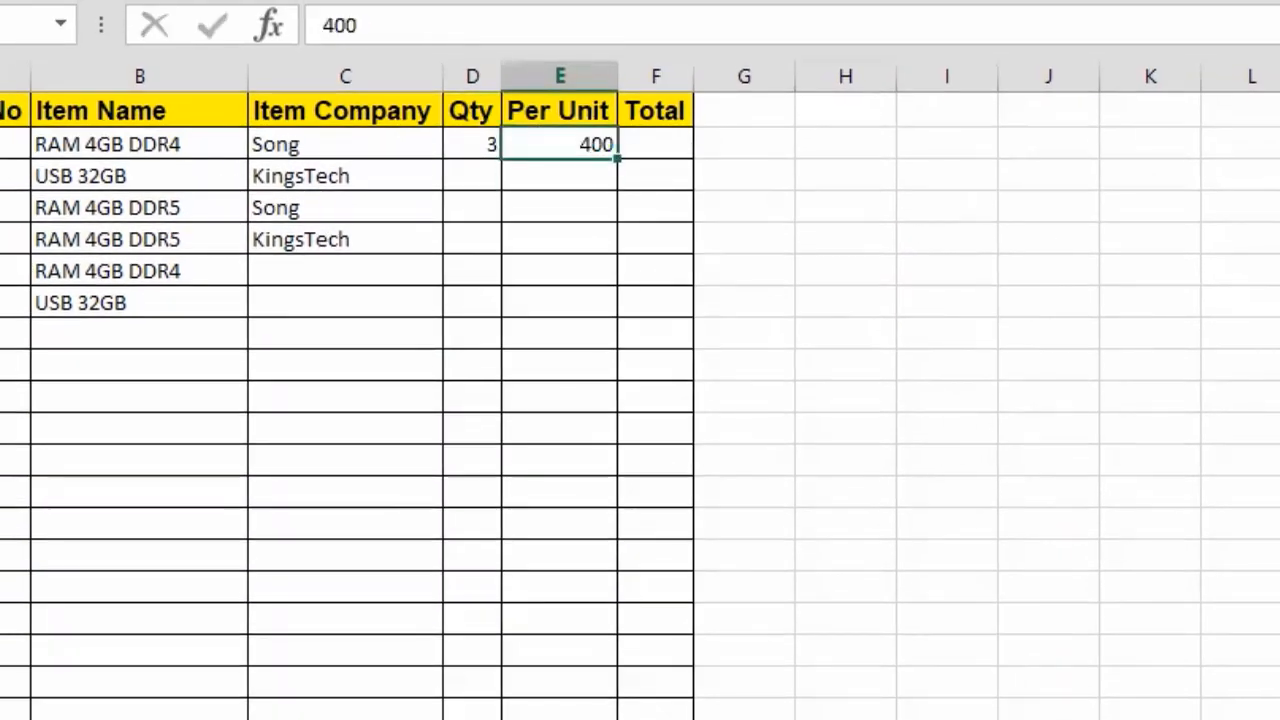
Calculate the Total in F2 with =E2*D2 and fill the formula down to F21.
{"action": "key", "text": "Right"}
{"action": "type", "text": "="}
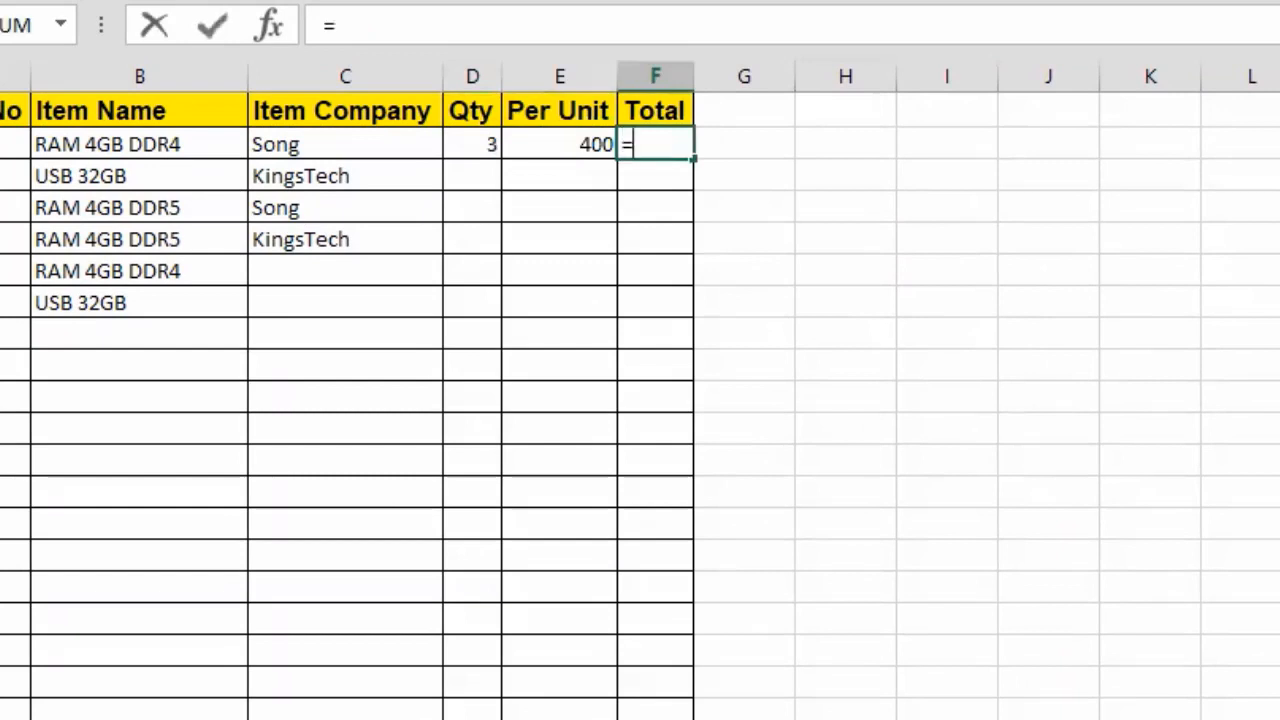
{"action": "key", "text": "Left"}
{"action": "type", "text": "*"}
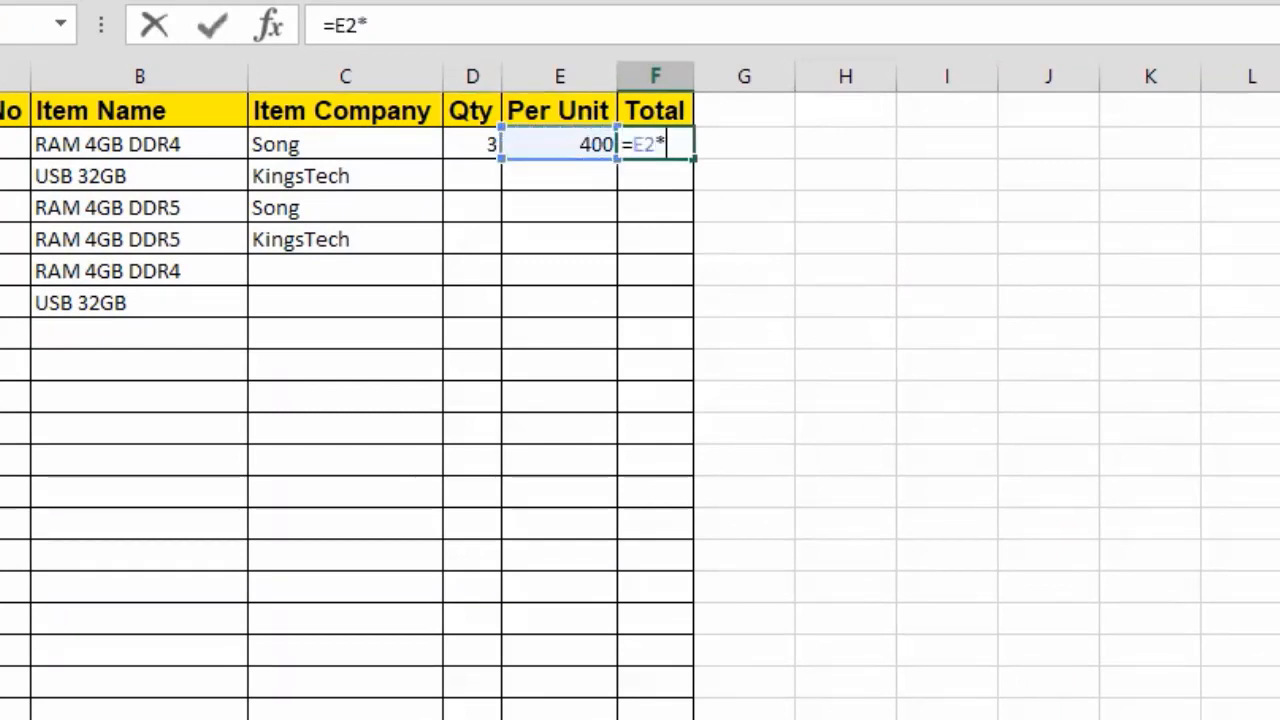
{"action": "key", "text": "Left"}
{"action": "key", "text": "Left"}
{"action": "key", "text": "Return"}
{"action": "key", "text": "Up"}
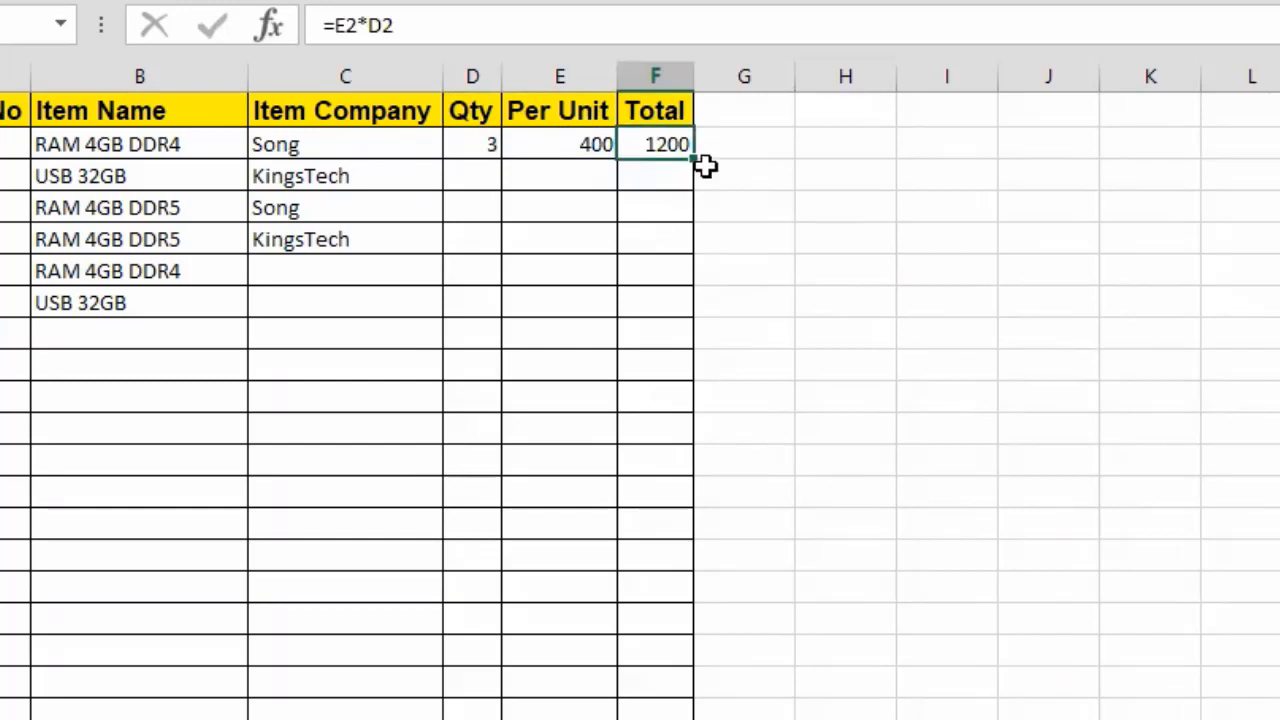
{"action": "left_click_drag", "start_coordinate": [700, 157], "coordinate": [697, 718]}
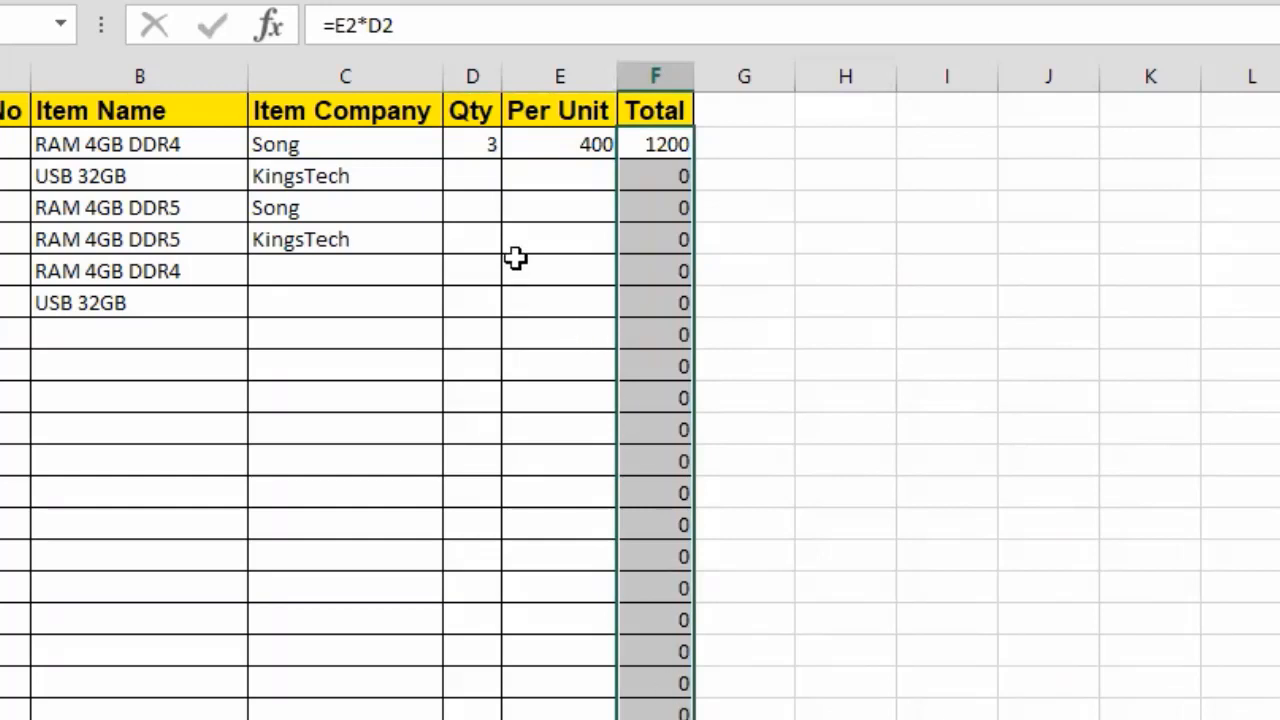
Enter a quantity of 5 in D3 and a Per Unit price of 500 in E3.
{"action": "left_click", "coordinate": [480, 175]}
{"action": "type", "text": "5"}
{"action": "key", "text": "Tab"}
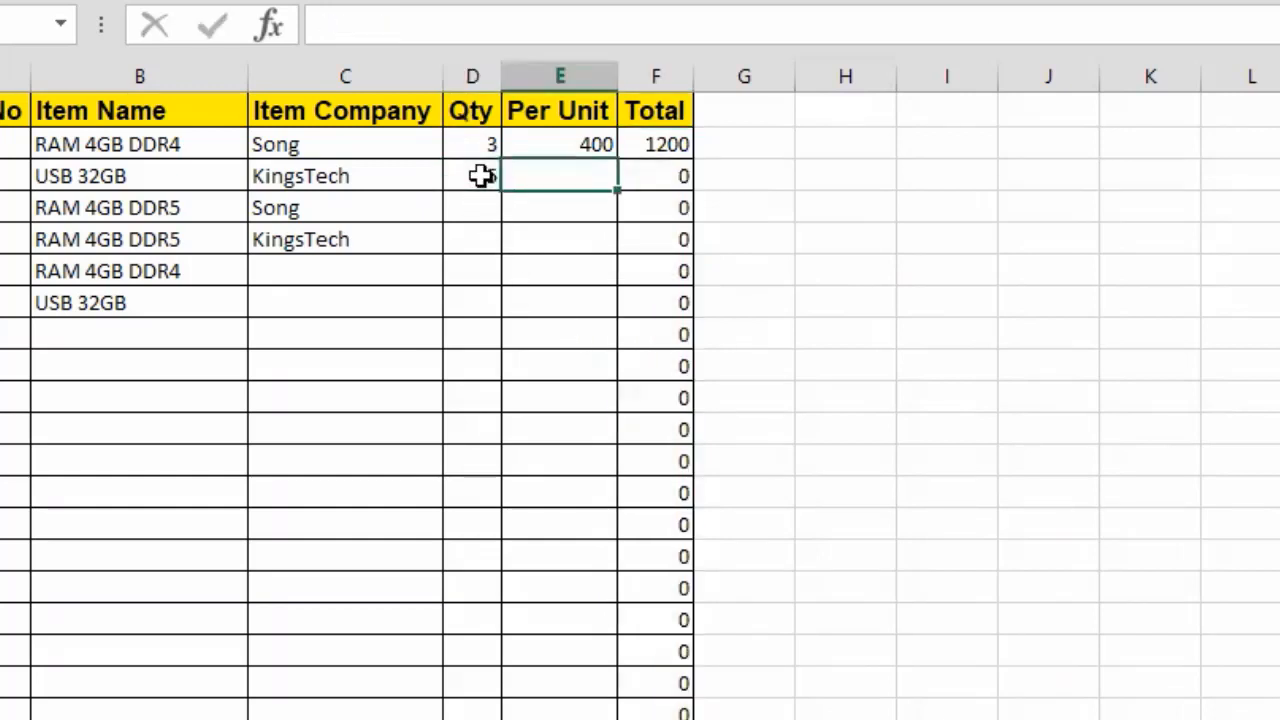
{"action": "type", "text": "500"}
{"action": "key", "text": "Return"}
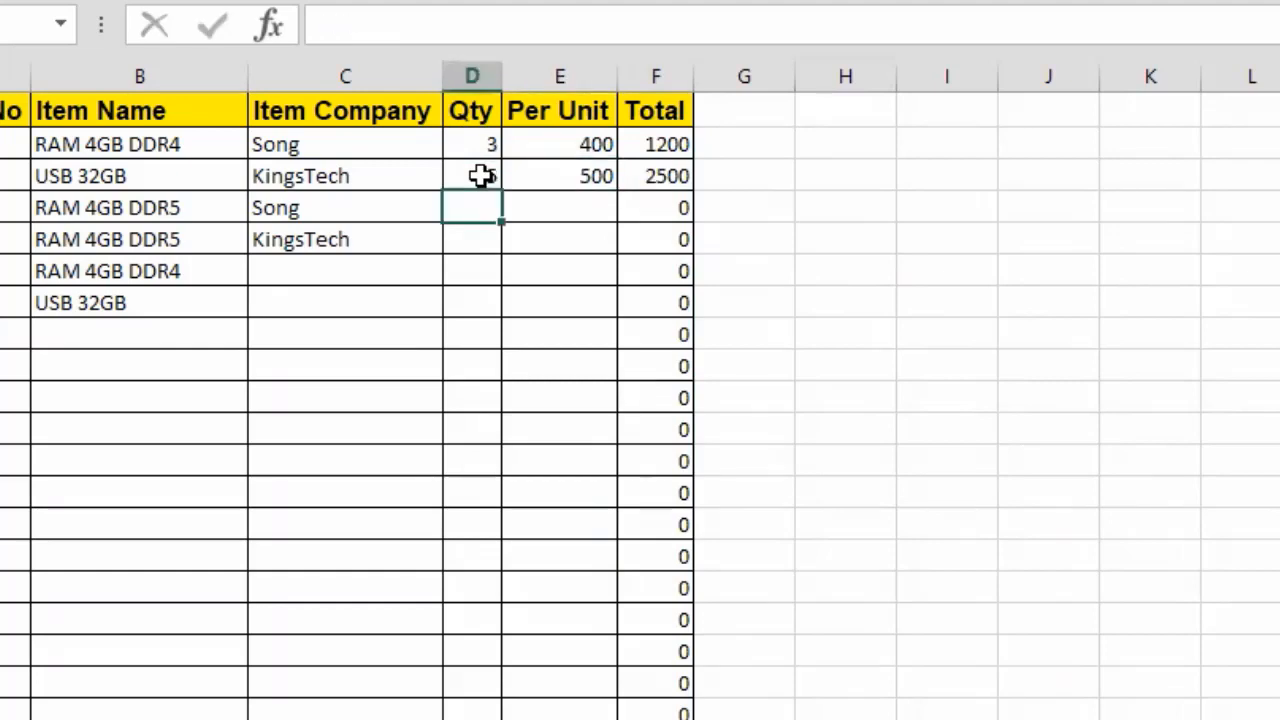
Add up the Total column in F22 with =SUM(F2:F21).
{"action": "scroll", "coordinate": [671, 408], "scroll_direction": "down", "scroll_amount": 4}
{"action": "left_click", "coordinate": [671, 408]}
{"action": "scroll", "coordinate": [671, 408], "scroll_direction": "up", "scroll_amount": 4}
{"action": "key", "text": "alt+equal"}
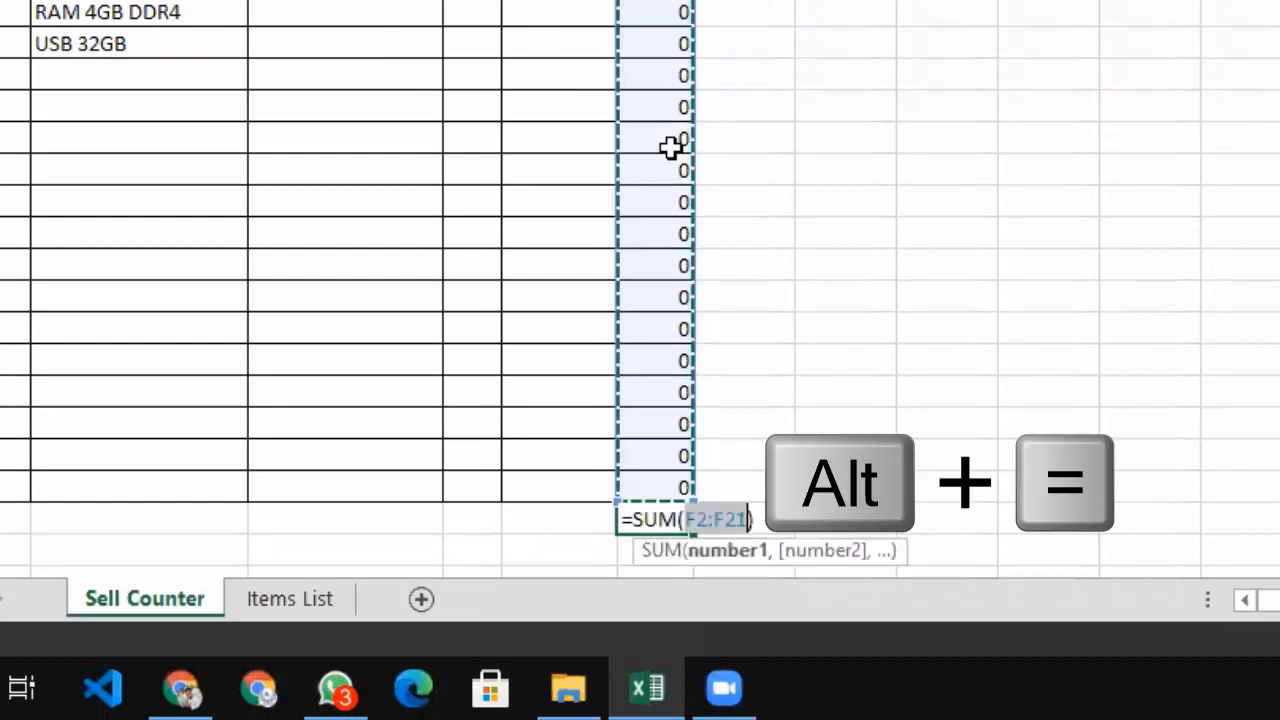
{"action": "key", "text": "Return"}
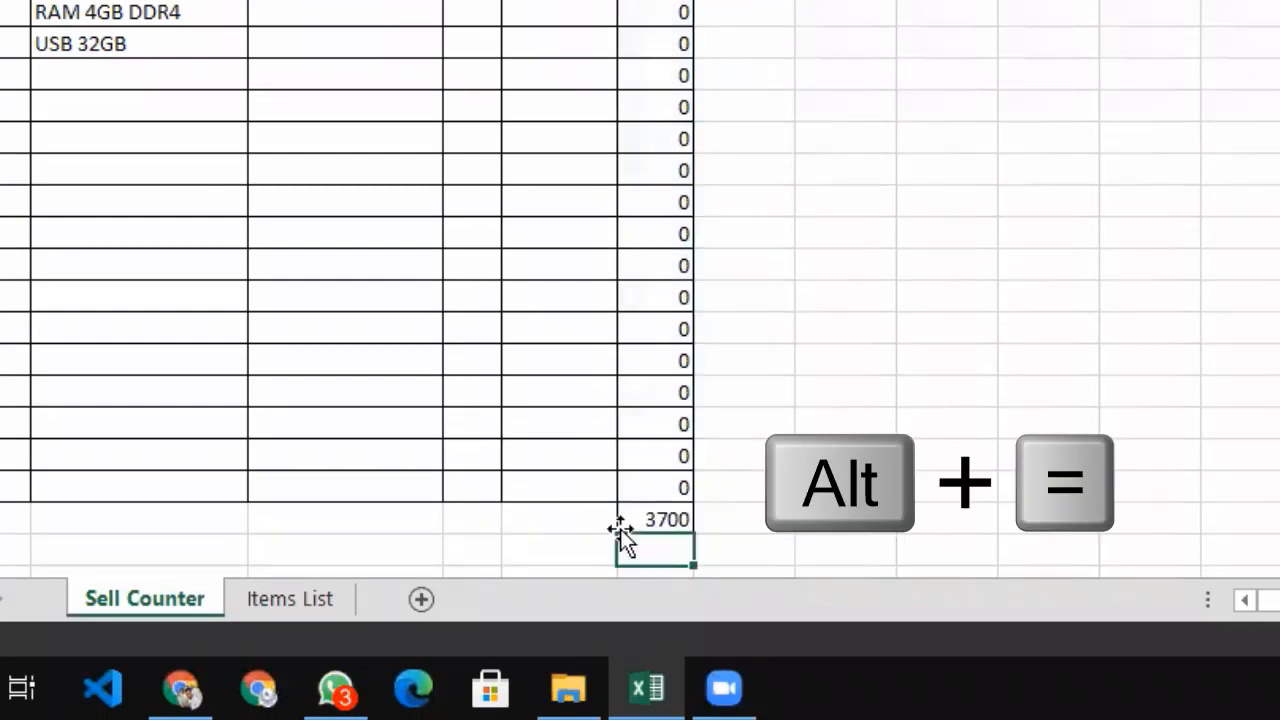
Label the sum row by entering Total in E22.
{"action": "left_click", "coordinate": [588, 516]}
{"action": "type", "text": "Total"}
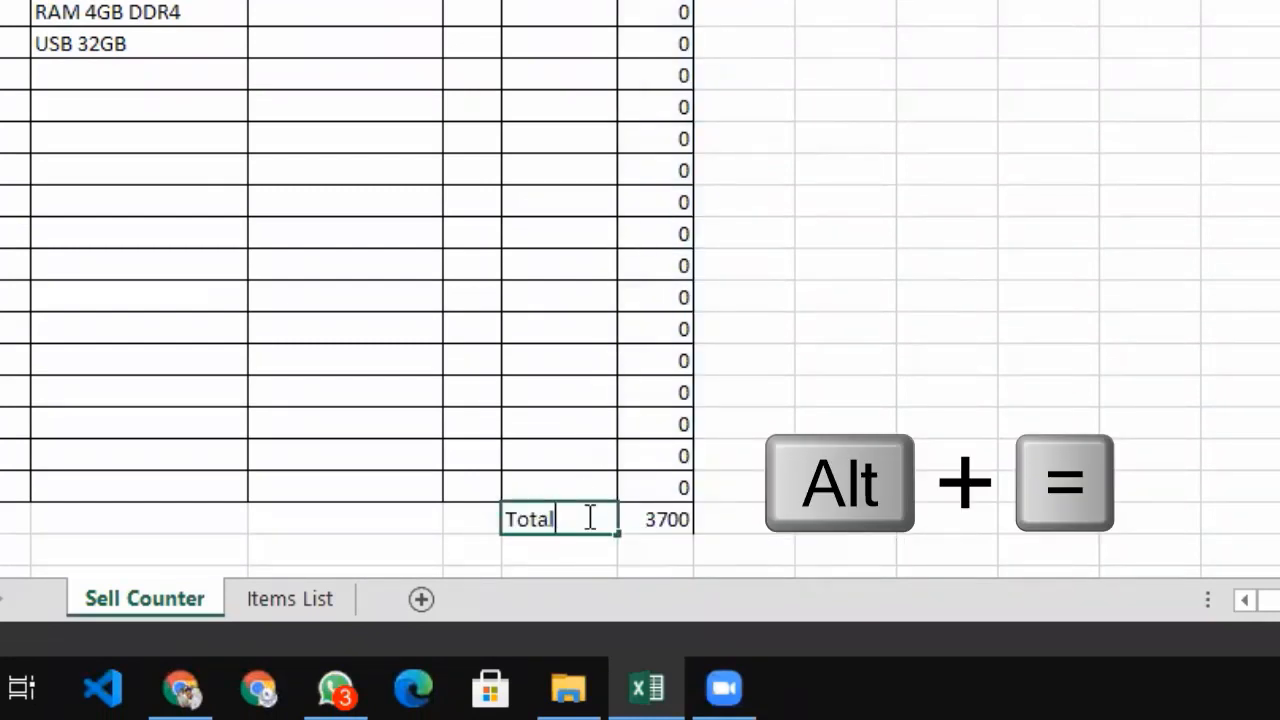
{"action": "key", "text": "Return"}
Apply the Total cell style to the grand total in F22.
{"action": "left_click", "coordinate": [654, 514]}
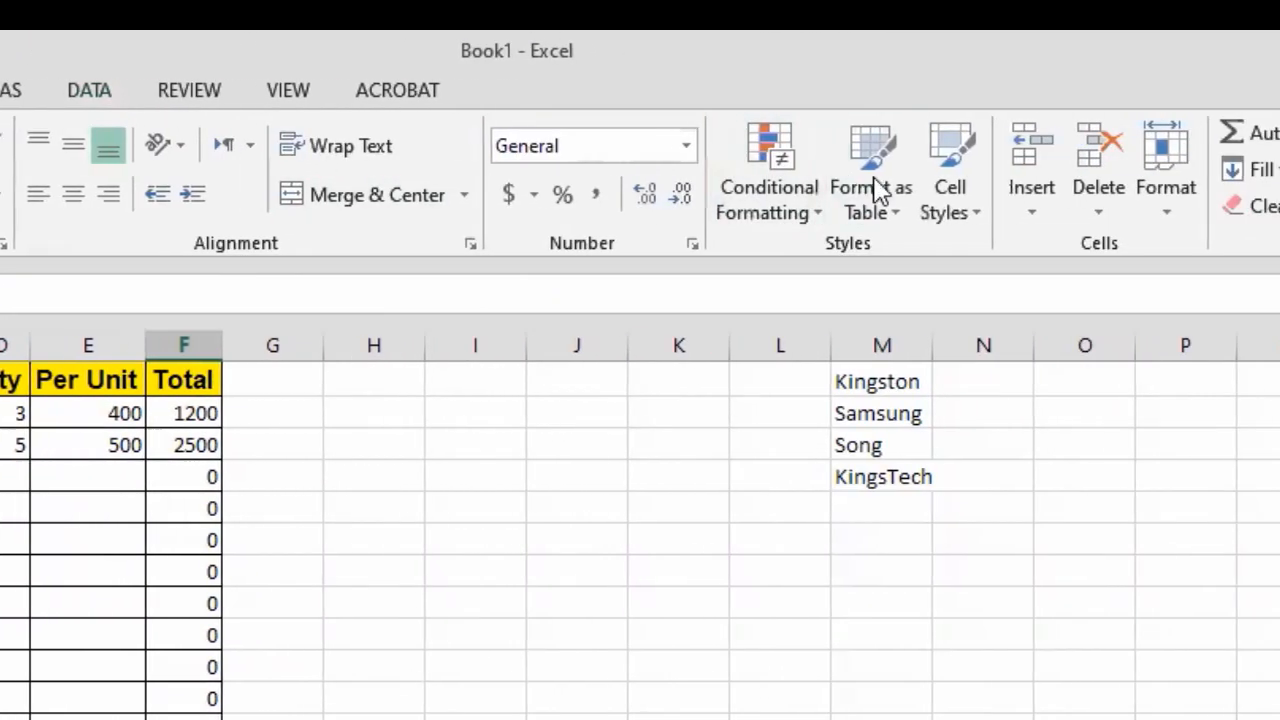
{"action": "left_click", "coordinate": [943, 206]}
{"action": "left_click", "coordinate": [1243, 446]}
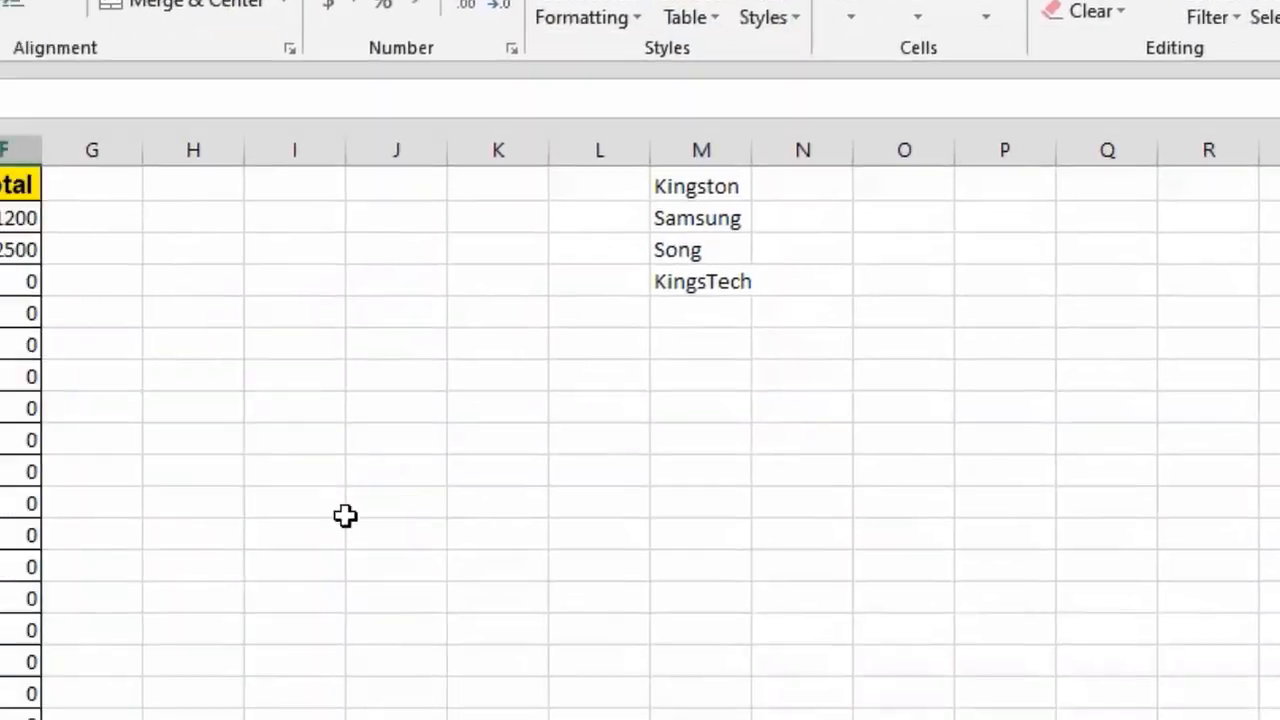
{"action": "left_click", "coordinate": [254, 592]}
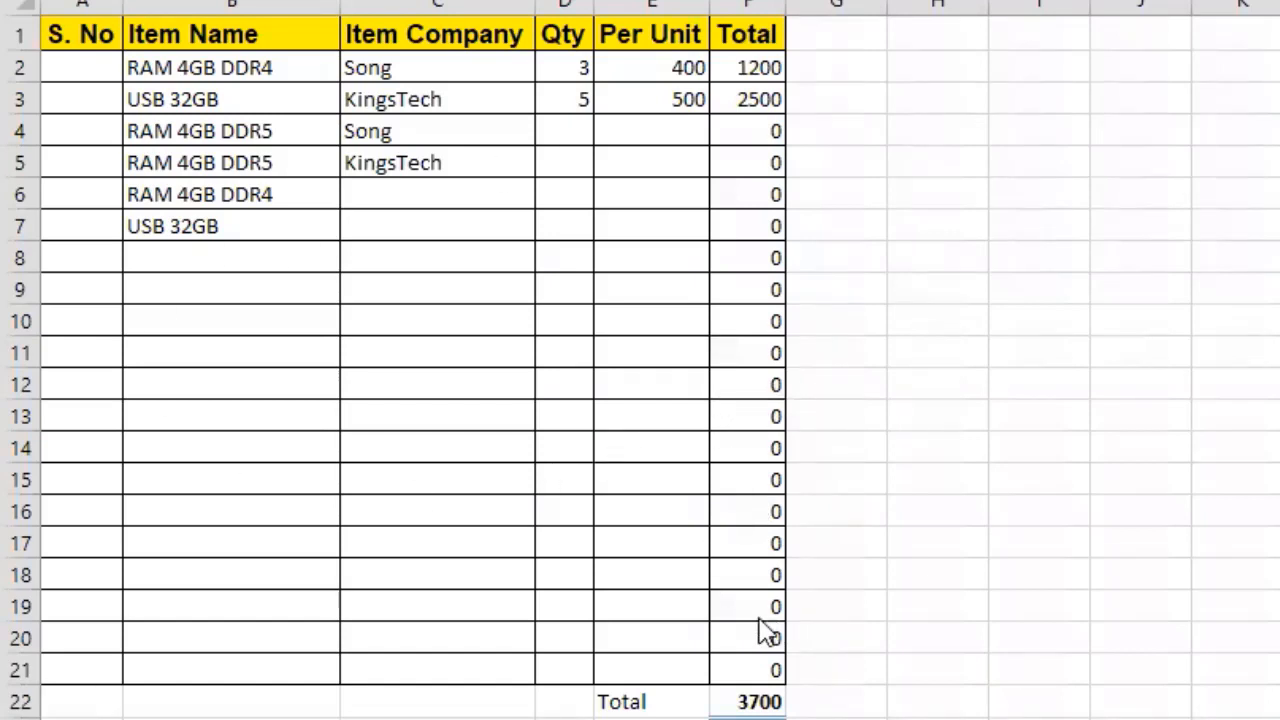
Add a blank worksheet after Sell Counter, and open the recent workbook Lookup.xlsx at name cell D3 of its VLOOKUP sheet.
{"action": "left_click", "coordinate": [1039, 448]}
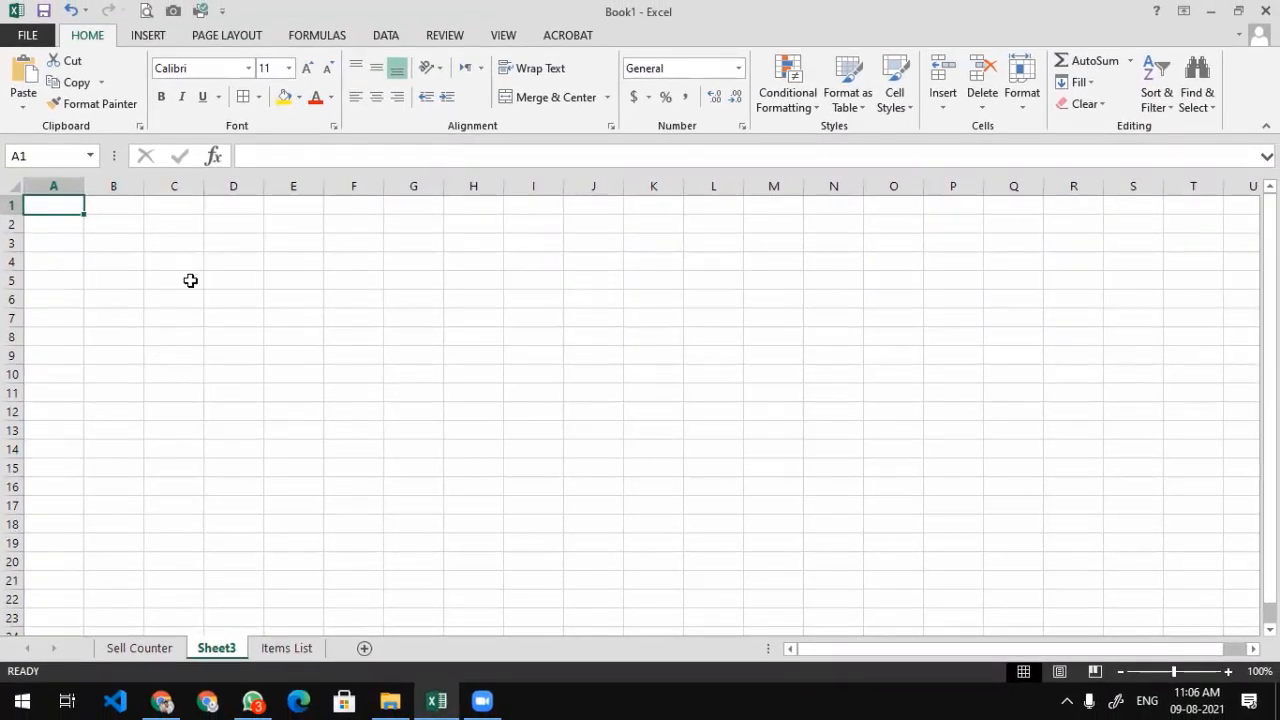
{"action": "left_click", "coordinate": [26, 35]}
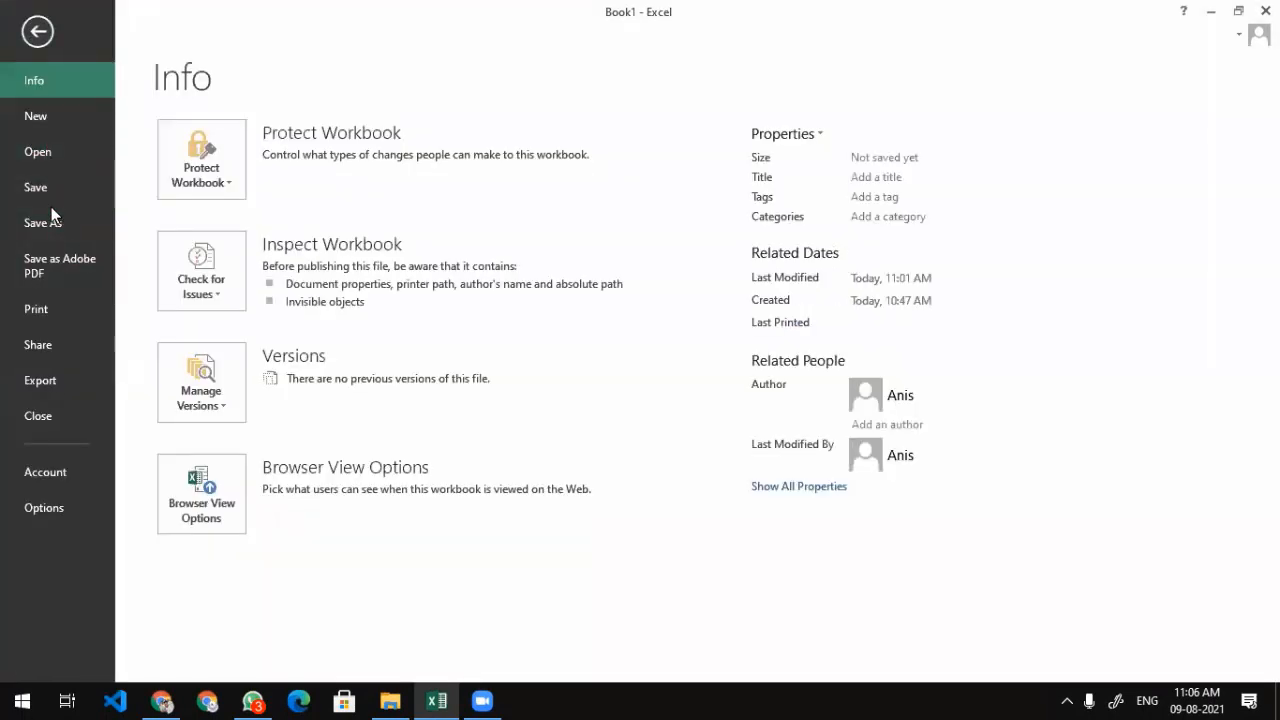
{"action": "left_click", "coordinate": [56, 152]}
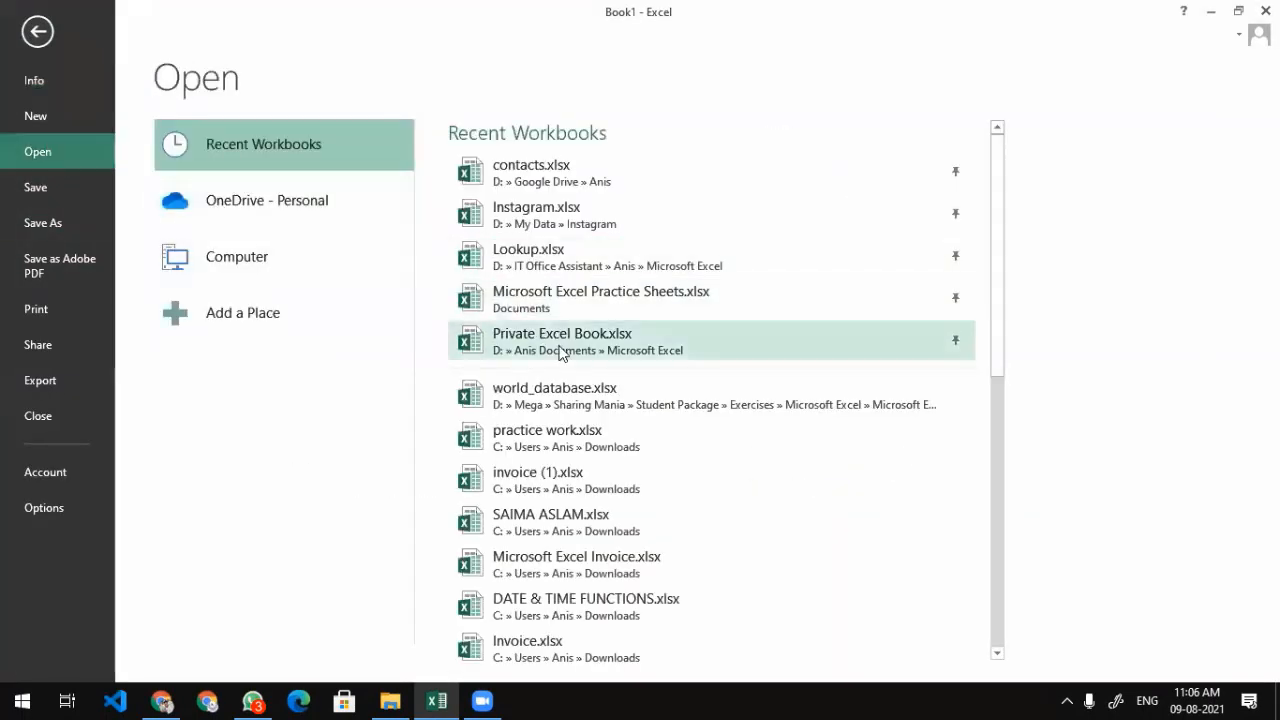
{"action": "left_click", "coordinate": [547, 258]}
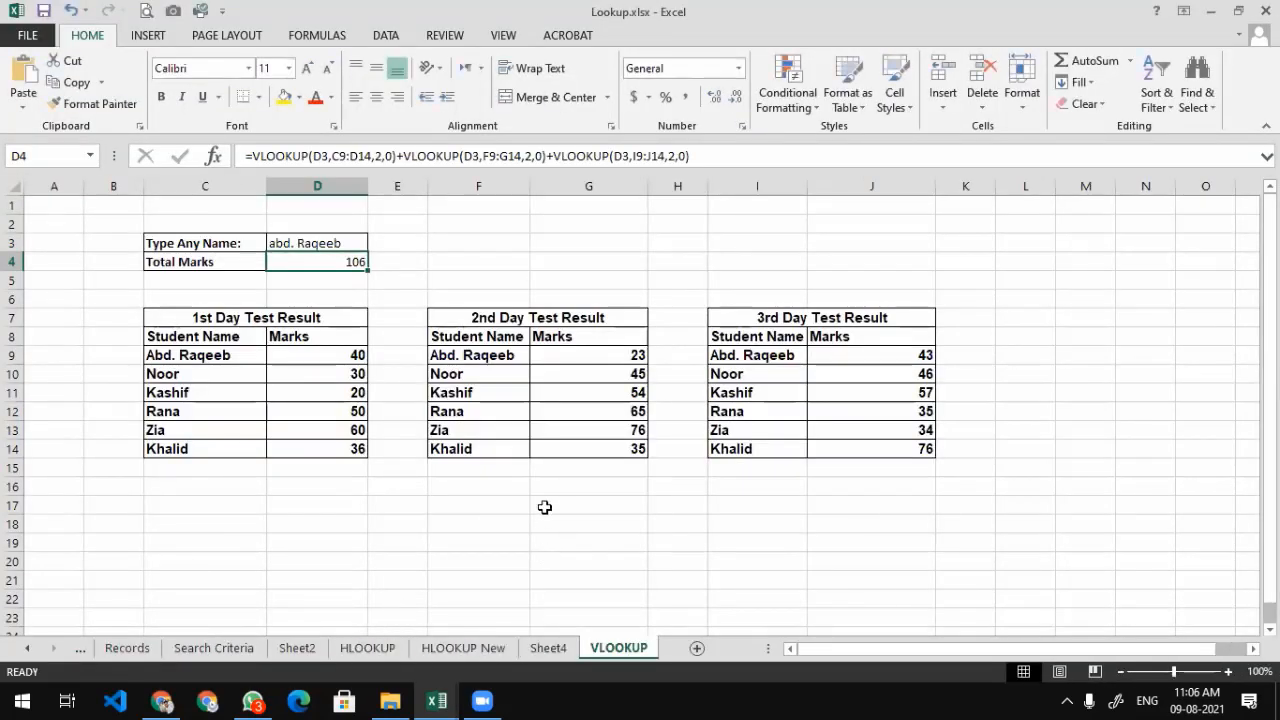
{"action": "left_click", "coordinate": [272, 241]}
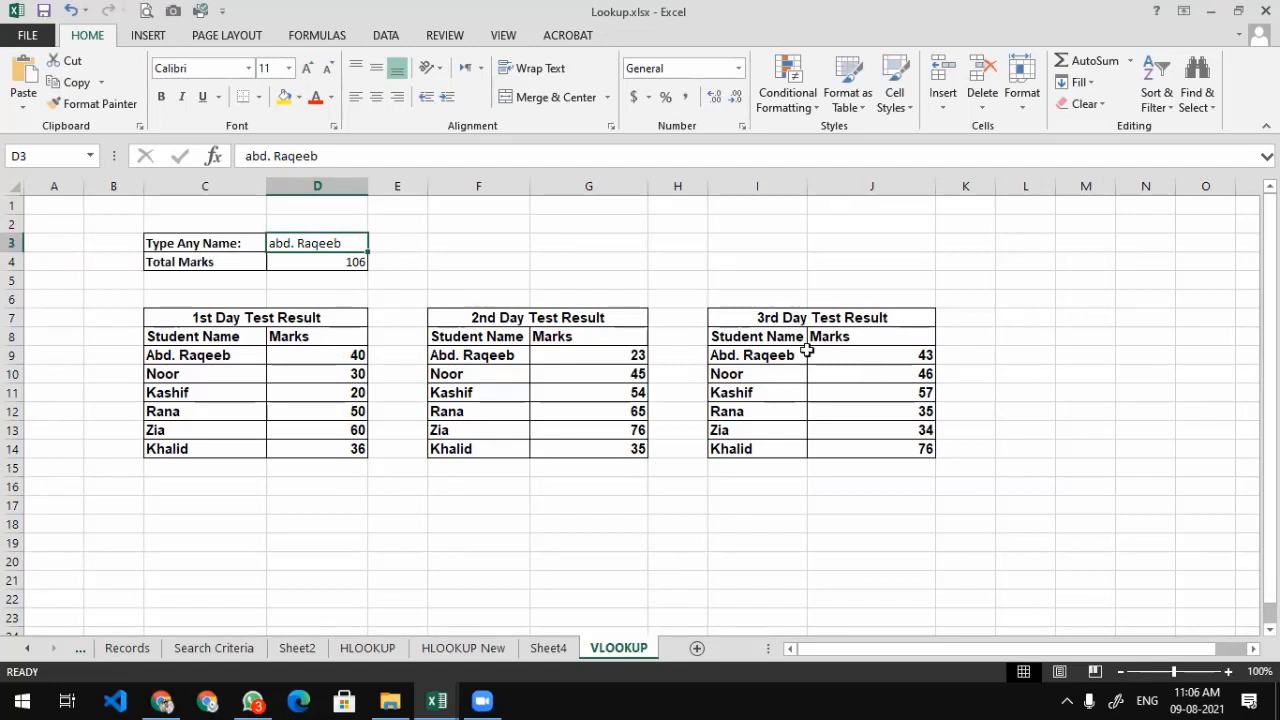
Add a new worksheet after the VLOOKUP sheet and name it Consolidate.
{"action": "left_click", "coordinate": [340, 270]}
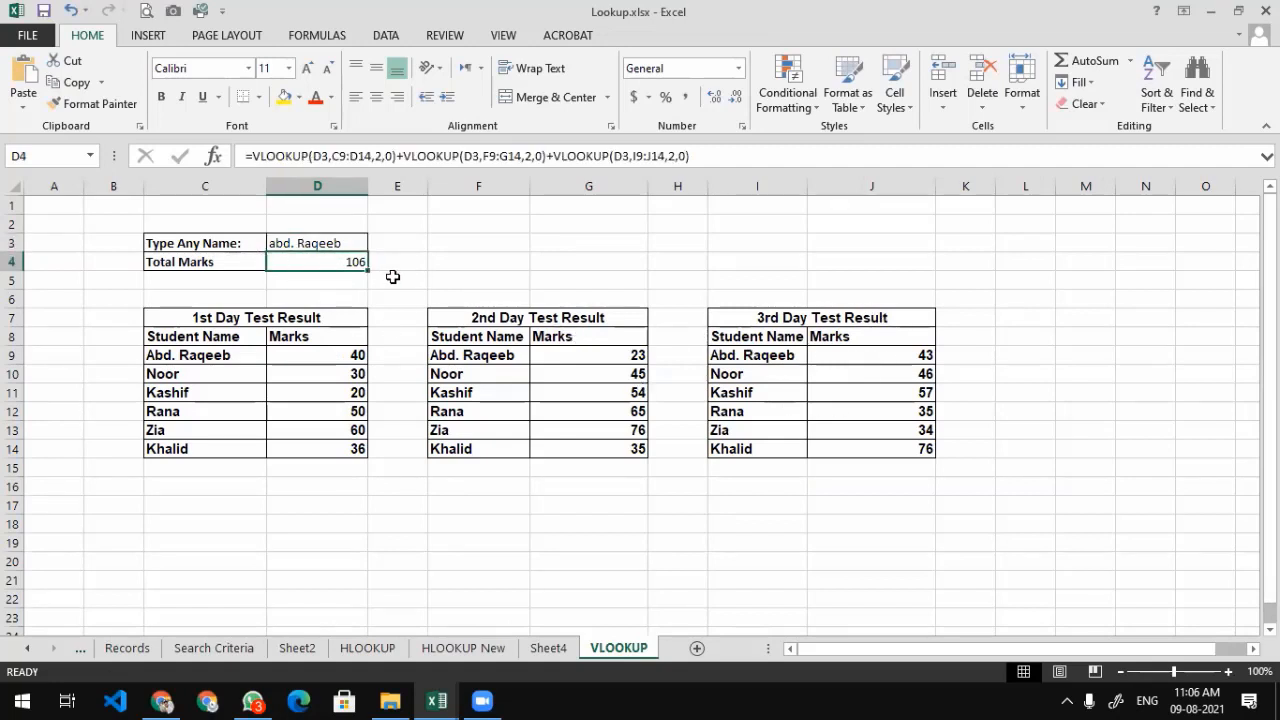
{"action": "scroll", "coordinate": [393, 277], "scroll_direction": "down", "scroll_amount": 6}
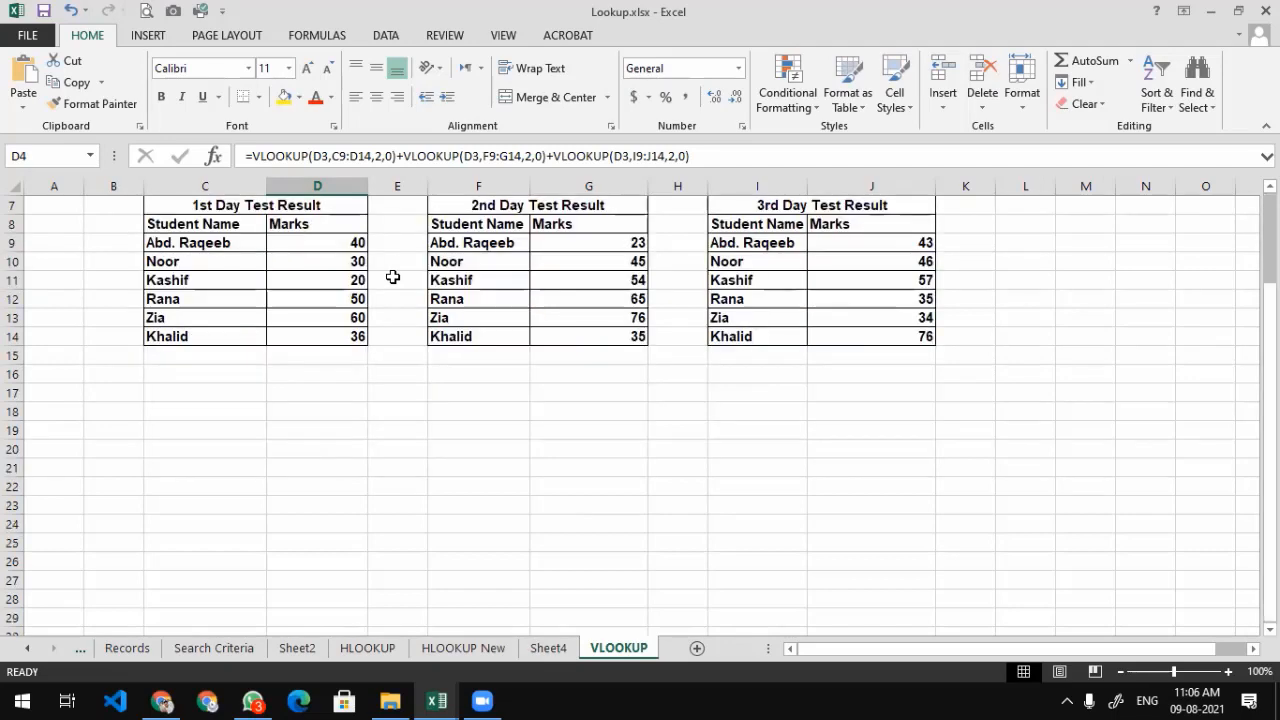
{"action": "left_click", "coordinate": [698, 648]}
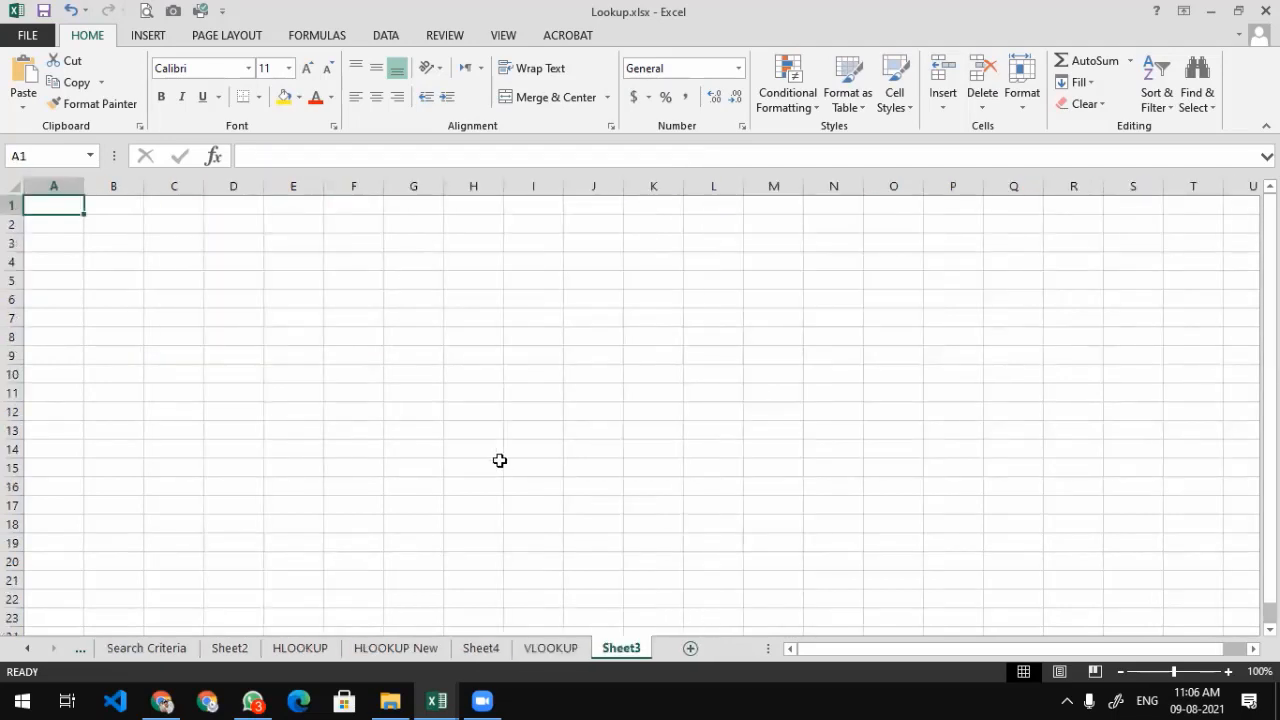
{"action": "double_click", "coordinate": [616, 648]}
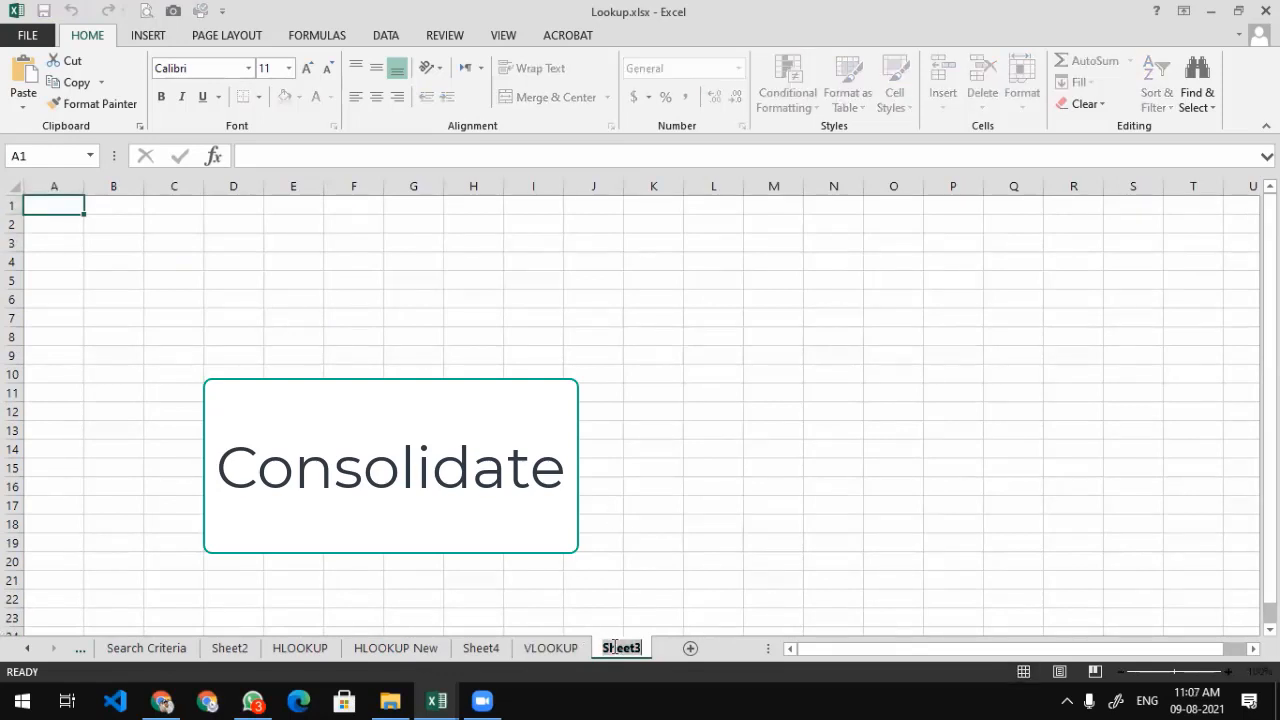
{"action": "type", "text": "Cons"}
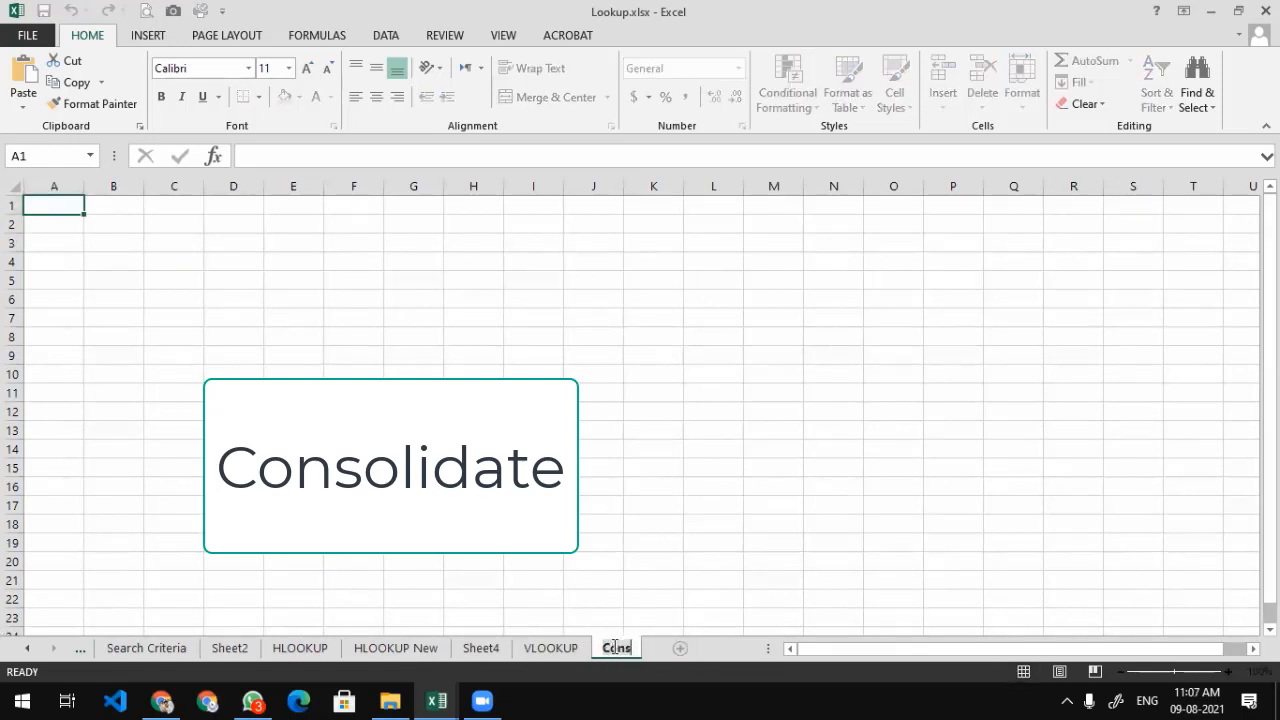
{"action": "type", "text": "olidatge"}
{"action": "key", "text": "Return"}
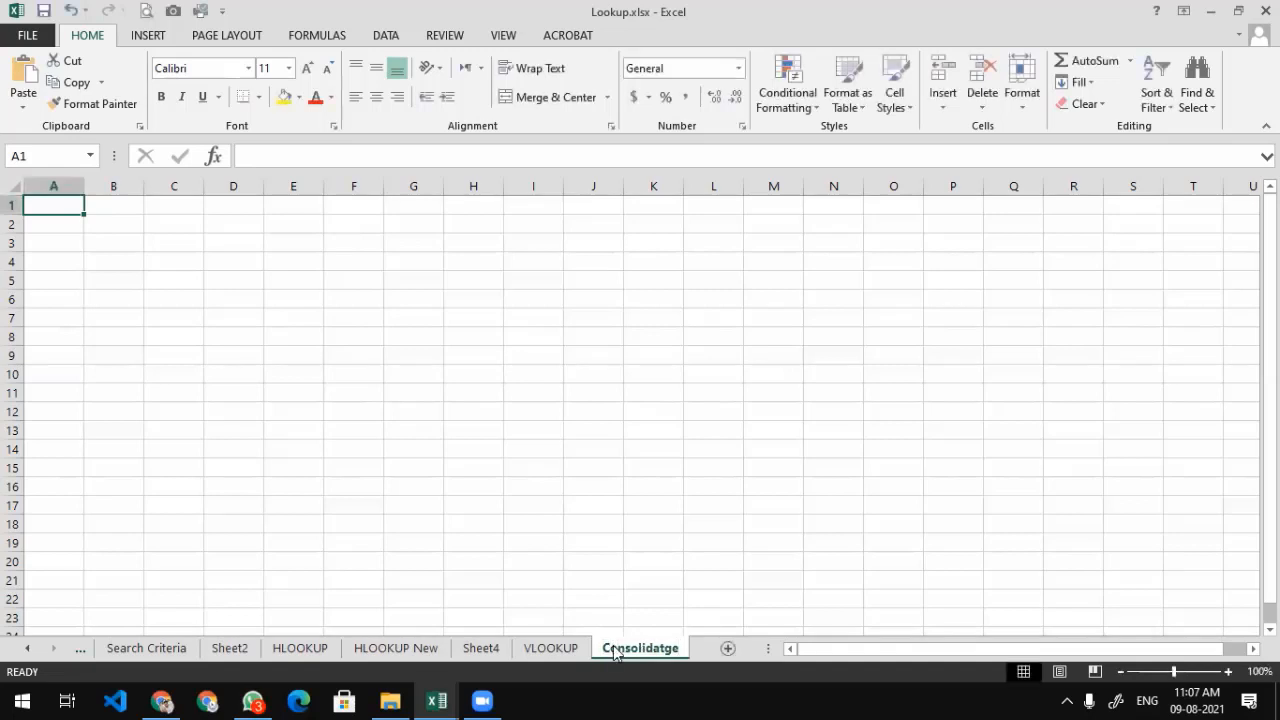
{"action": "key", "text": "F2"}
{"action": "double_click", "coordinate": [616, 648]}
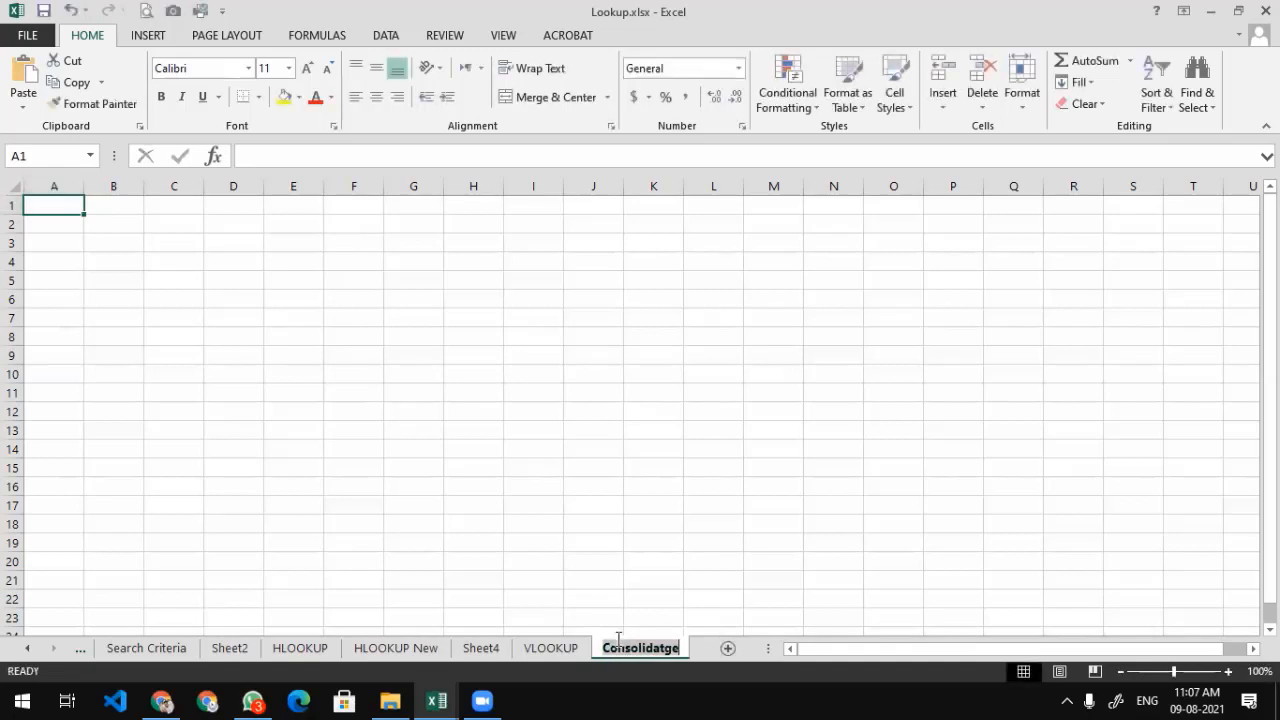
{"action": "type", "text": "Consolidate"}
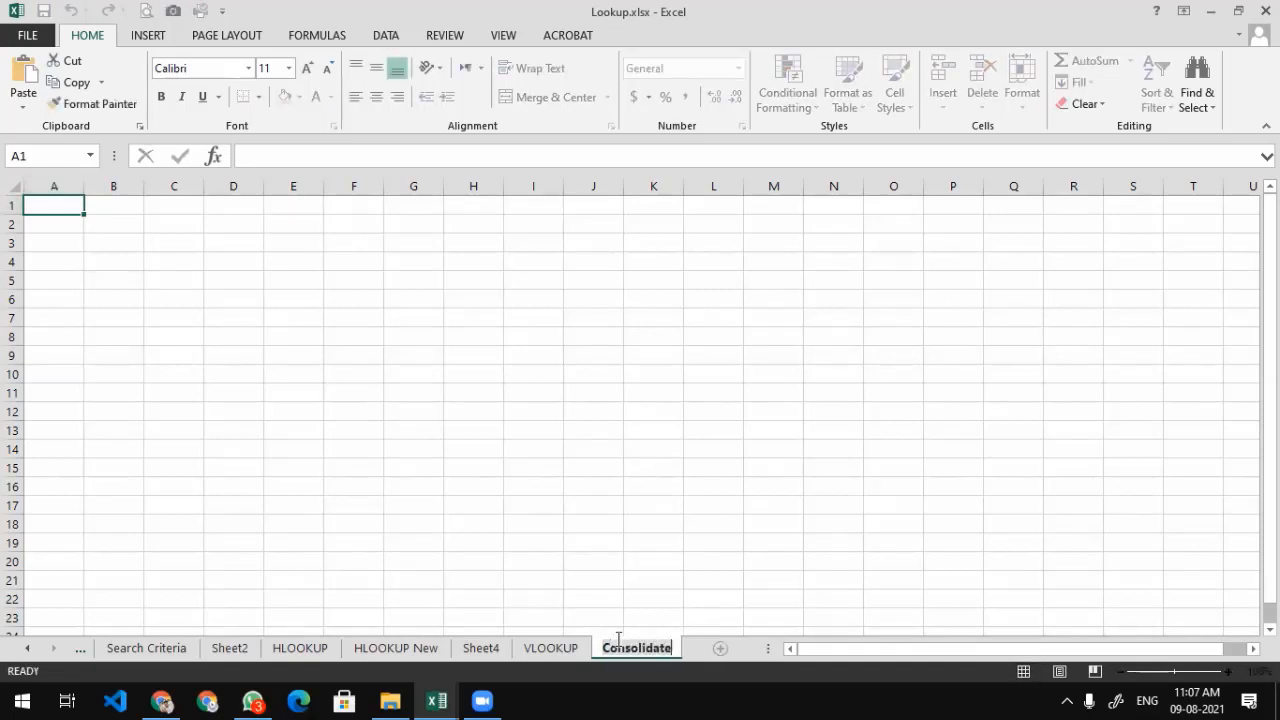
{"action": "key", "text": "Return"}
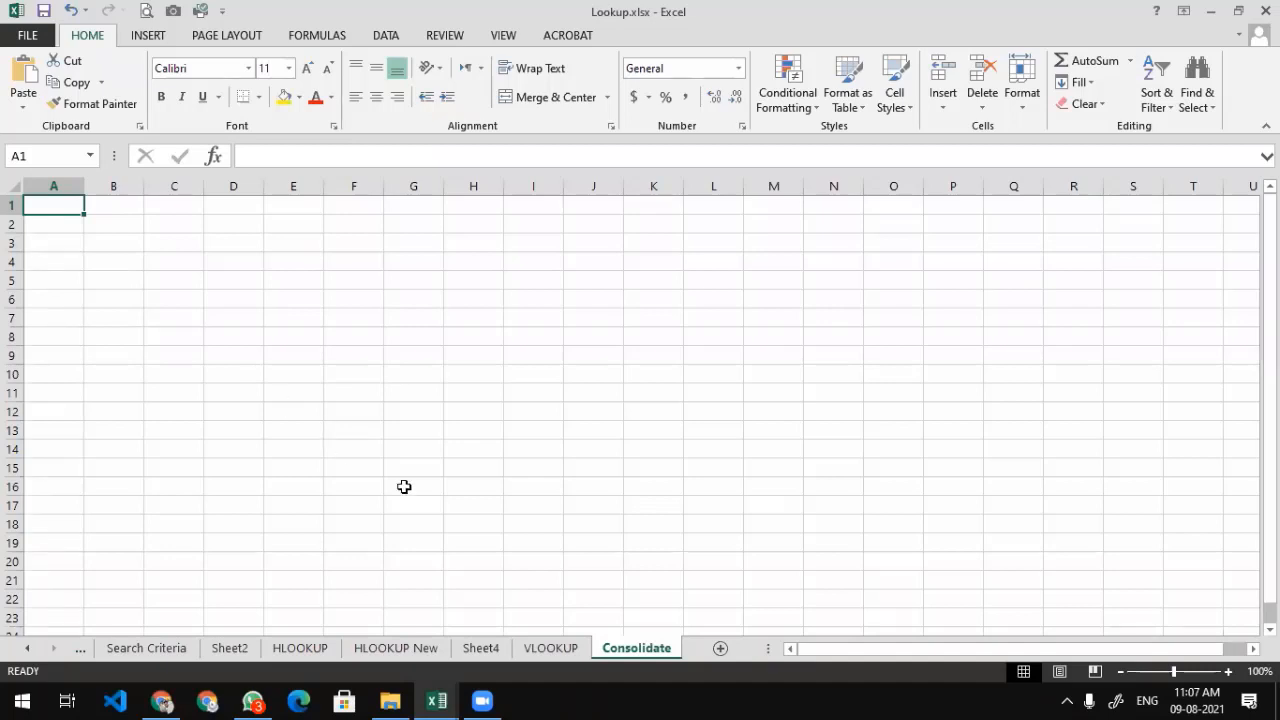
{"action": "left_click", "coordinate": [548, 648]}
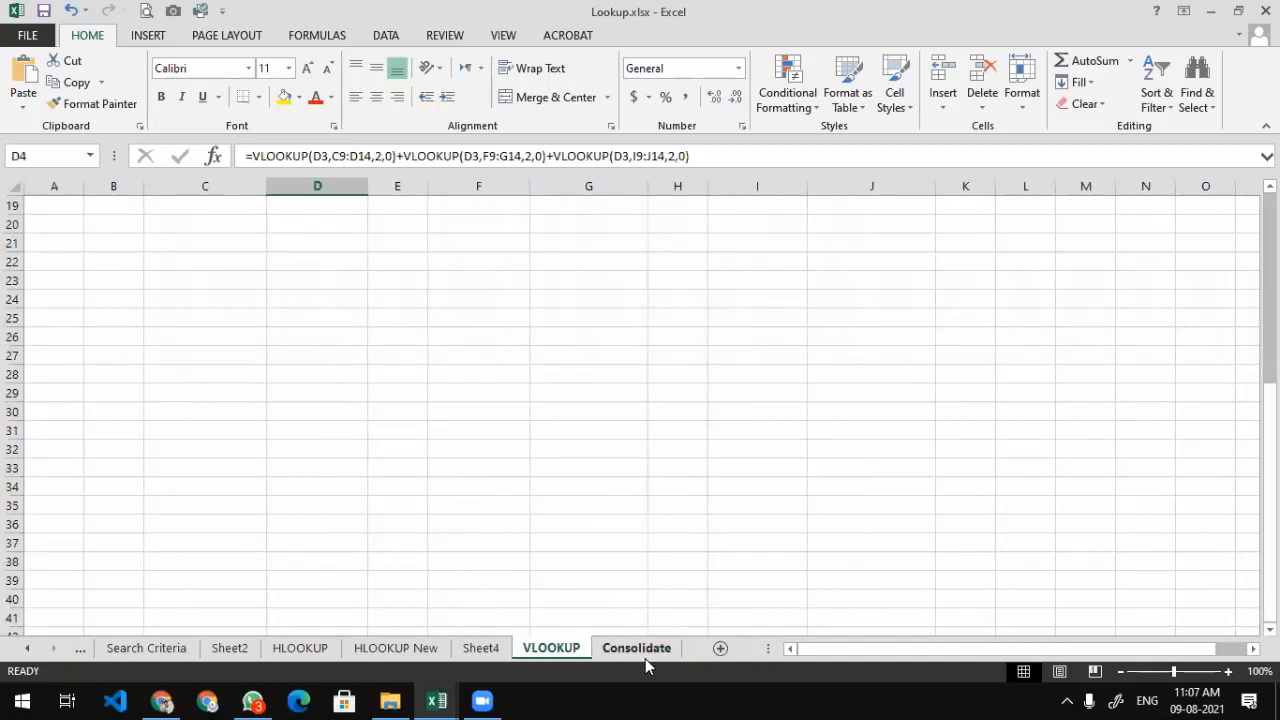
{"action": "left_click", "coordinate": [645, 651]}
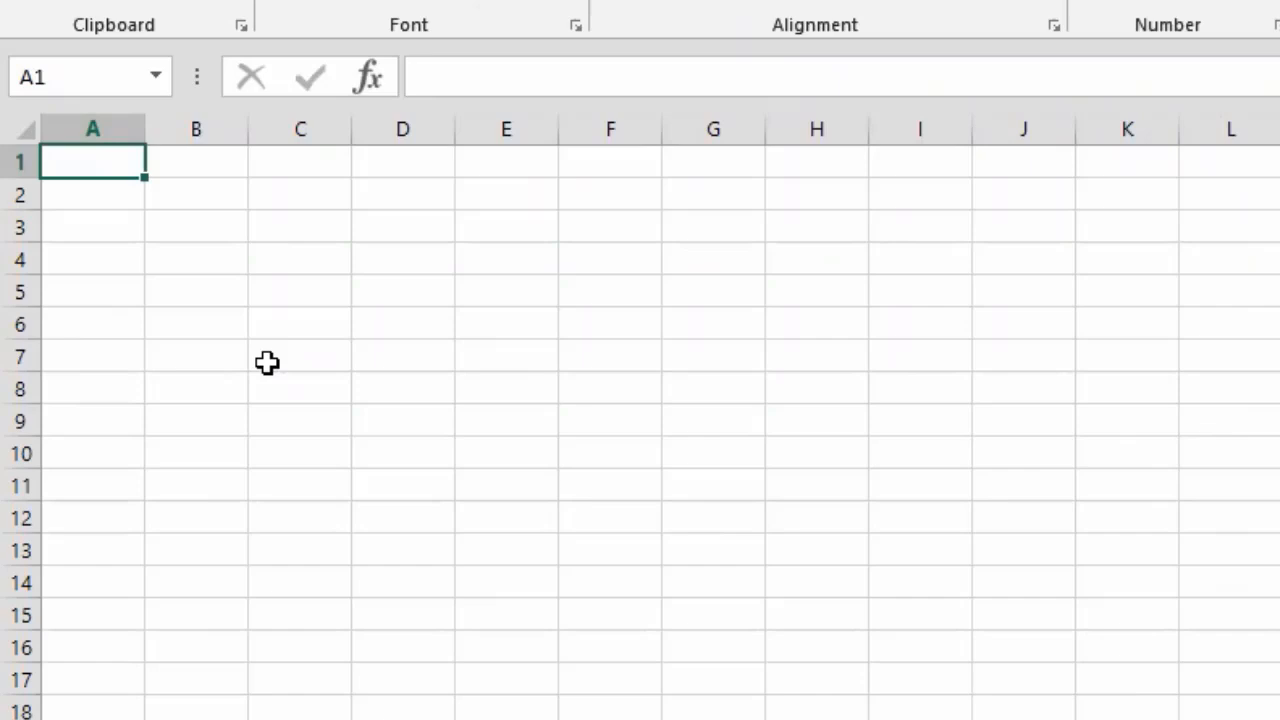
{"action": "type", "text": "J"}
{"action": "key", "text": "BackSpace"}
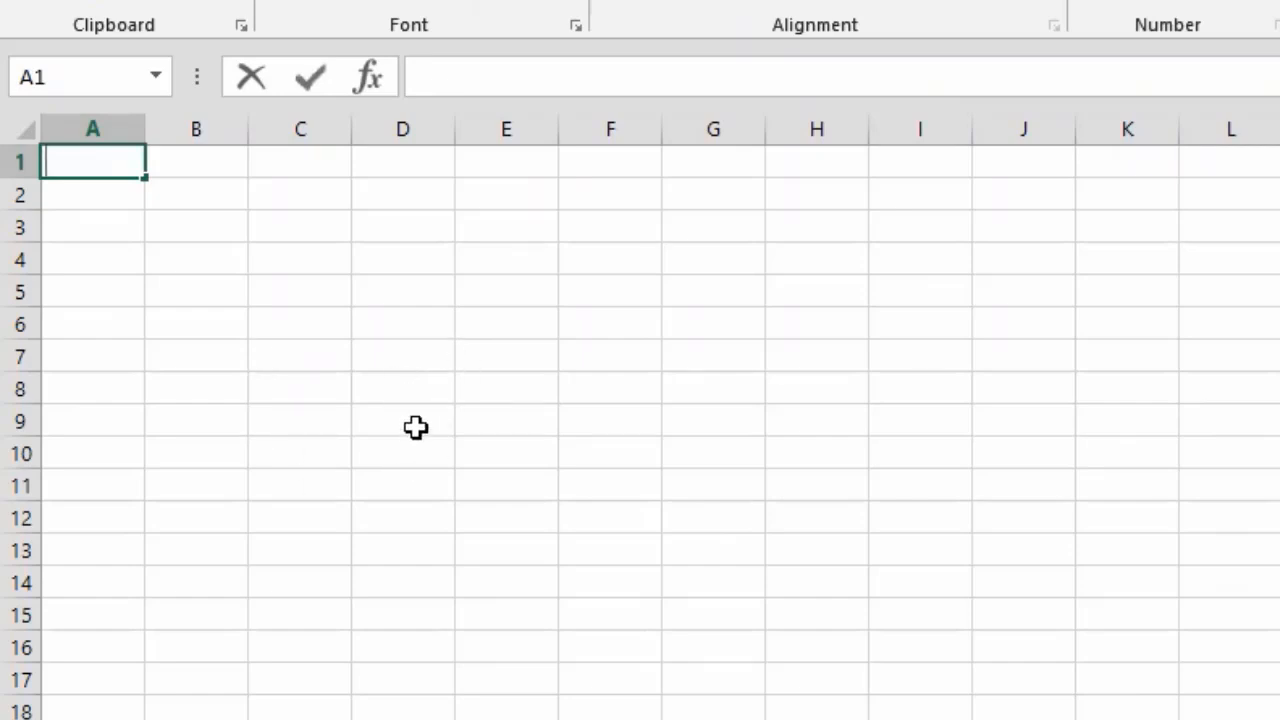
{"action": "left_click", "coordinate": [145, 225]}
Merge and center cells A1:B1 on the Consolidate sheet and enter 2018 as the heading.
{"action": "left_click_drag", "start_coordinate": [77, 163], "coordinate": [190, 163]}
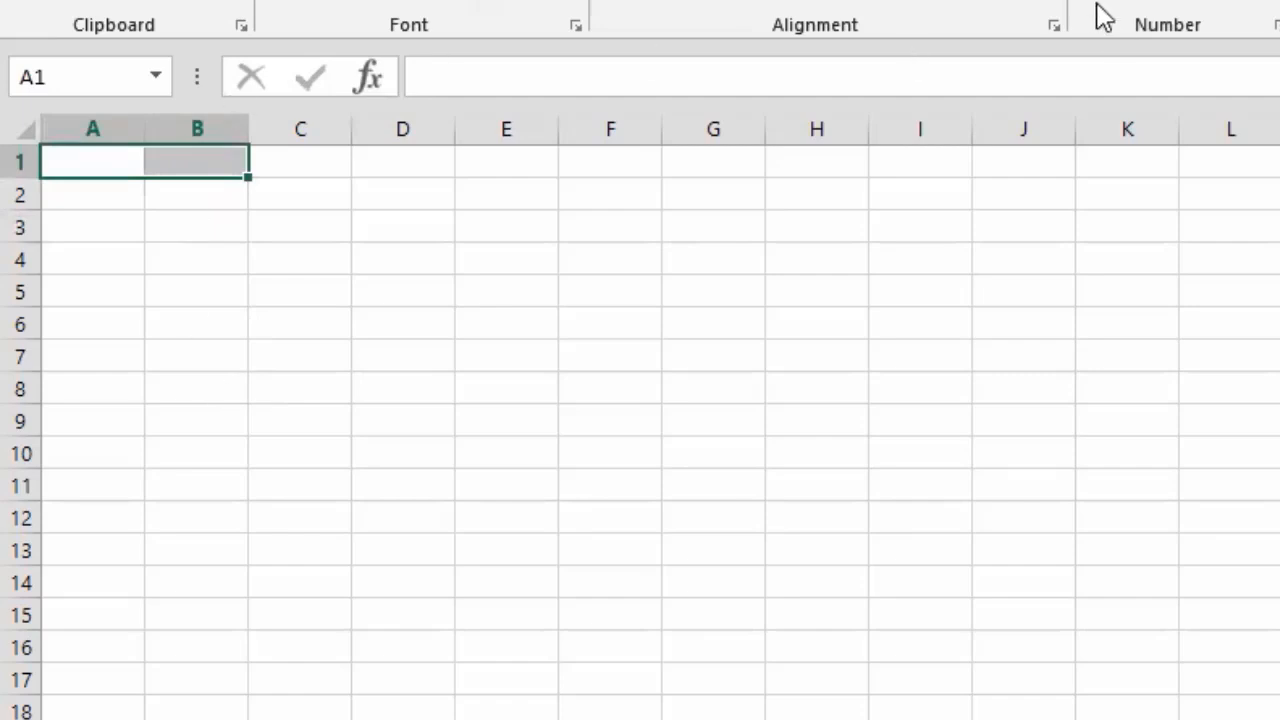
{"action": "left_click", "coordinate": [960, 0]}
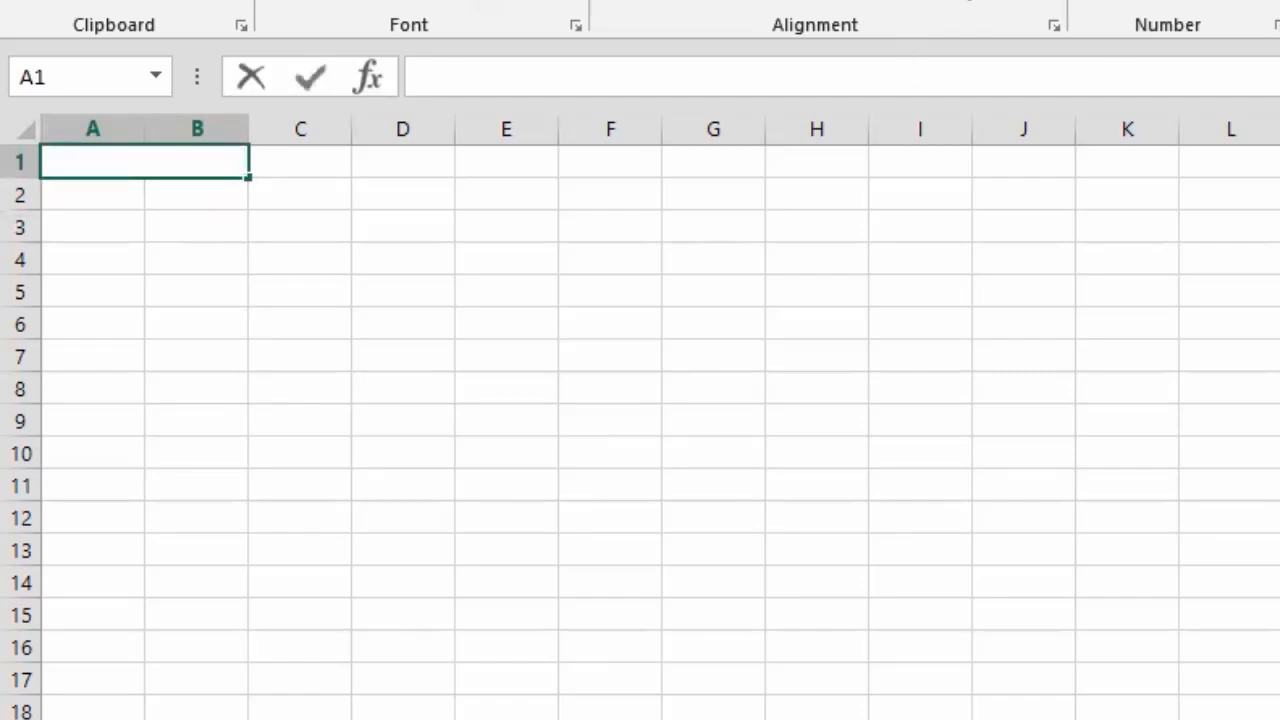
{"action": "type", "text": "1"}
{"action": "key", "text": "BackSpace"}
{"action": "type", "text": "20"}
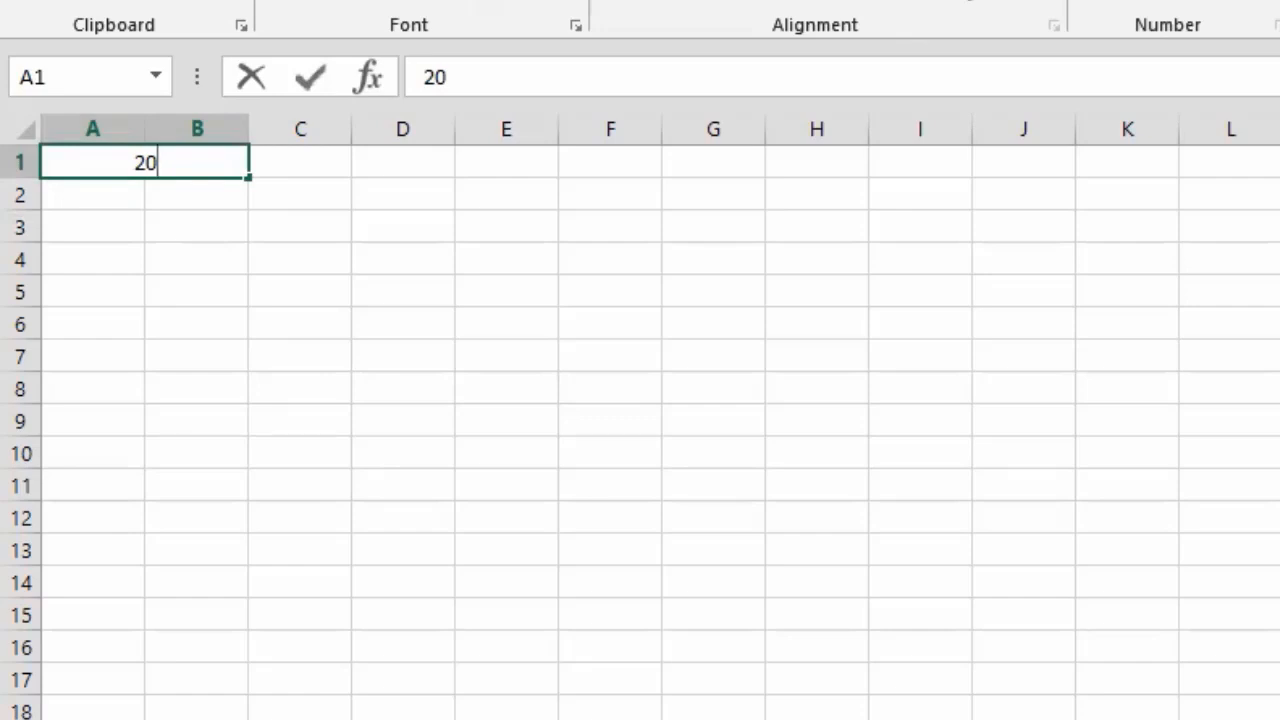
{"action": "type", "text": "18"}
{"action": "key", "text": "Return"}
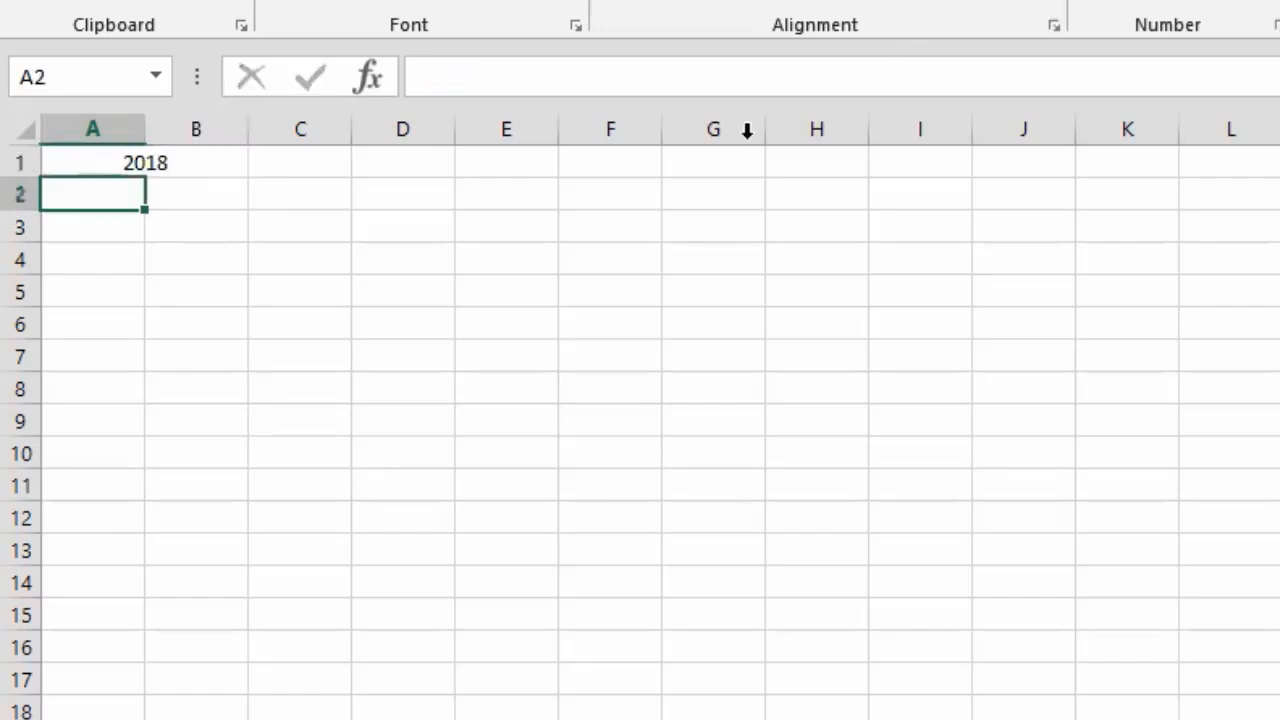
Replace the year in the merged A1:B1 heading with 2015.
{"action": "left_click", "coordinate": [179, 168]}
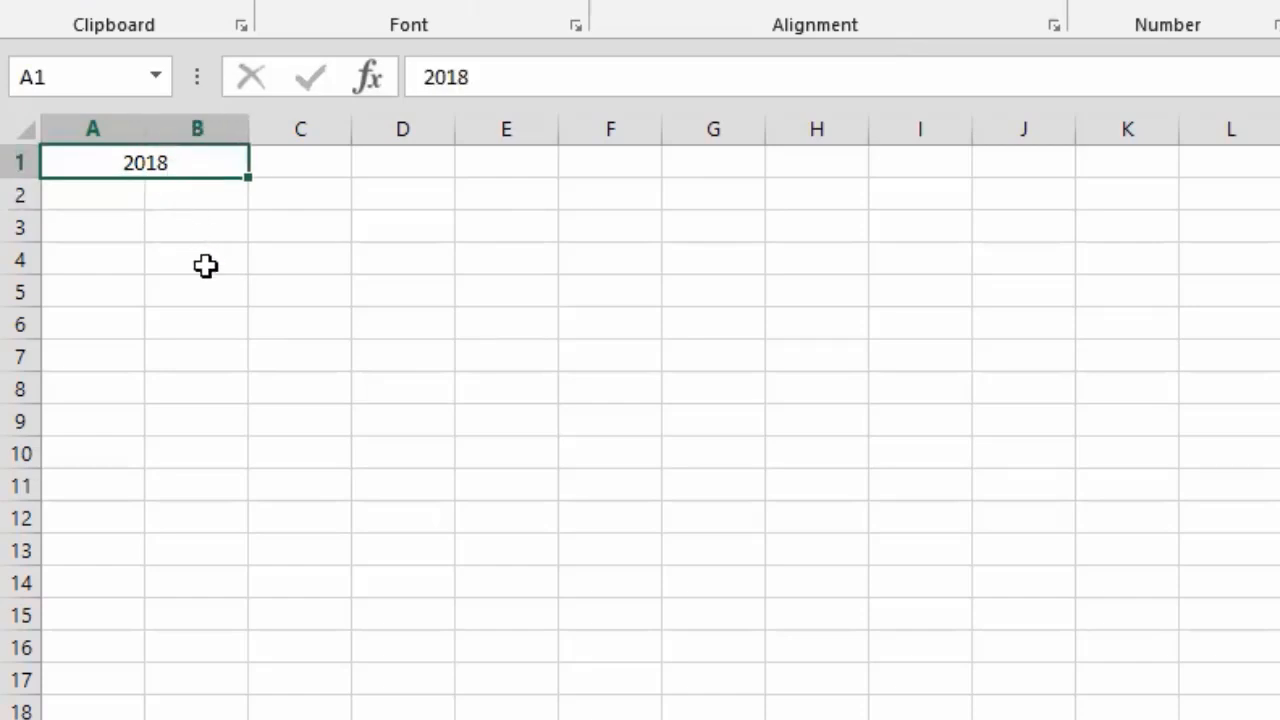
{"action": "type", "text": "10"}
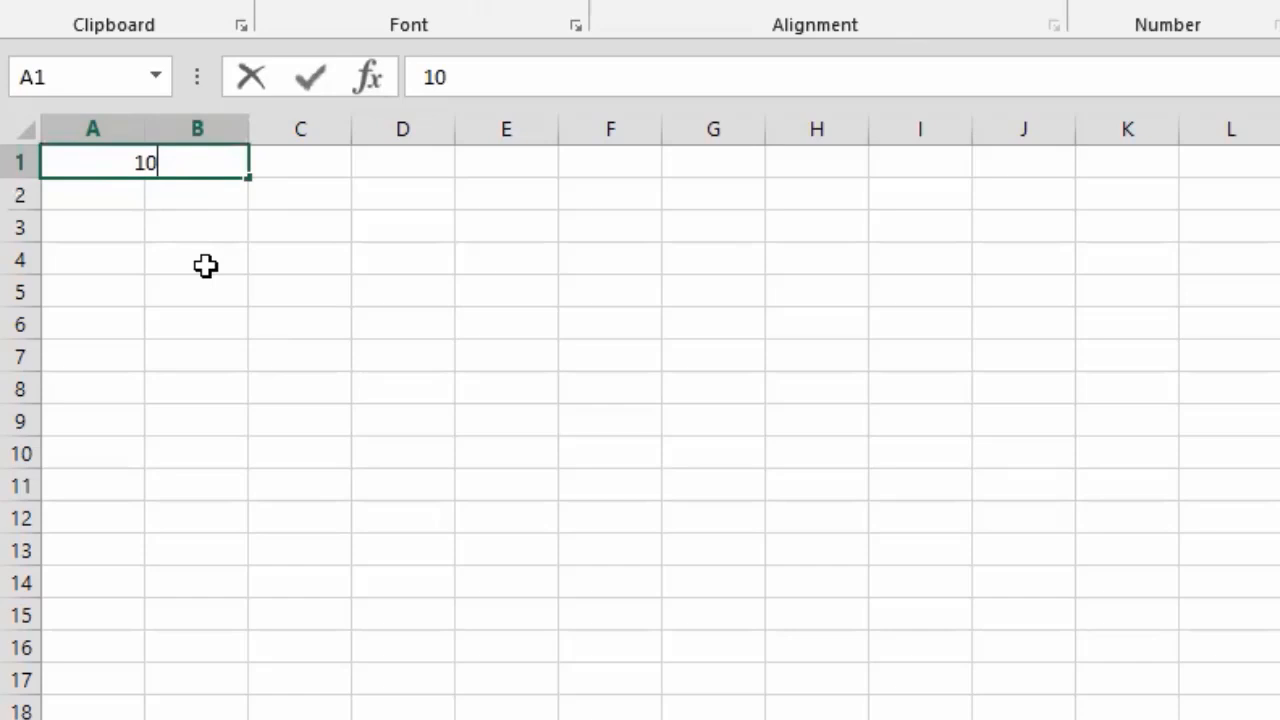
{"action": "key", "text": "BackSpace"}
{"action": "key", "text": "BackSpace"}
{"action": "type", "text": "2015"}
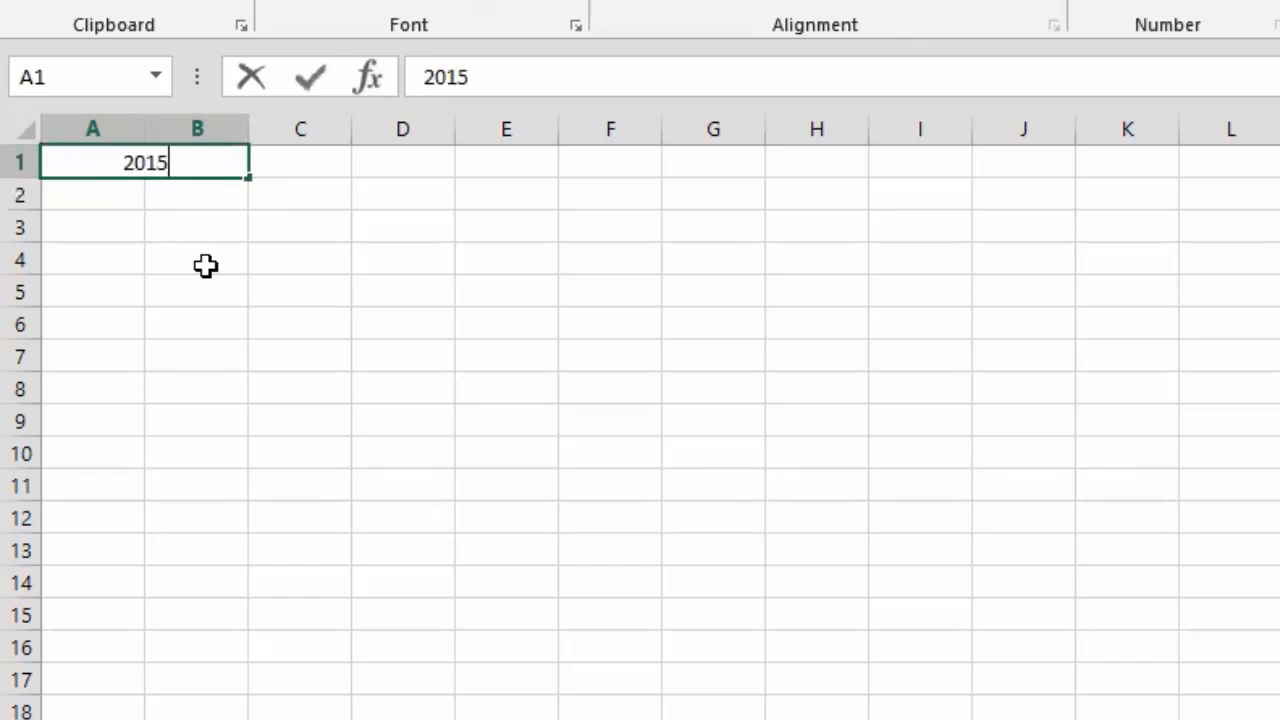
{"action": "left_click", "coordinate": [205, 265]}
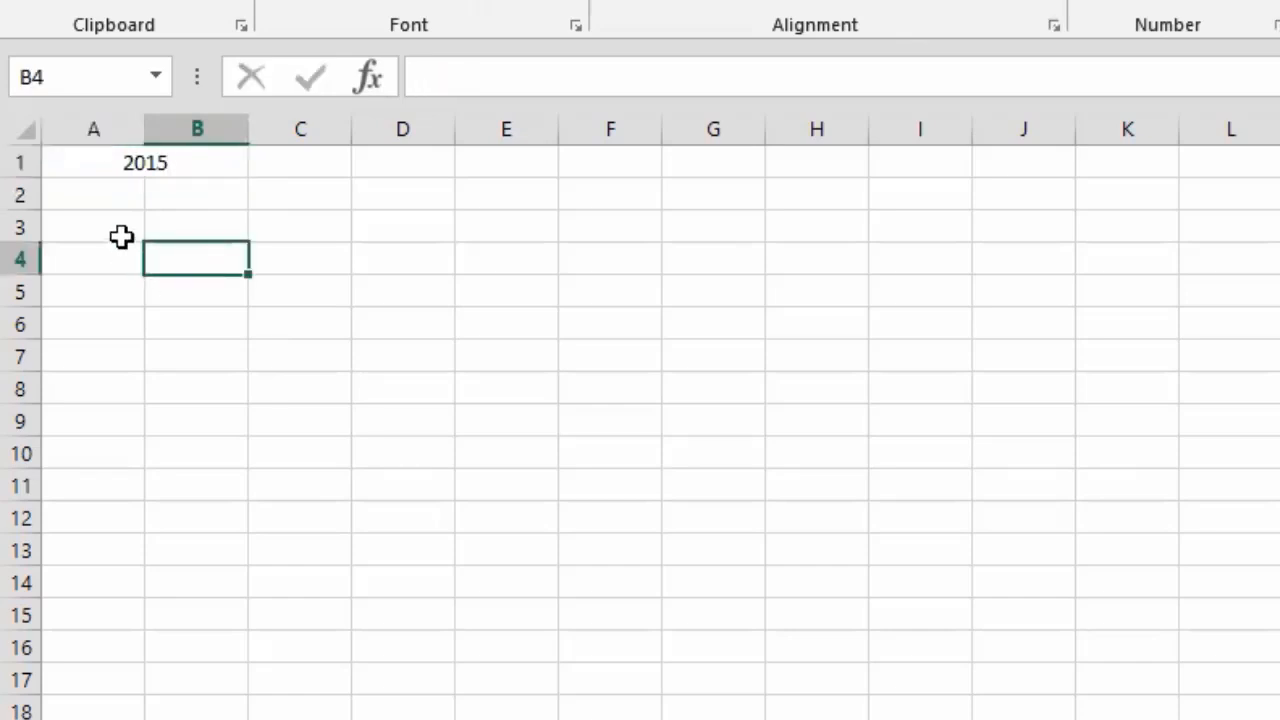
Enter January in cell A2, below the 2015 heading.
{"action": "left_click", "coordinate": [118, 193]}
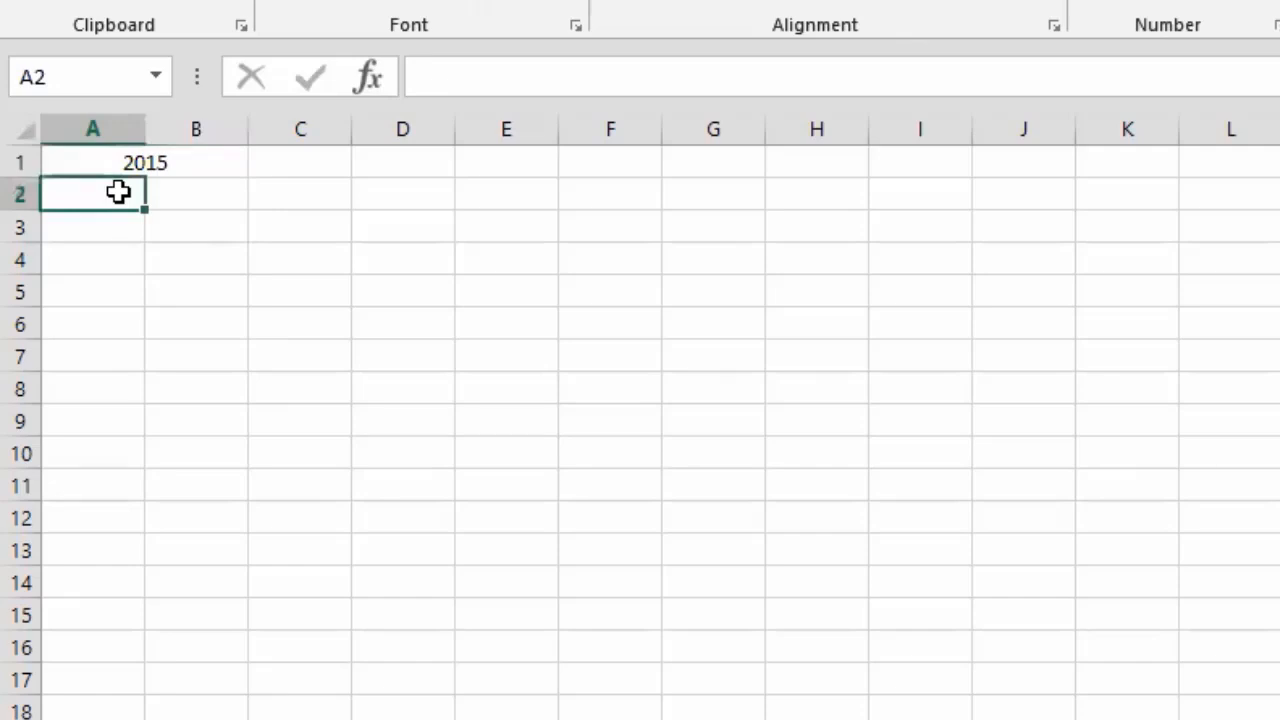
{"action": "type", "text": "Januart"}
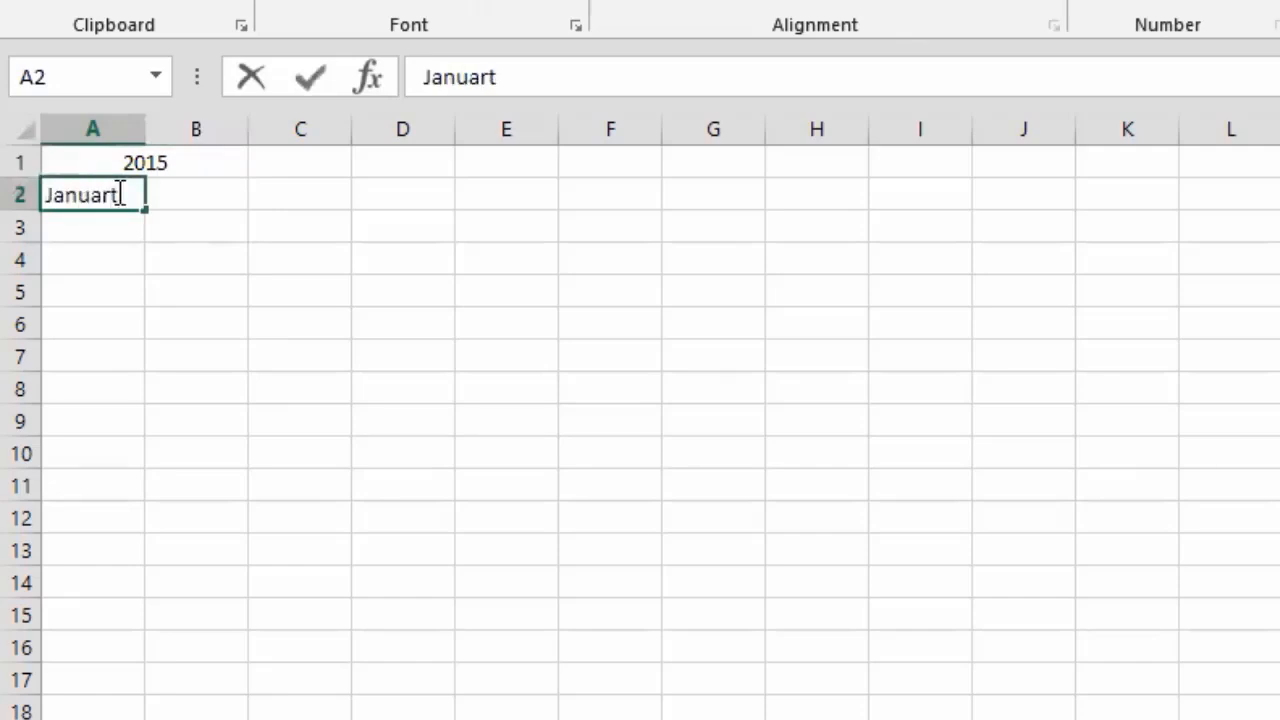
{"action": "key", "text": "BackSpace"}
{"action": "type", "text": "y"}
{"action": "key", "text": "Return"}
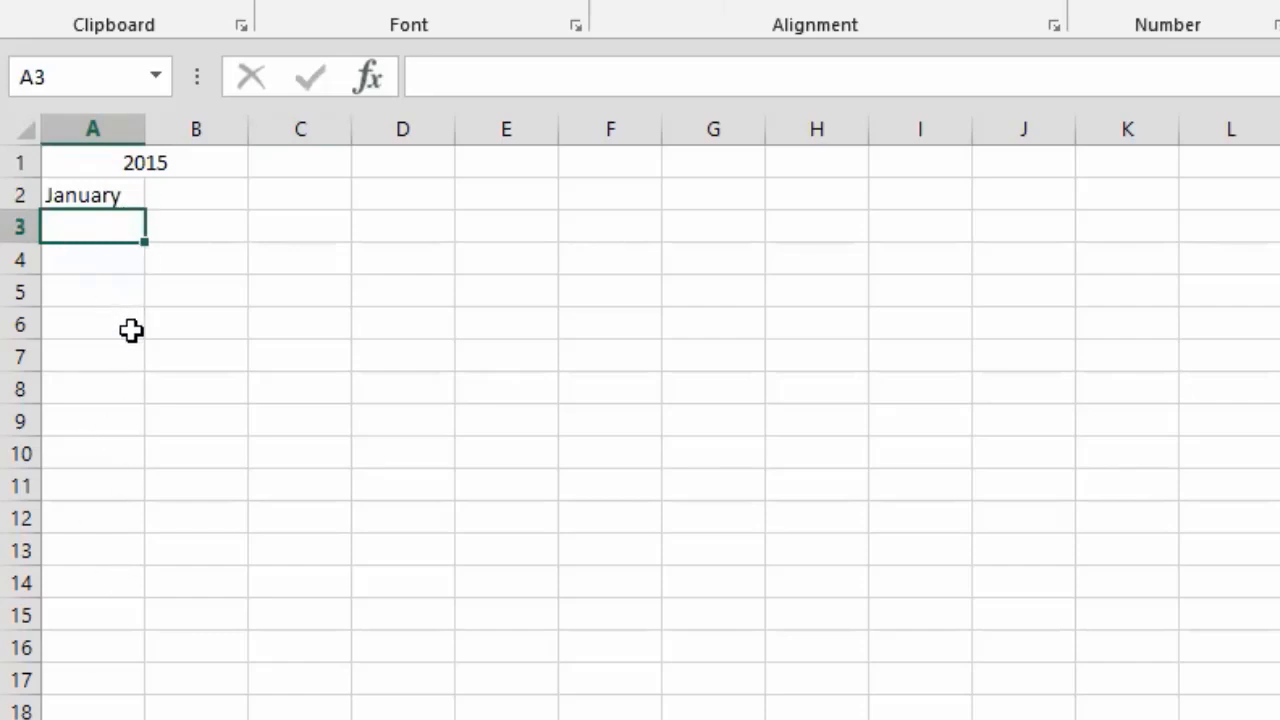
Fill the month names from A2 down to December in A13 and fit column A's width to its contents.
{"action": "left_click", "coordinate": [112, 193]}
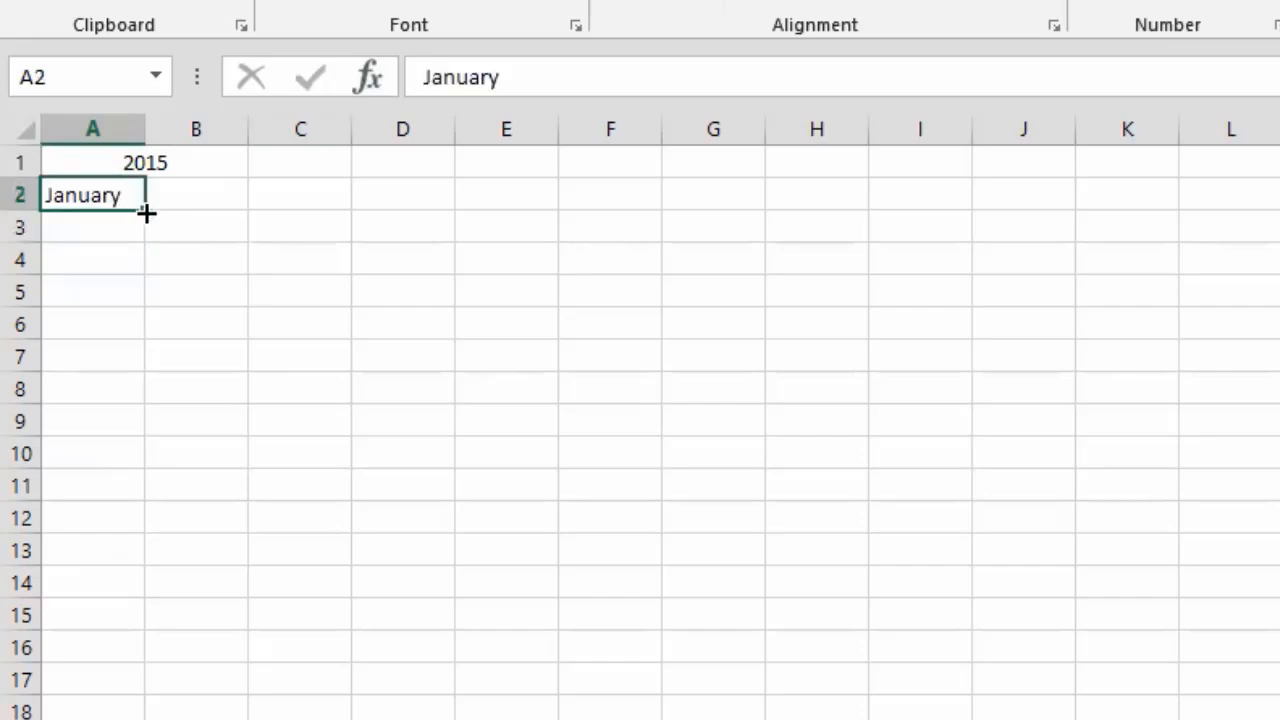
{"action": "left_click_drag", "start_coordinate": [146, 213], "coordinate": [129, 563]}
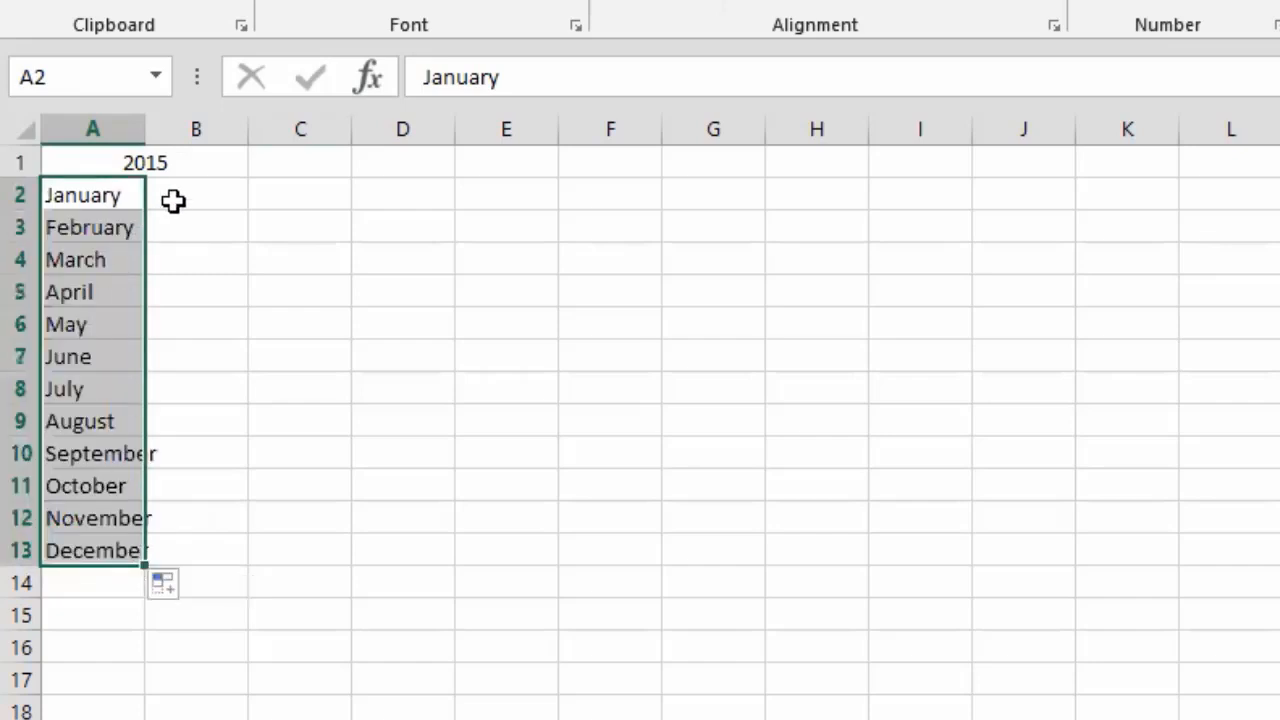
{"action": "double_click", "coordinate": [145, 129]}
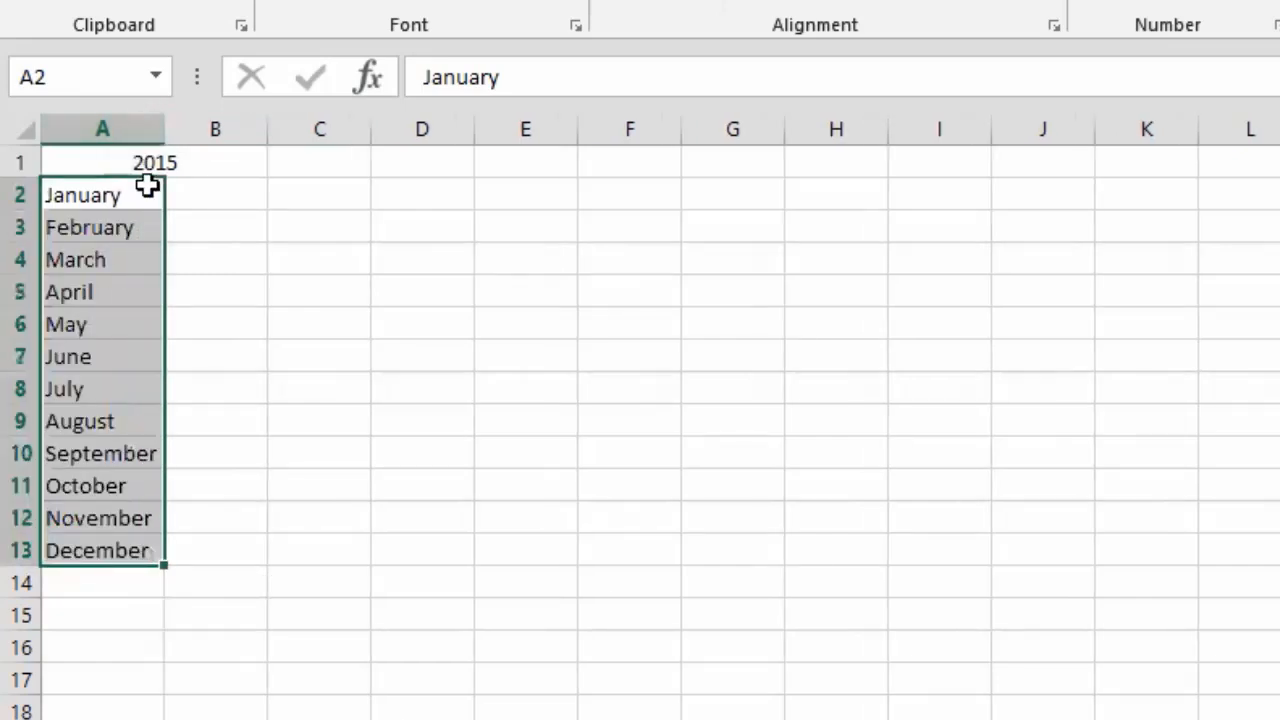
Copy the year block A1:B13 and paste it at D1, G1, J1 and M1.
{"action": "left_click_drag", "start_coordinate": [143, 160], "coordinate": [179, 537]}
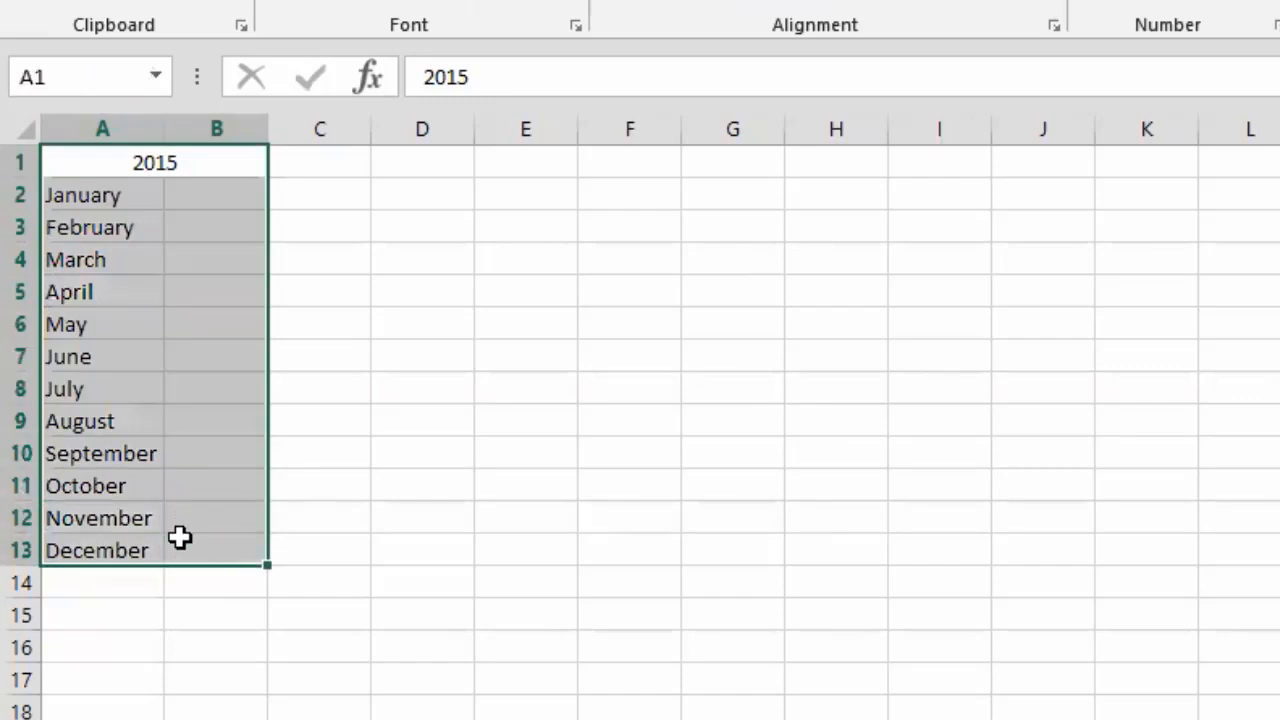
{"action": "key", "text": "ctrl+c"}
{"action": "left_click", "coordinate": [444, 157]}
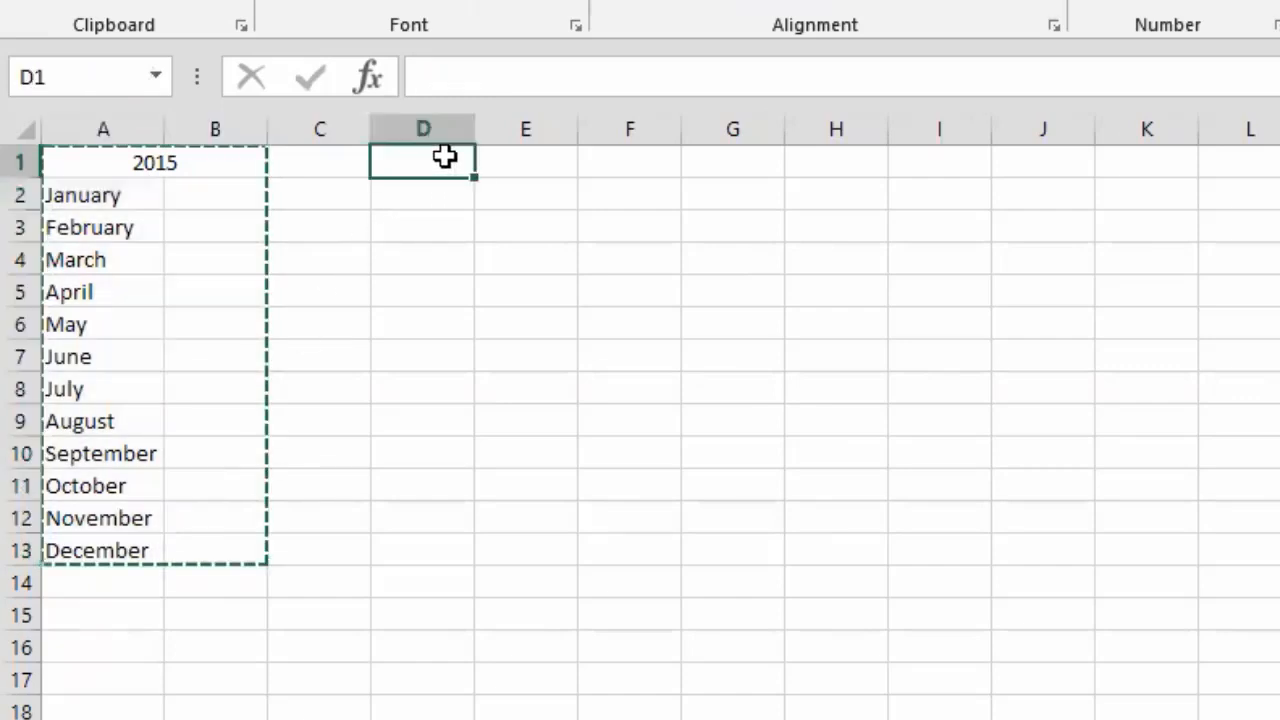
{"action": "key", "text": "ctrl+v"}
{"action": "left_click", "coordinate": [727, 162]}
{"action": "key", "text": "ctrl+v"}
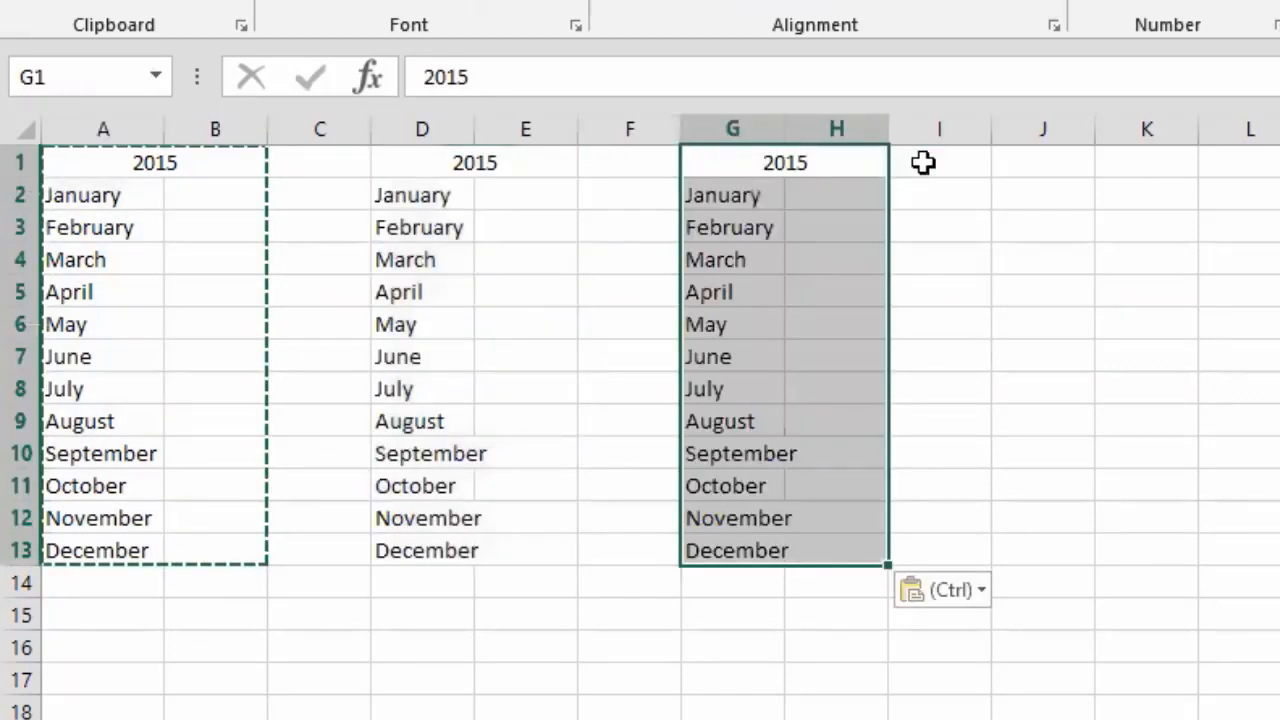
{"action": "left_click", "coordinate": [1017, 162]}
{"action": "key", "text": "ctrl+v"}
{"action": "left_click", "coordinate": [994, 160]}
{"action": "key", "text": "ctrl+v"}
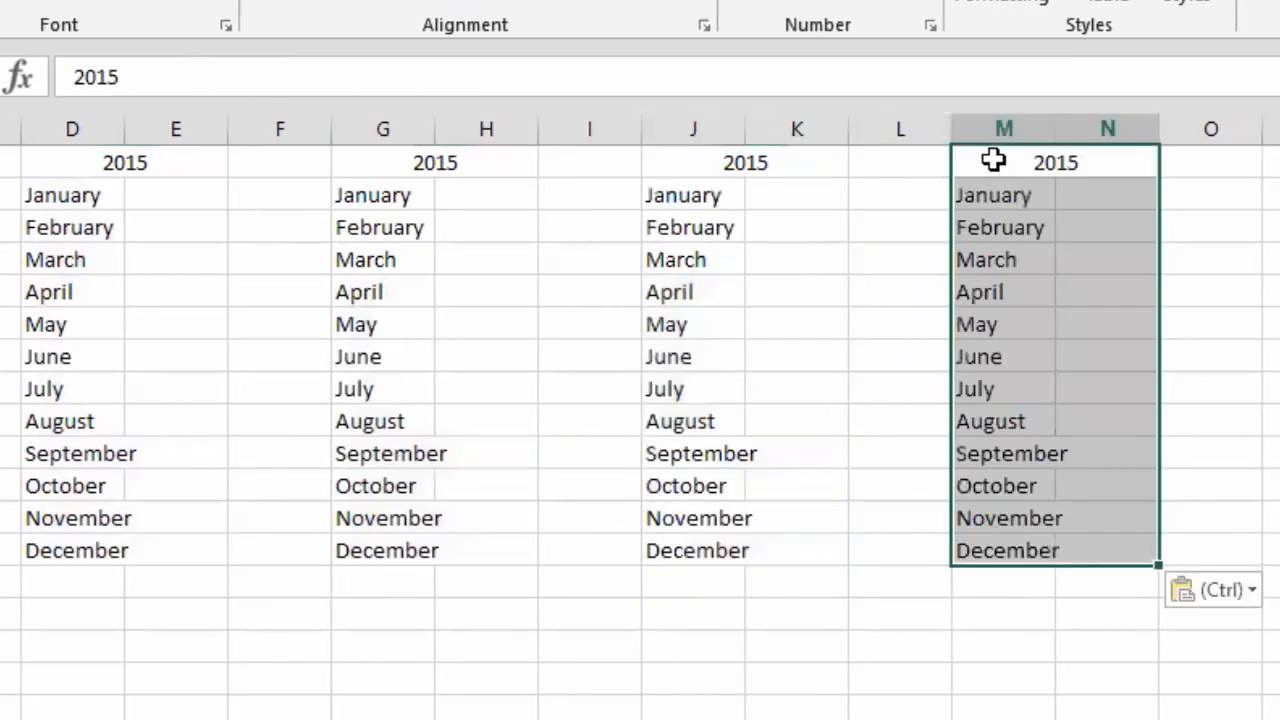
Change the headings of the four copied blocks at D1, G1, J1 and M1 to 2016, 2017, 2018 and 2019.
{"action": "left_click", "coordinate": [174, 165]}
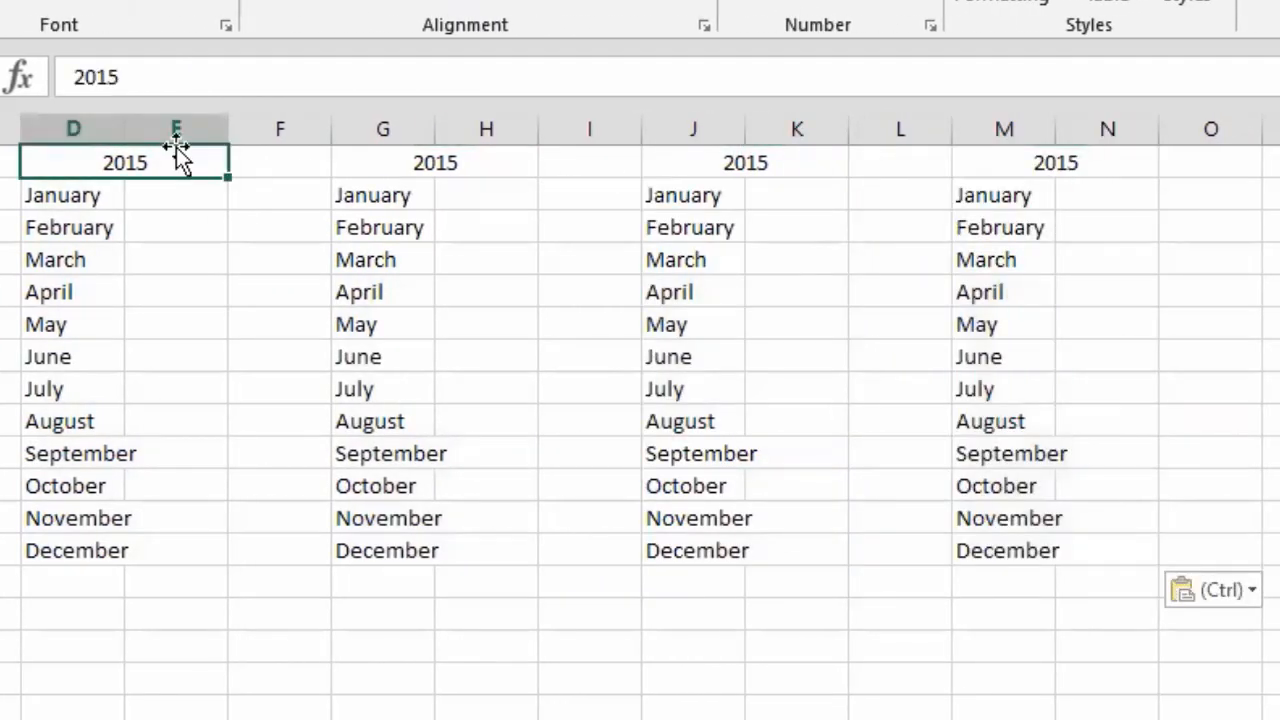
{"action": "type", "text": "2016"}
{"action": "key", "text": "Tab"}
{"action": "key", "text": "Tab"}
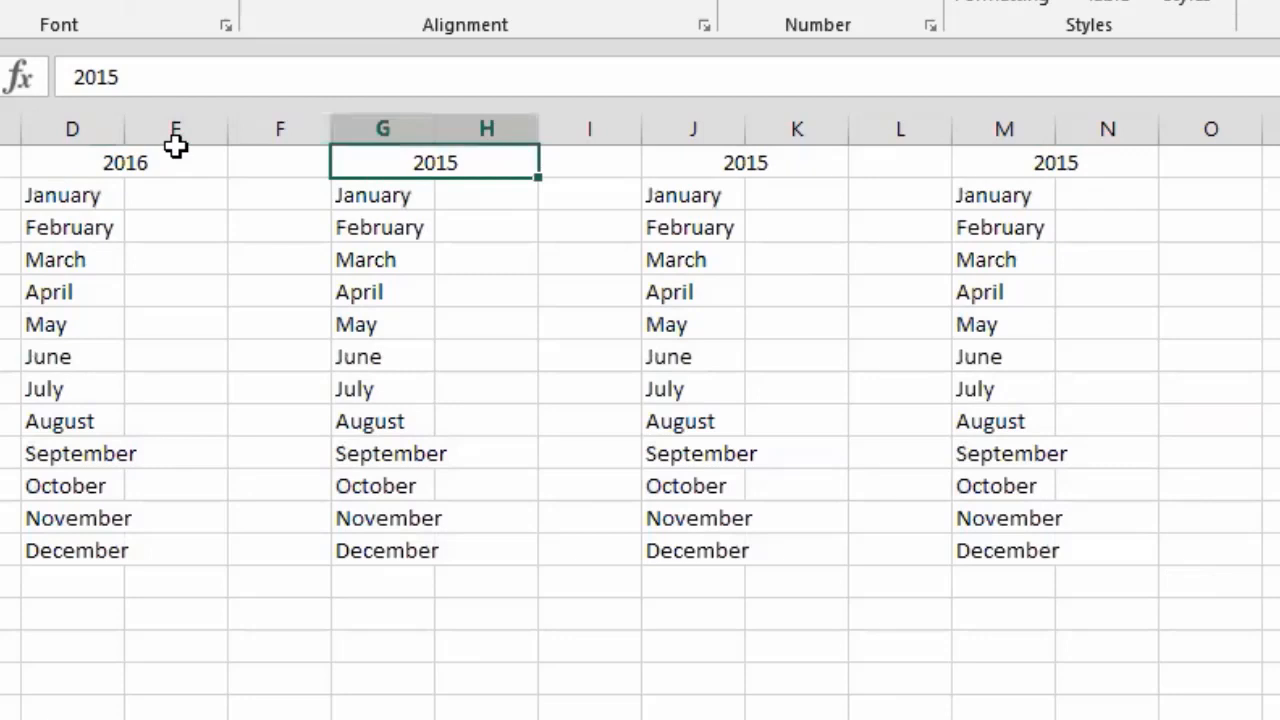
{"action": "type", "text": "2017"}
{"action": "key", "text": "Tab"}
{"action": "type", "text": "2"}
{"action": "key", "text": "BackSpace"}
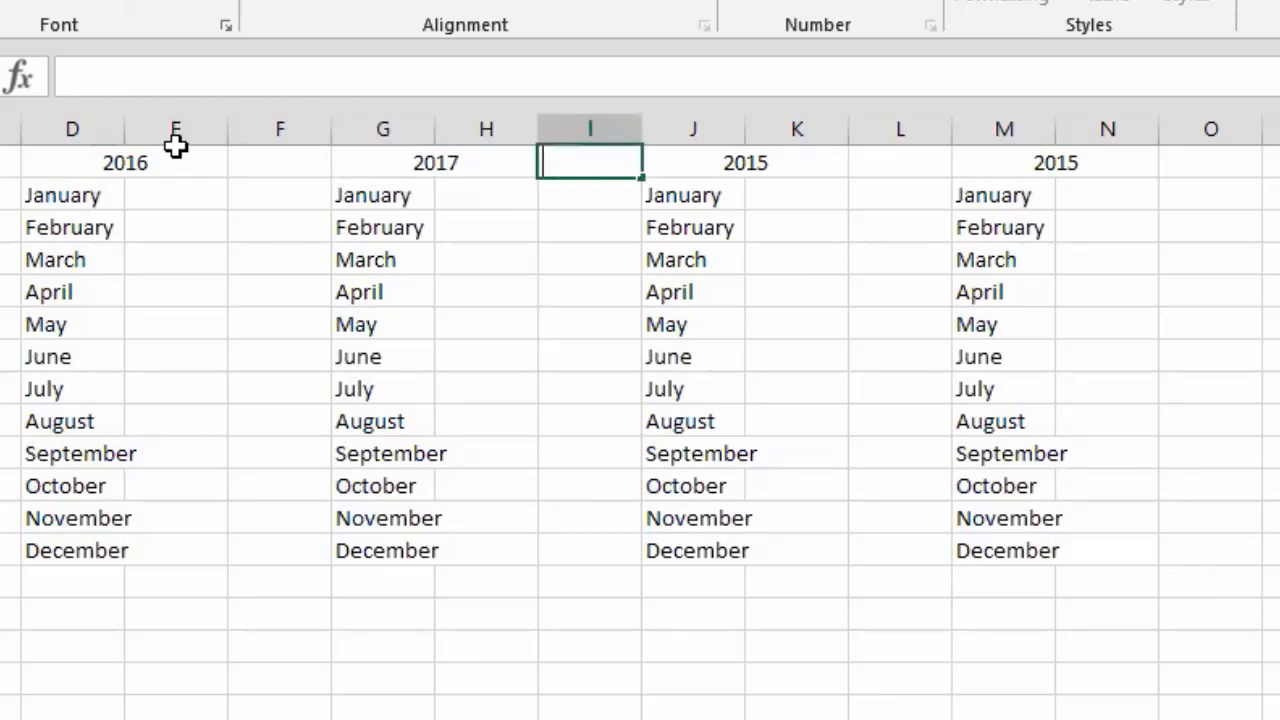
{"action": "key", "text": "Tab"}
{"action": "type", "text": "2018"}
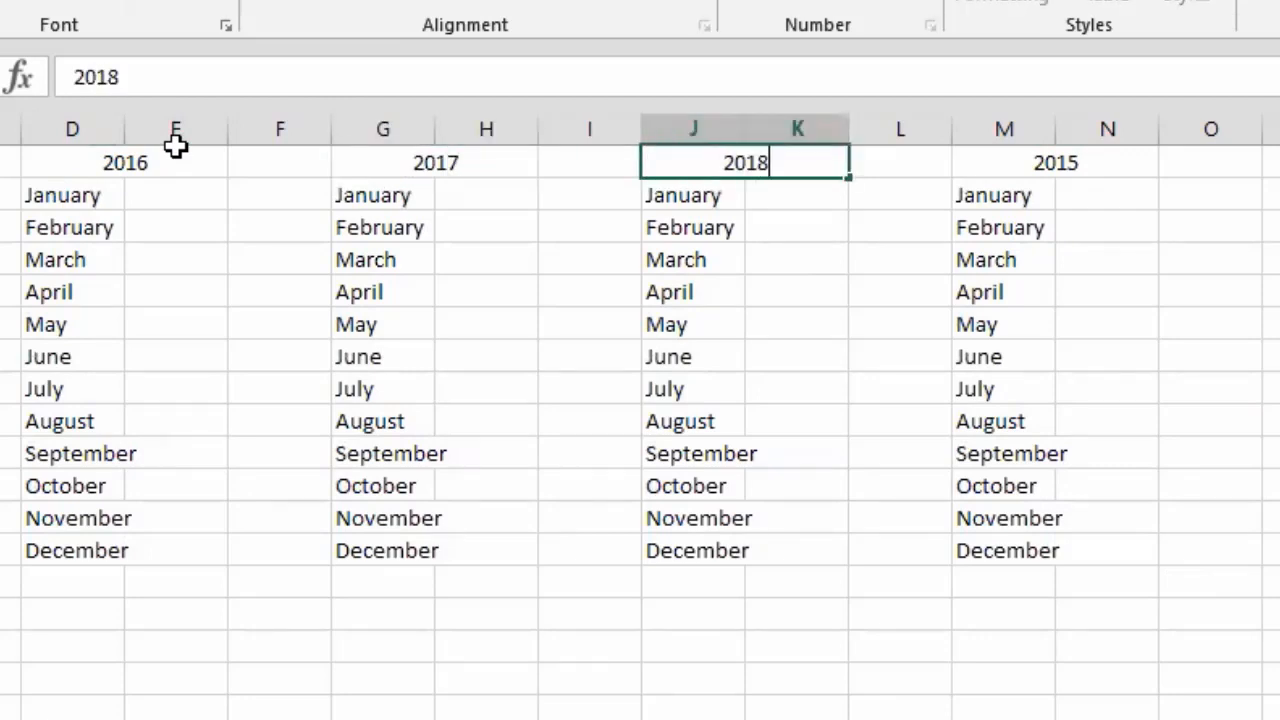
{"action": "key", "text": "Tab"}
{"action": "key", "text": "Tab"}
{"action": "type", "text": "2019"}
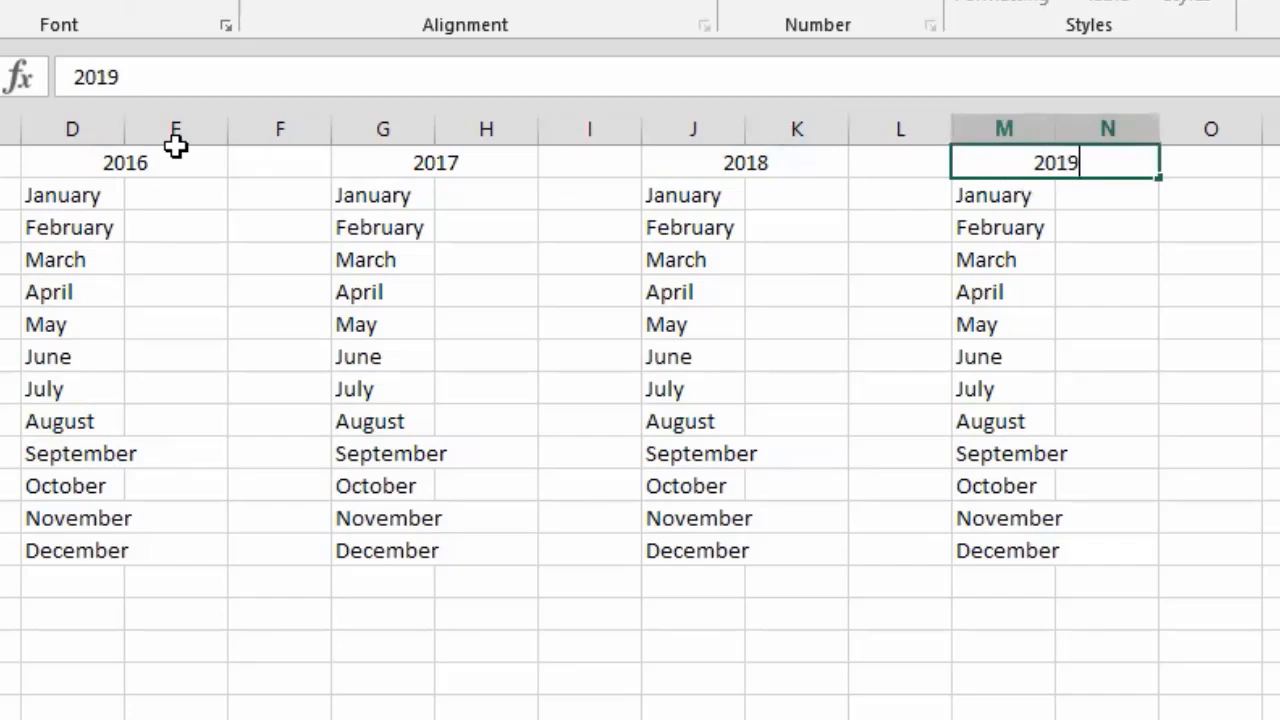
Enter 2000, 2900 and 4300 in B2:B4 as the January, February and March values for 2015.
{"action": "key", "text": "Return"}
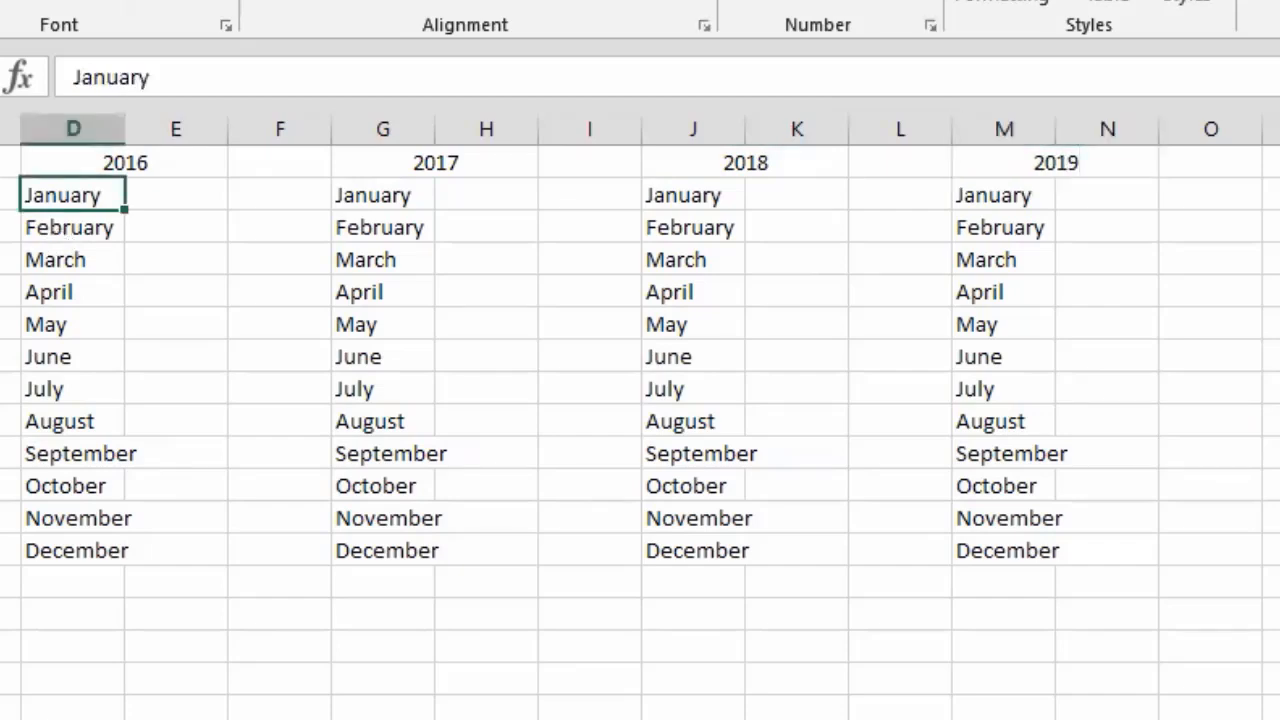
{"action": "left_click", "coordinate": [148, 185]}
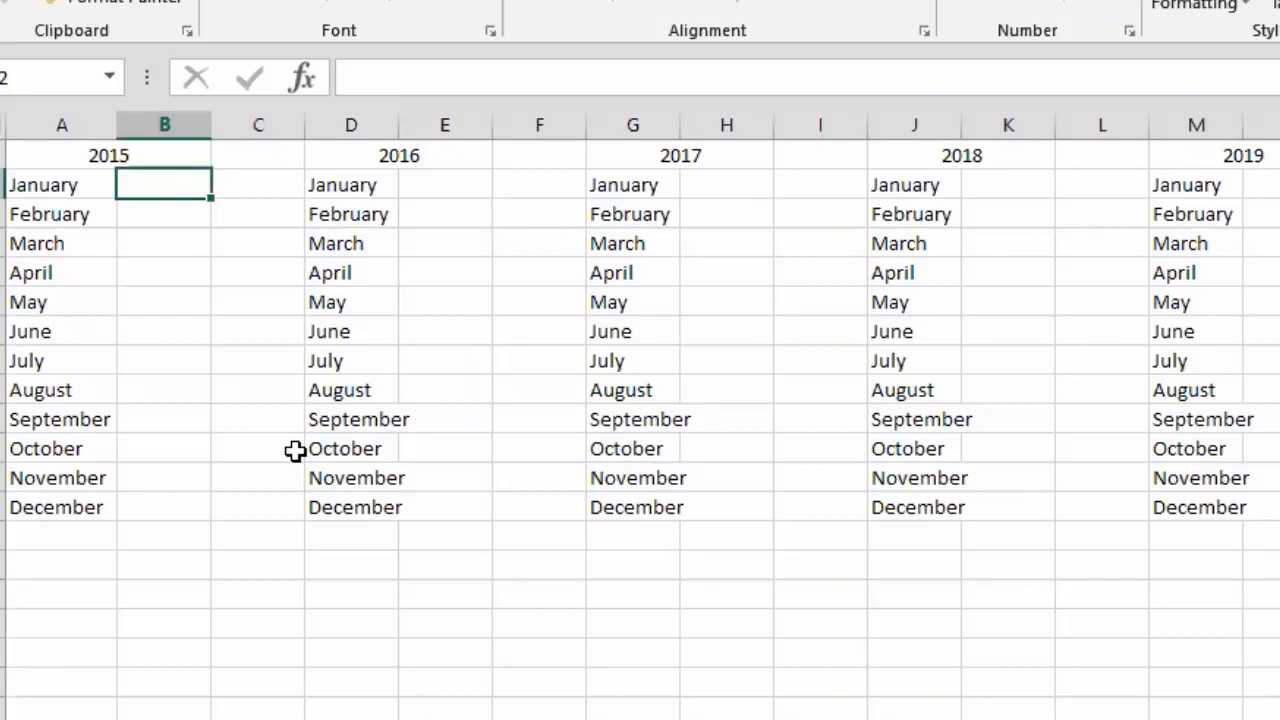
{"action": "key", "text": "F2"}
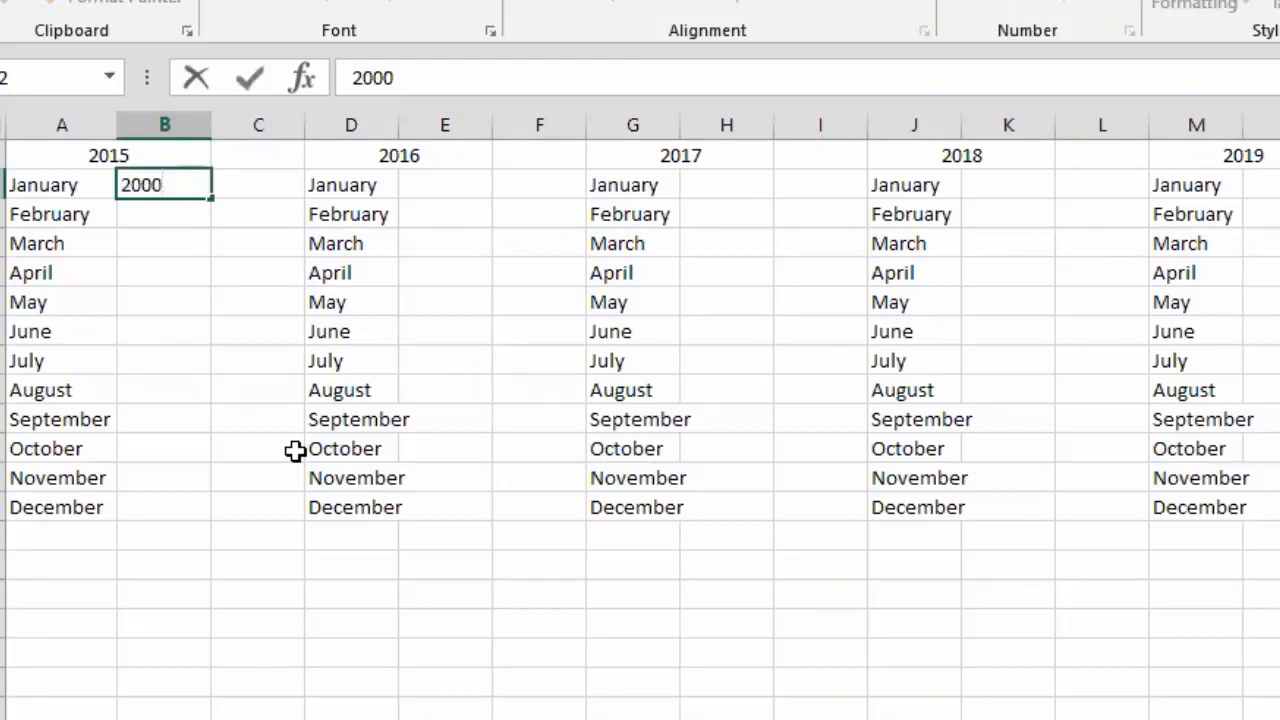
{"action": "key", "text": "Return"}
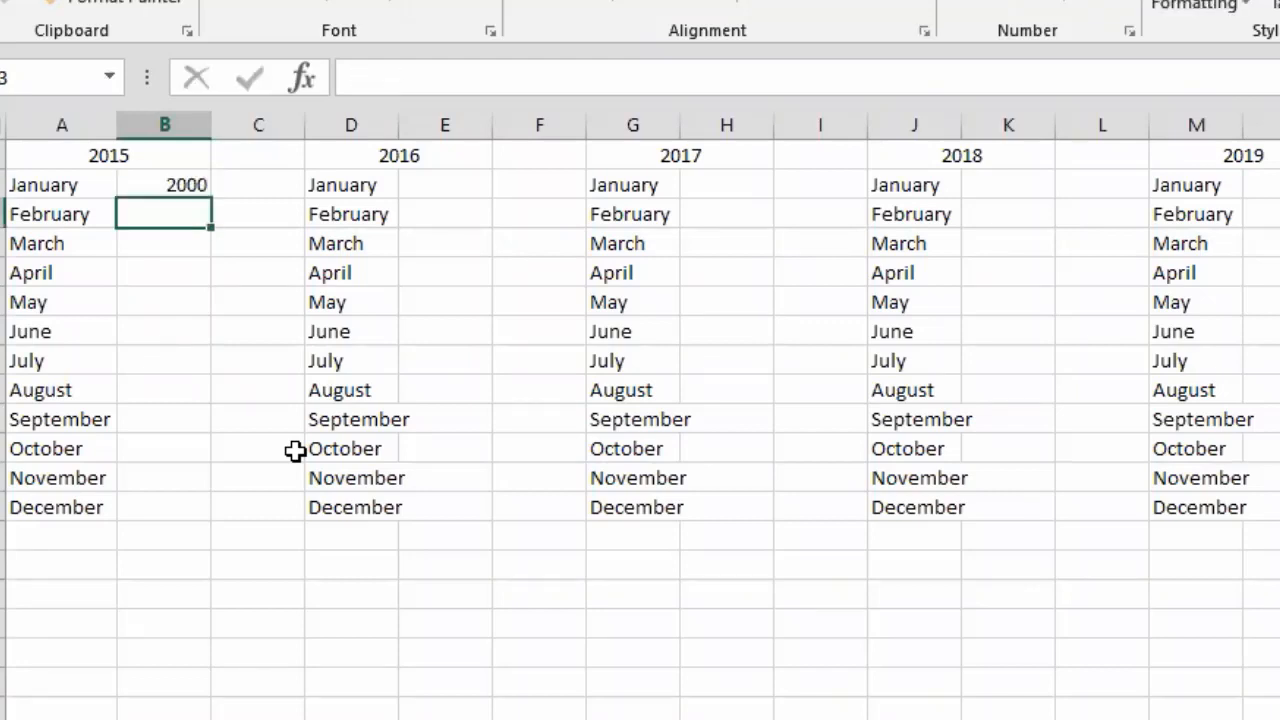
{"action": "type", "text": "20"}
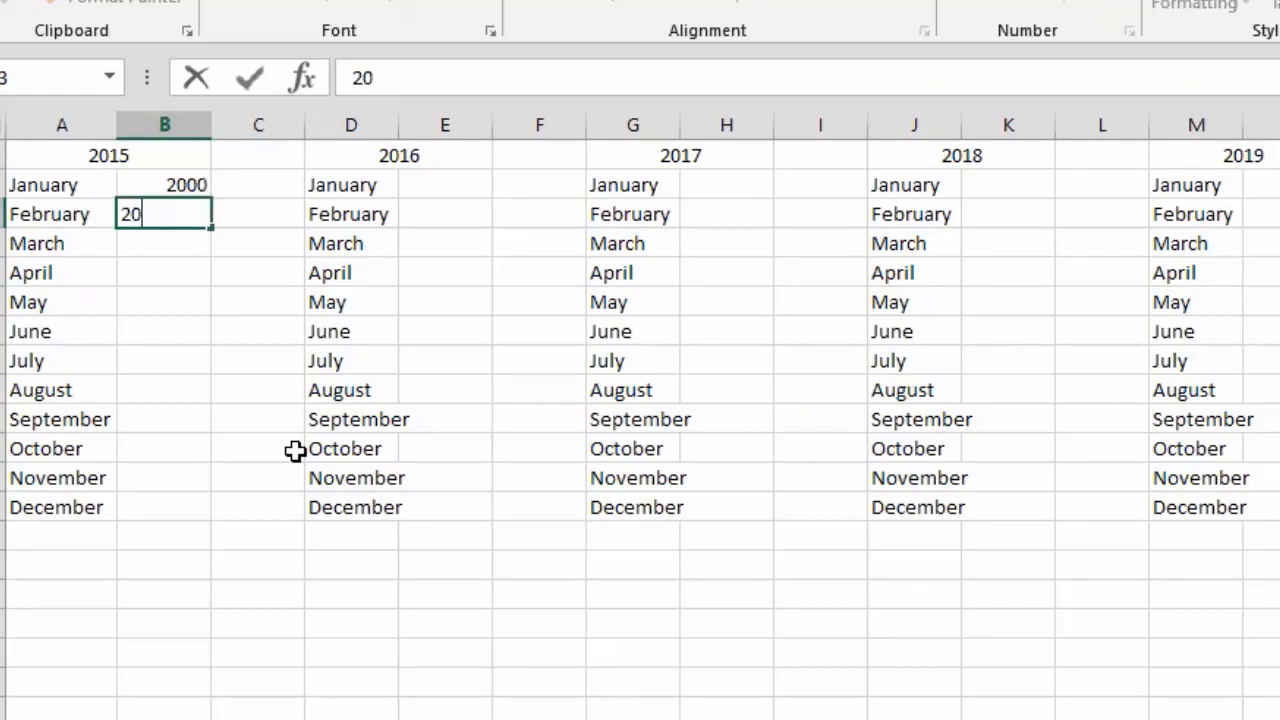
{"action": "key", "text": "Return"}
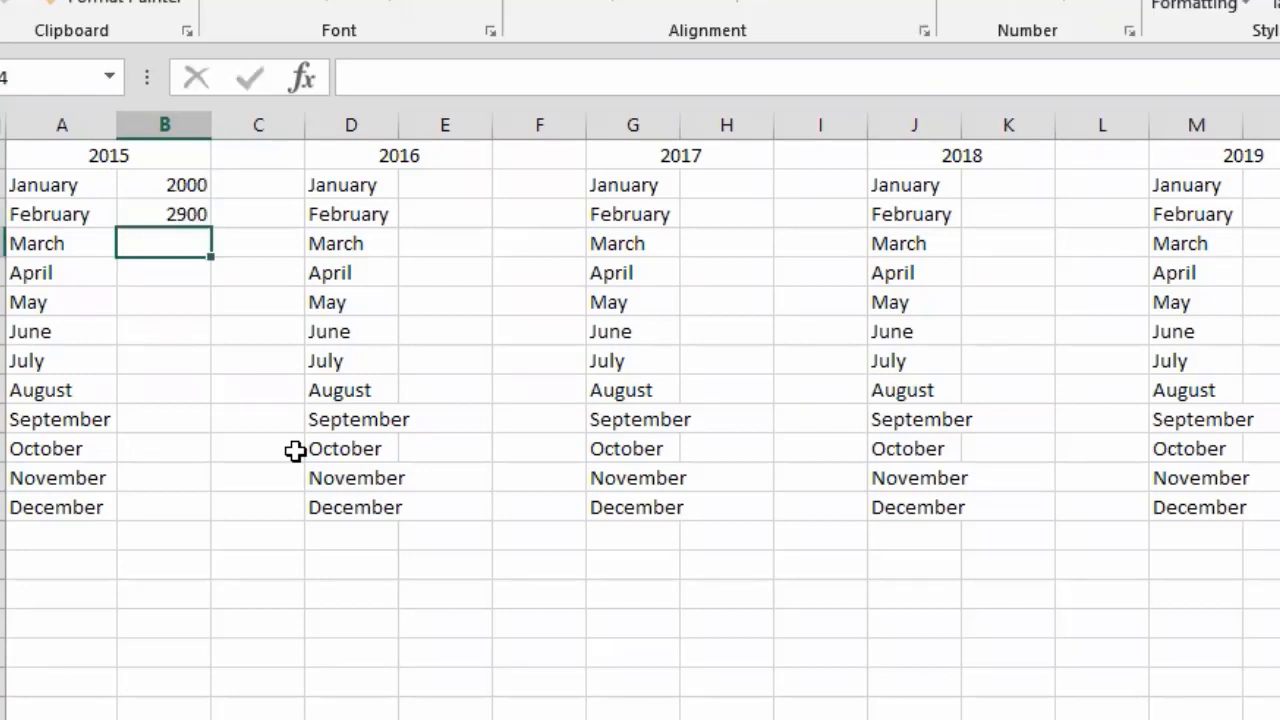
{"action": "type", "text": "4"}
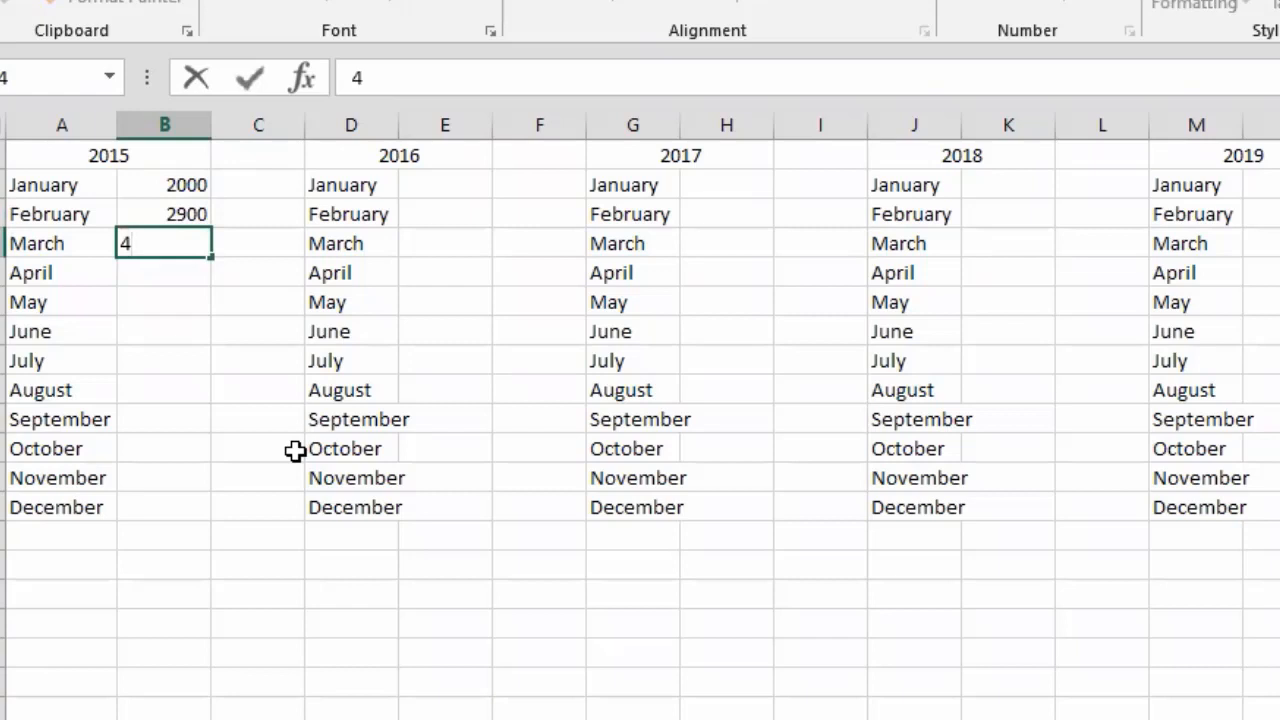
{"action": "type", "text": "300"}
{"action": "key", "text": "Return"}
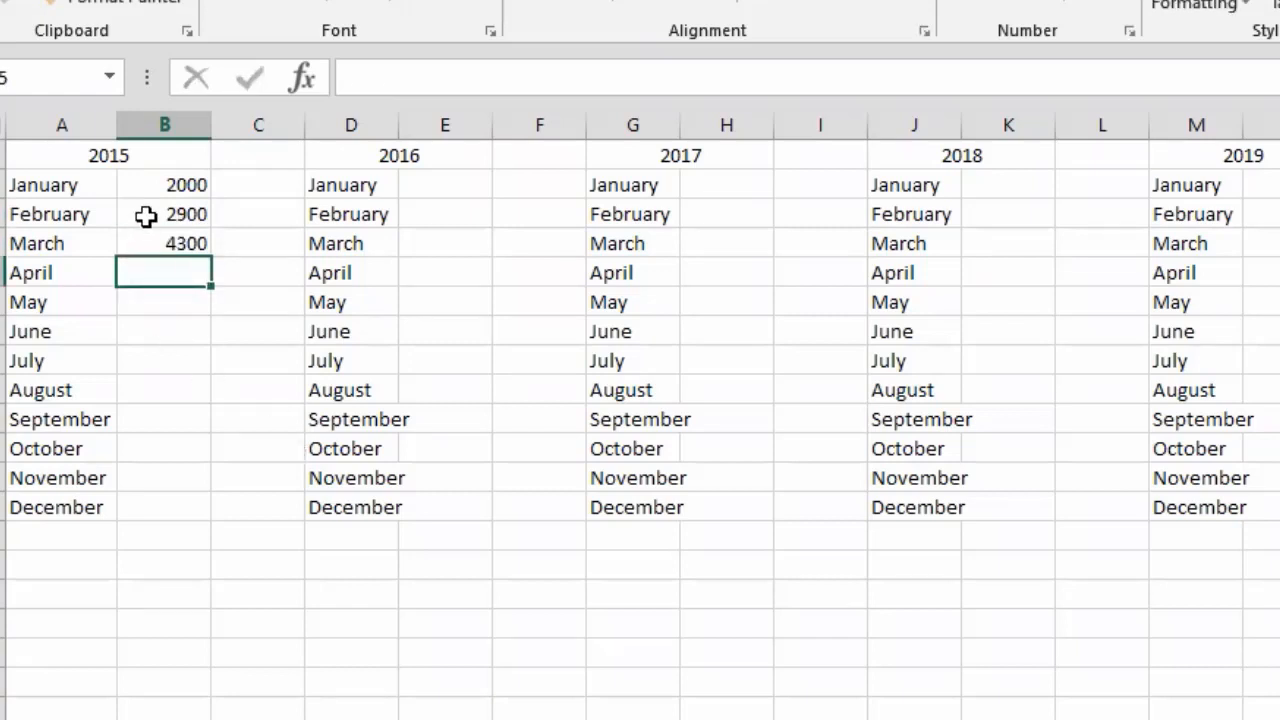
Extend the 2015 values in B2:B4 as a series down to B13 and show April to December without decimals.
{"action": "left_click_drag", "start_coordinate": [172, 180], "coordinate": [205, 525]}
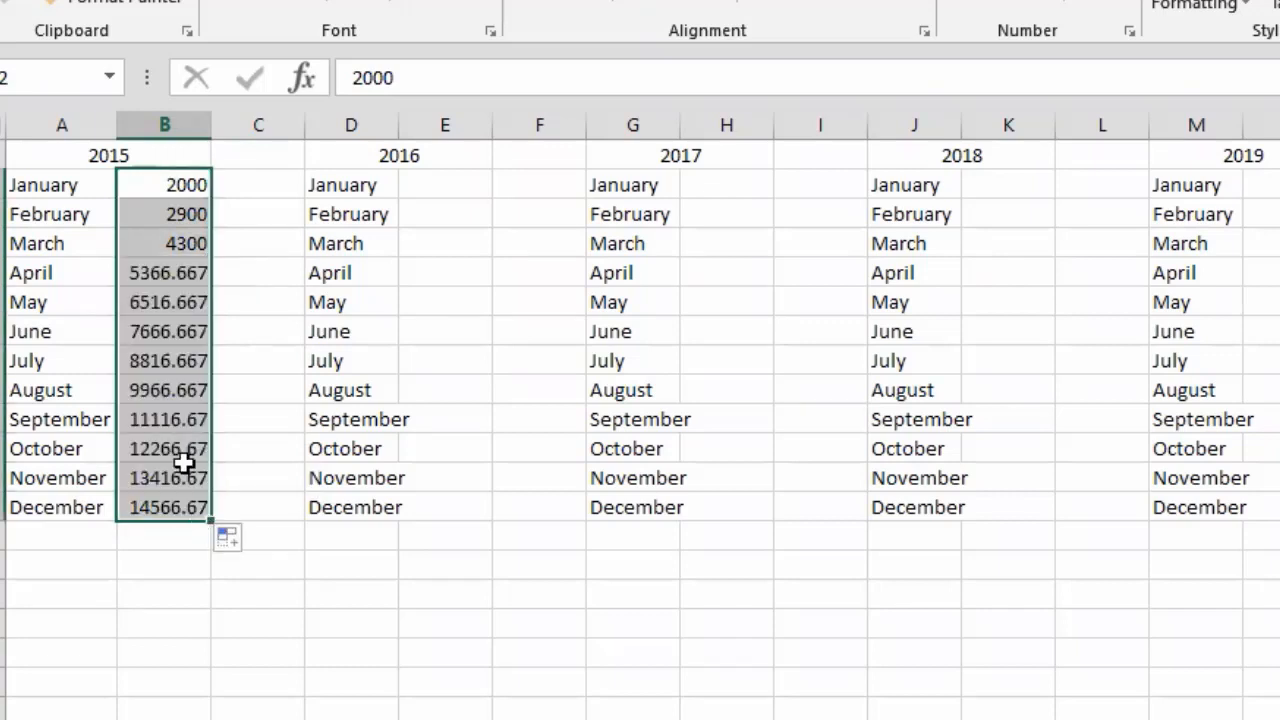
{"action": "left_click_drag", "start_coordinate": [187, 290], "coordinate": [180, 448]}
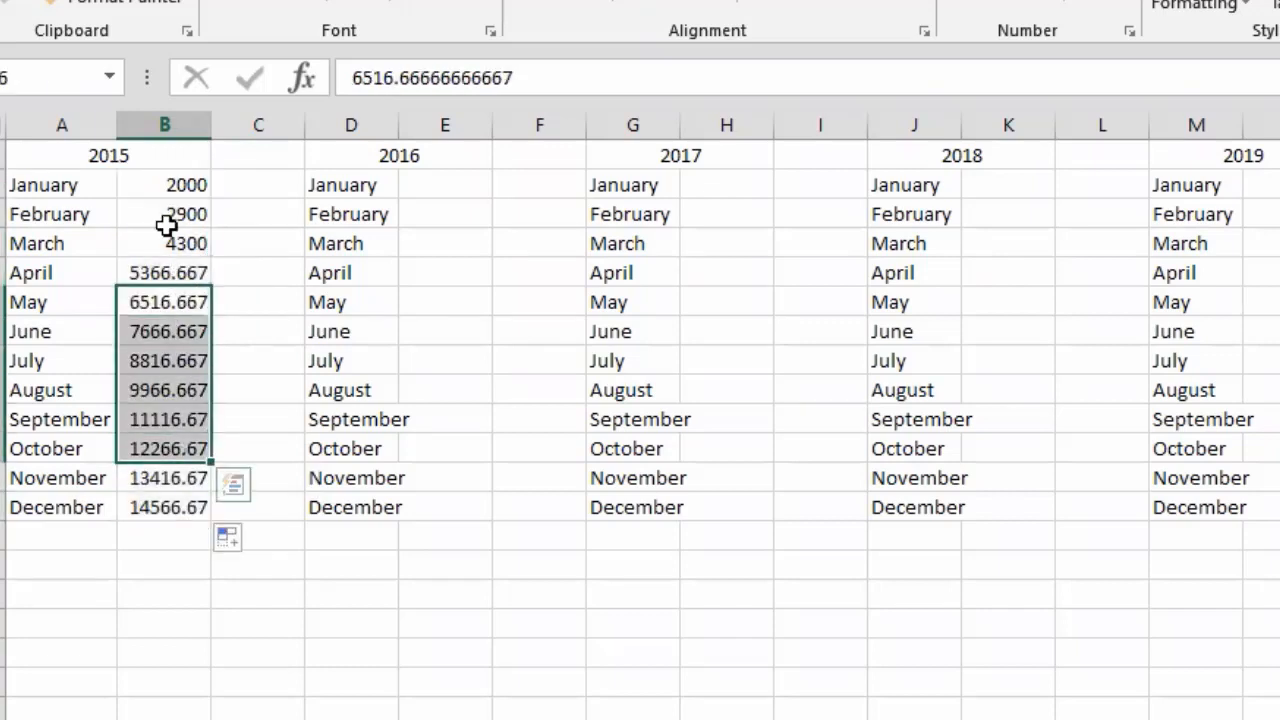
{"action": "left_click", "coordinate": [172, 282]}
{"action": "left_click_drag", "start_coordinate": [180, 315], "coordinate": [186, 510]}
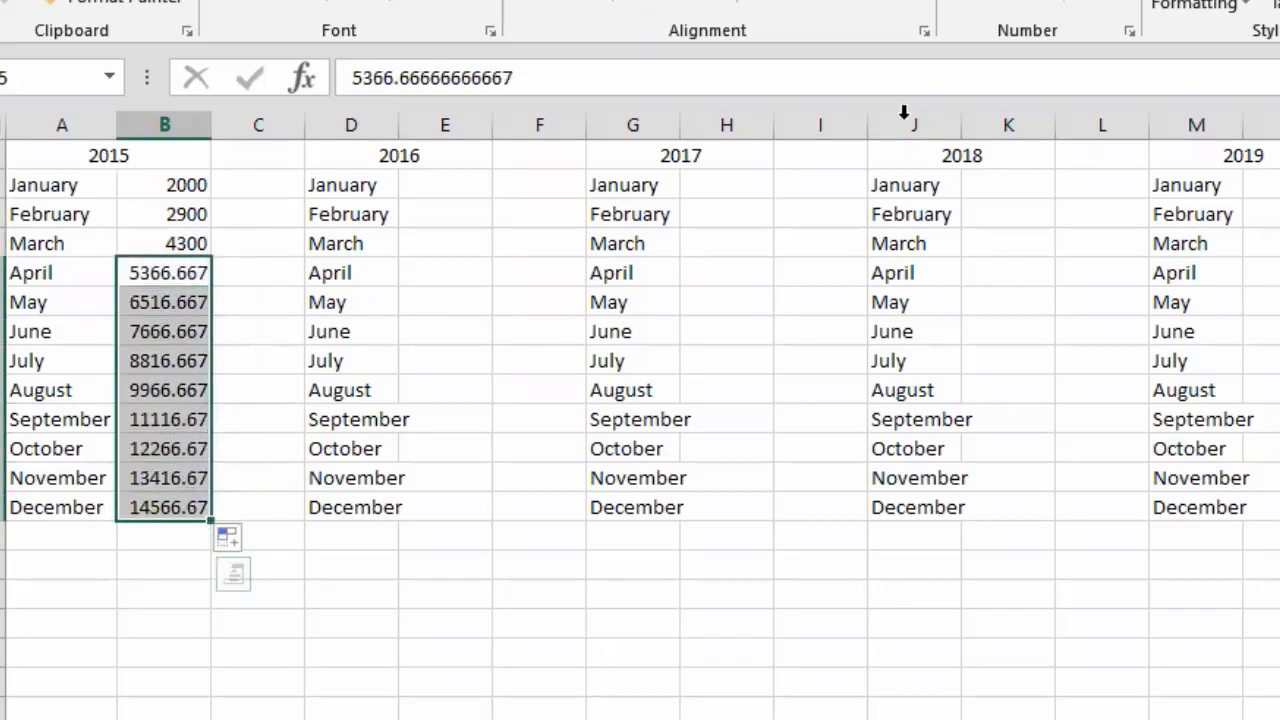
{"action": "left_click", "coordinate": [1125, 4]}
{"action": "left_click", "coordinate": [1106, 5]}
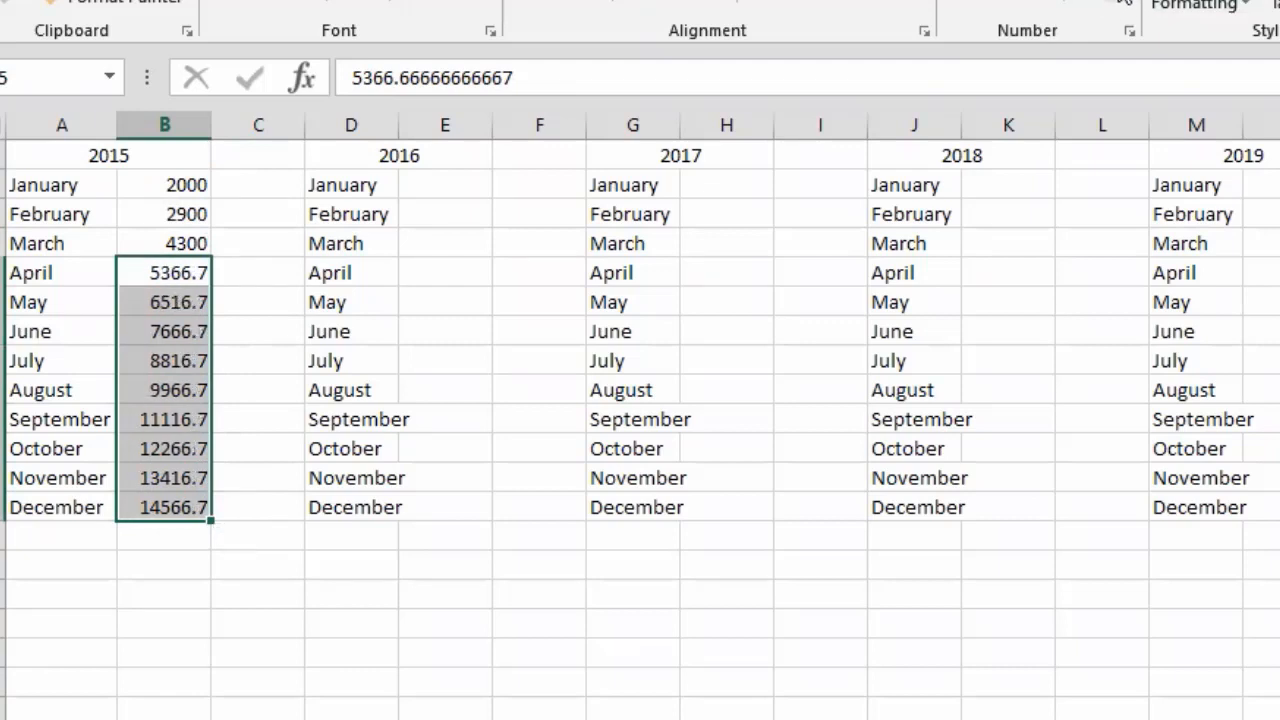
{"action": "left_click", "coordinate": [1110, 5]}
Copy the 2015 values in B2:B13 and paste them beside the months of 2016 to 2019, at E2, H2, K2 and N2.
{"action": "left_click_drag", "start_coordinate": [186, 192], "coordinate": [172, 505]}
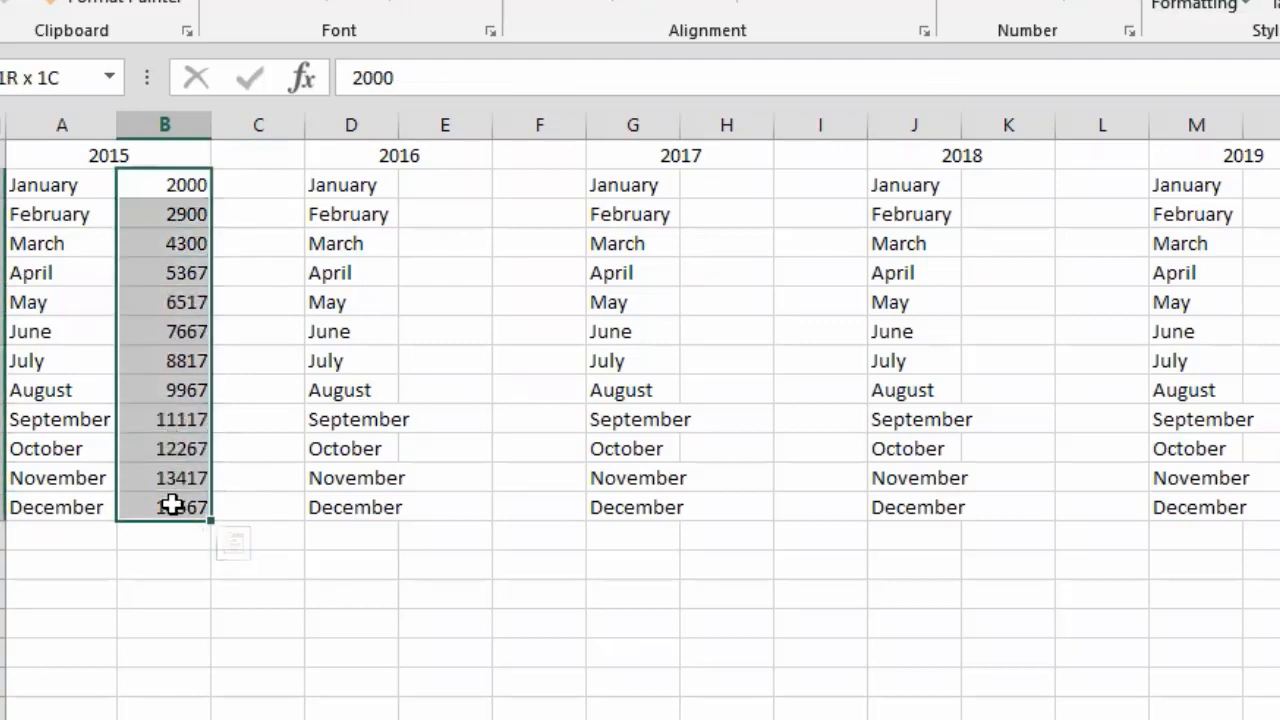
{"action": "key", "text": "ctrl+c"}
{"action": "left_click", "coordinate": [474, 184]}
{"action": "key", "text": "ctrl+v"}
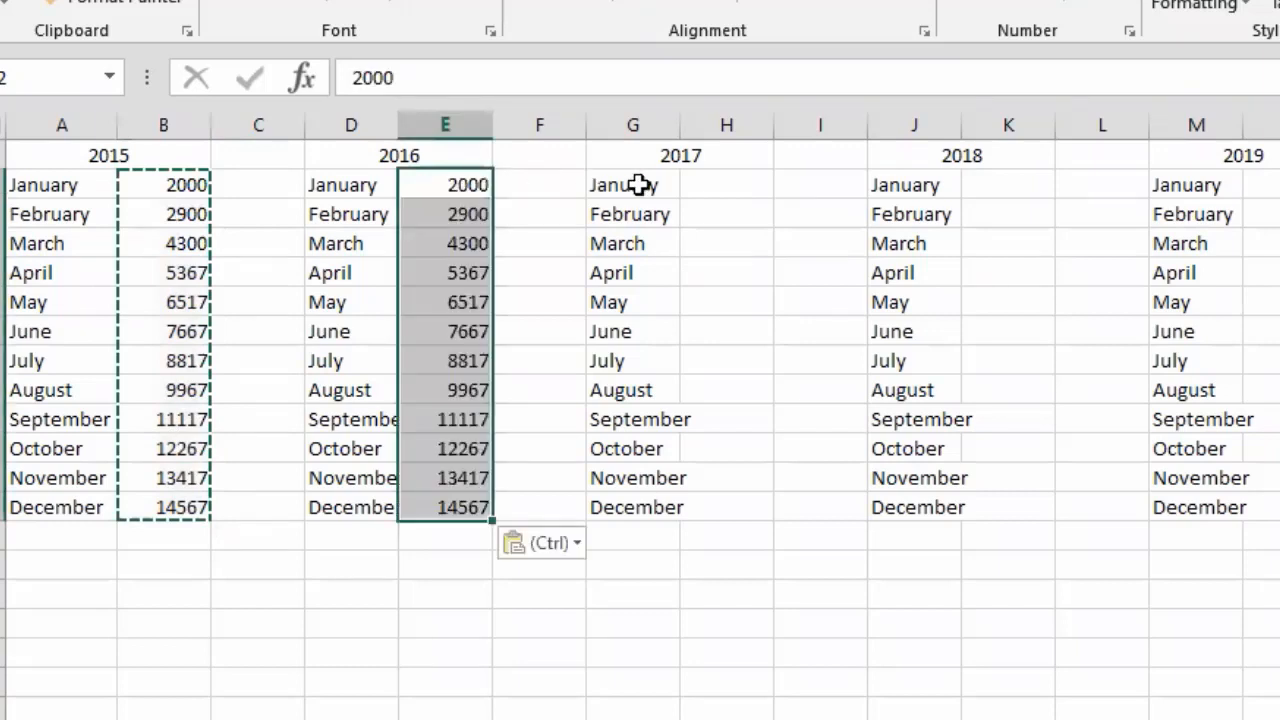
{"action": "left_click", "coordinate": [740, 186]}
{"action": "key", "text": "ctrl+v"}
{"action": "left_click", "coordinate": [976, 184]}
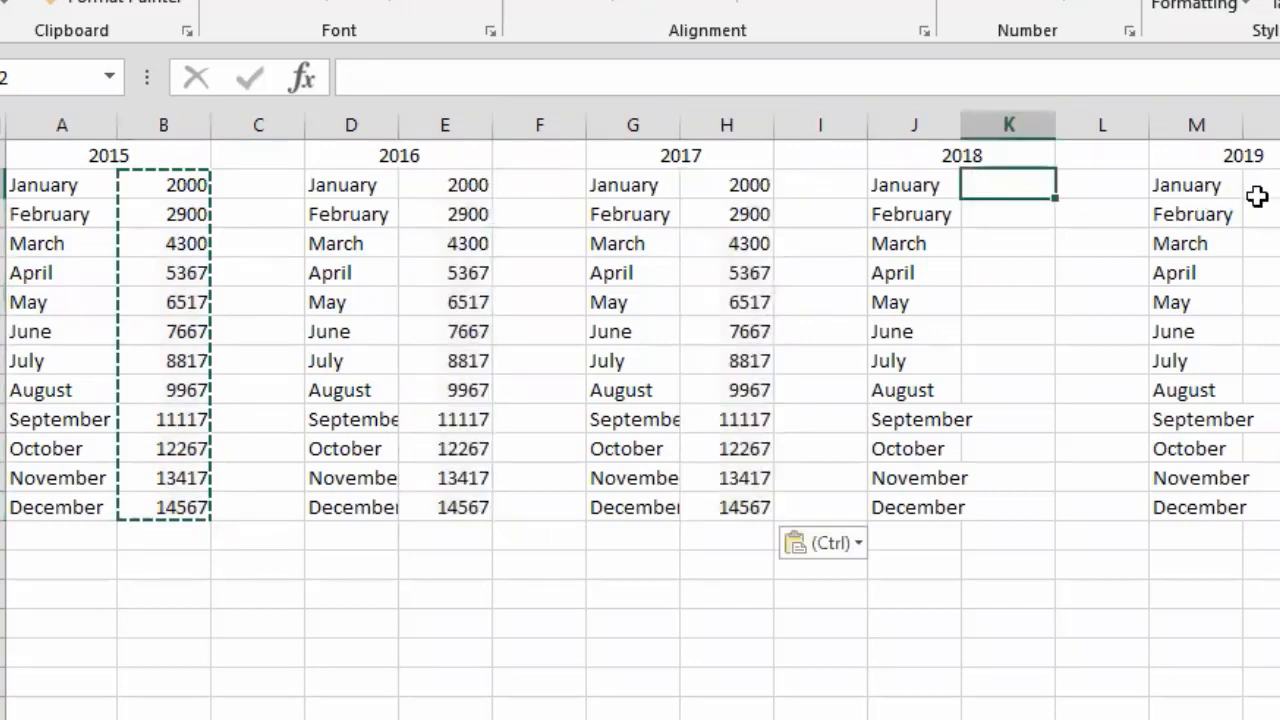
{"action": "key", "text": "ctrl+v"}
{"action": "left_click", "coordinate": [1257, 186]}
{"action": "key", "text": "ctrl+v"}
{"action": "left_click", "coordinate": [803, 670]}
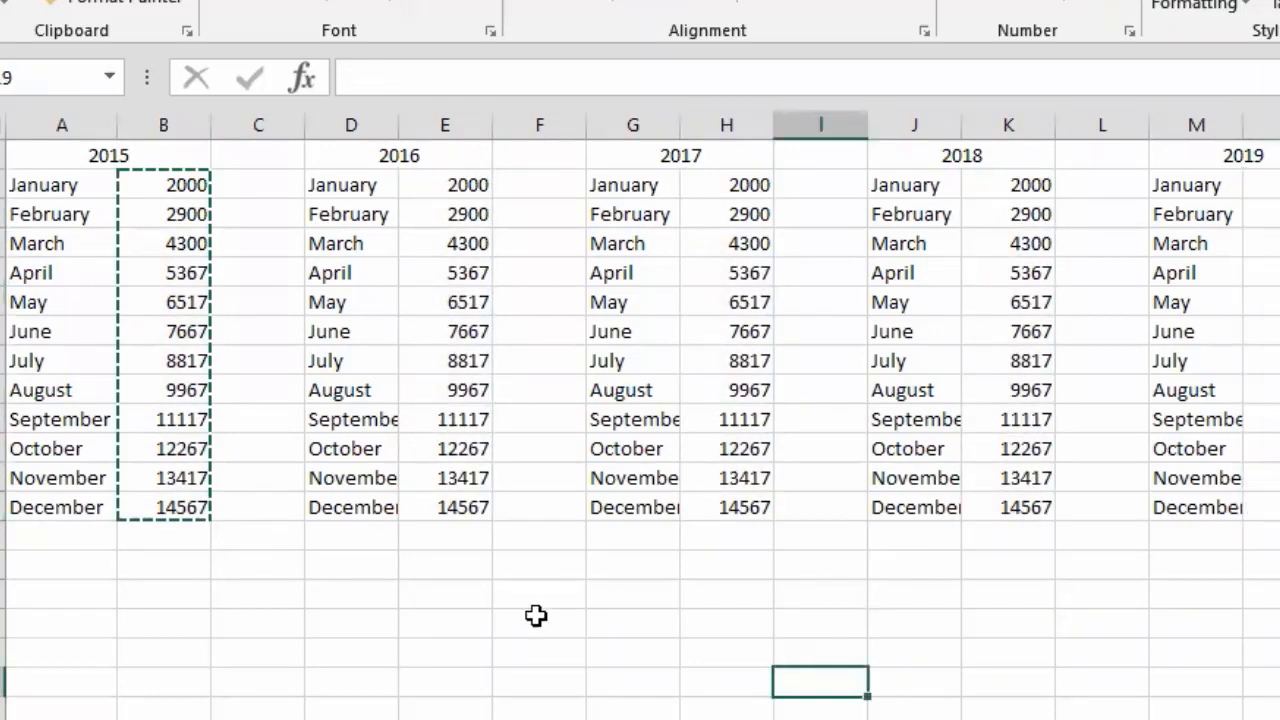
Apply All Borders to each of the five year tables, from 2015 in A1:B13 to 2019 in M1:N13.
{"action": "left_click_drag", "start_coordinate": [90, 165], "coordinate": [166, 500]}
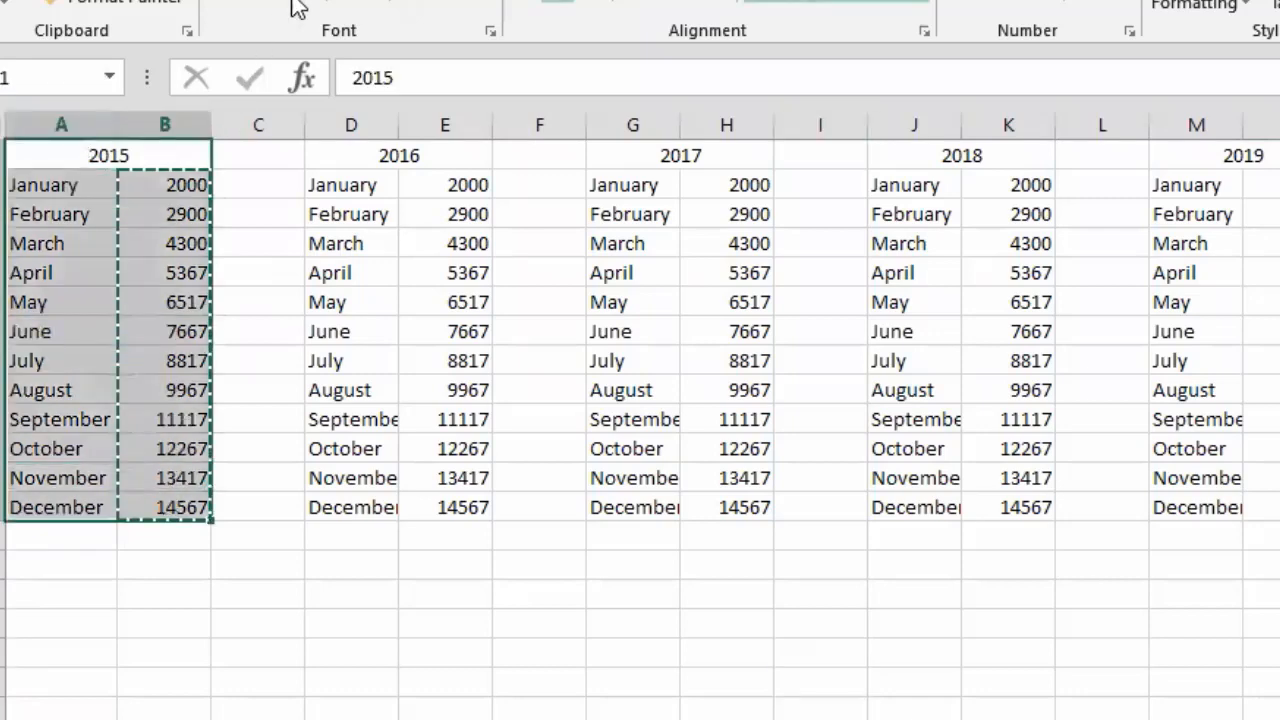
{"action": "left_click", "coordinate": [357, 2]}
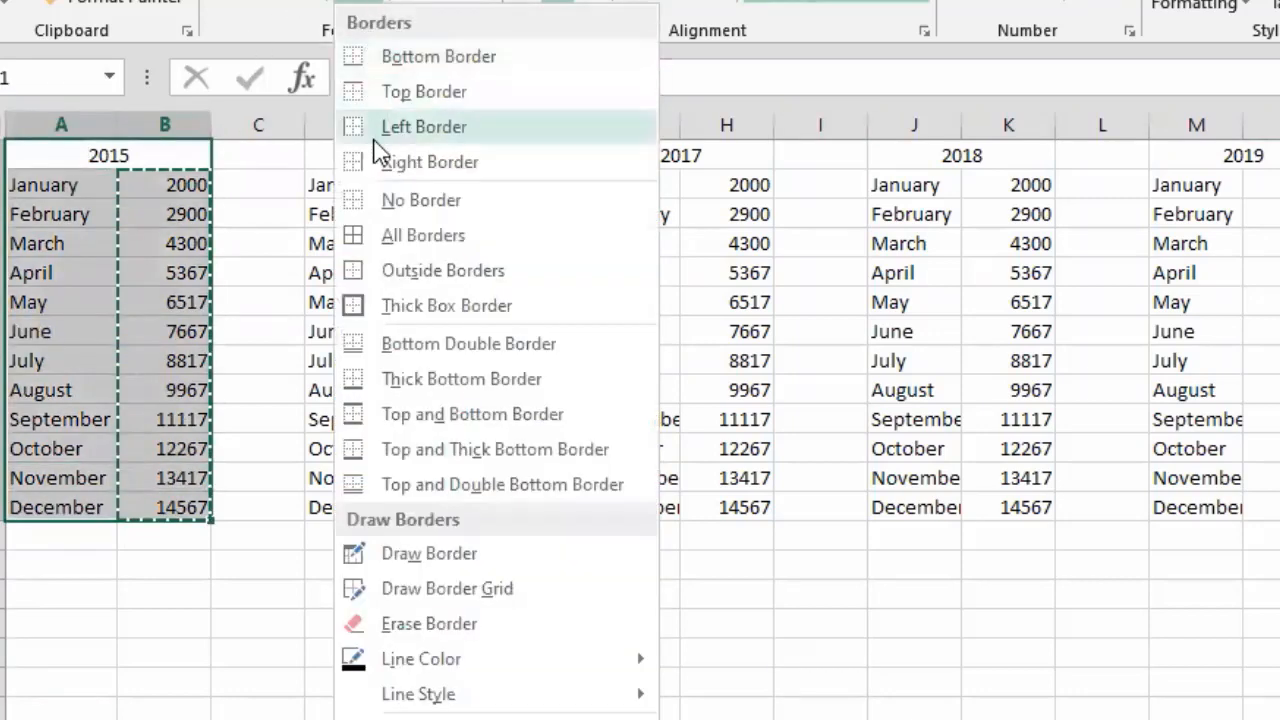
{"action": "left_click", "coordinate": [354, 234]}
{"action": "left_click_drag", "start_coordinate": [384, 155], "coordinate": [455, 508]}
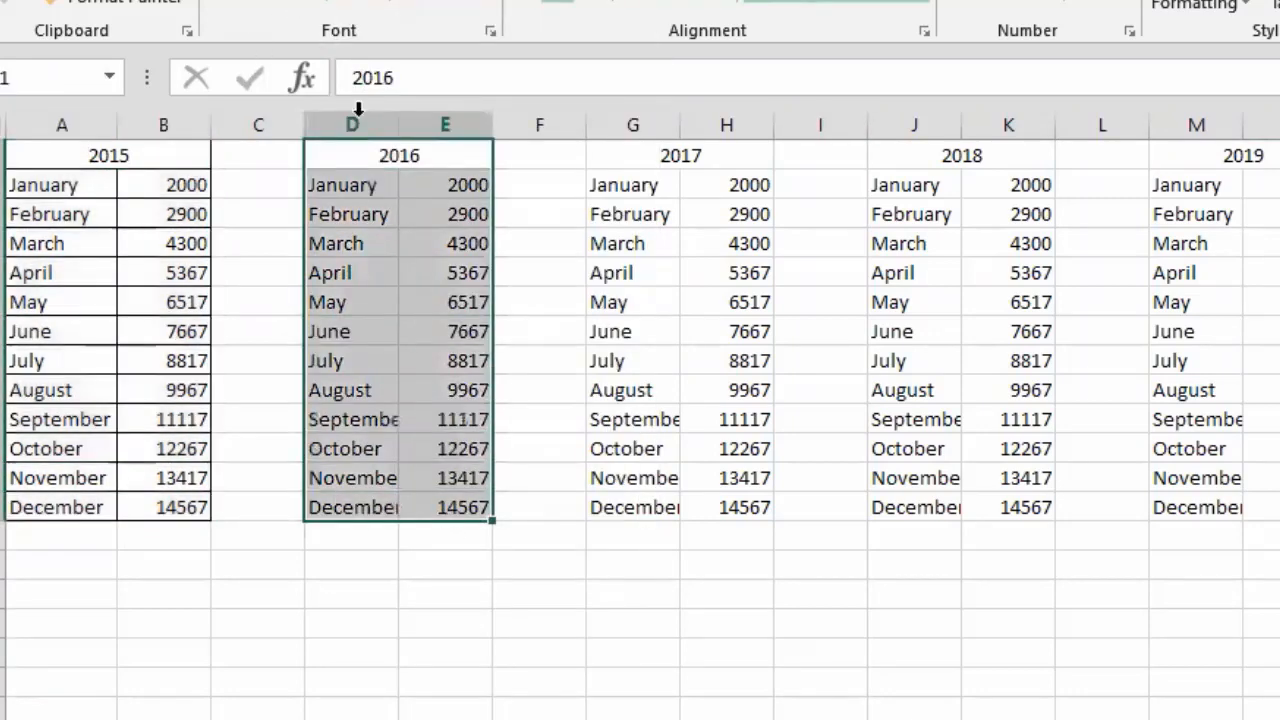
{"action": "left_click", "coordinate": [340, 2]}
{"action": "left_click_drag", "start_coordinate": [620, 152], "coordinate": [685, 483]}
{"action": "left_click", "coordinate": [355, 2]}
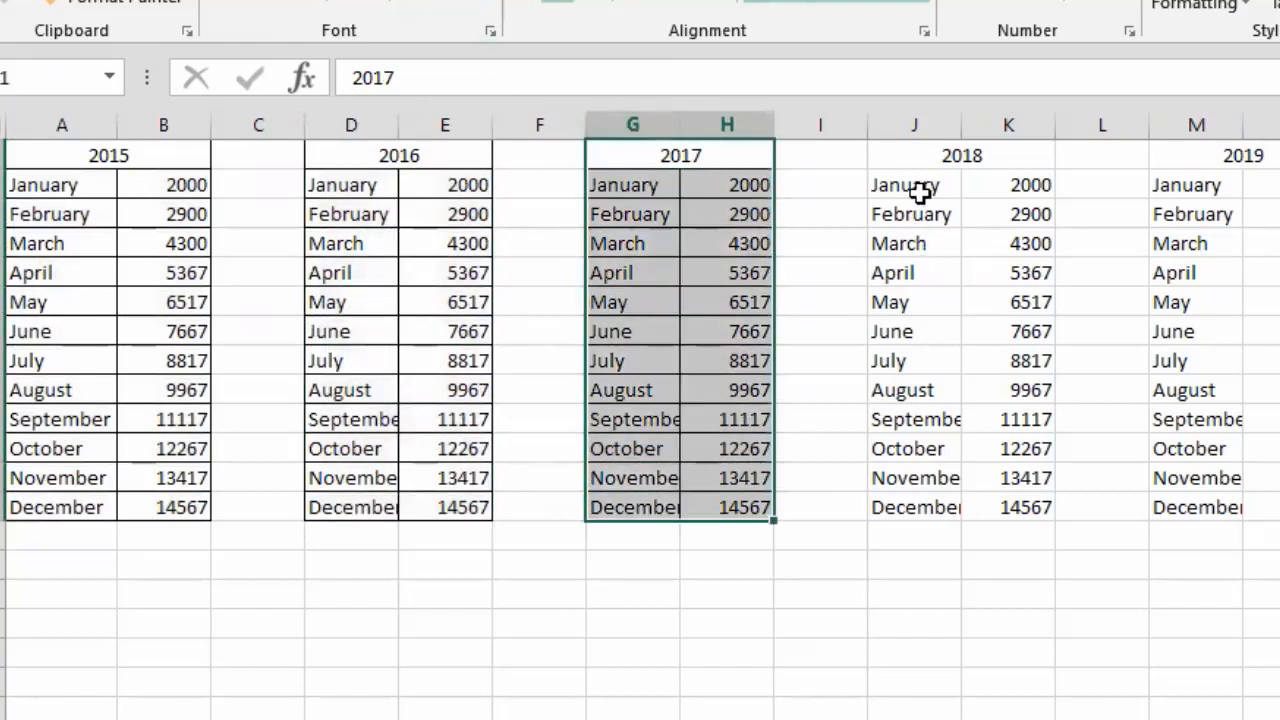
{"action": "left_click_drag", "start_coordinate": [932, 164], "coordinate": [1000, 535]}
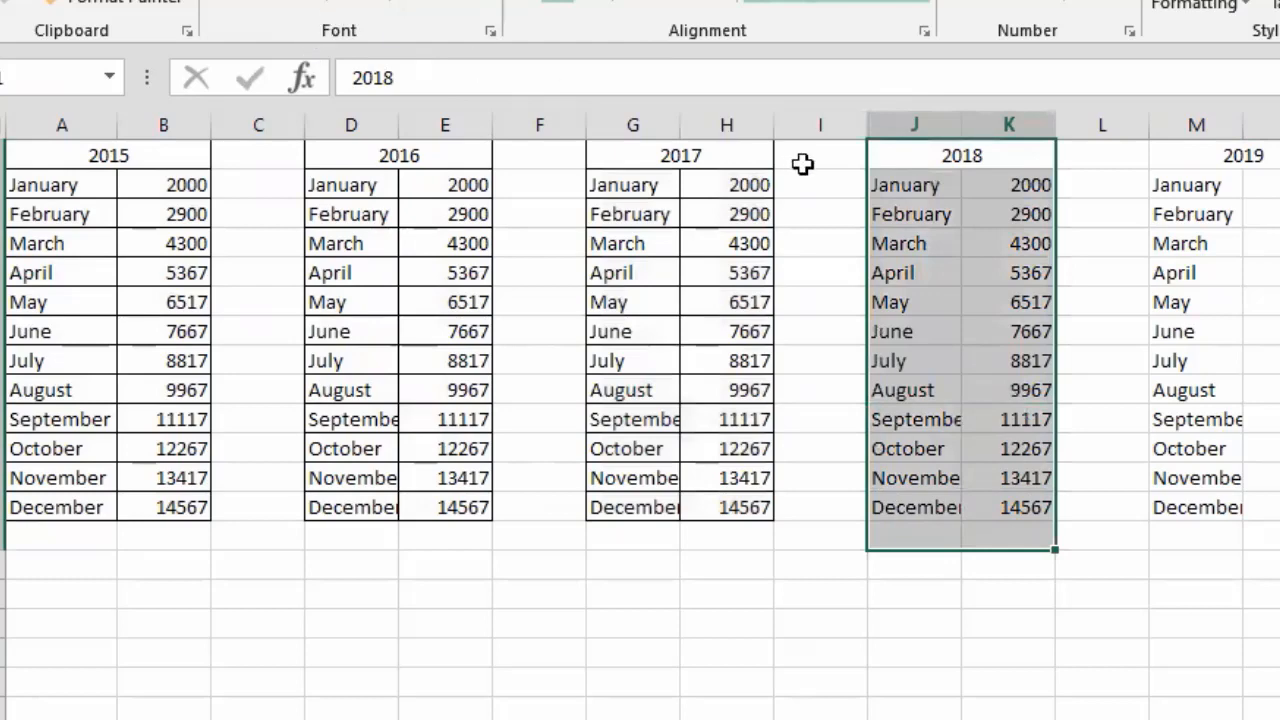
{"action": "left_click_drag", "start_coordinate": [910, 160], "coordinate": [972, 514]}
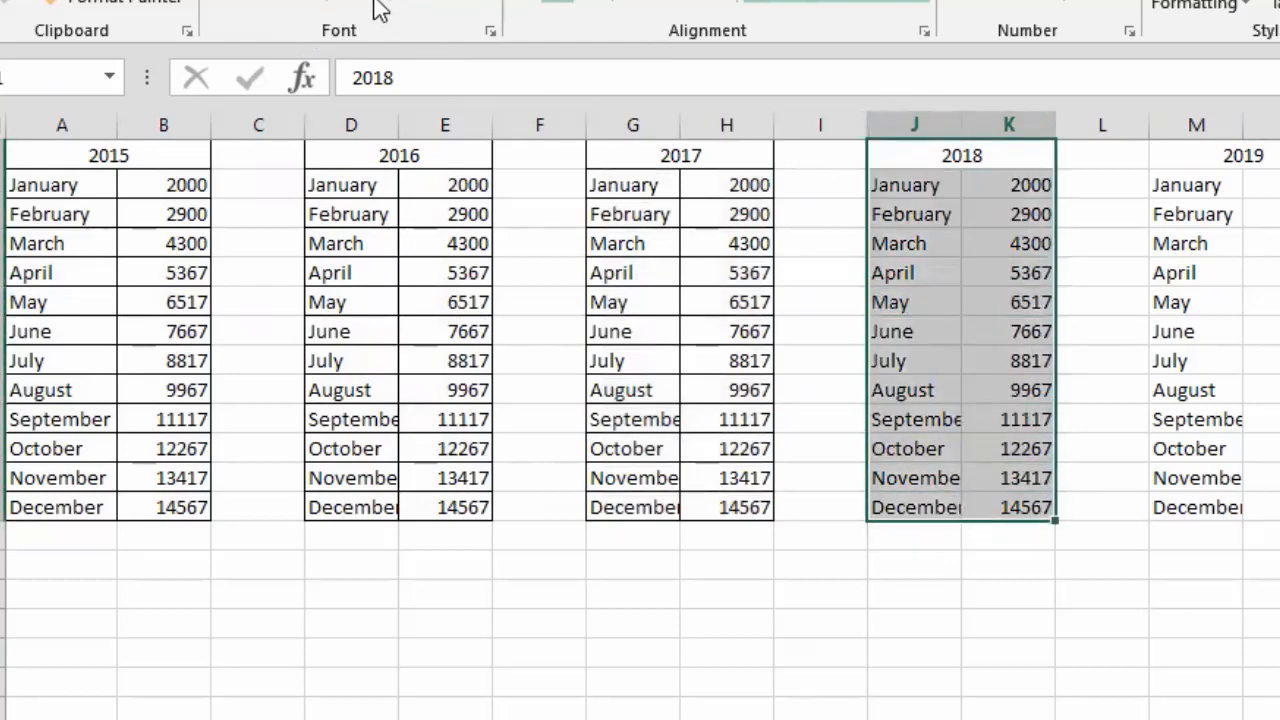
{"action": "left_click_drag", "start_coordinate": [1196, 150], "coordinate": [1248, 505]}
{"action": "left_click", "coordinate": [318, 2]}
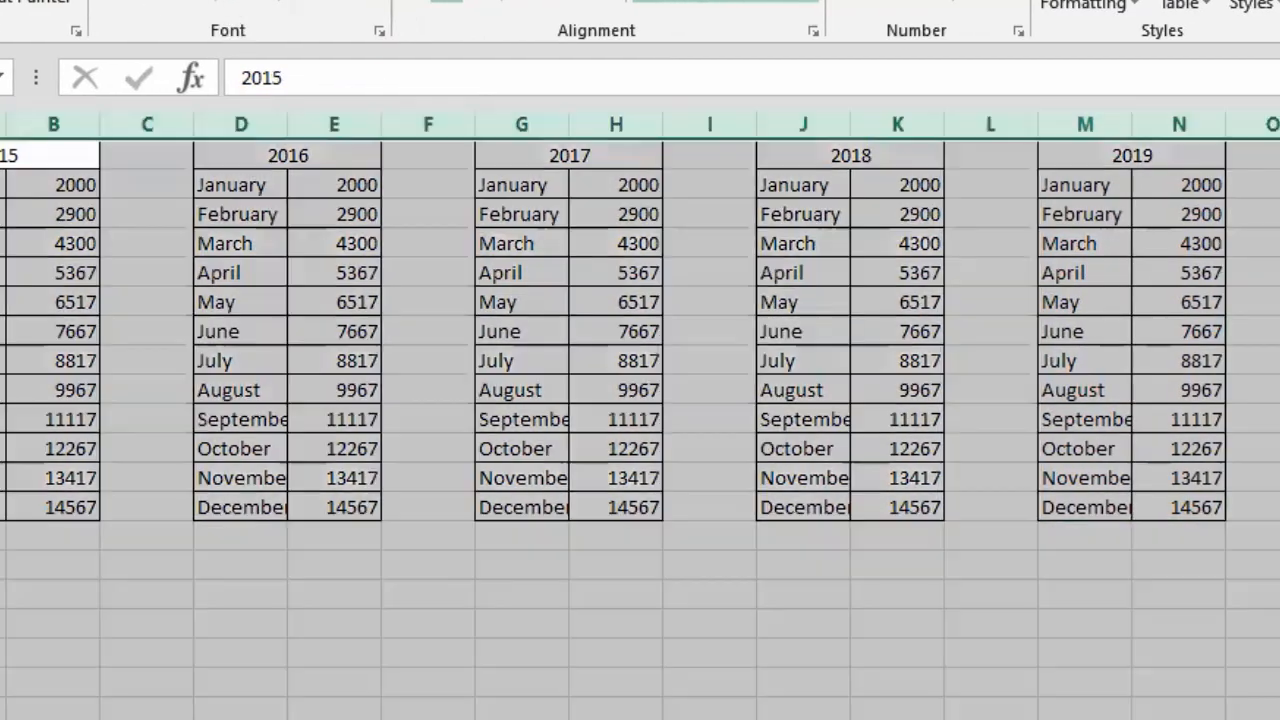
Fit the widths of all the sheet's columns to their contents so the month names show in full.
{"action": "left_click", "coordinate": [0, 124]}
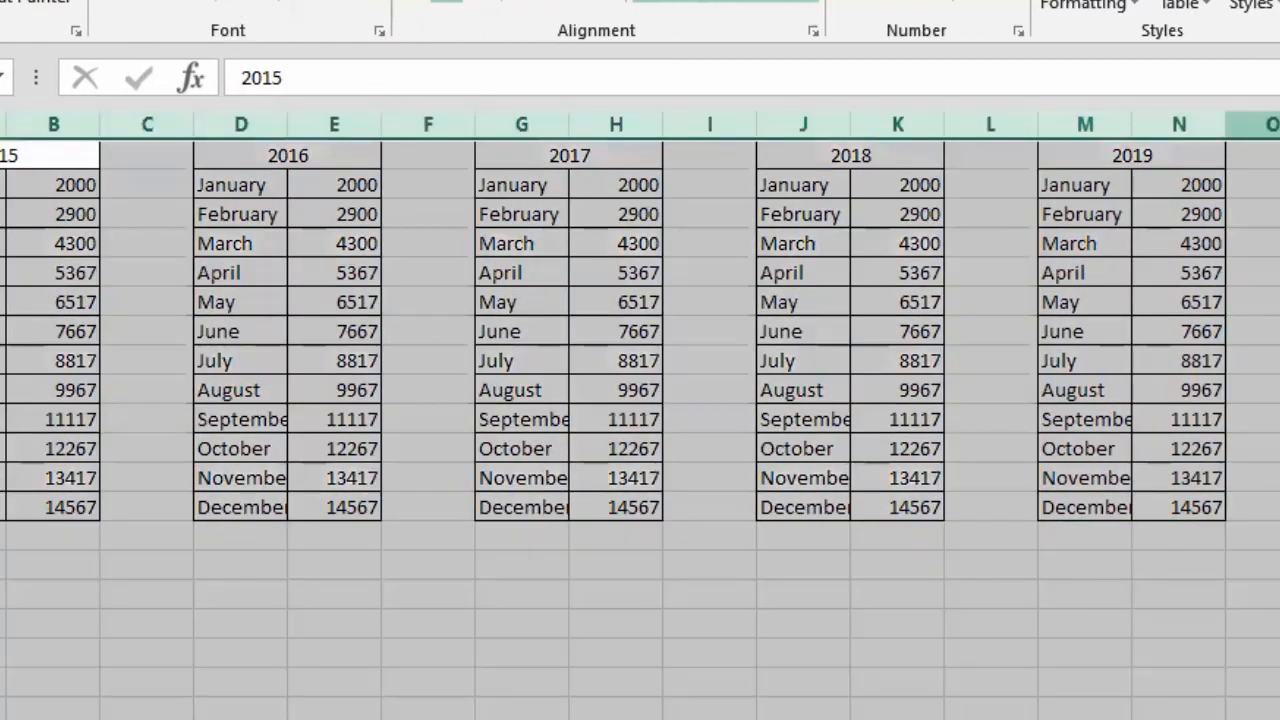
{"action": "double_click", "coordinate": [6, 124]}
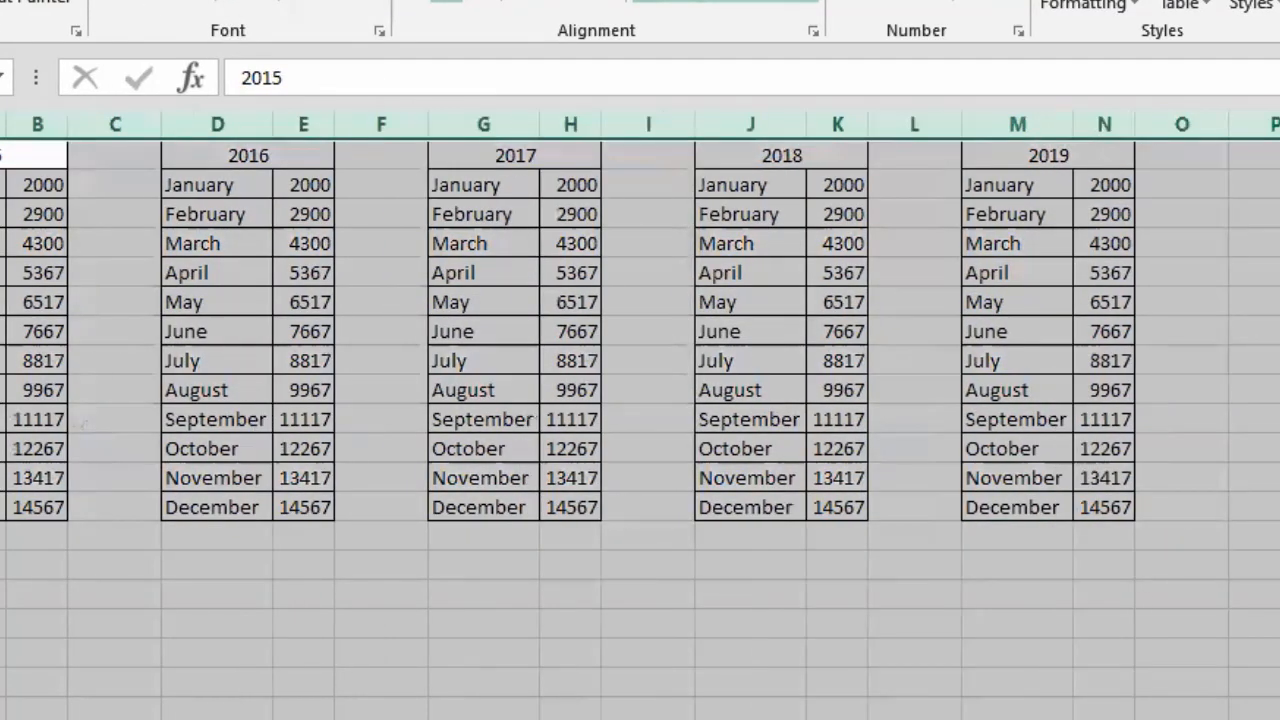
{"action": "left_click", "coordinate": [306, 206]}
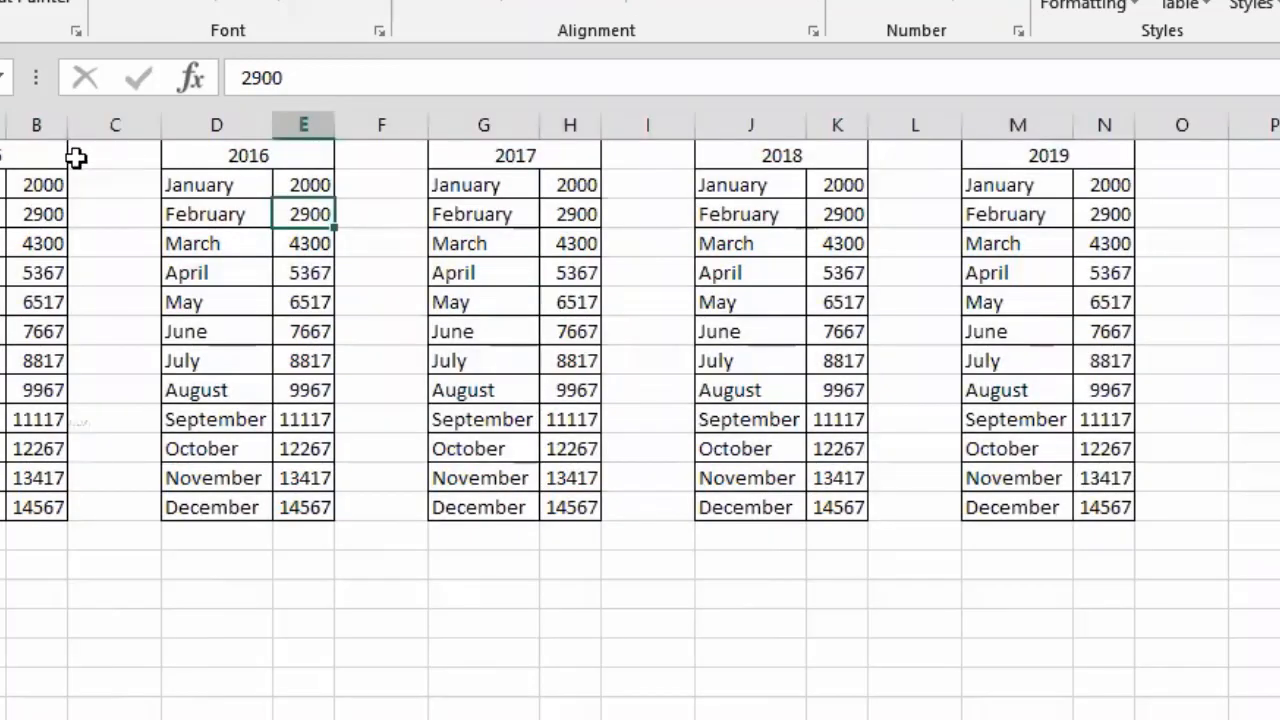
Make the five year headings in row 1, 2015 to 2019, bold.
{"action": "left_click", "coordinate": [55, 156]}
{"action": "left_click", "coordinate": [240, 153], "text": "ctrl"}
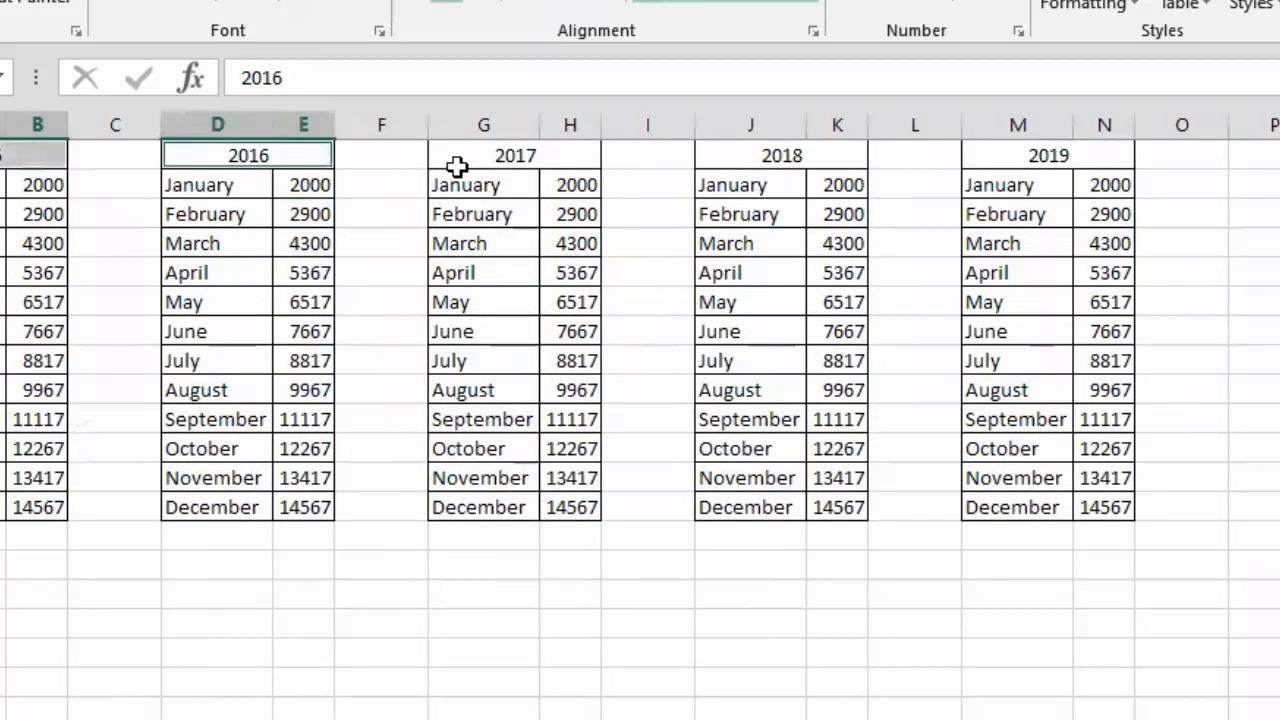
{"action": "left_click", "coordinate": [515, 150], "text": "ctrl"}
{"action": "left_click", "coordinate": [775, 155], "text": "ctrl"}
{"action": "left_click", "coordinate": [1060, 156], "text": "ctrl"}
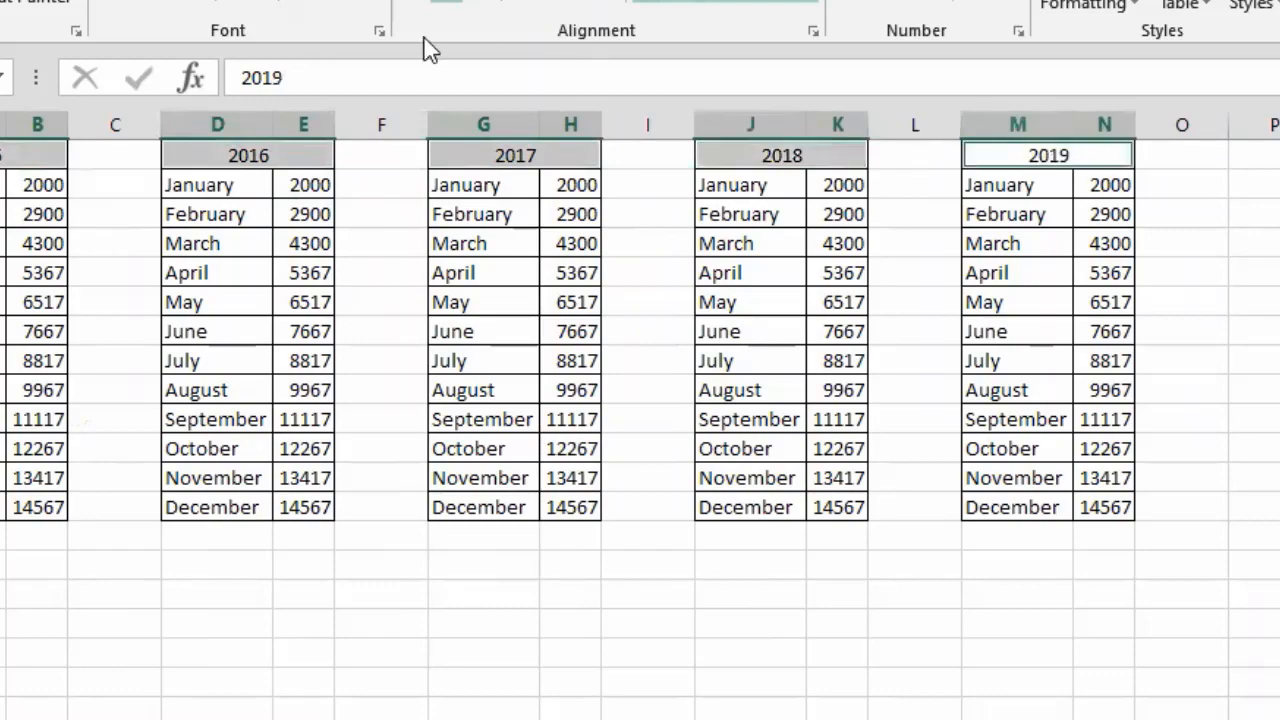
{"action": "left_click", "coordinate": [101, 2]}
{"action": "left_click", "coordinate": [355, 660]}
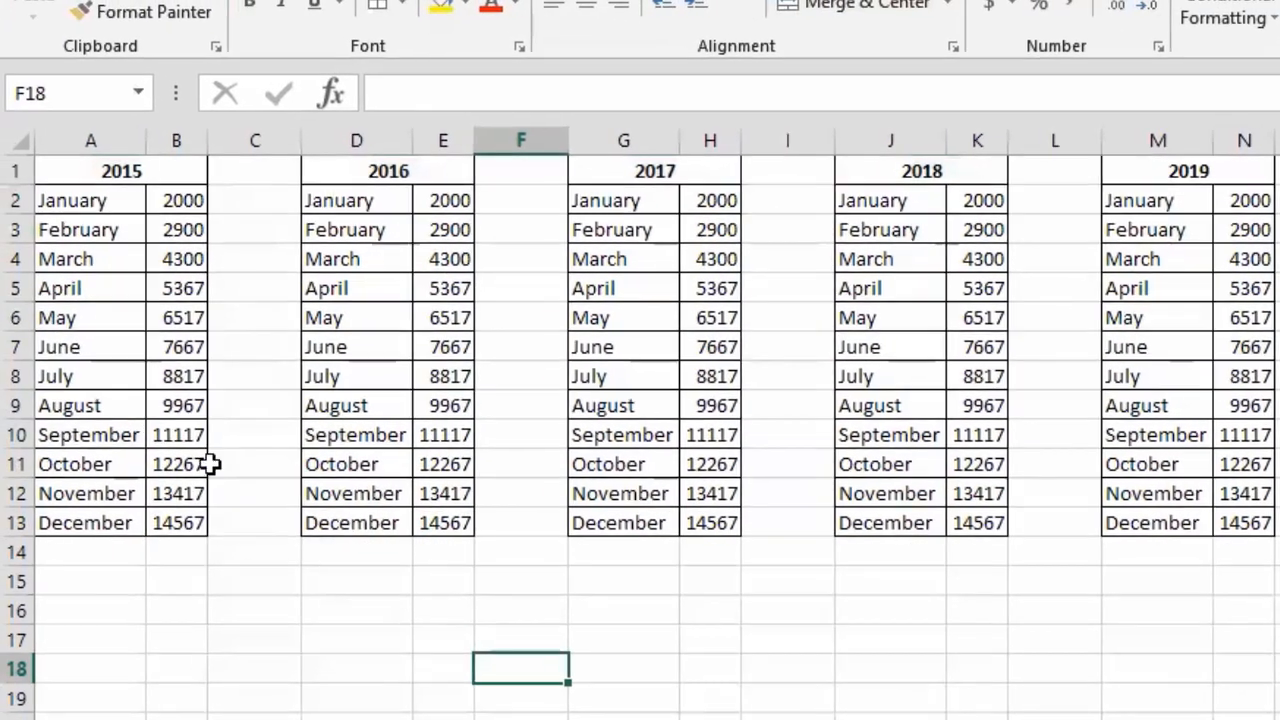
Enter January in cell D16, below the 2016 table.
{"action": "left_click", "coordinate": [72, 200]}
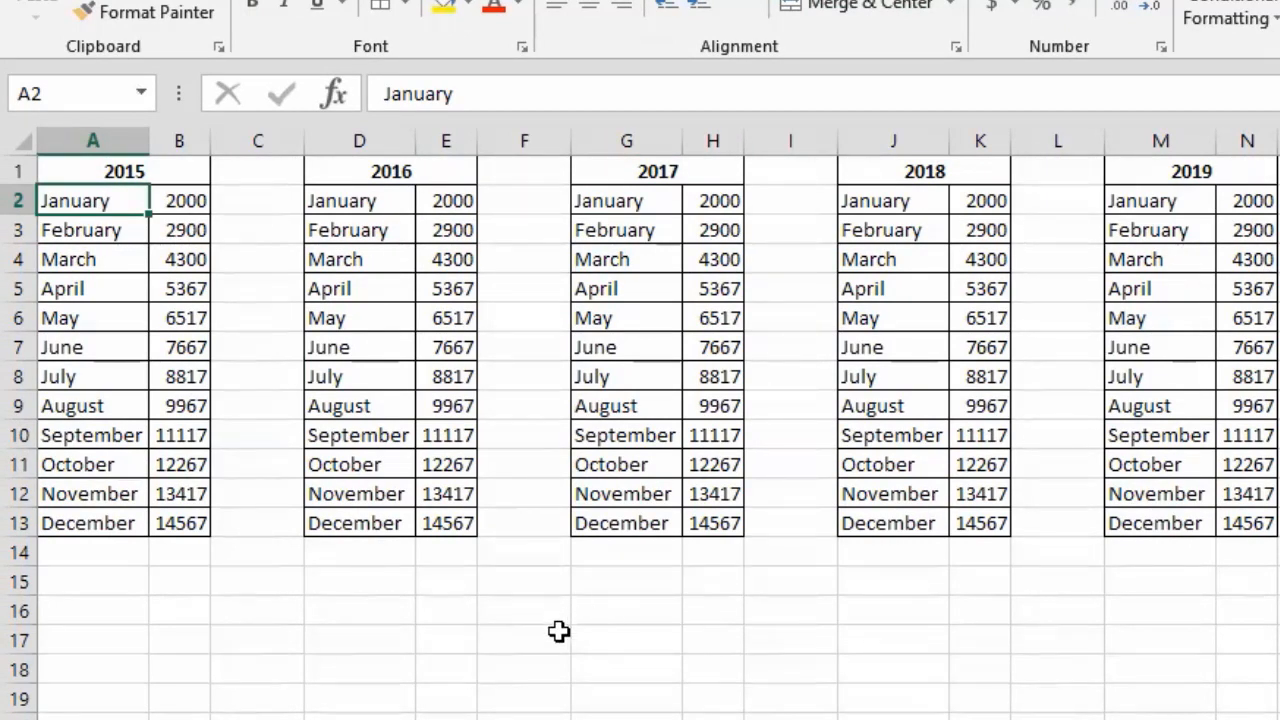
{"action": "left_click", "coordinate": [383, 613]}
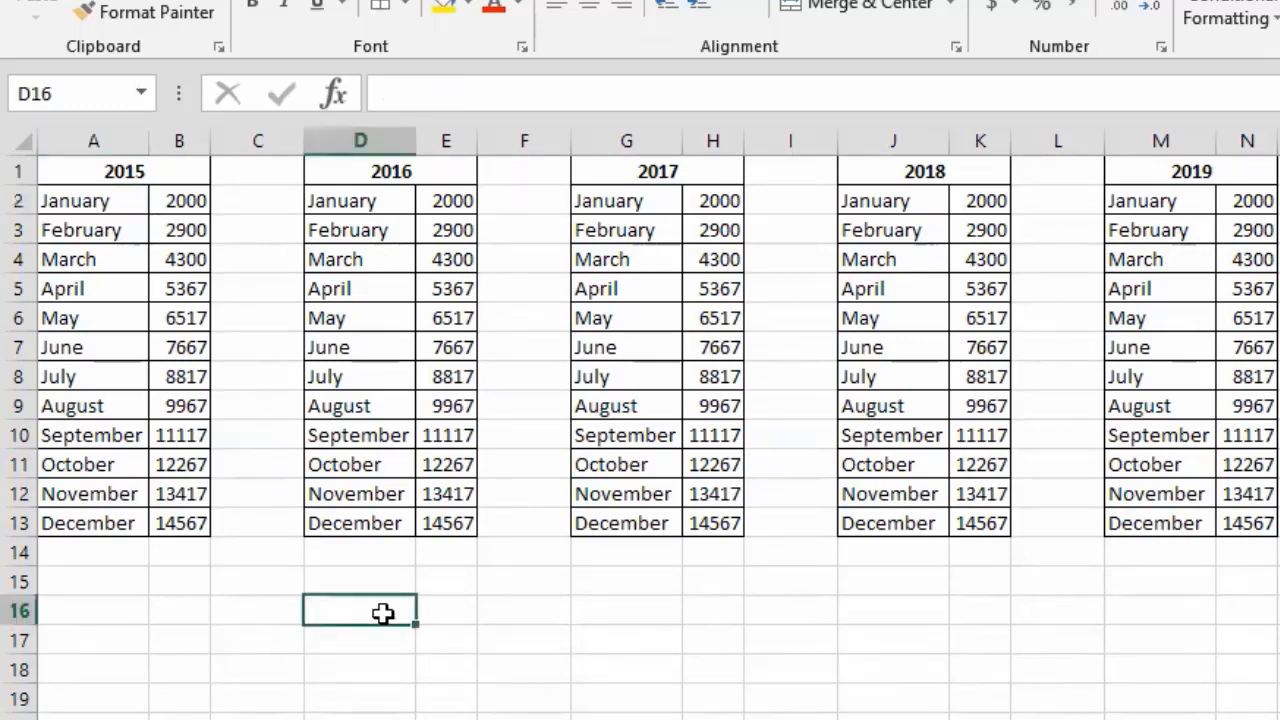
{"action": "type", "text": "January"}
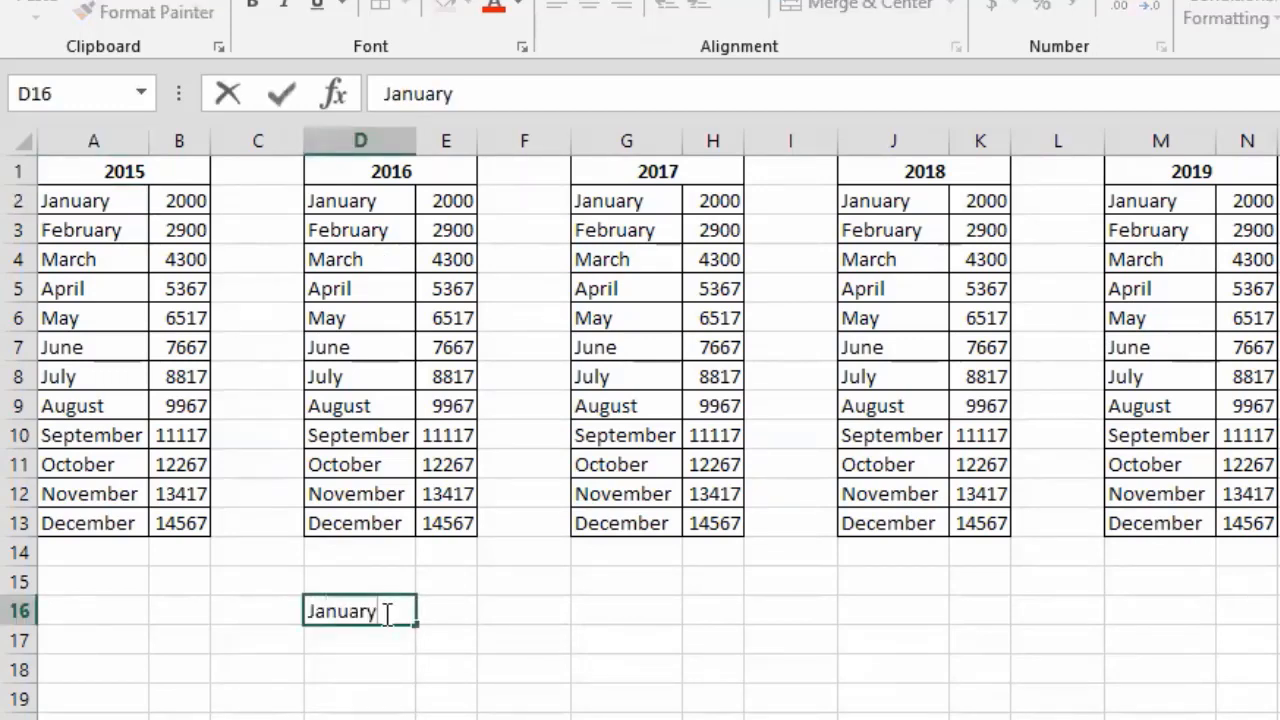
{"action": "key", "text": "Return"}
Begin a SUM formula in cell E16, beside the January label.
{"action": "key", "text": "Right"}
{"action": "key", "text": "Up"}
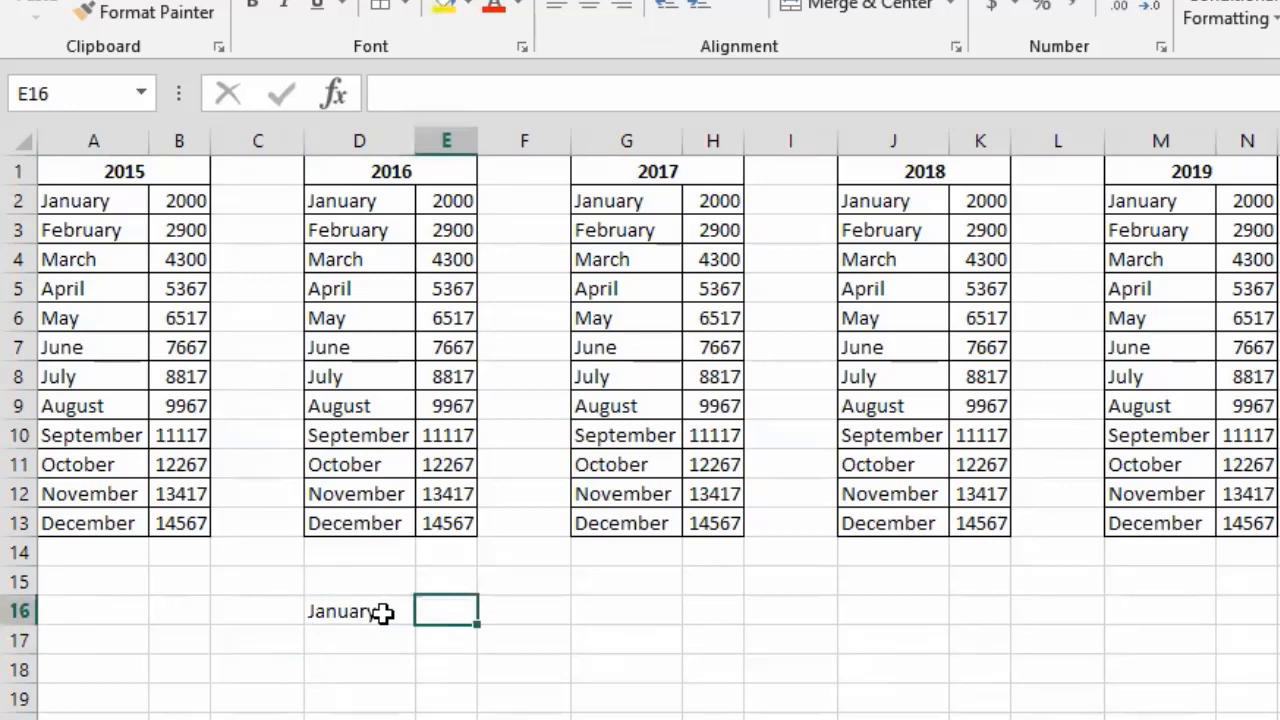
{"action": "type", "text": "=sum("}
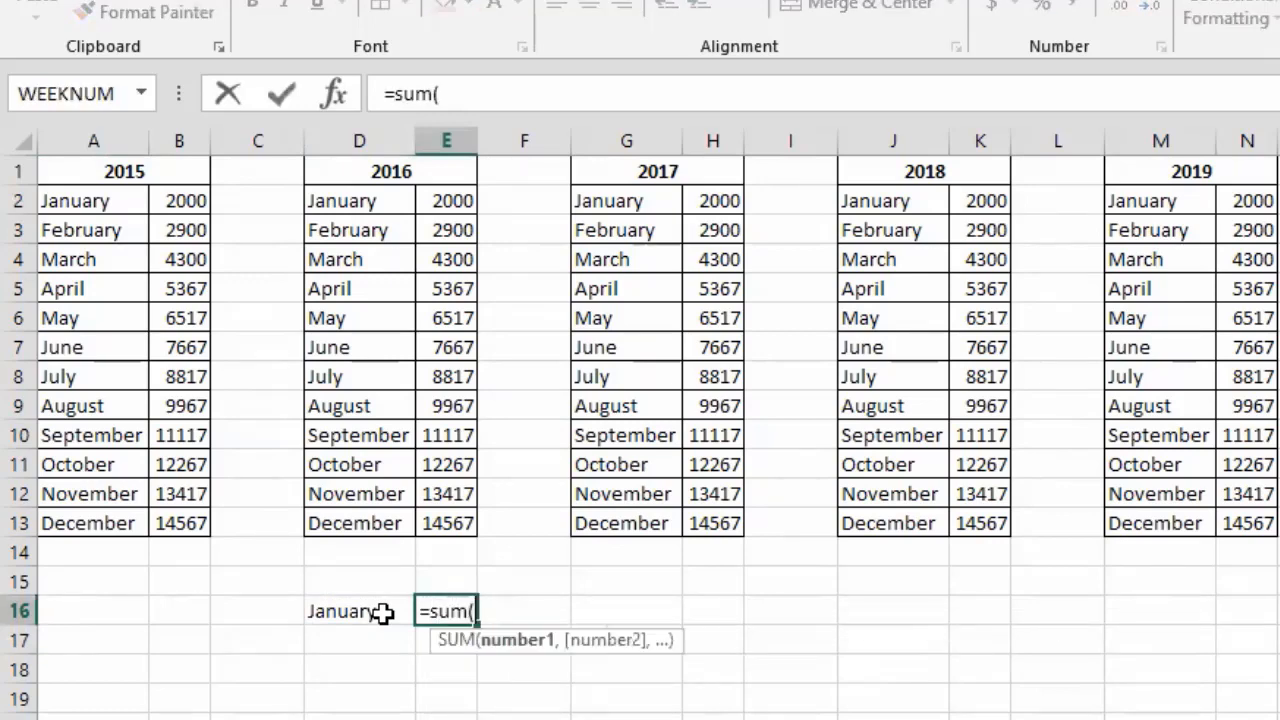
{"action": "left_click", "coordinate": [88, 208]}
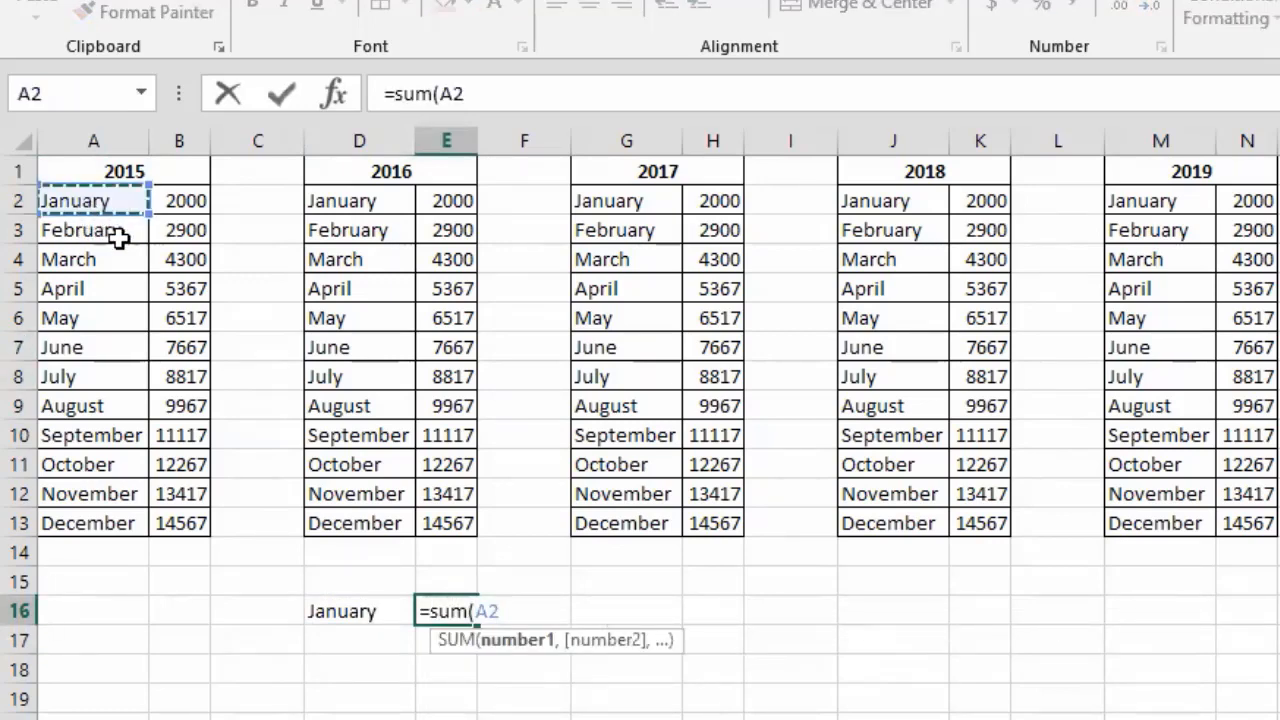
{"action": "type", "text": ","}
{"action": "left_click", "coordinate": [351, 203]}
{"action": "type", "text": ","}
{"action": "left_click", "coordinate": [623, 200]}
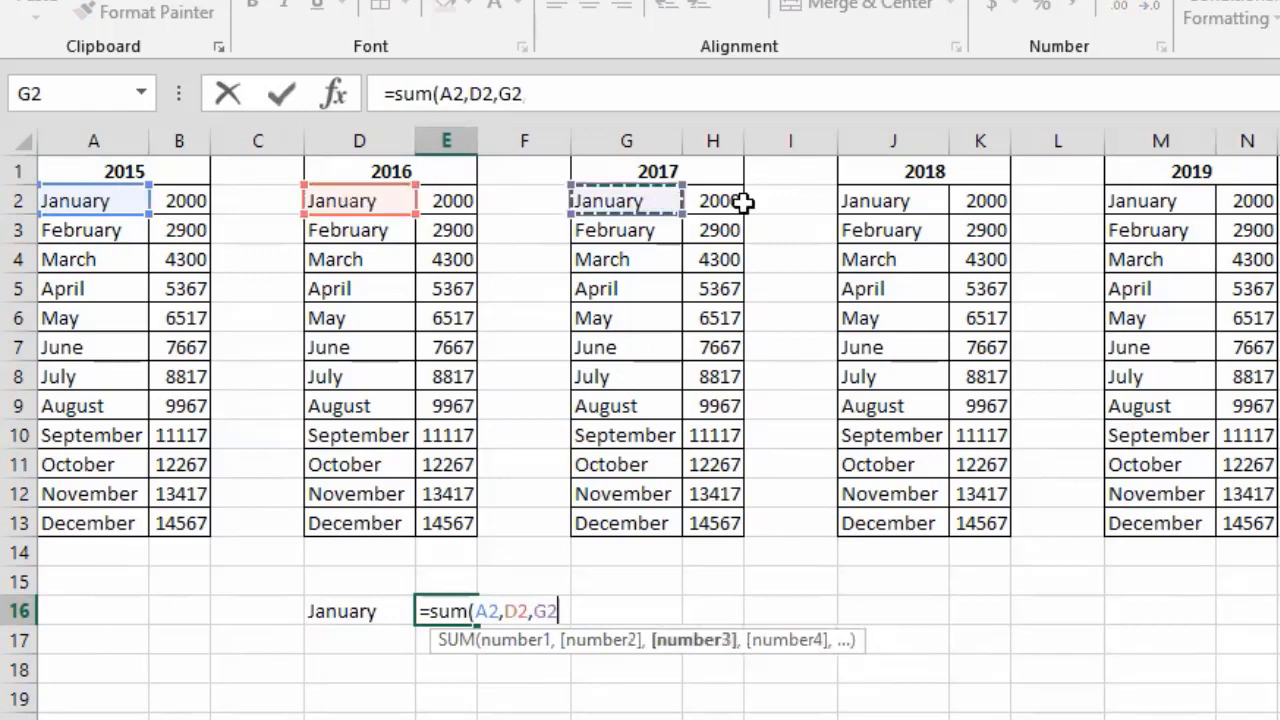
{"action": "type", "text": ","}
{"action": "key", "text": "BackSpace"}
{"action": "key", "text": "BackSpace"}
{"action": "key", "text": "BackSpace"}
{"action": "key", "text": "BackSpace"}
{"action": "key", "text": "BackSpace"}
{"action": "key", "text": "BackSpace"}
{"action": "key", "text": "BackSpace"}
{"action": "key", "text": "BackSpace"}
{"action": "key", "text": "BackSpace"}
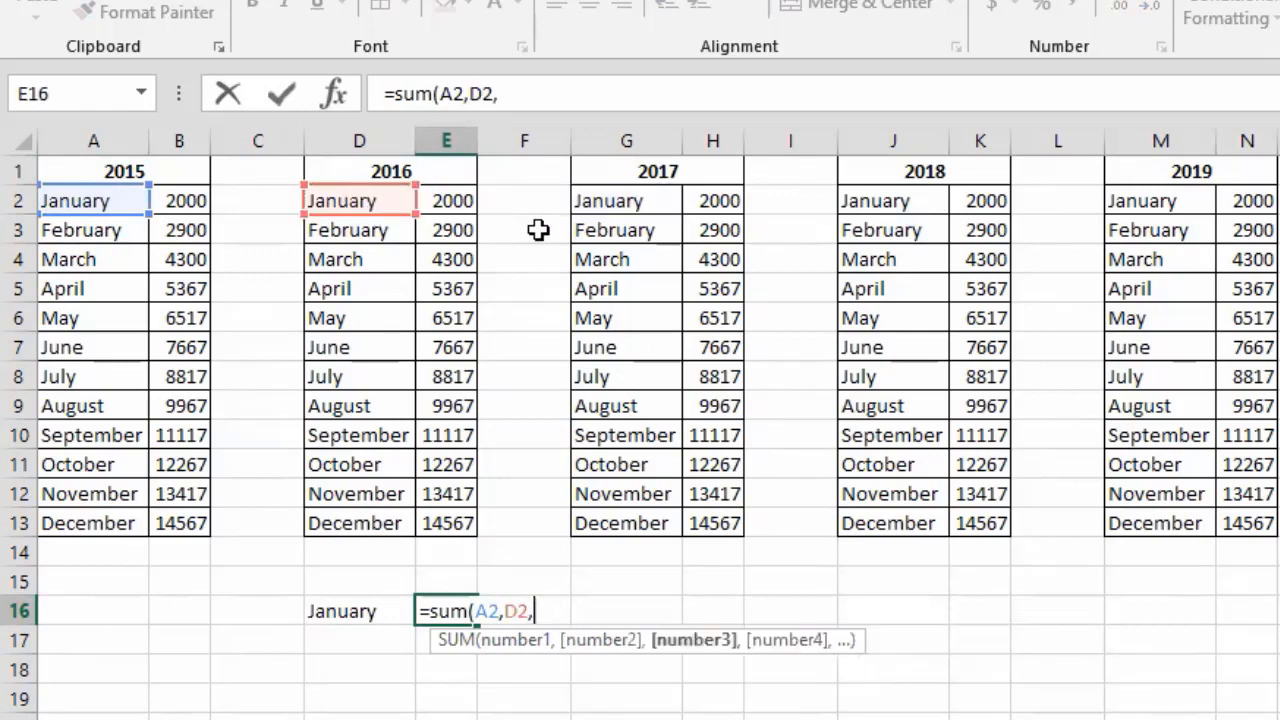
{"action": "left_click", "coordinate": [268, 197]}
Complete the E16 formula as =SUM(B2,E2,H2,K2,N2) to total the January values of all five years.
{"action": "left_click", "coordinate": [179, 197]}
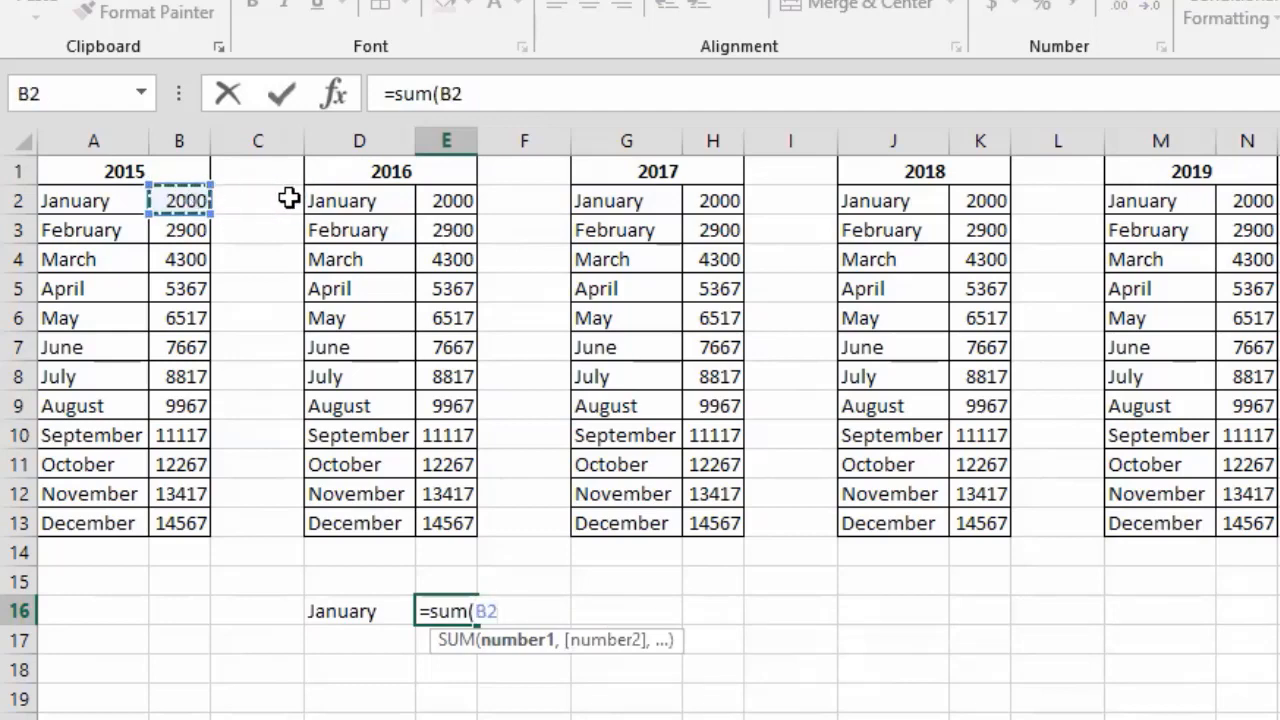
{"action": "type", "text": ","}
{"action": "left_click", "coordinate": [460, 205]}
{"action": "type", "text": ","}
{"action": "left_click", "coordinate": [722, 200]}
{"action": "type", "text": ","}
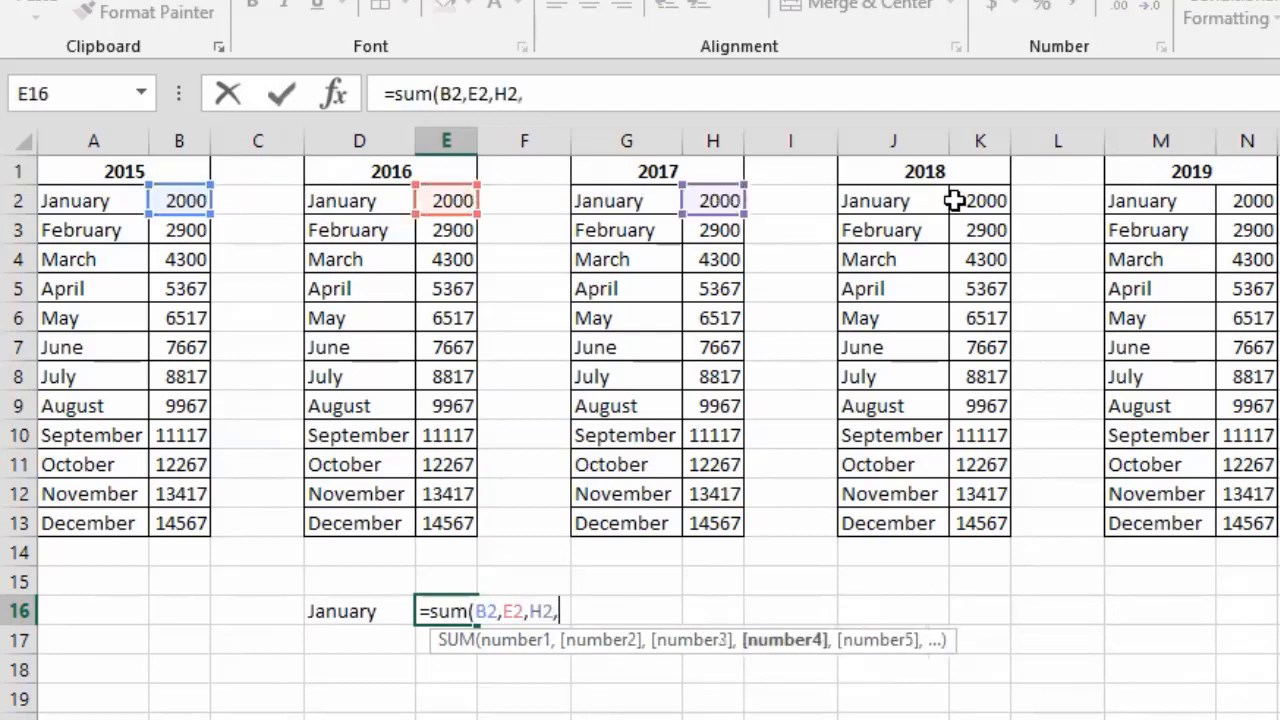
{"action": "left_click", "coordinate": [955, 200]}
{"action": "type", "text": ","}
{"action": "left_click", "coordinate": [1225, 205]}
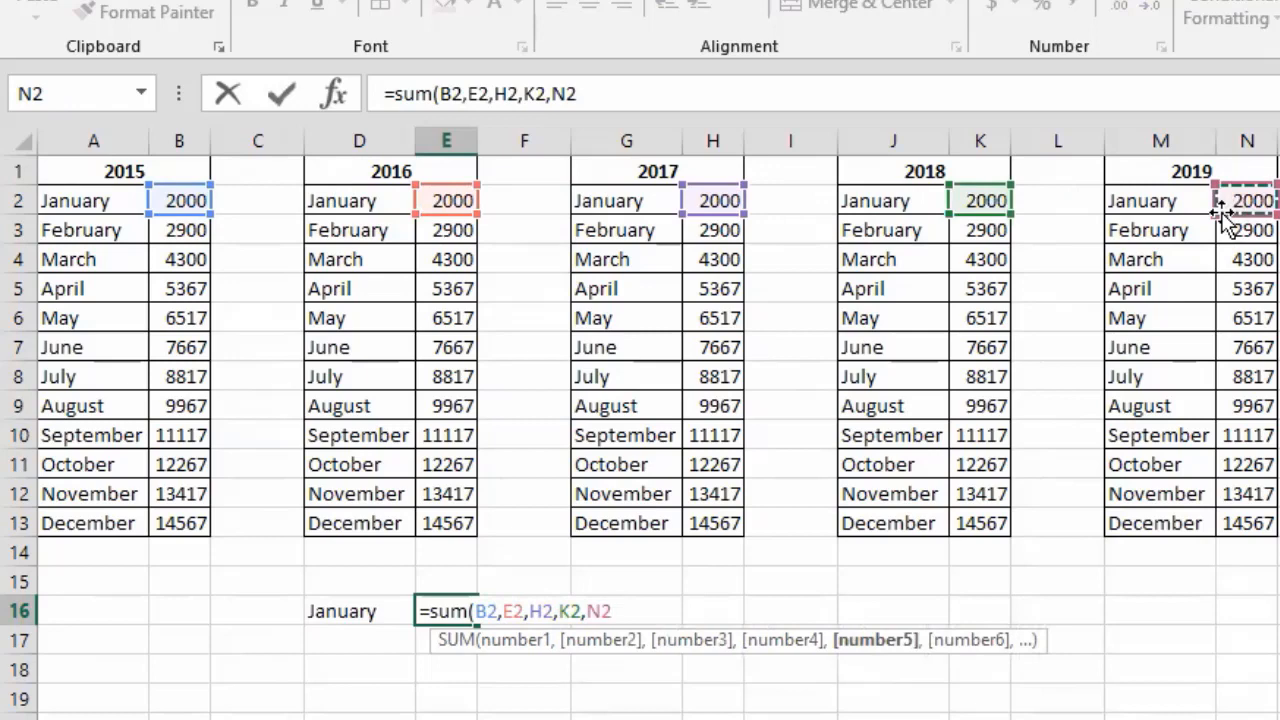
{"action": "type", "text": ")"}
{"action": "key", "text": "Return"}
{"action": "key", "text": "Up"}
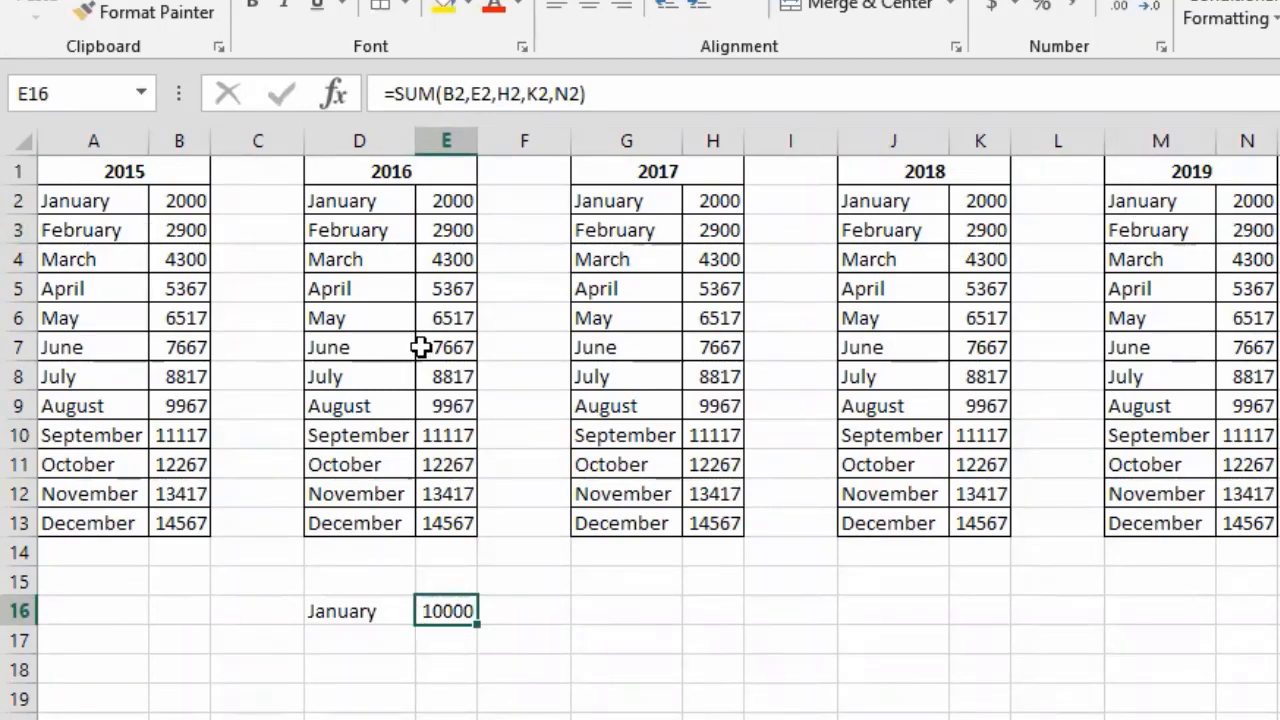
Set the January value to 400 in the 2016 table and to 300 in the 2017 table.
{"action": "left_click", "coordinate": [454, 199]}
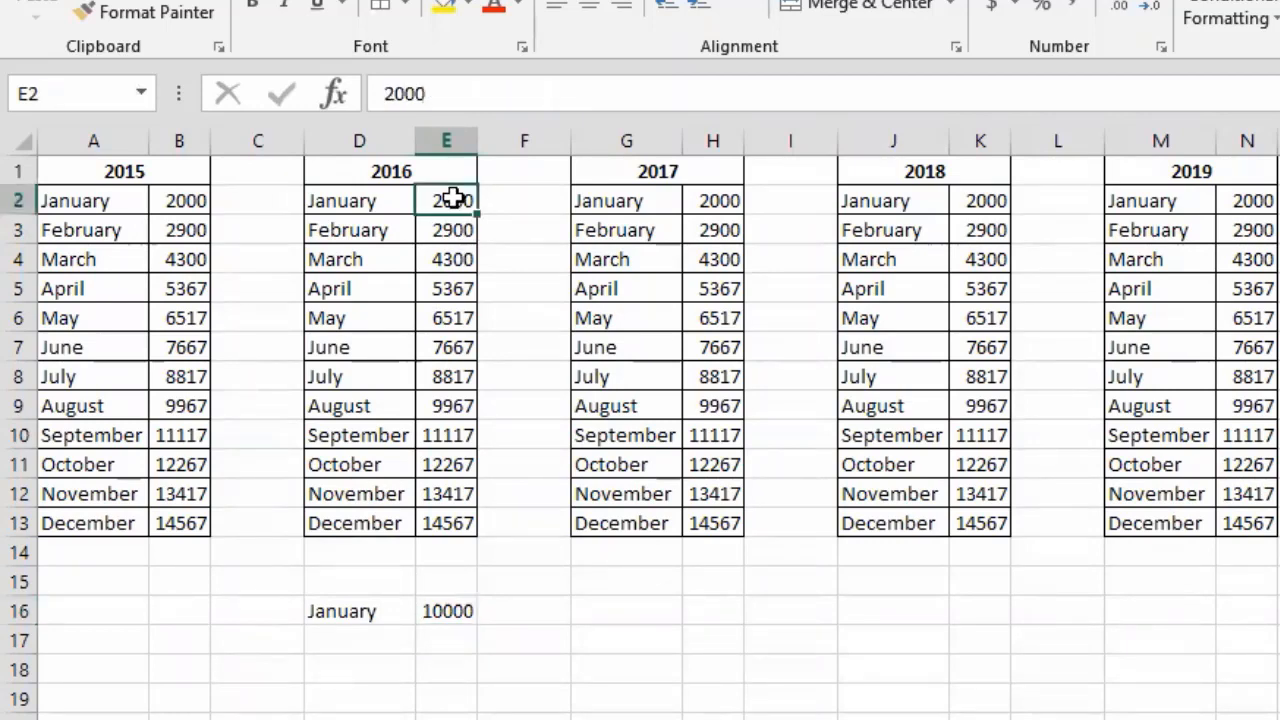
{"action": "type", "text": "400"}
{"action": "key", "text": "Return"}
{"action": "key", "text": "Right"}
{"action": "key", "text": "Right"}
{"action": "key", "text": "Right"}
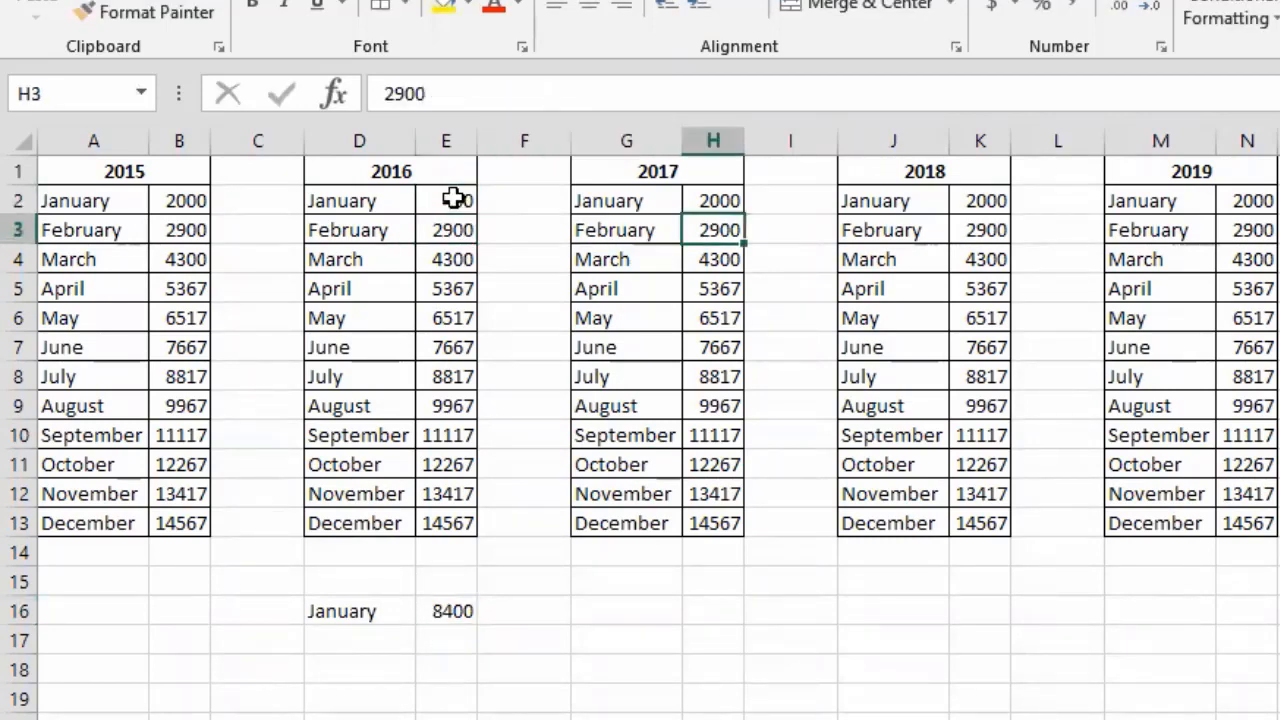
{"action": "key", "text": "Up"}
{"action": "type", "text": "300"}
{"action": "key", "text": "Return"}
Set the January value in the 2018 table, cell K2, to 1000.
{"action": "key", "text": "Right"}
{"action": "key", "text": "Up"}
{"action": "key", "text": "Up"}
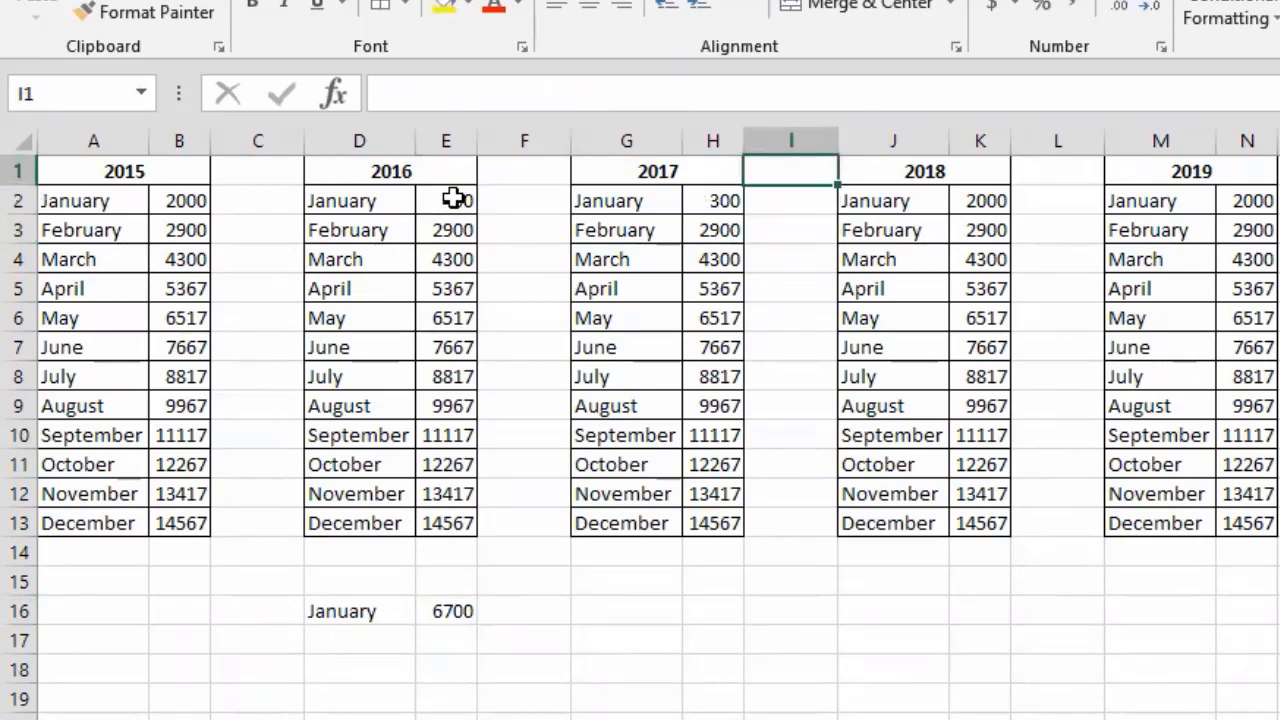
{"action": "key", "text": "Right"}
{"action": "key", "text": "Right"}
{"action": "key", "text": "Down"}
{"action": "key", "text": "Left"}
{"action": "type", "text": "1000"}
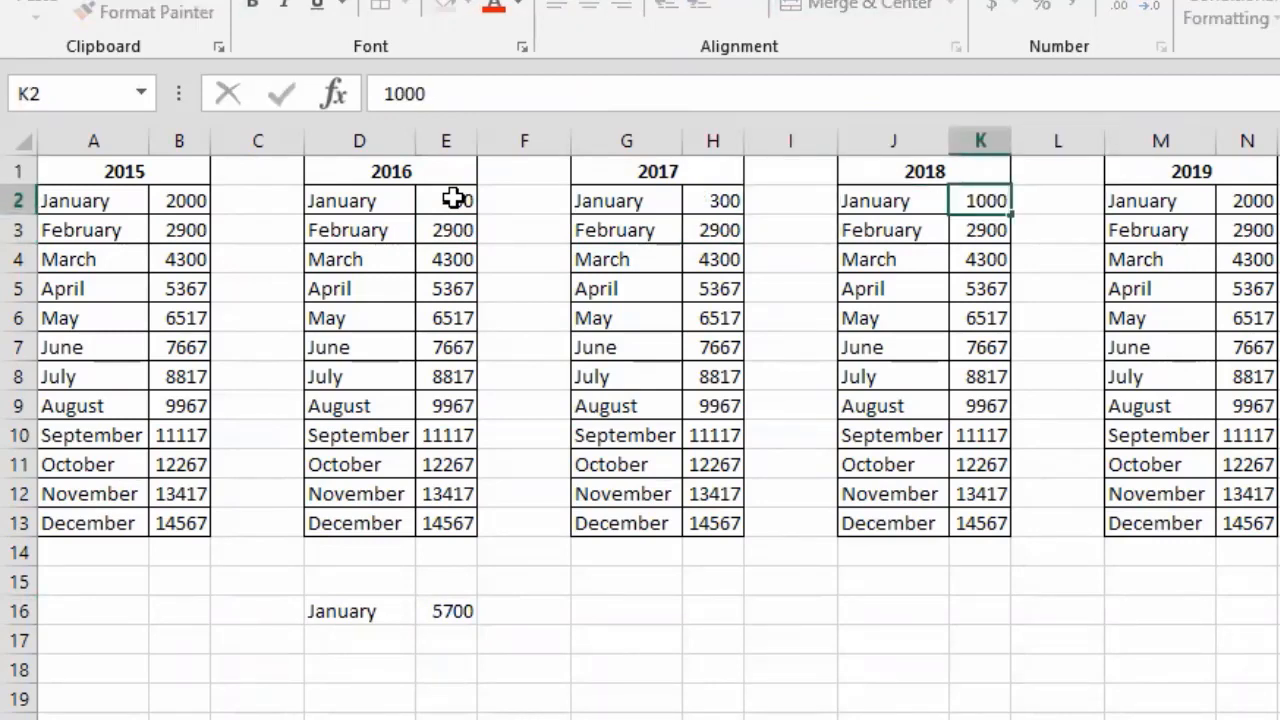
{"action": "key", "text": "Return"}
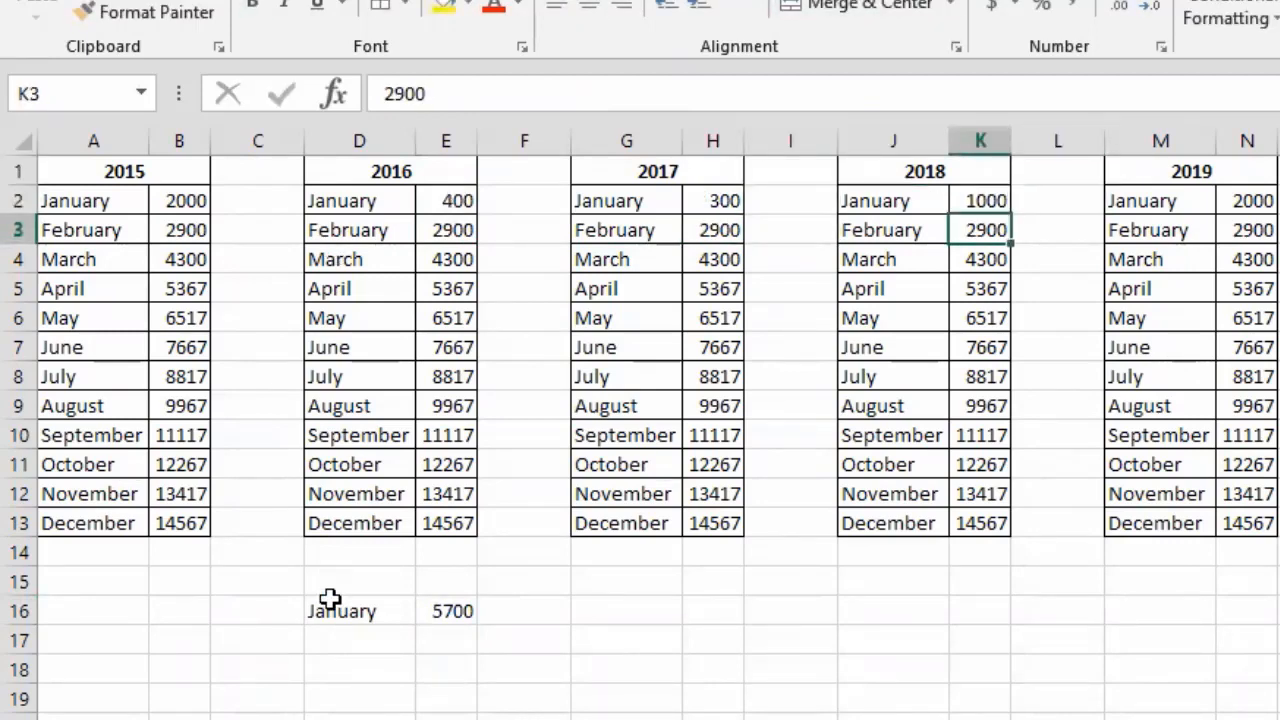
Clear the January label and its sum formula from D16:E16.
{"action": "left_click_drag", "start_coordinate": [330, 598], "coordinate": [452, 615]}
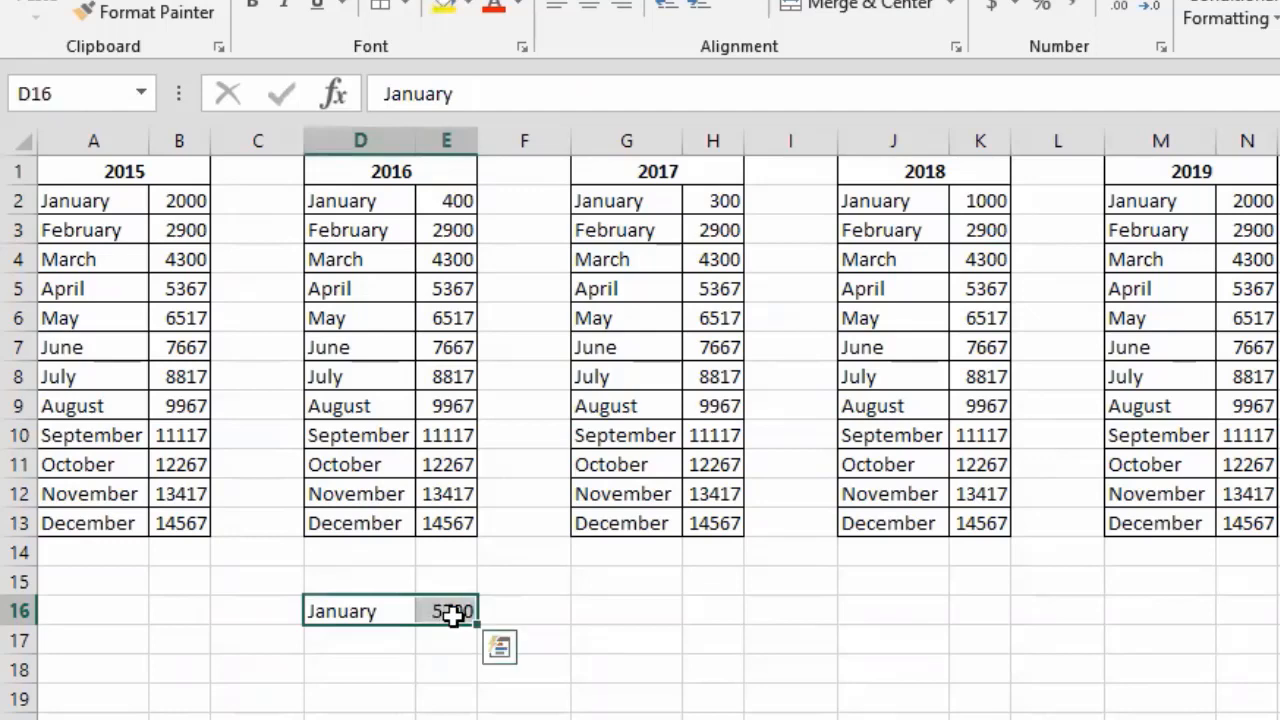
{"action": "key", "text": "Delete"}
{"action": "left_click", "coordinate": [410, 640]}
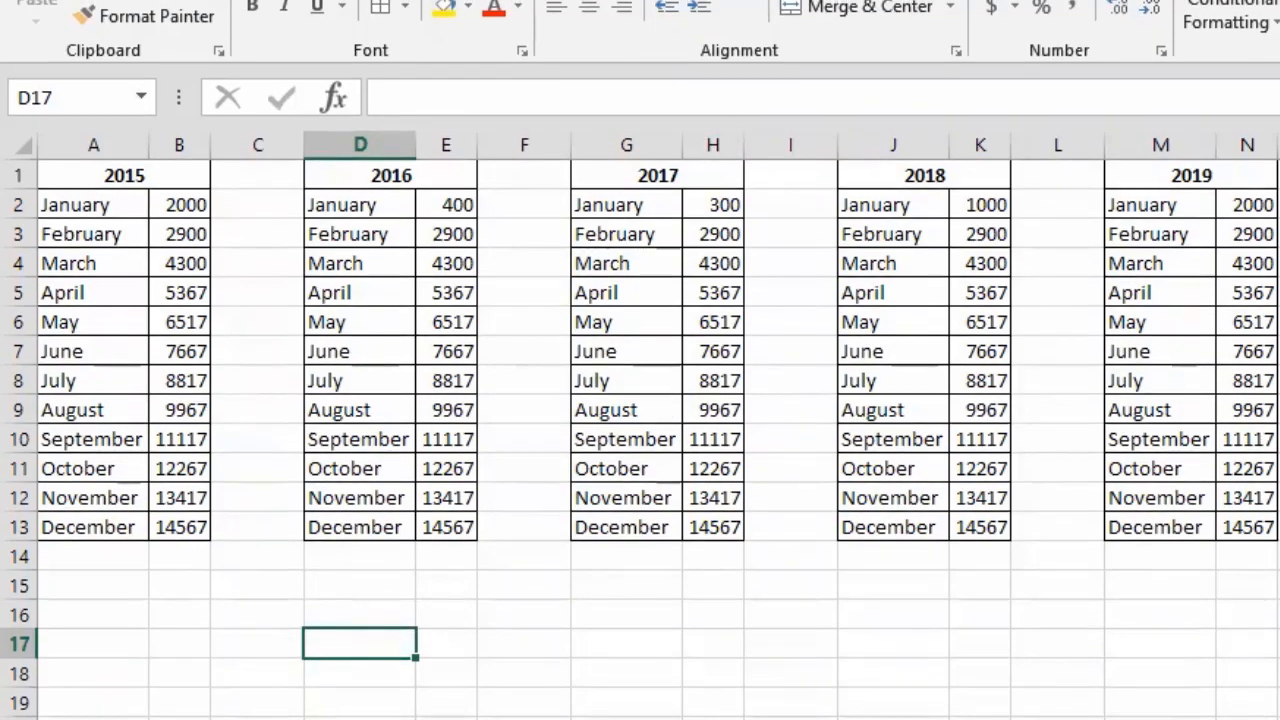
Copy the 2019 table to cell Q1 and retitle the copy Total.
{"action": "left_click", "coordinate": [604, 11]}
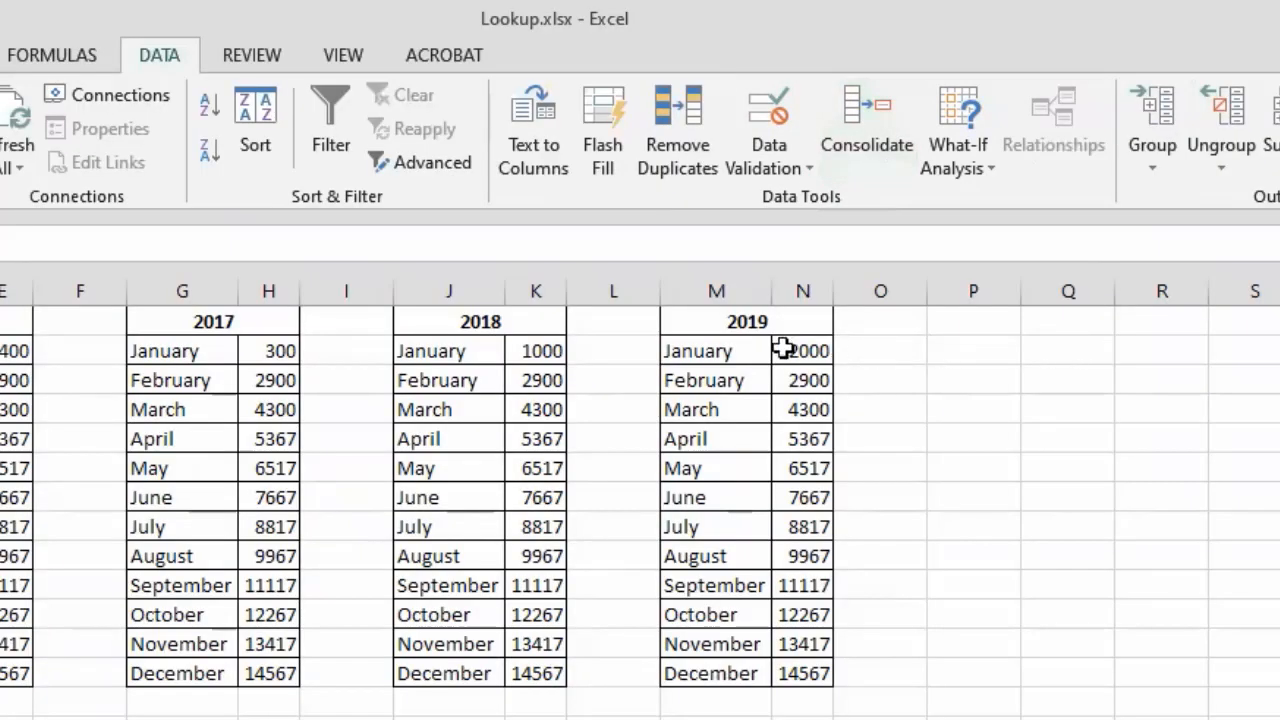
{"action": "left_click_drag", "start_coordinate": [721, 331], "coordinate": [766, 705]}
{"action": "key", "text": "ctrl+c"}
{"action": "left_click", "coordinate": [1059, 321]}
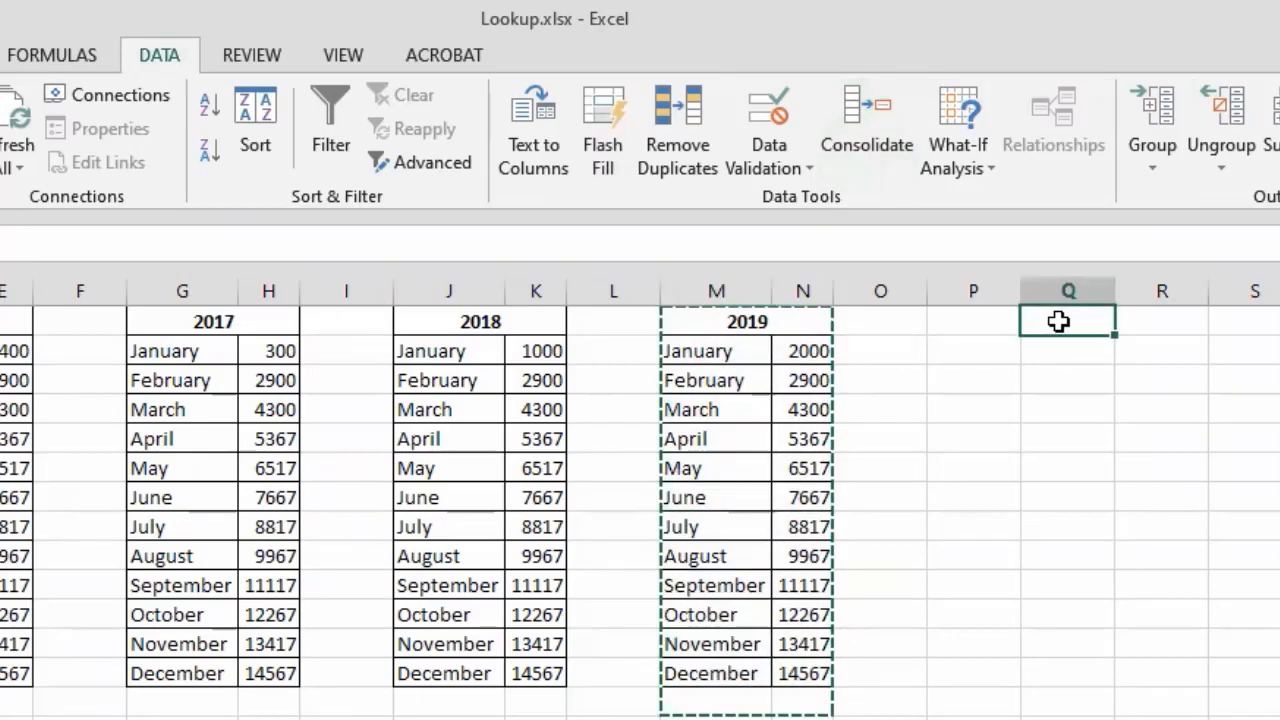
{"action": "key", "text": "ctrl+v"}
{"action": "double_click", "coordinate": [1066, 318]}
{"action": "type", "text": "Total"}
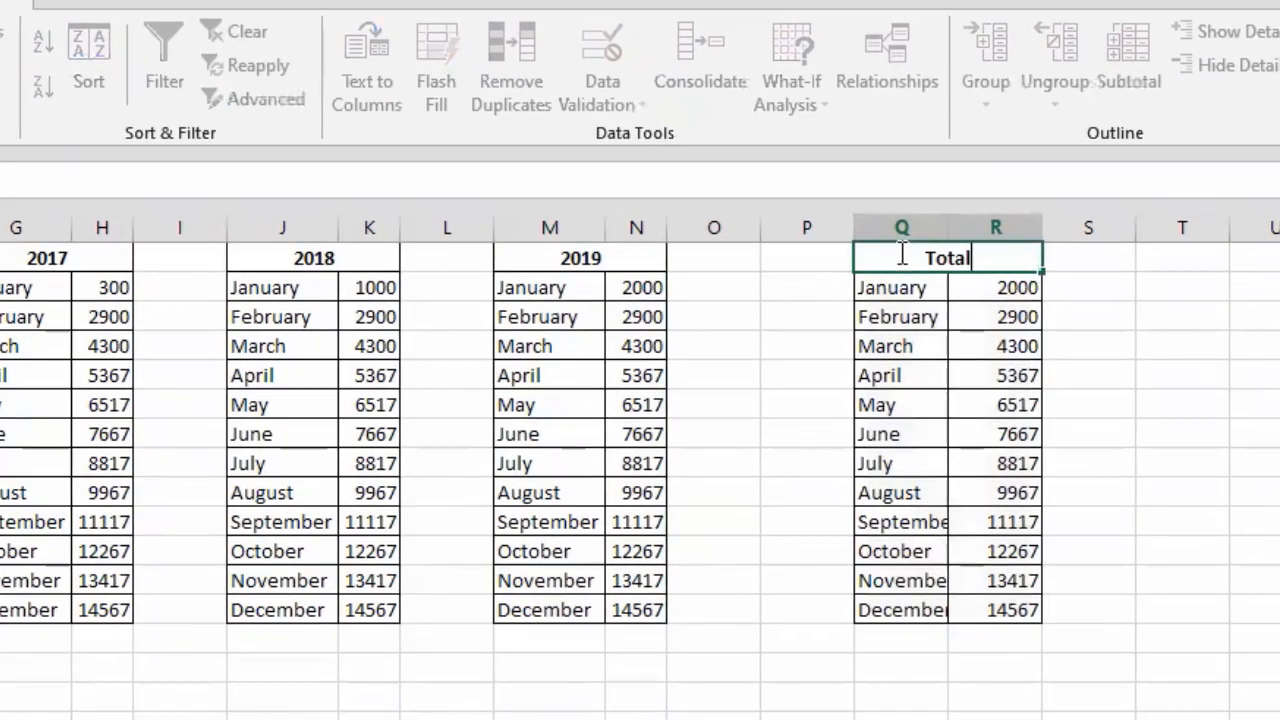
{"action": "key", "text": "Return"}
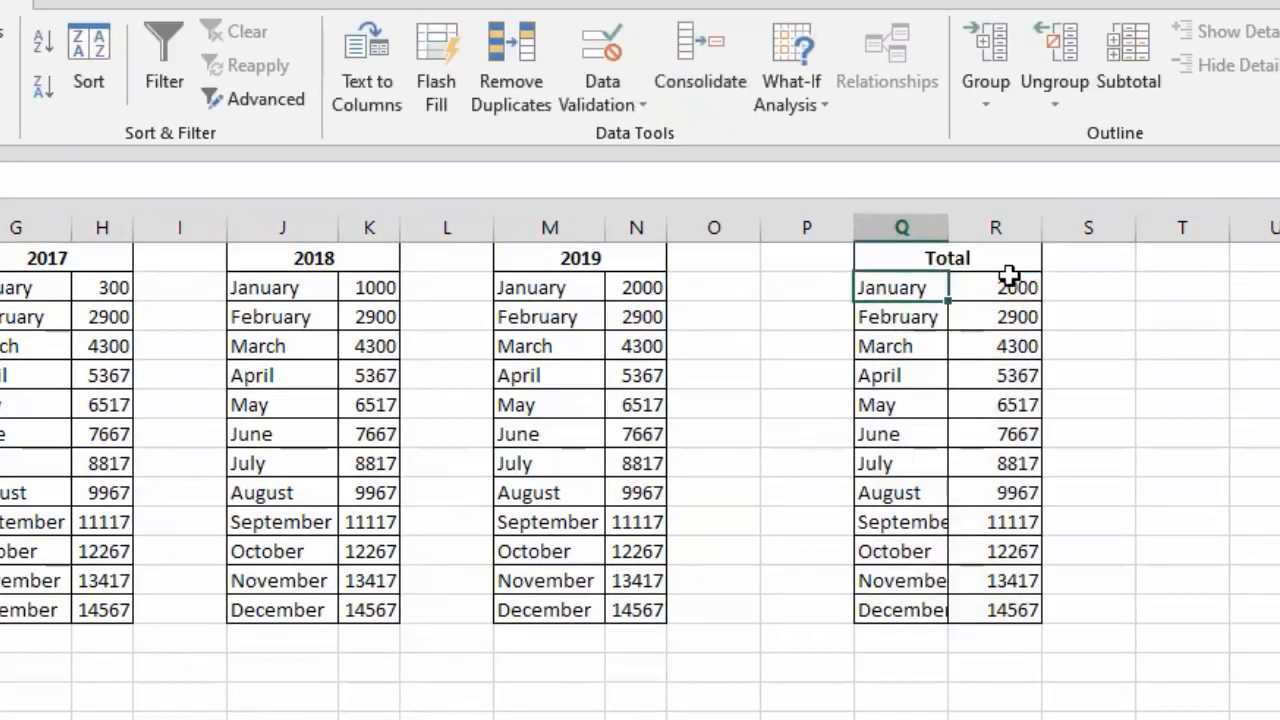
Clear the Total table's values in R2:R13 and fit column Q's width to the month names.
{"action": "left_click_drag", "start_coordinate": [1003, 286], "coordinate": [1009, 610]}
{"action": "key", "text": "Delete"}
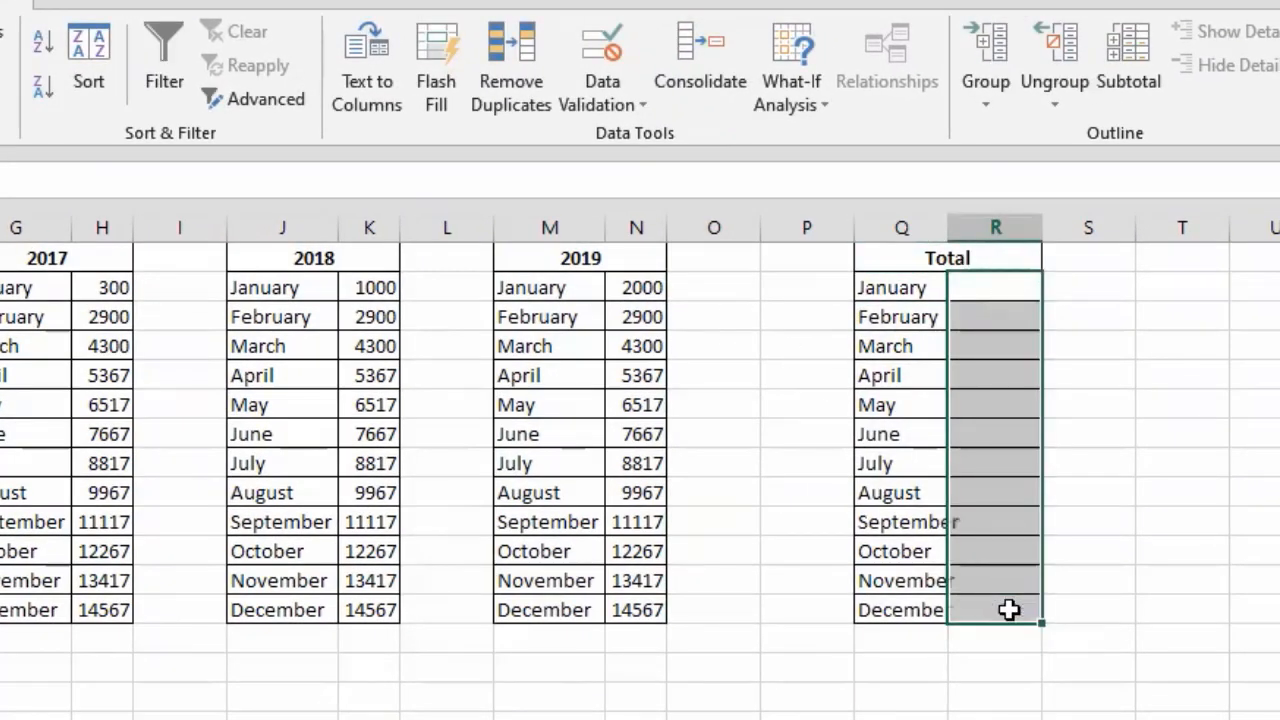
{"action": "left_click", "coordinate": [995, 404]}
{"action": "double_click", "coordinate": [944, 216]}
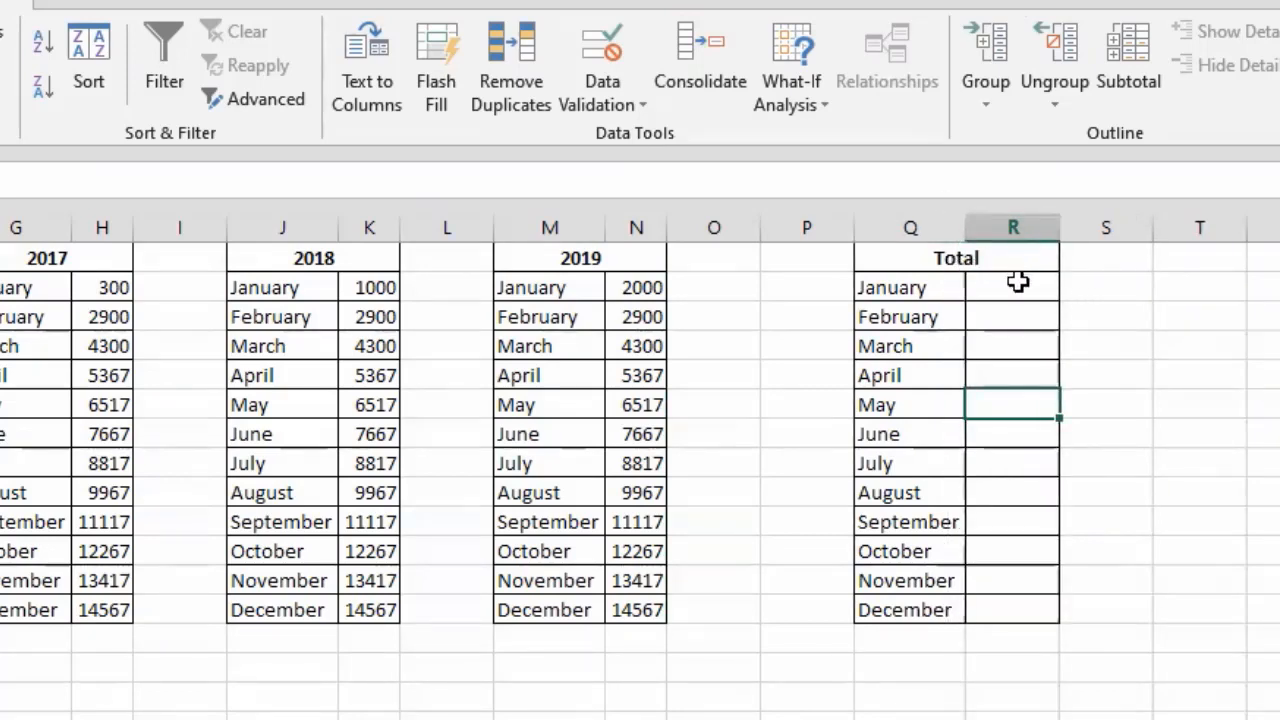
Start a Sum consolidation into R2:R13 and add the 2015 data, A2:B13, as its first reference.
{"action": "left_click_drag", "start_coordinate": [1020, 280], "coordinate": [1024, 595]}
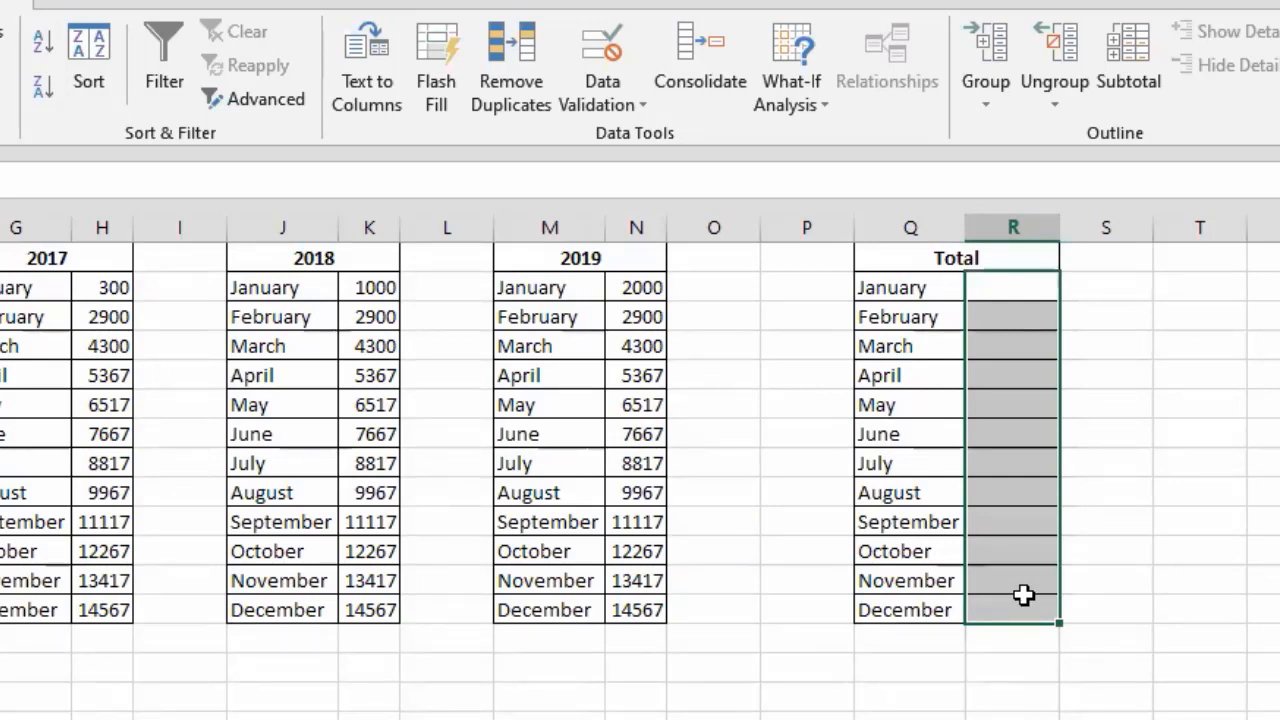
{"action": "left_click", "coordinate": [709, 87]}
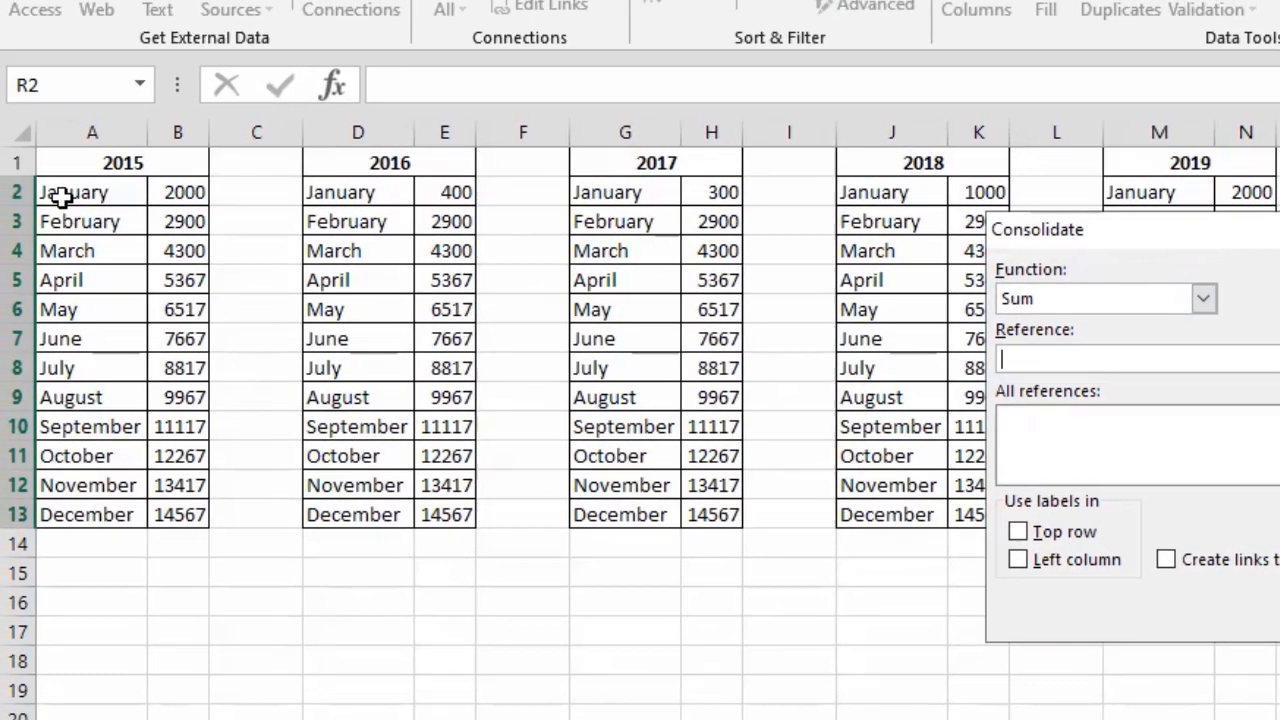
{"action": "left_click_drag", "start_coordinate": [63, 192], "coordinate": [171, 517]}
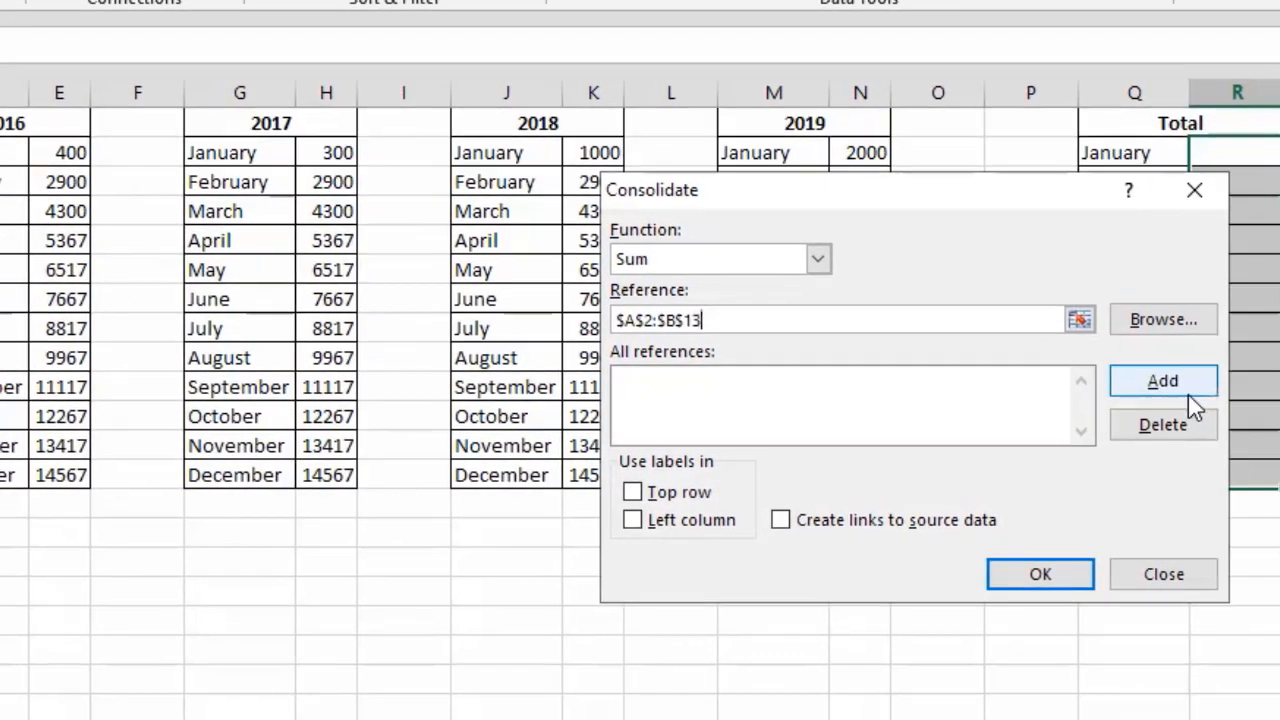
{"action": "left_click", "coordinate": [1188, 394]}
Add the 2016 to 2019 data as consolidation references: D2:E13, G2:H13, J2:K13 and M2:N13.
{"action": "left_click_drag", "start_coordinate": [145, 148], "coordinate": [248, 452]}
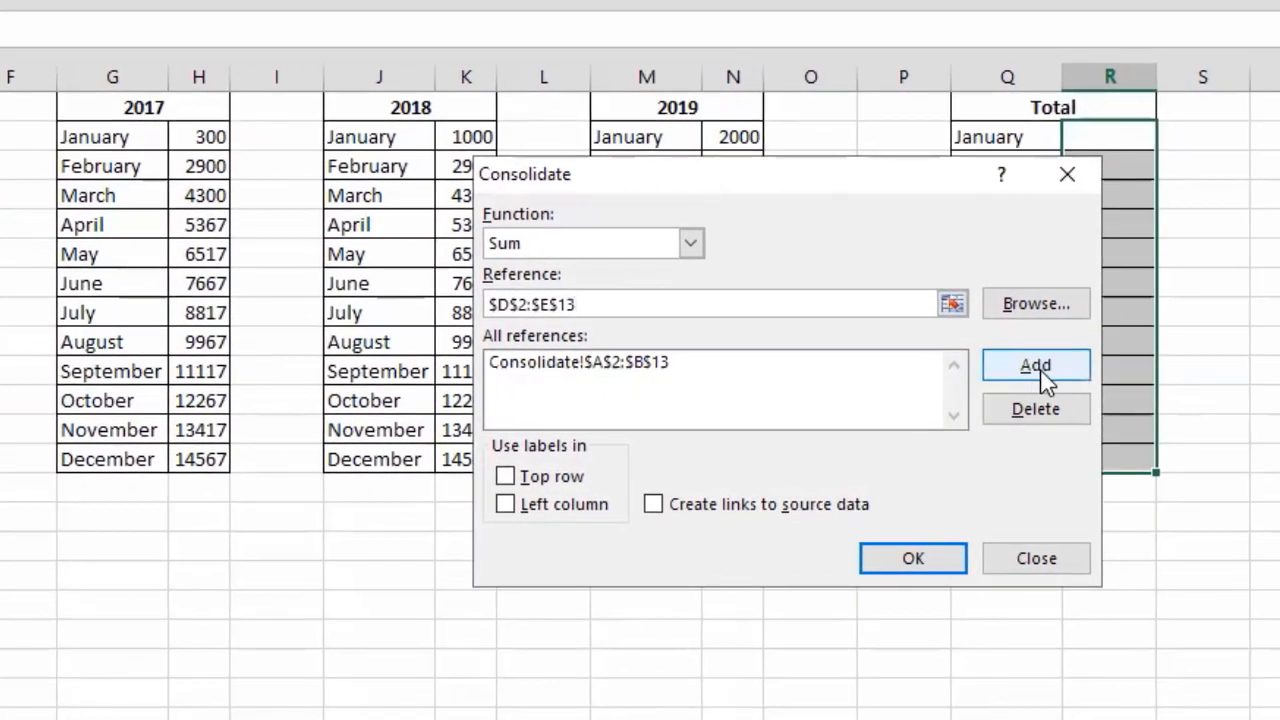
{"action": "left_click", "coordinate": [1040, 370]}
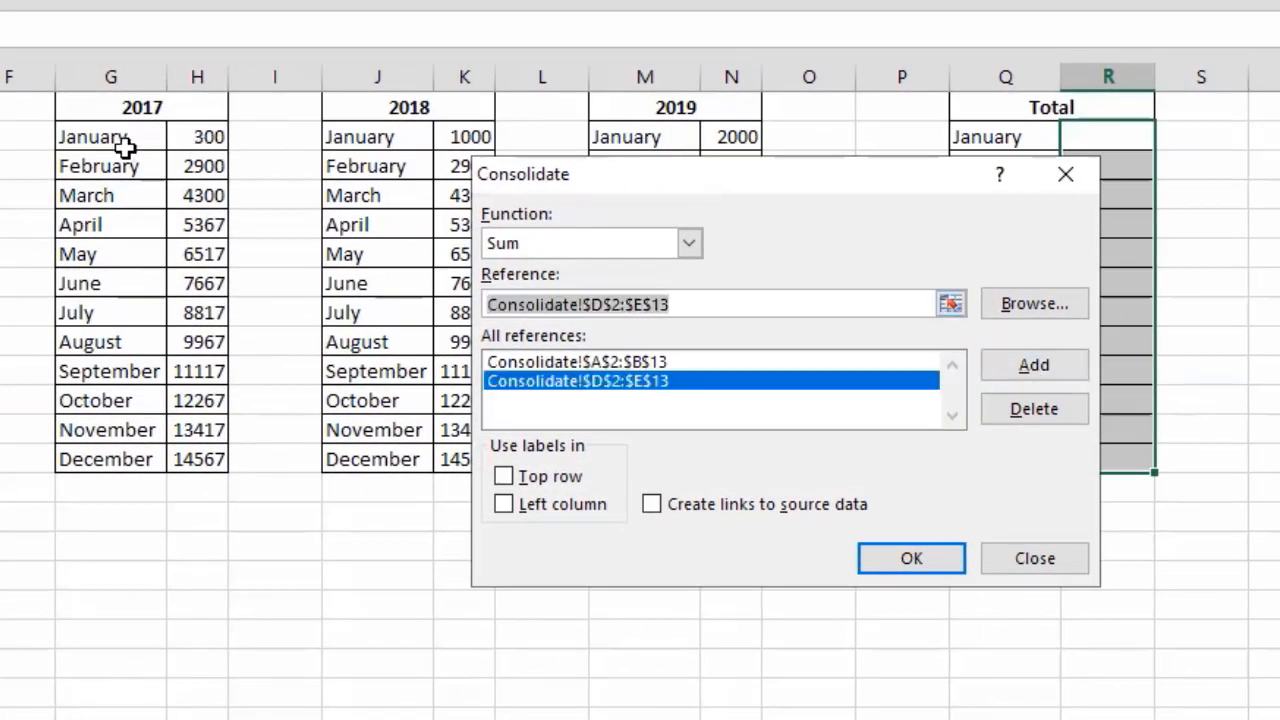
{"action": "left_click_drag", "start_coordinate": [122, 147], "coordinate": [218, 459]}
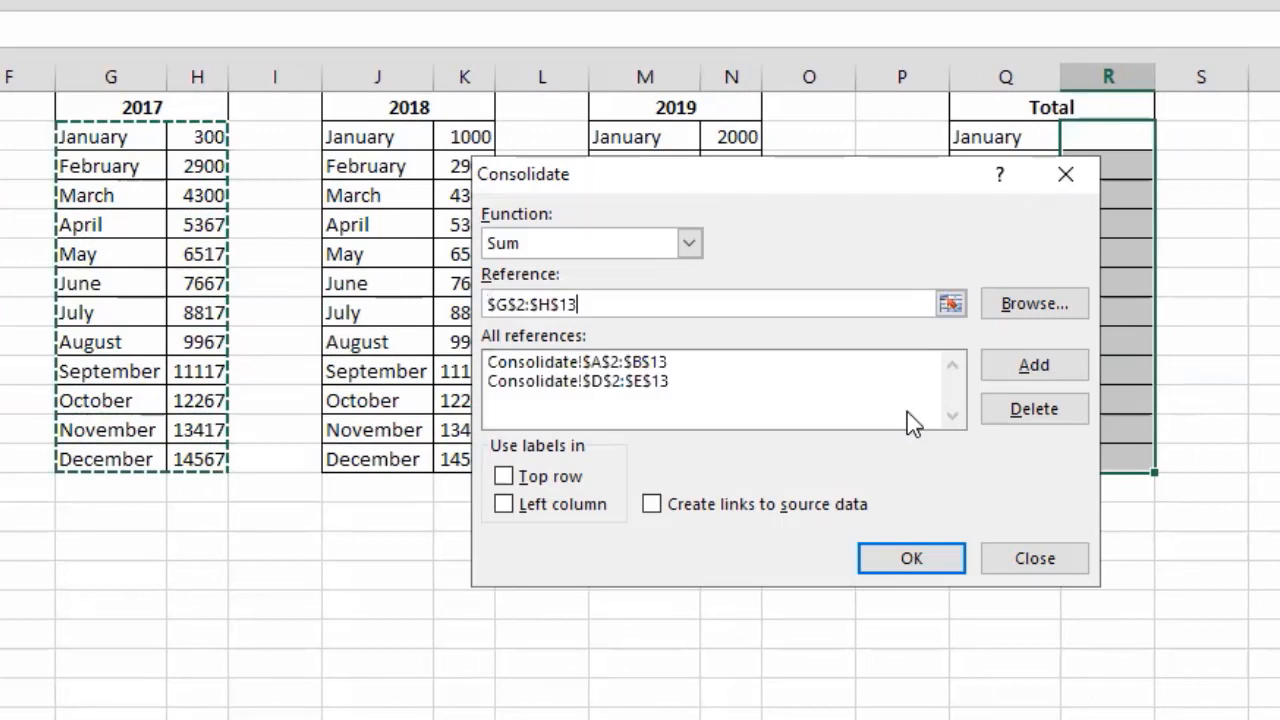
{"action": "left_click", "coordinate": [1016, 374]}
{"action": "left_click_drag", "start_coordinate": [347, 145], "coordinate": [449, 452]}
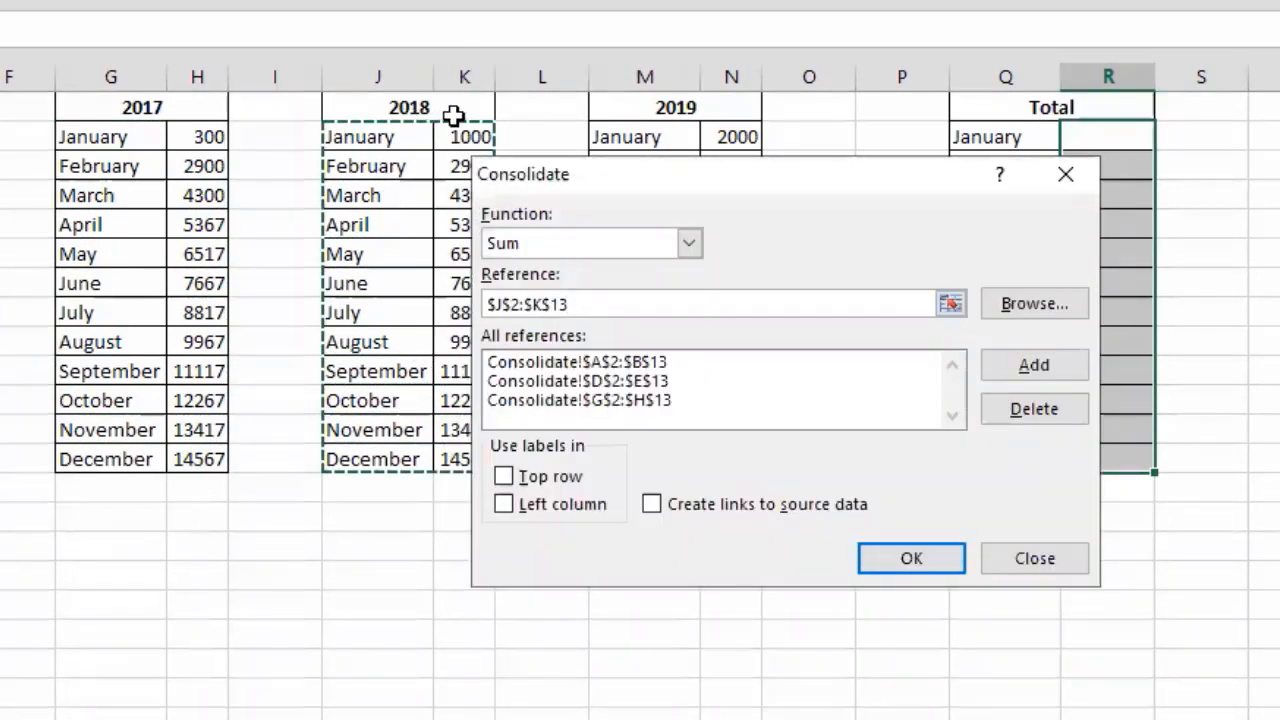
{"action": "left_click", "coordinate": [1020, 372]}
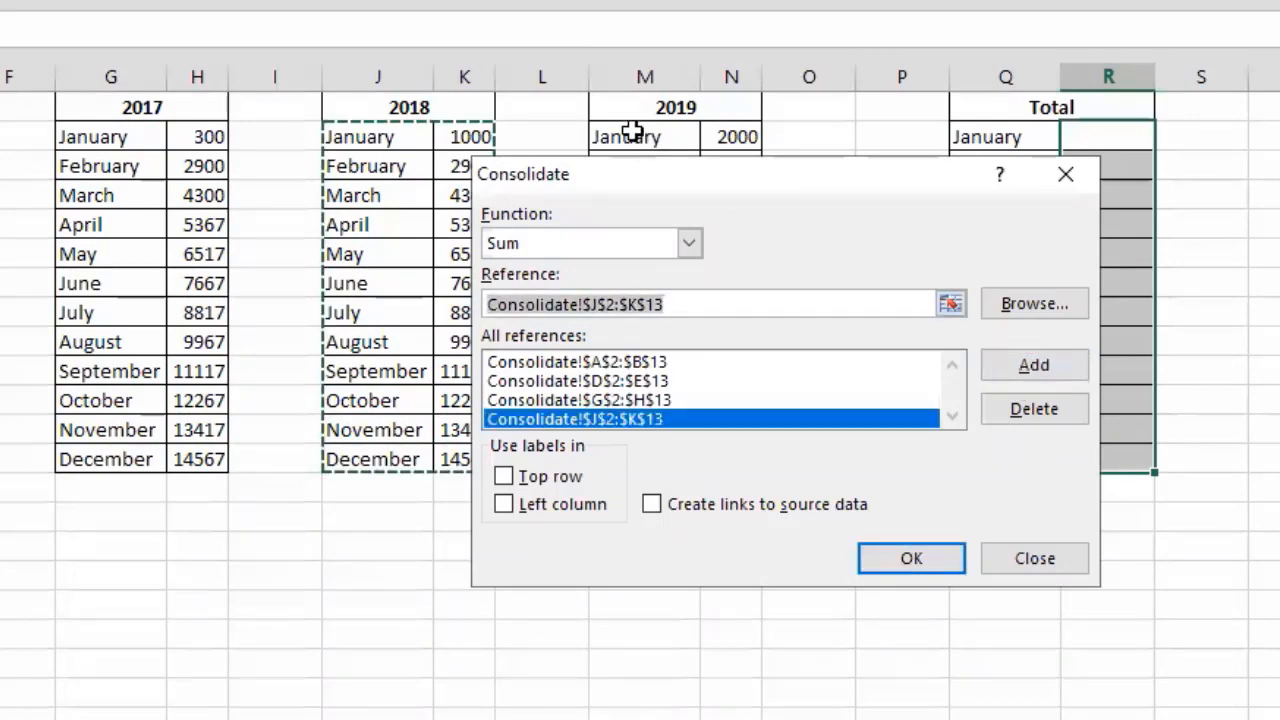
{"action": "left_click_drag", "start_coordinate": [625, 137], "coordinate": [714, 460]}
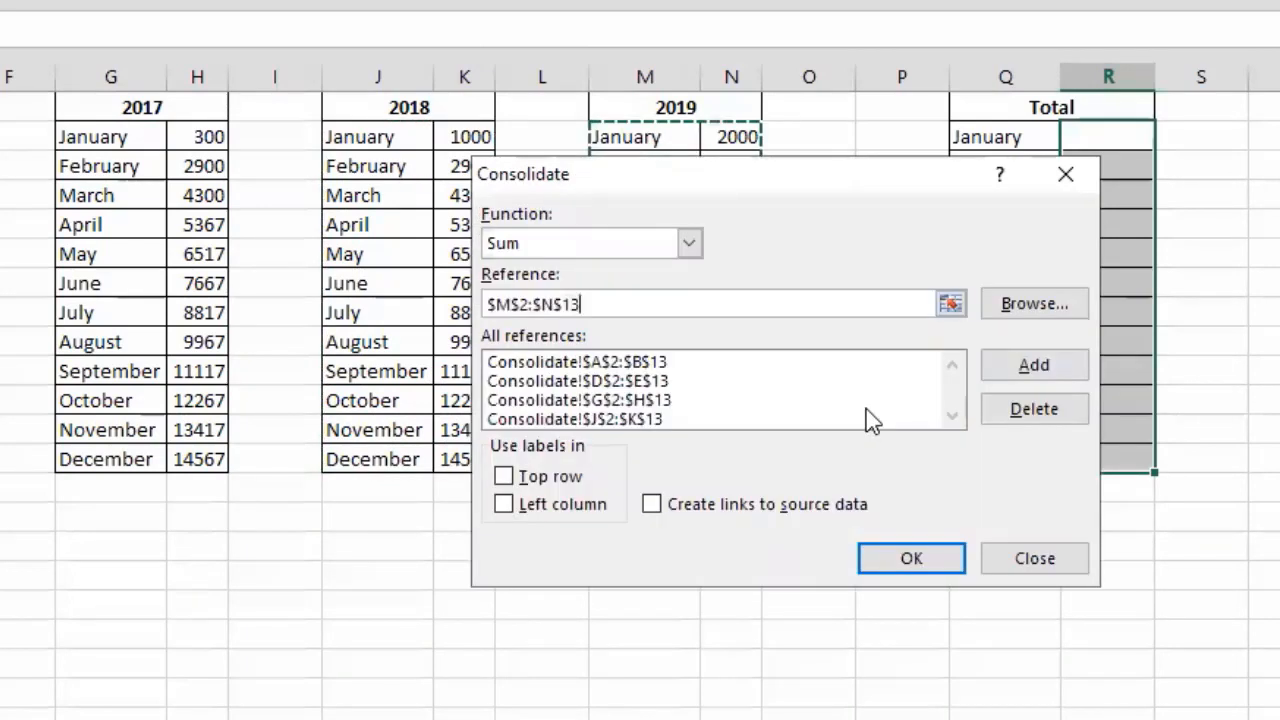
{"action": "left_click", "coordinate": [1033, 366]}
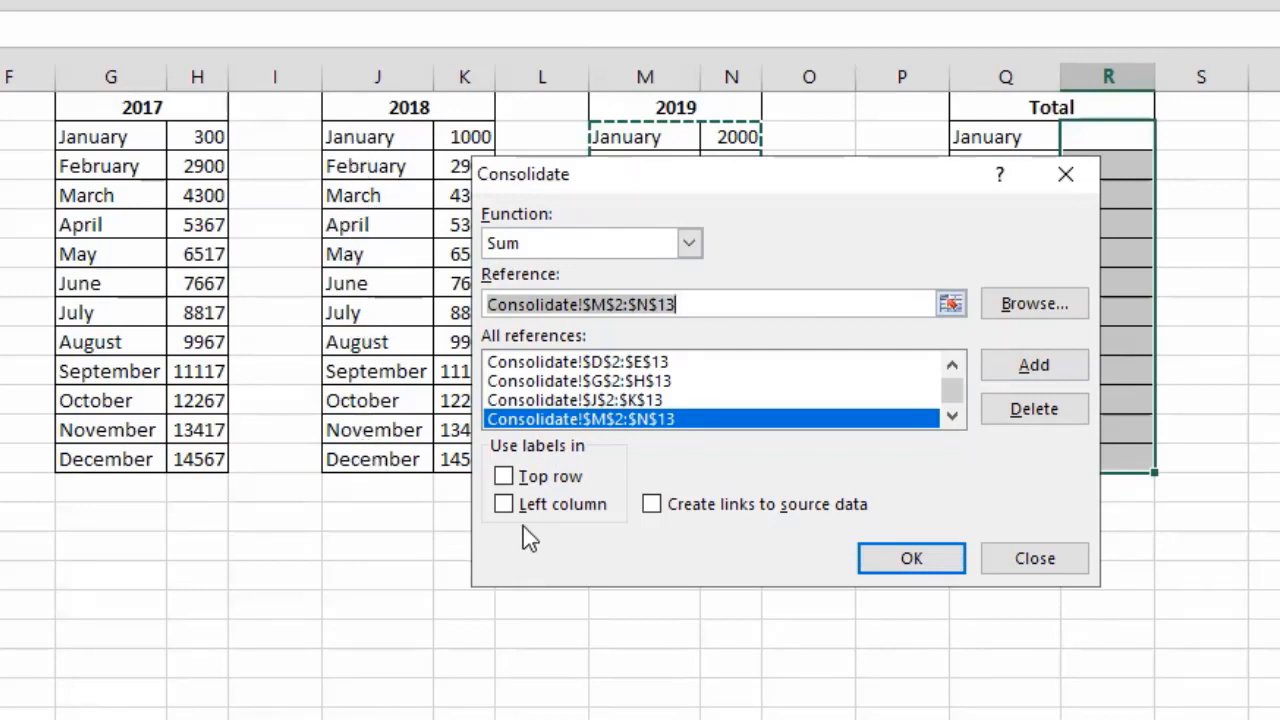
Use the left column as labels for the consolidation and run it.
{"action": "left_click", "coordinate": [503, 505]}
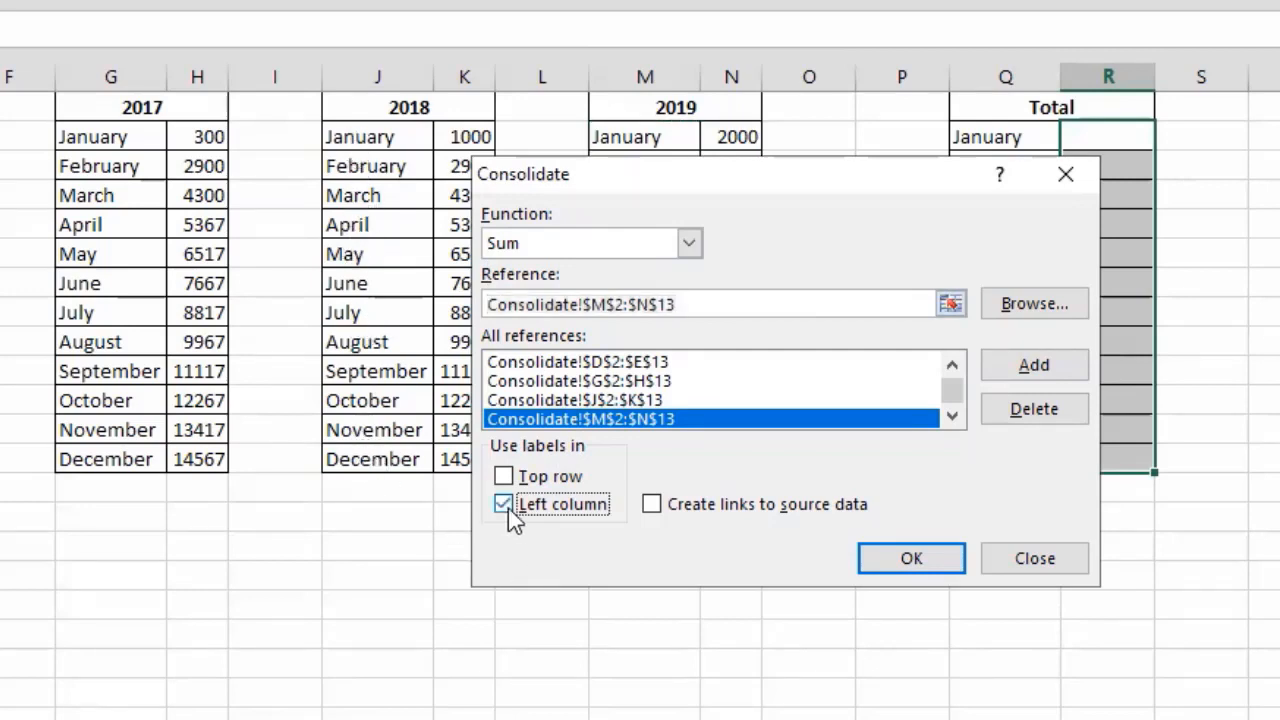
{"action": "left_click", "coordinate": [905, 561]}
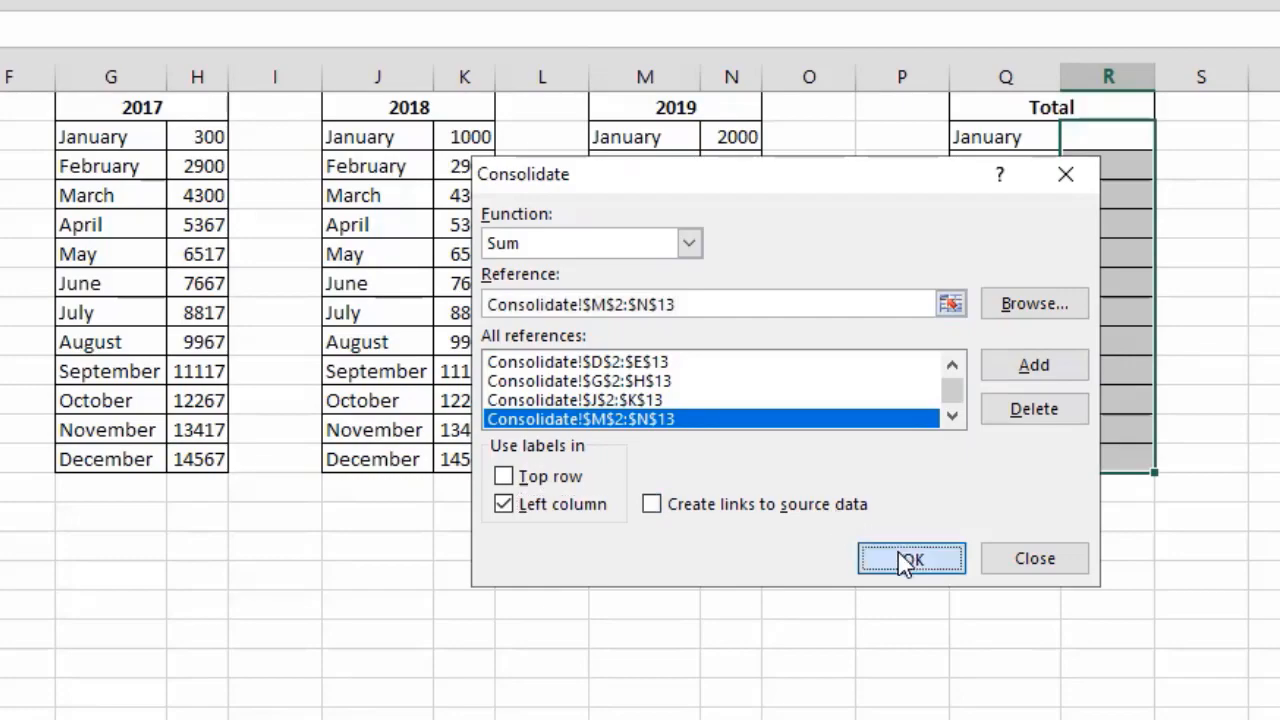
Delete column Q with the duplicate month names from the Total table.
{"action": "left_click", "coordinate": [1001, 78]}
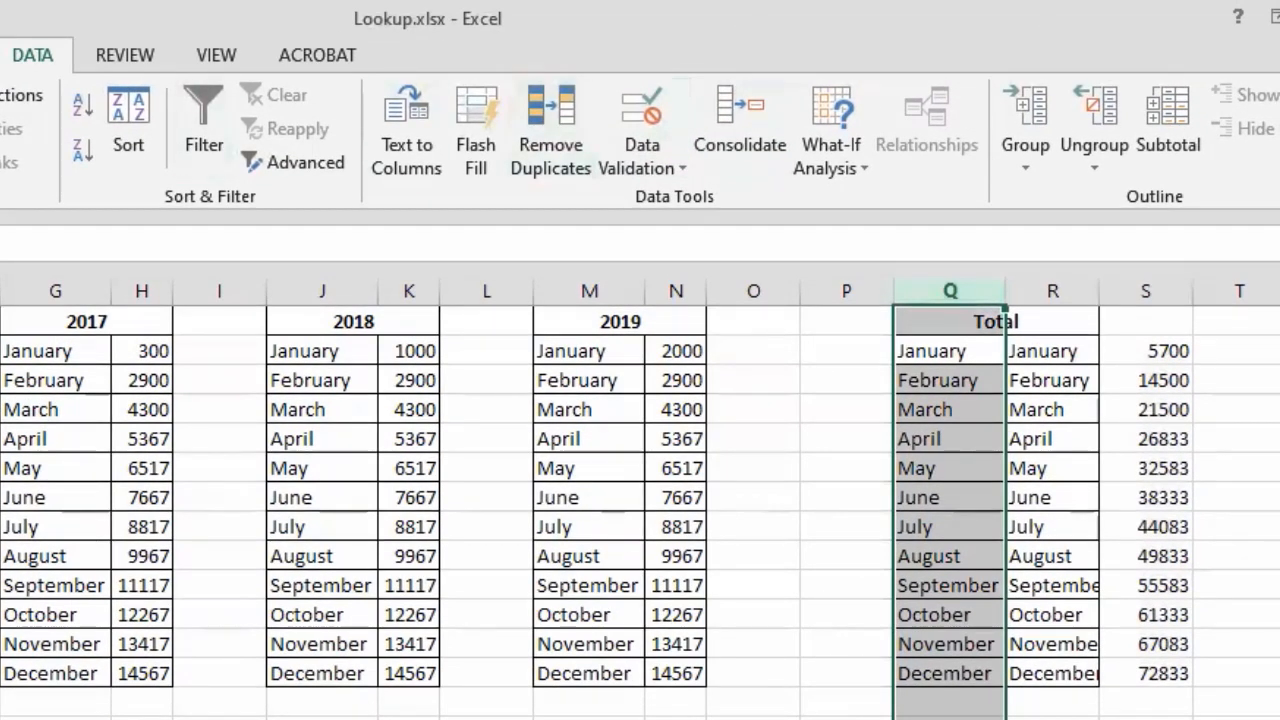
{"action": "left_click", "coordinate": [0, 55]}
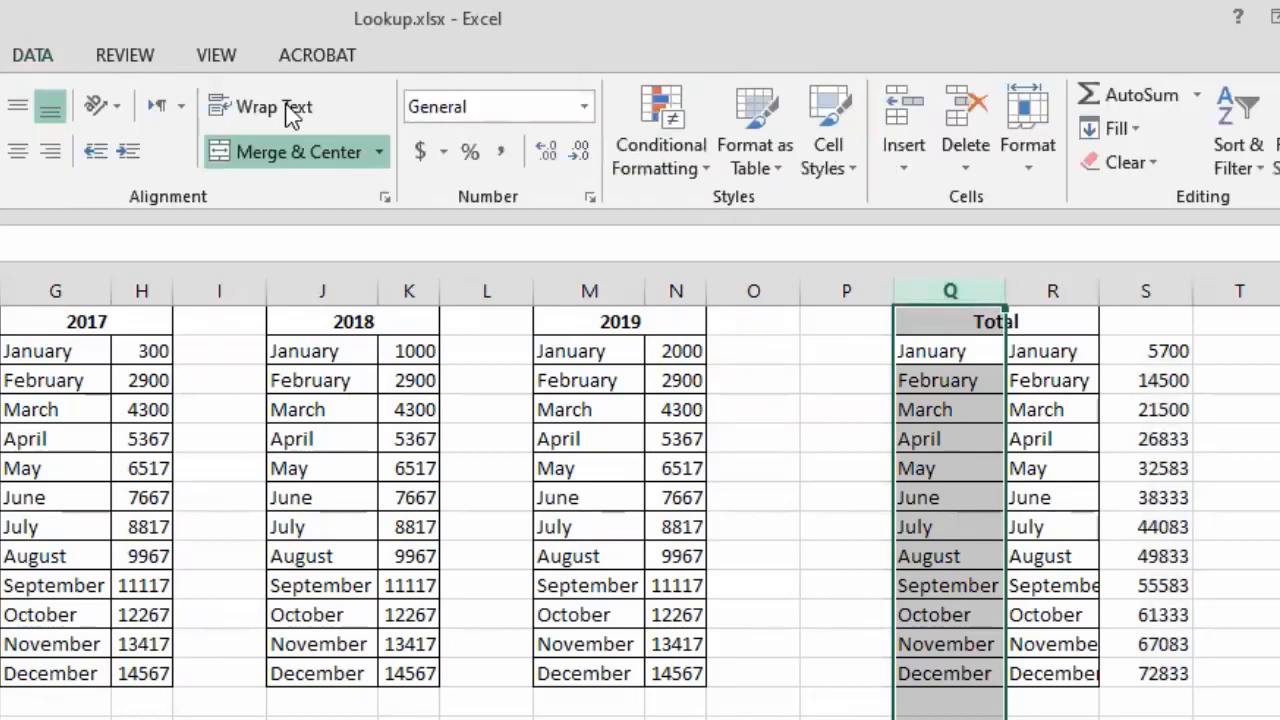
{"action": "left_click", "coordinate": [966, 108]}
{"action": "left_click", "coordinate": [940, 432]}
{"action": "left_click_drag", "start_coordinate": [940, 345], "coordinate": [991, 329]}
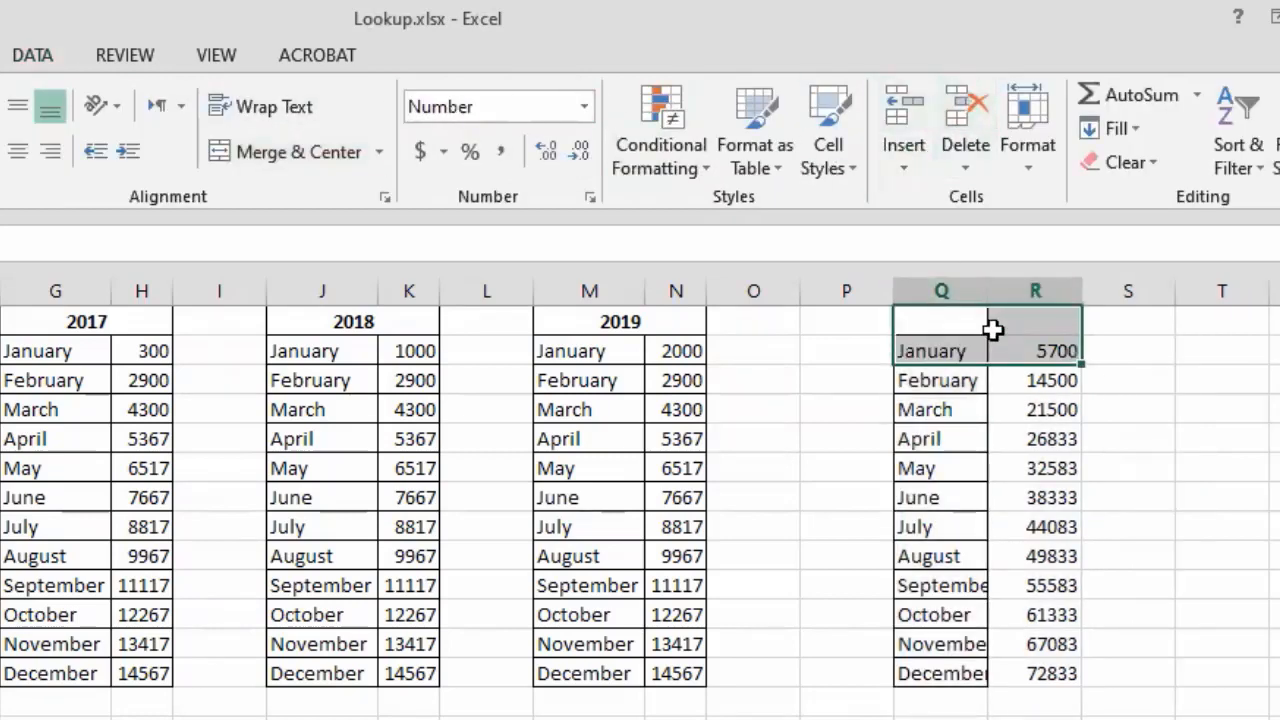
{"action": "left_click", "coordinate": [230, 156]}
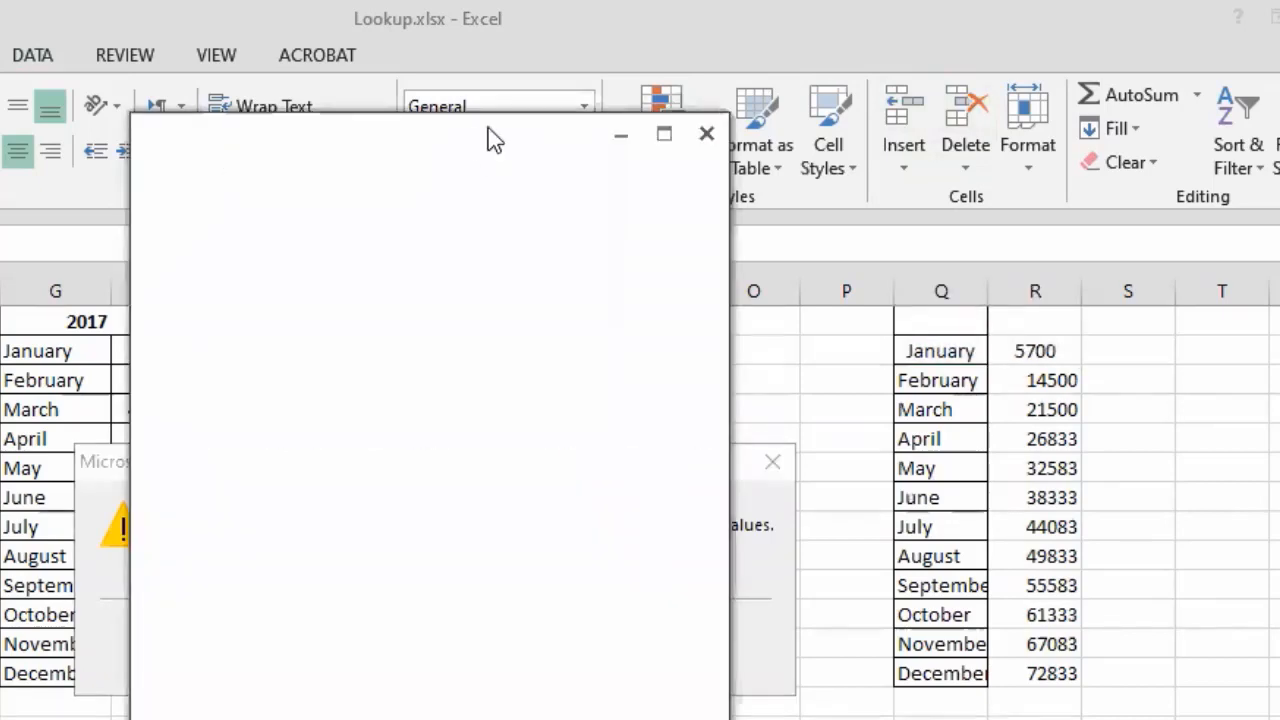
{"action": "left_click", "coordinate": [706, 133]}
{"action": "key", "text": "Return"}
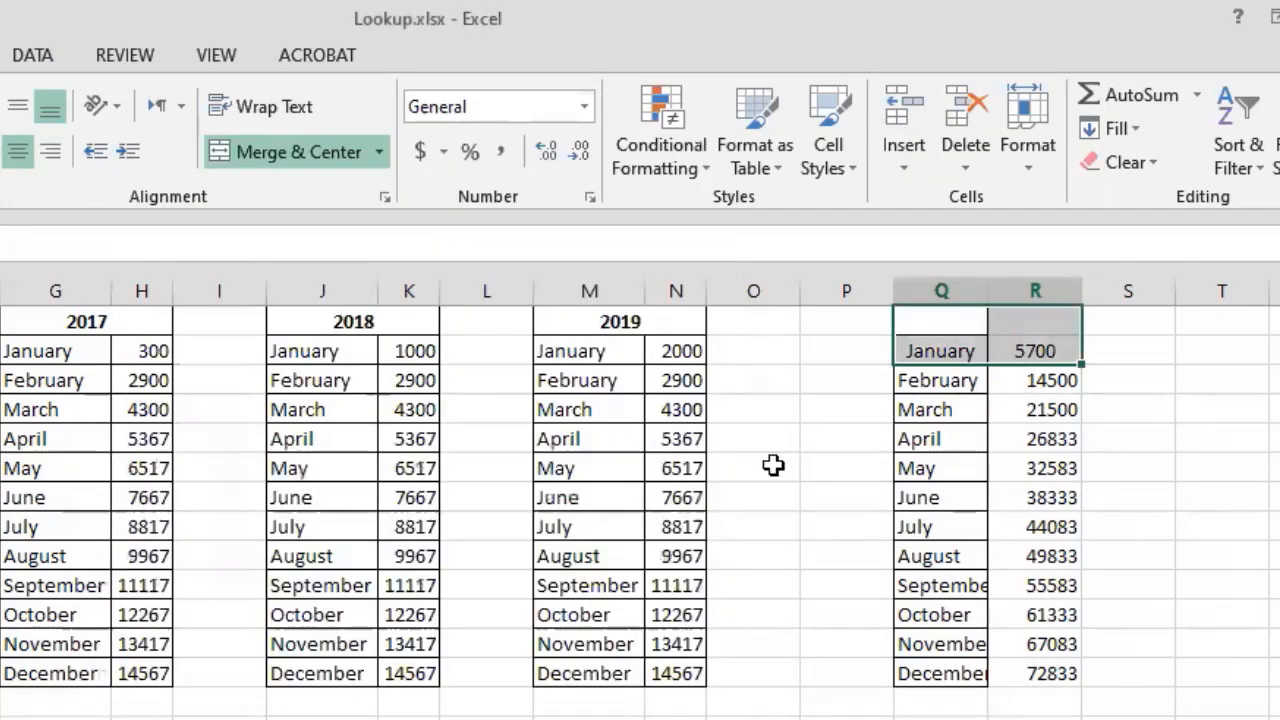
Merge and center Q1:R1 and enter the heading Total.
{"action": "left_click_drag", "start_coordinate": [955, 320], "coordinate": [1035, 320]}
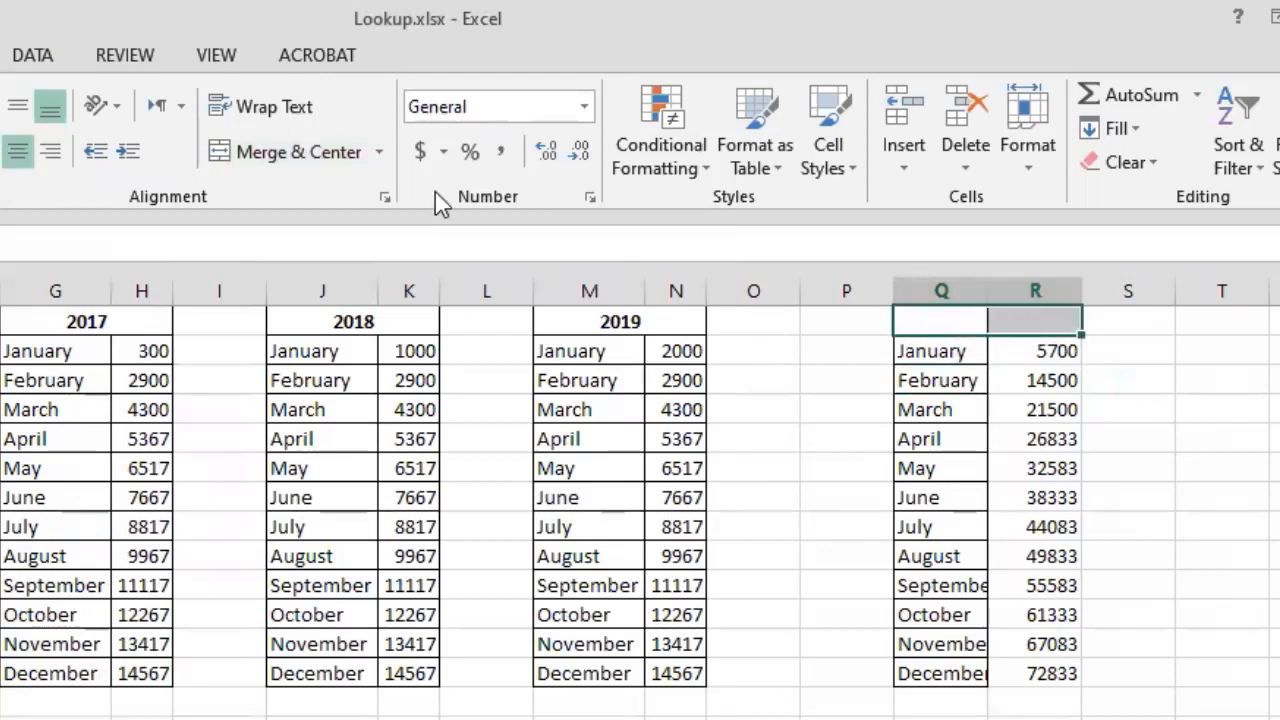
{"action": "left_click", "coordinate": [285, 152]}
{"action": "type", "text": "Total"}
{"action": "key", "text": "Return"}
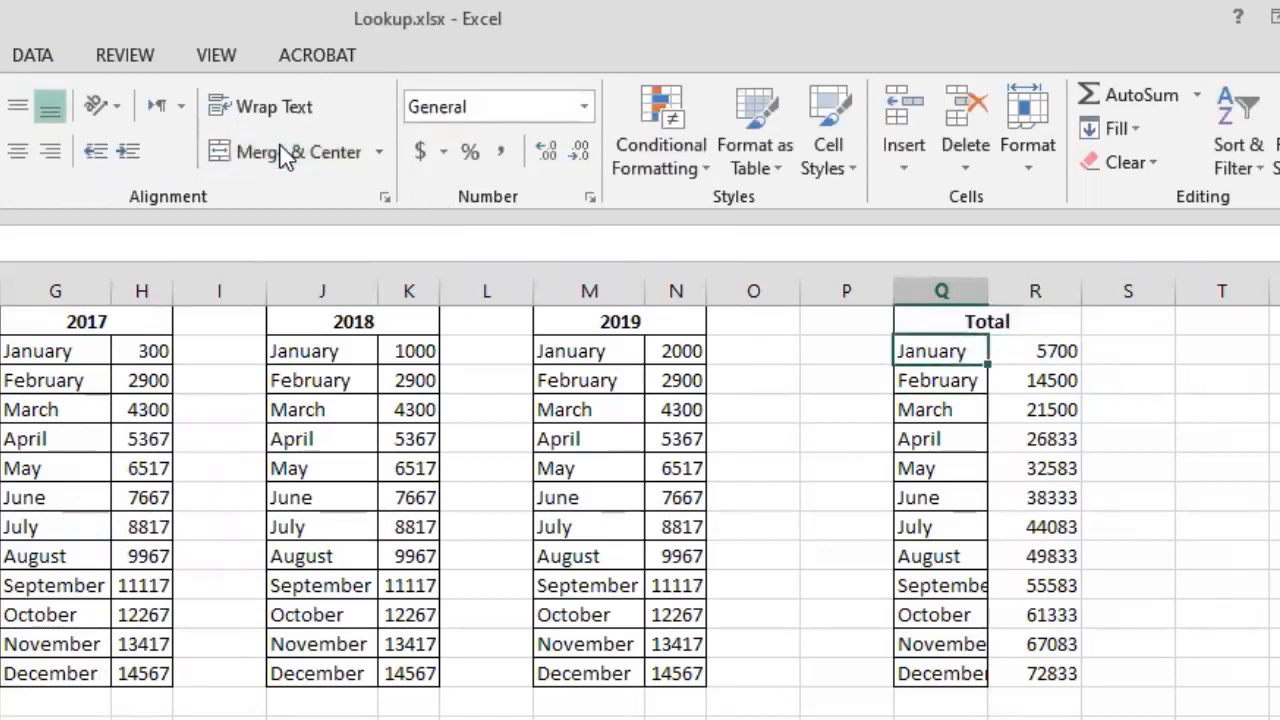
{"action": "left_click", "coordinate": [792, 566]}
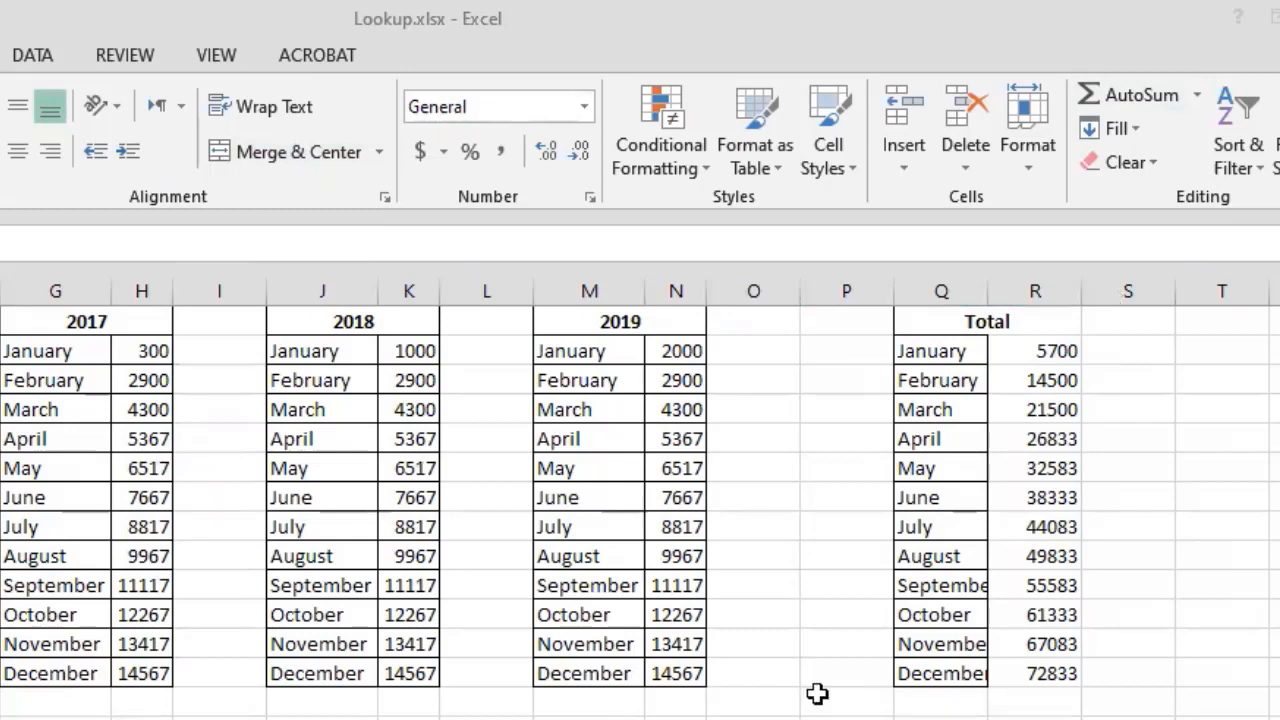
Clear the Total table in Q1:R13 and delete columns P to S.
{"action": "left_click_drag", "start_coordinate": [929, 320], "coordinate": [1058, 662]}
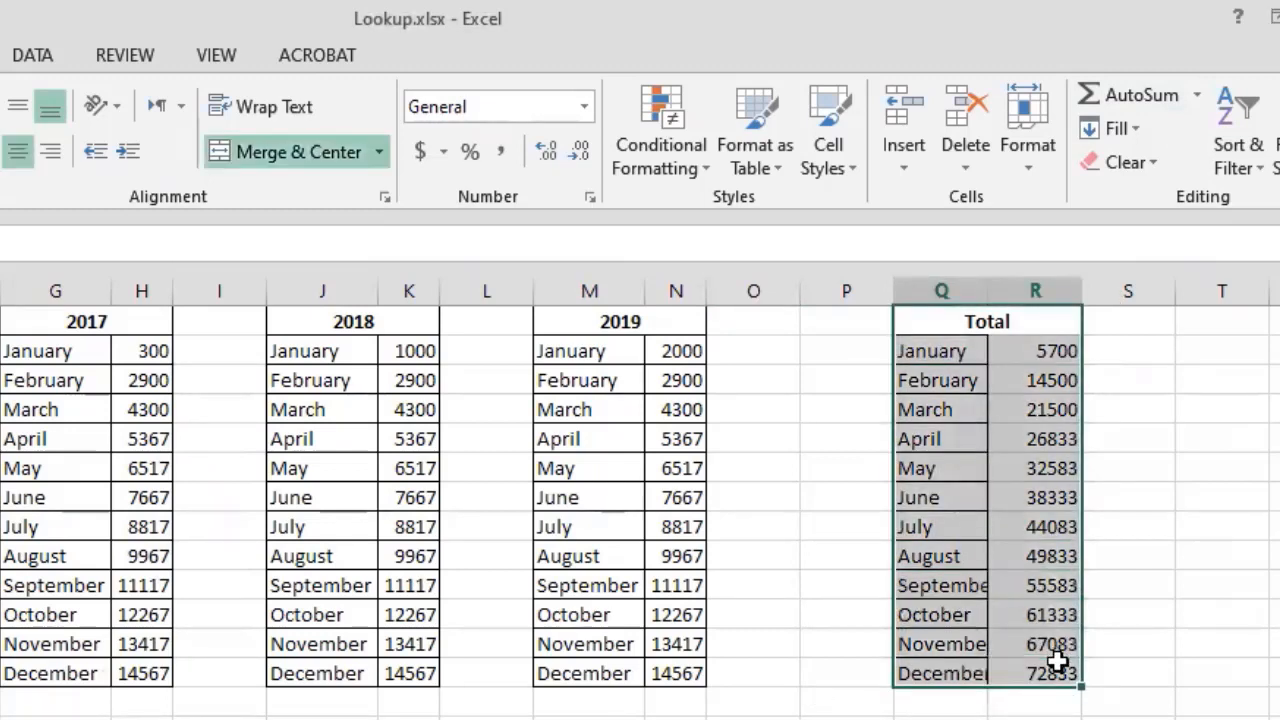
{"action": "key", "text": "Delete"}
{"action": "left_click_drag", "start_coordinate": [1123, 634], "coordinate": [1117, 618]}
{"action": "left_click_drag", "start_coordinate": [897, 294], "coordinate": [990, 443]}
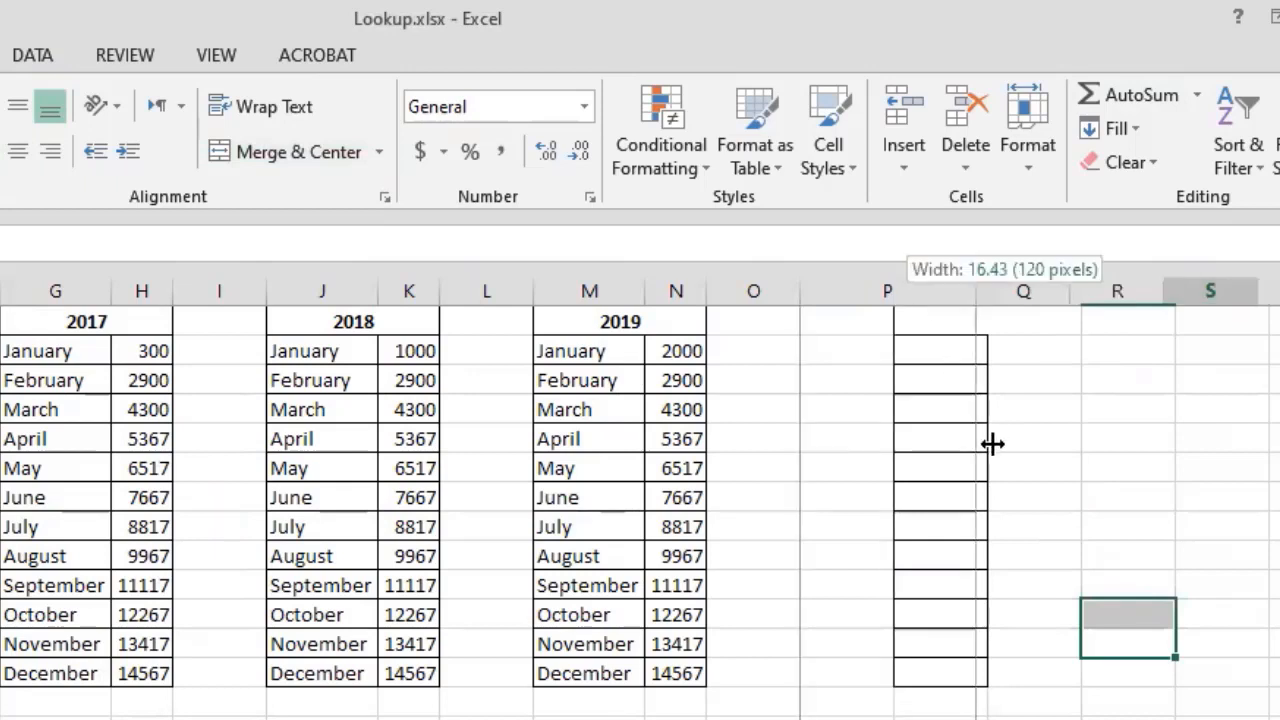
{"action": "left_click_drag", "start_coordinate": [900, 291], "coordinate": [1205, 290]}
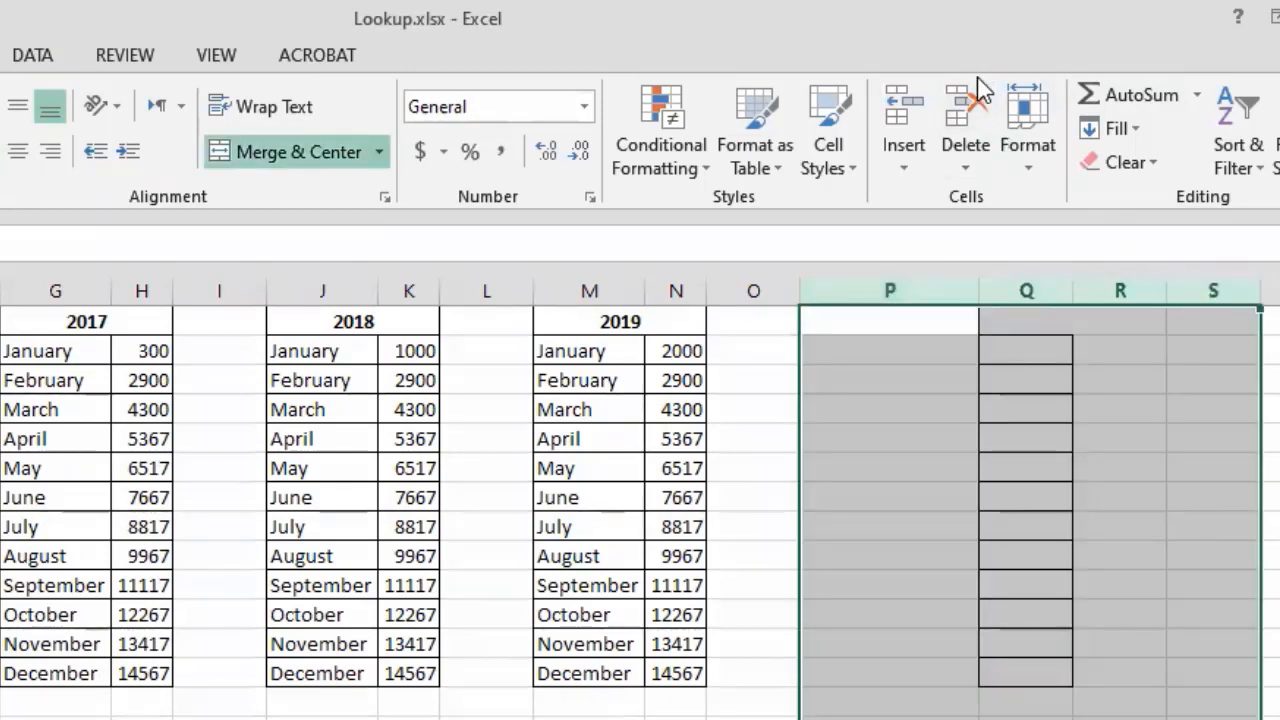
{"action": "left_click", "coordinate": [968, 106]}
{"action": "left_click", "coordinate": [960, 415]}
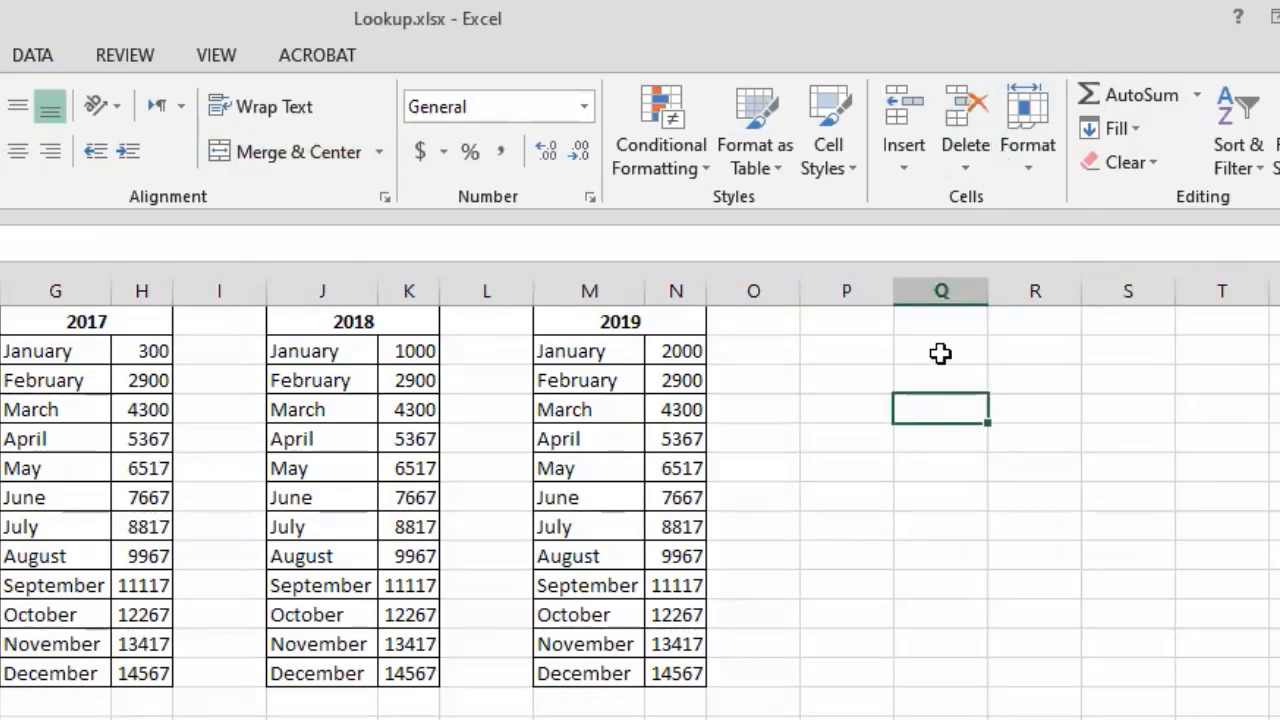
Run a Sum consolidation of the stored 2015 to 2019 references into empty cell Q2, using the left column as labels.
{"action": "left_click_drag", "start_coordinate": [940, 353], "coordinate": [1022, 661]}
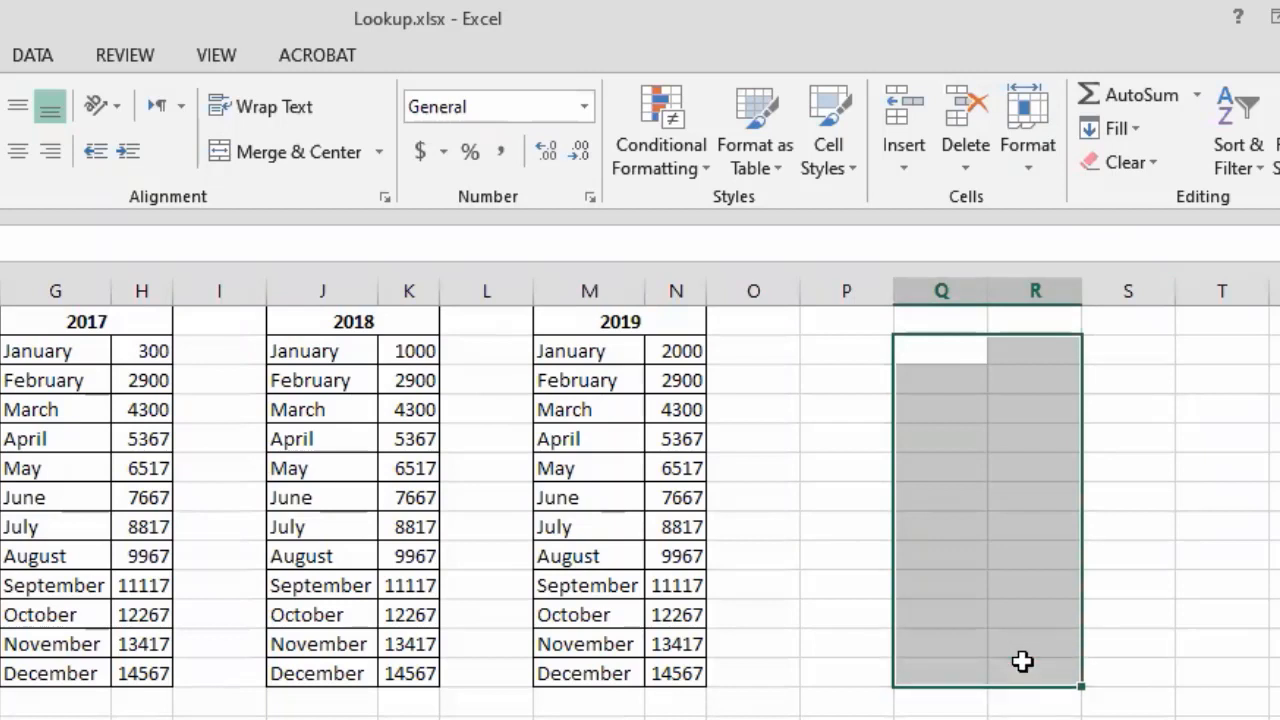
{"action": "left_click", "coordinate": [931, 360]}
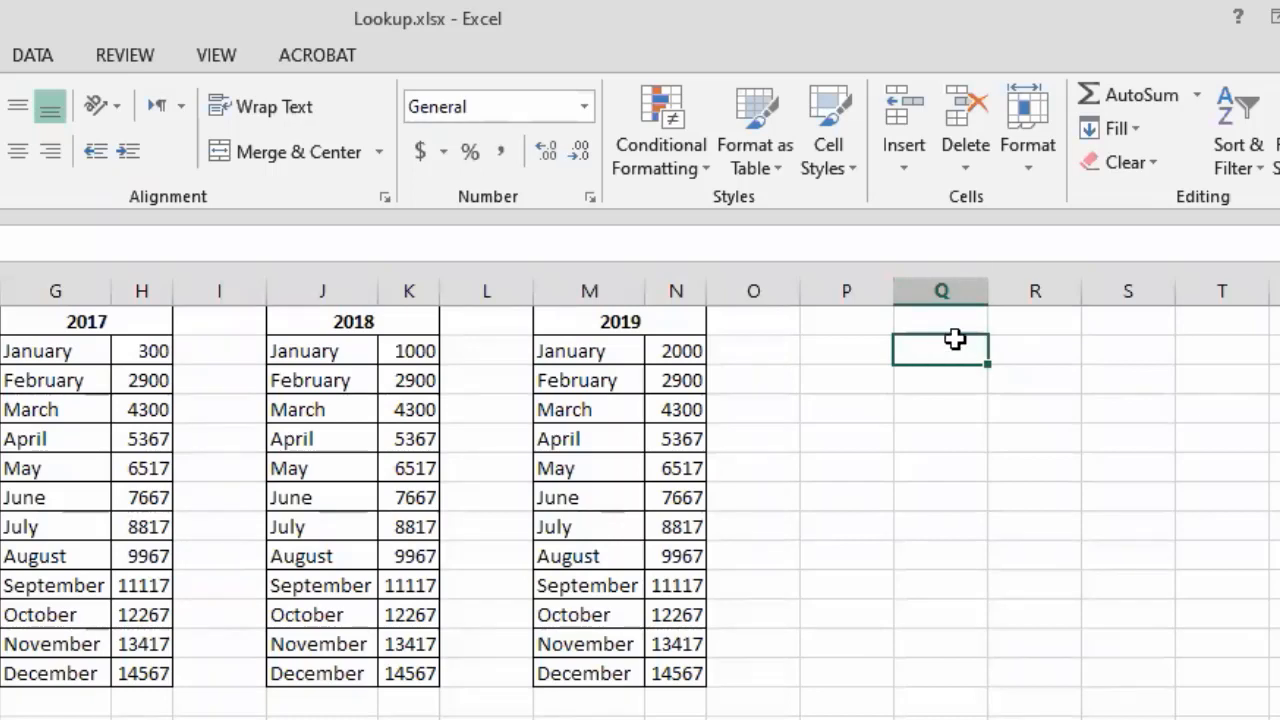
{"action": "left_click", "coordinate": [30, 55]}
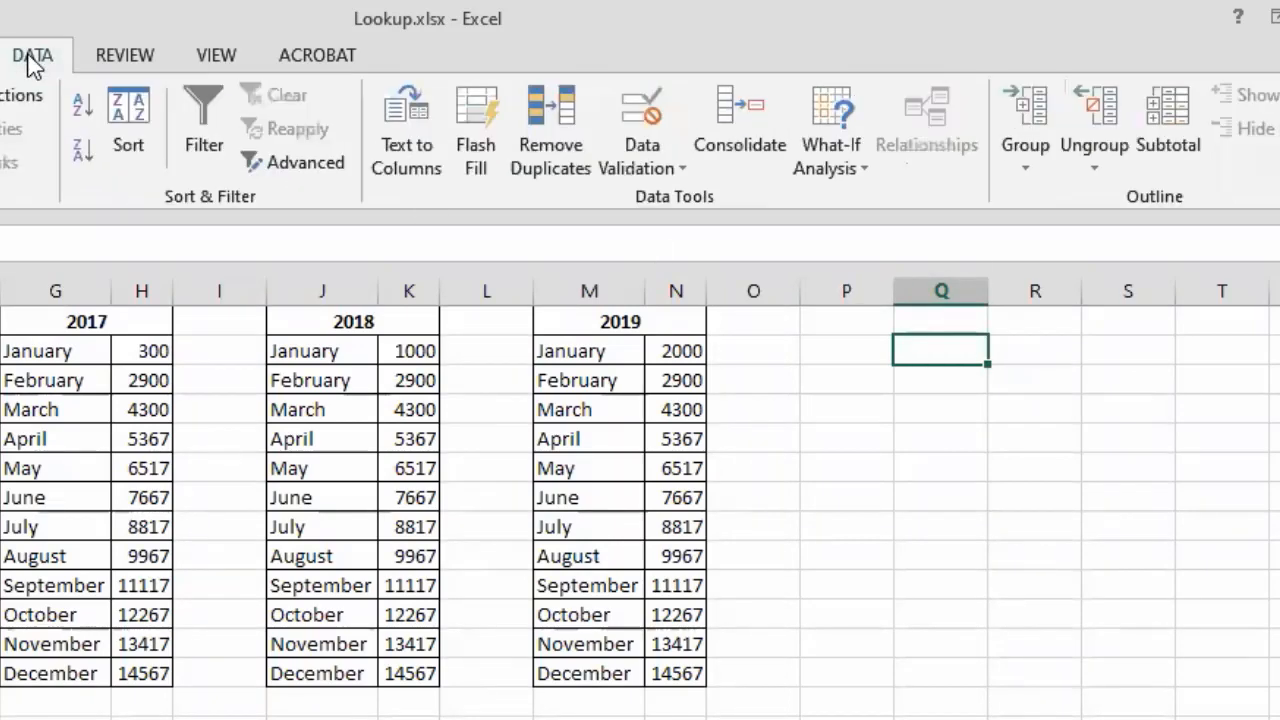
{"action": "left_click", "coordinate": [745, 112]}
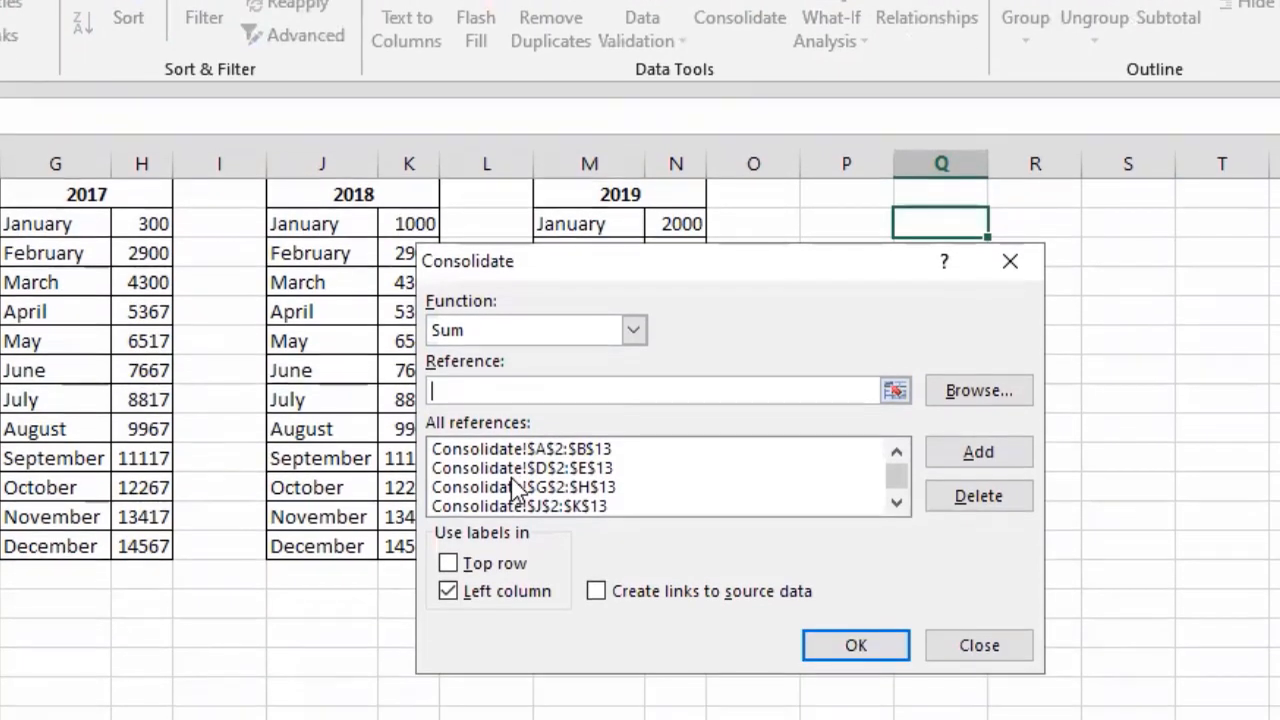
{"action": "left_click", "coordinate": [514, 594]}
{"action": "left_click", "coordinate": [514, 556]}
{"action": "left_click", "coordinate": [515, 594]}
{"action": "left_click", "coordinate": [519, 490]}
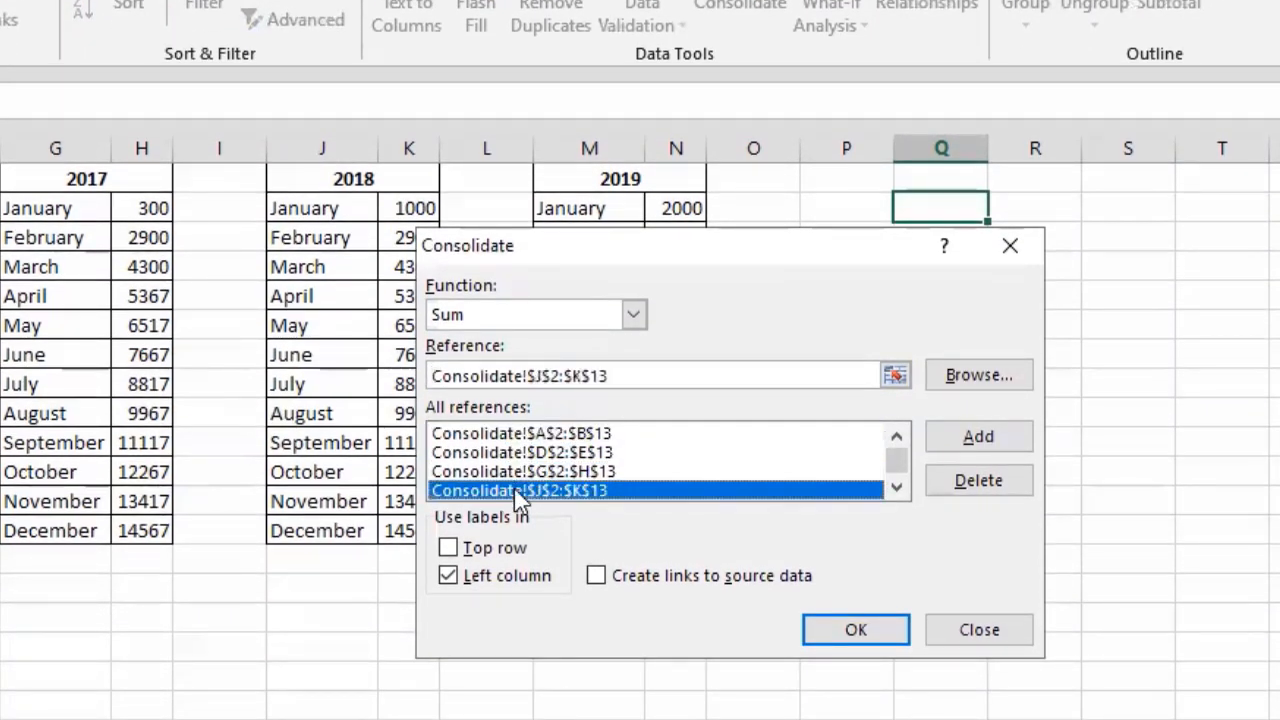
{"action": "scroll", "coordinate": [519, 468], "scroll_direction": "down", "scroll_amount": 1}
{"action": "scroll", "coordinate": [519, 468], "scroll_direction": "up", "scroll_amount": 1}
{"action": "left_click", "coordinate": [519, 453]}
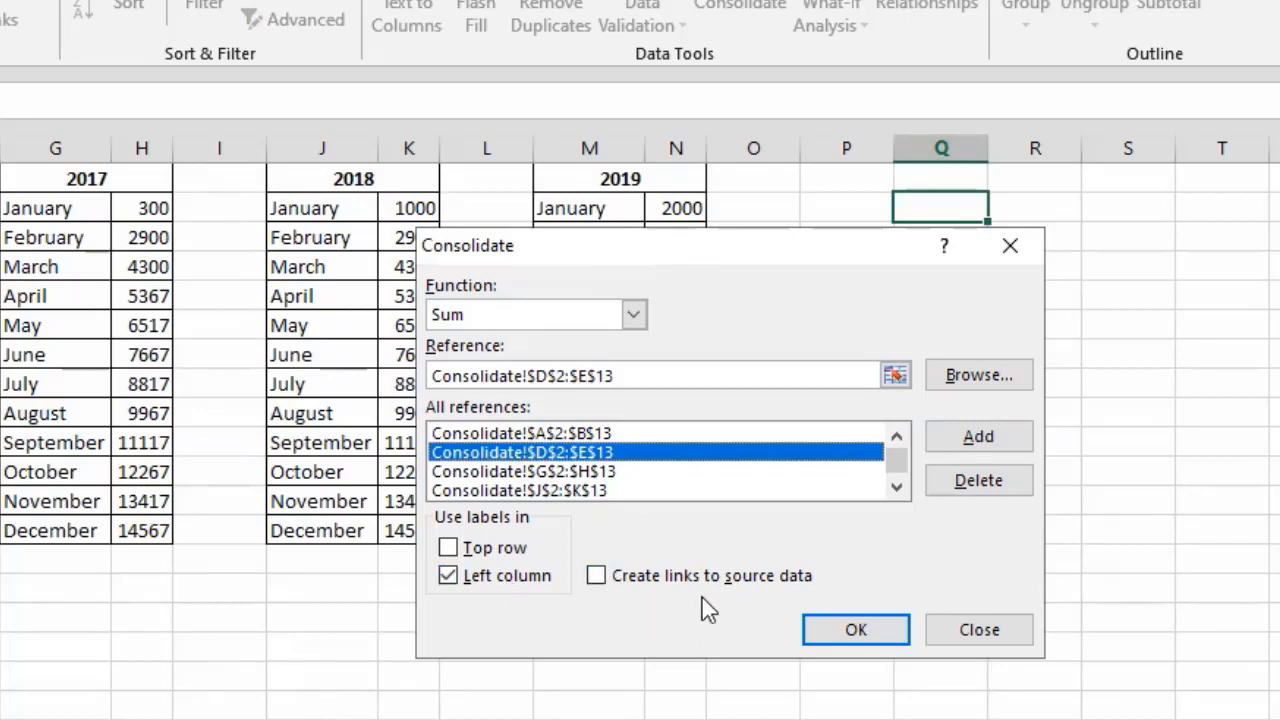
{"action": "left_click", "coordinate": [838, 632]}
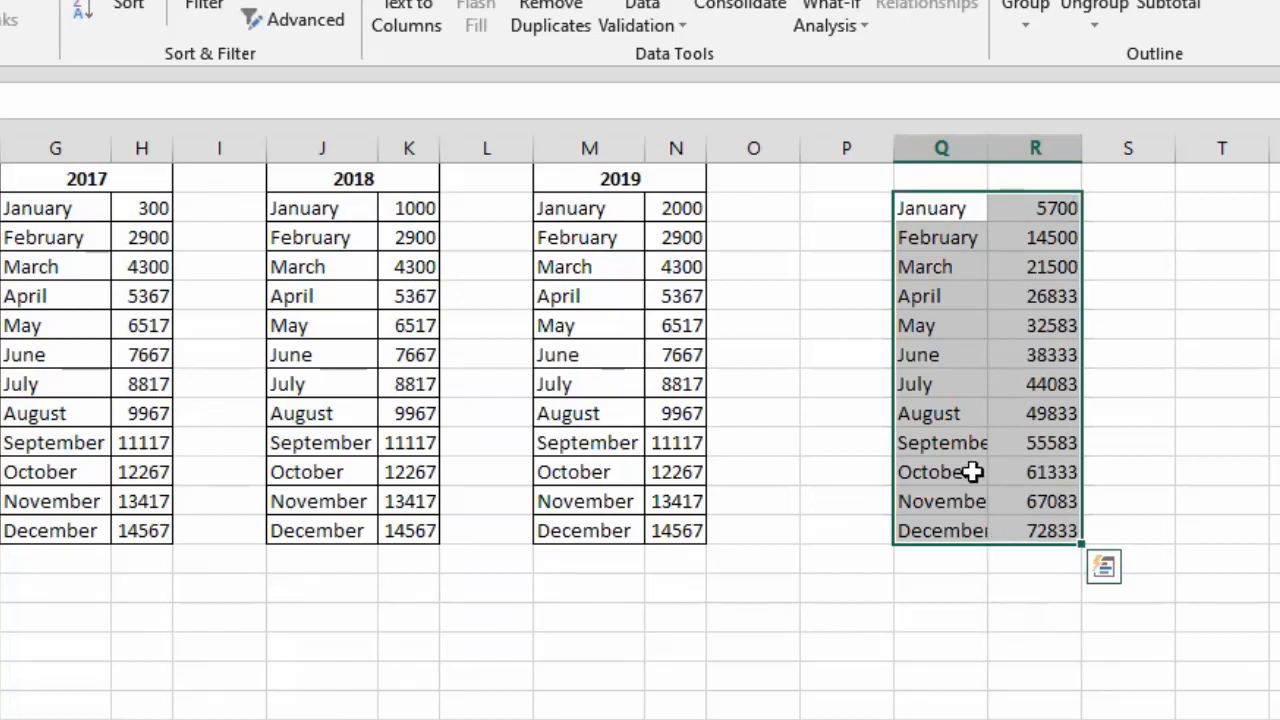
{"action": "left_click", "coordinate": [934, 176]}
{"action": "left_click_drag", "start_coordinate": [996, 183], "coordinate": [1040, 210]}
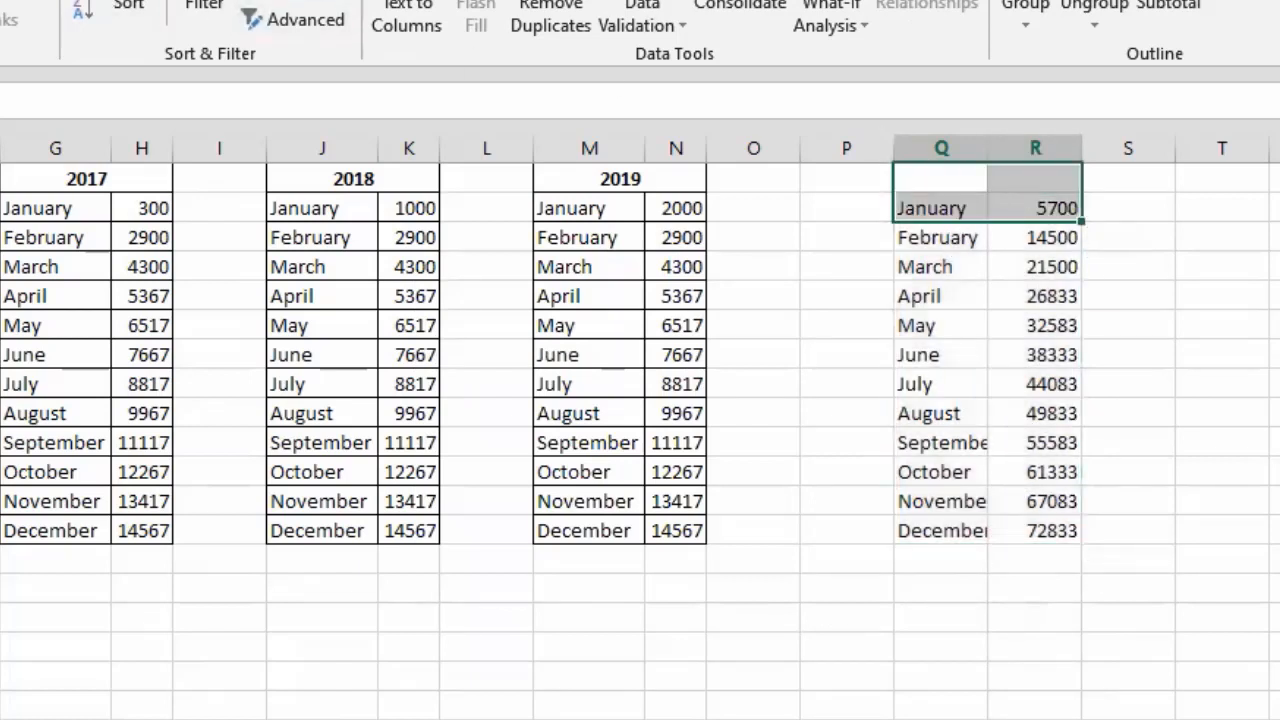
{"action": "left_click", "coordinate": [190, 1]}
{"action": "left_click", "coordinate": [340, 12]}
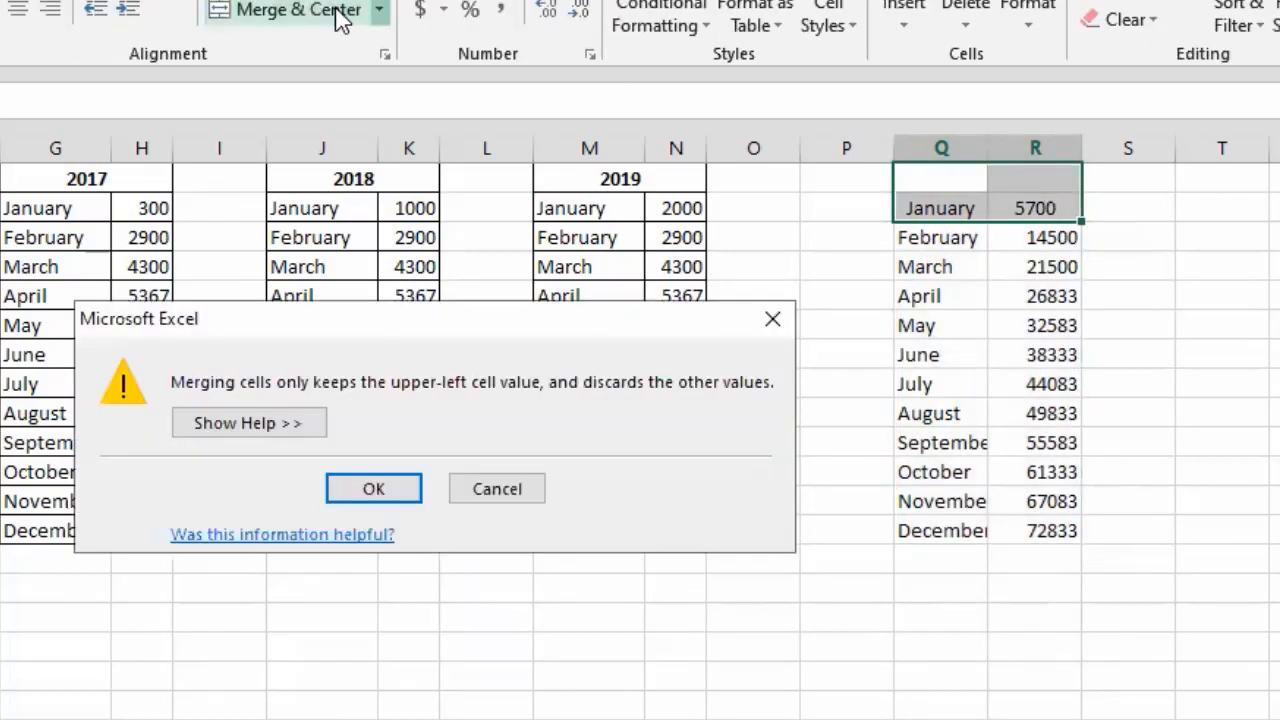
{"action": "key", "text": "Escape"}
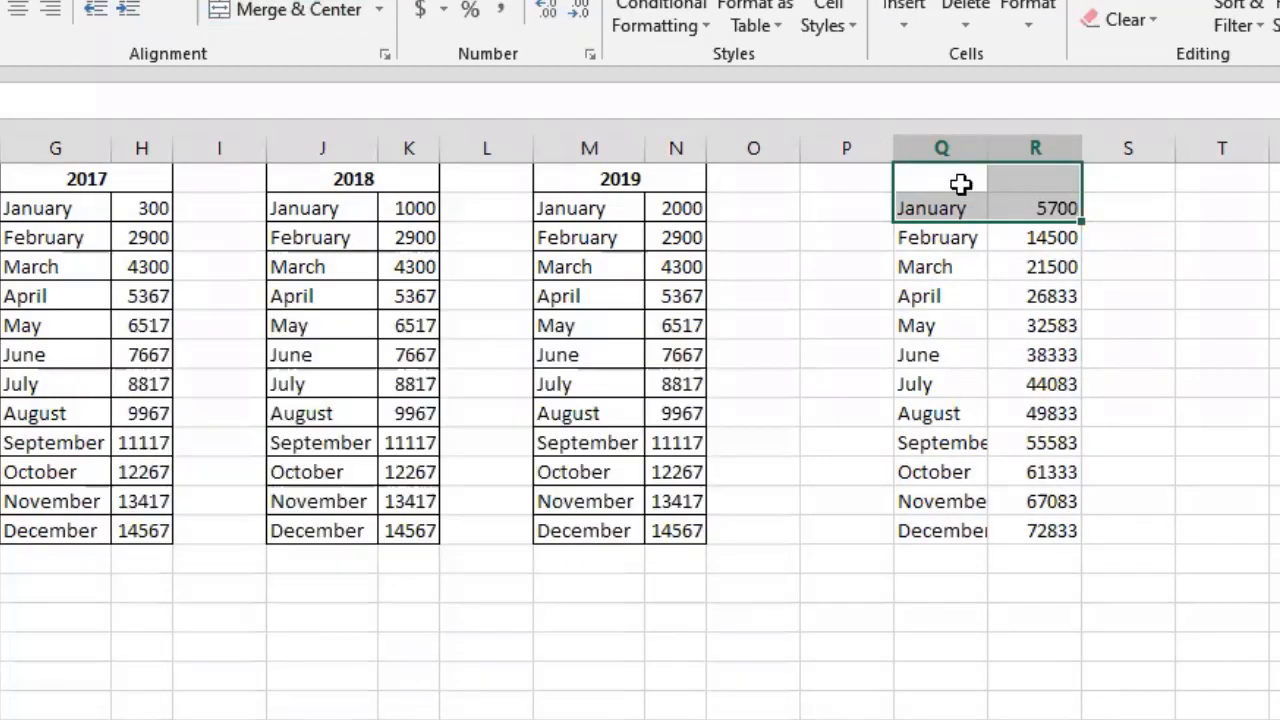
Merge and center Q1:R1 above the consolidated data and enter Total as its heading.
{"action": "left_click_drag", "start_coordinate": [961, 184], "coordinate": [1038, 179]}
{"action": "left_click", "coordinate": [258, 10]}
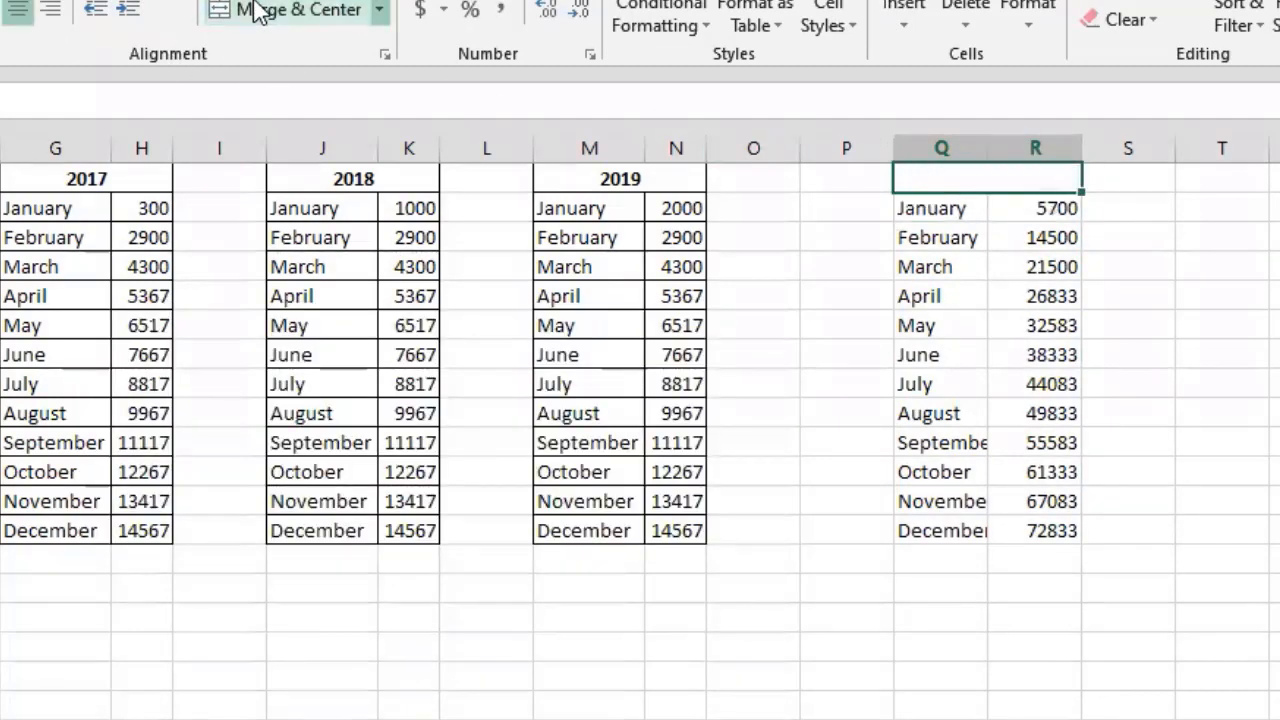
{"action": "type", "text": "Total"}
{"action": "key", "text": "Return"}
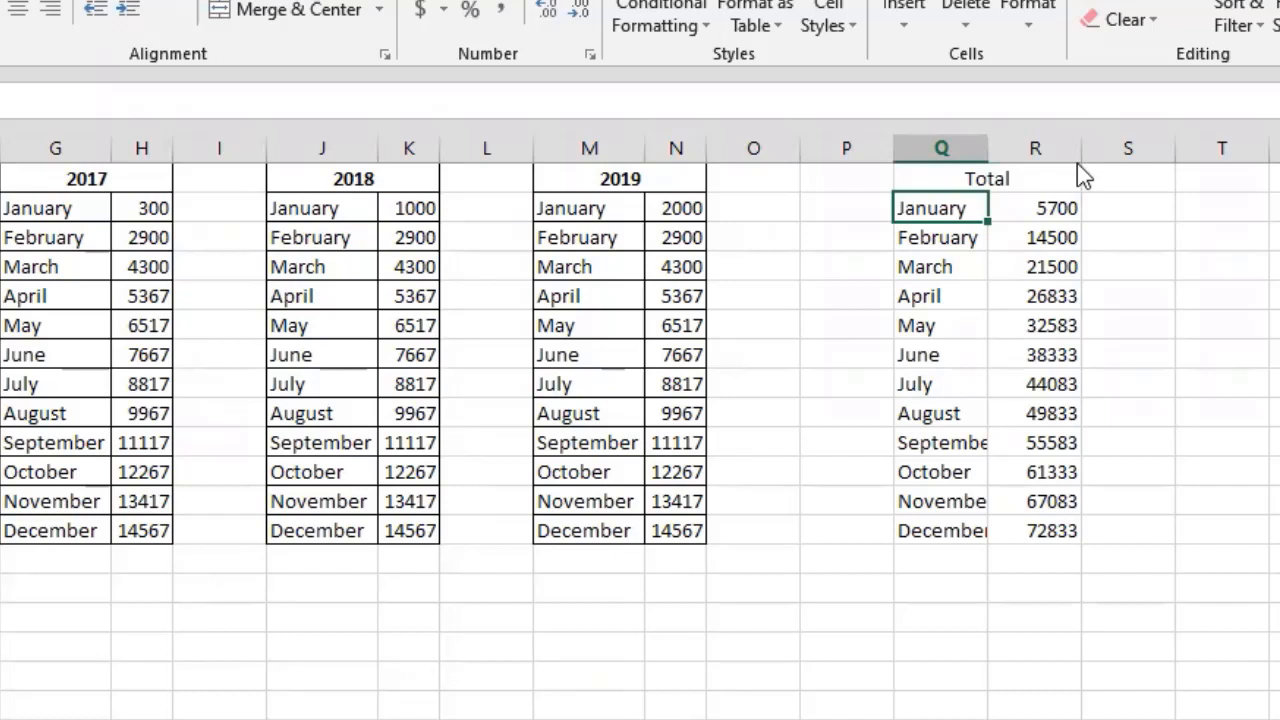
{"action": "key", "text": "ctrl+Home"}
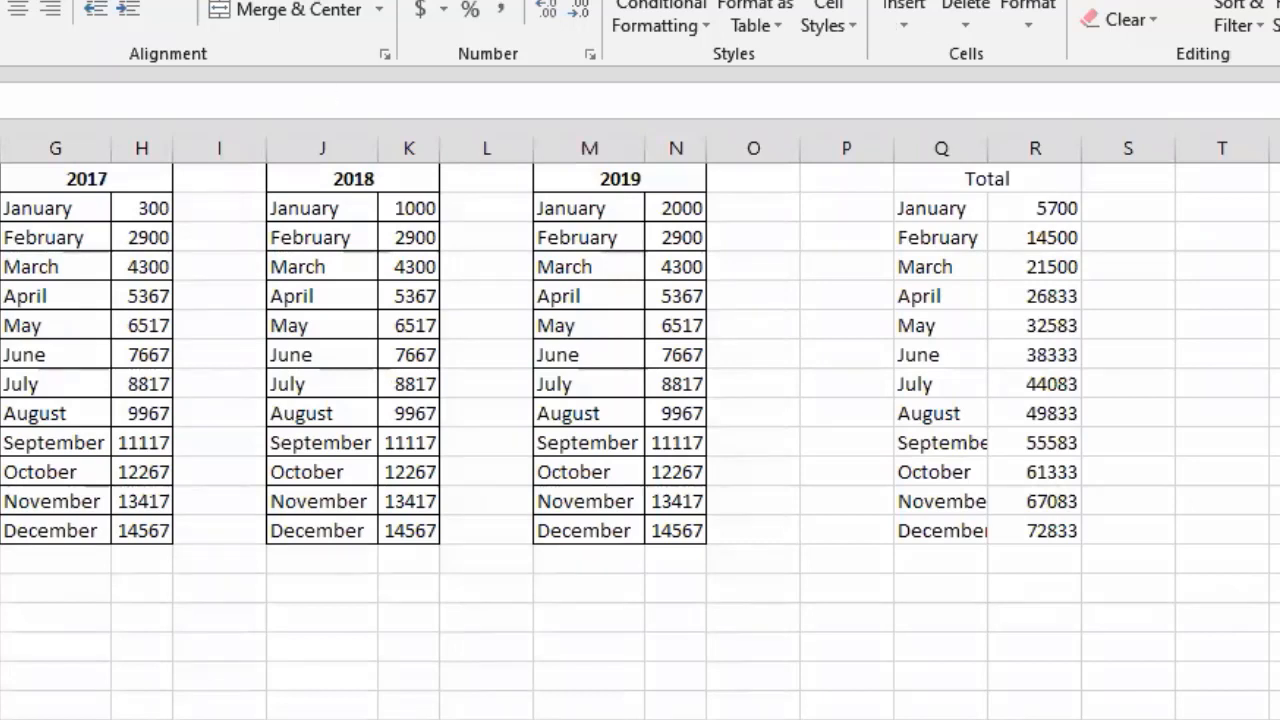
{"action": "left_click", "coordinate": [941, 208]}
{"action": "left_click_drag", "start_coordinate": [957, 212], "coordinate": [940, 712]}
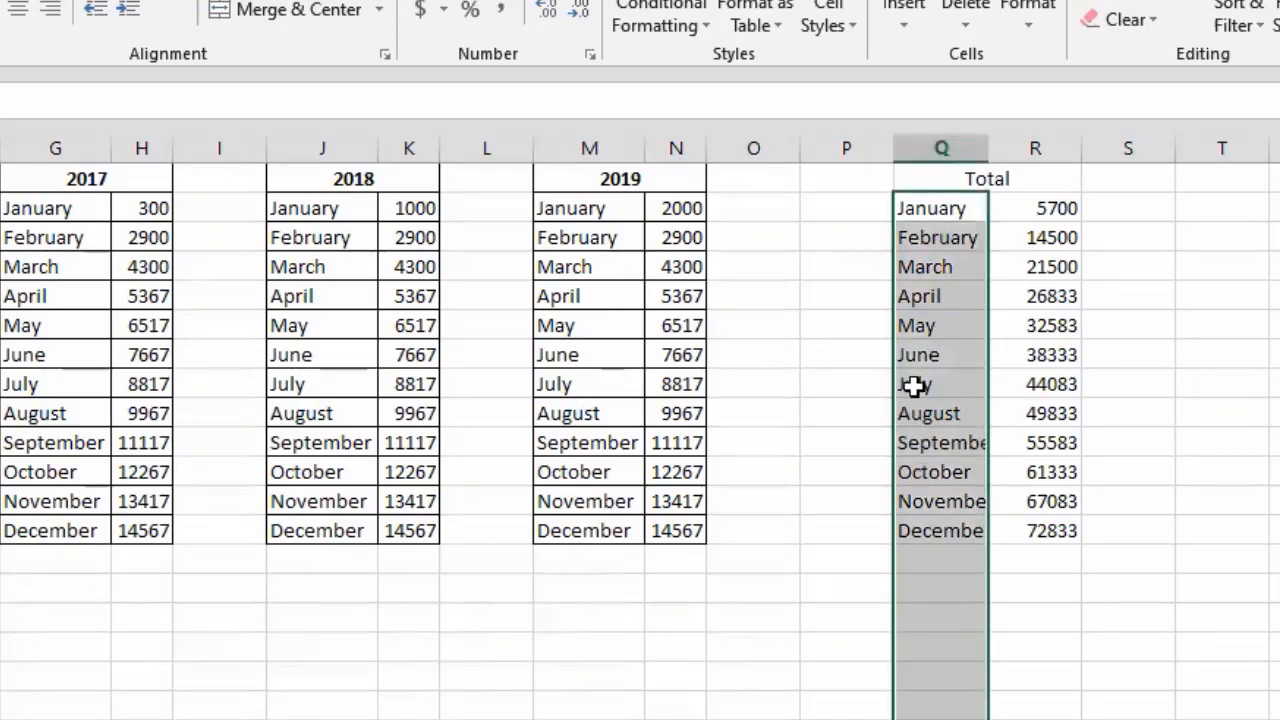
{"action": "left_click", "coordinate": [935, 242]}
{"action": "left_click", "coordinate": [946, 205]}
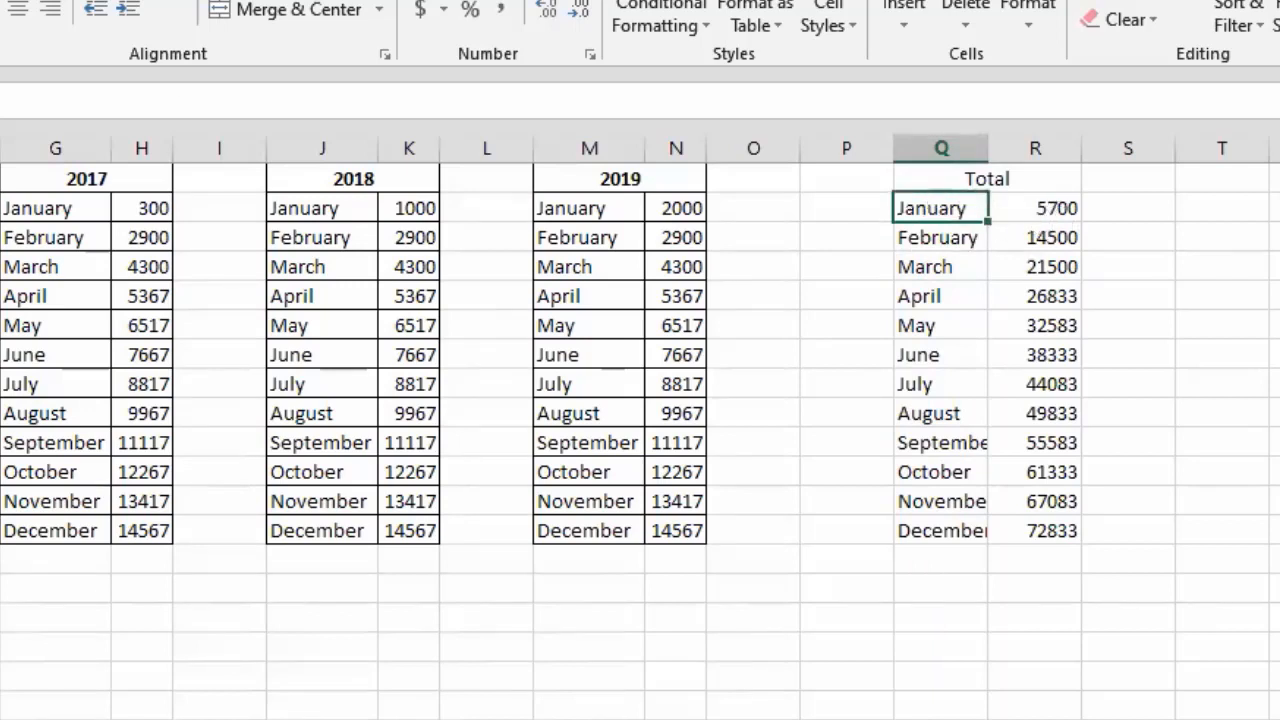
{"action": "key", "text": "Right"}
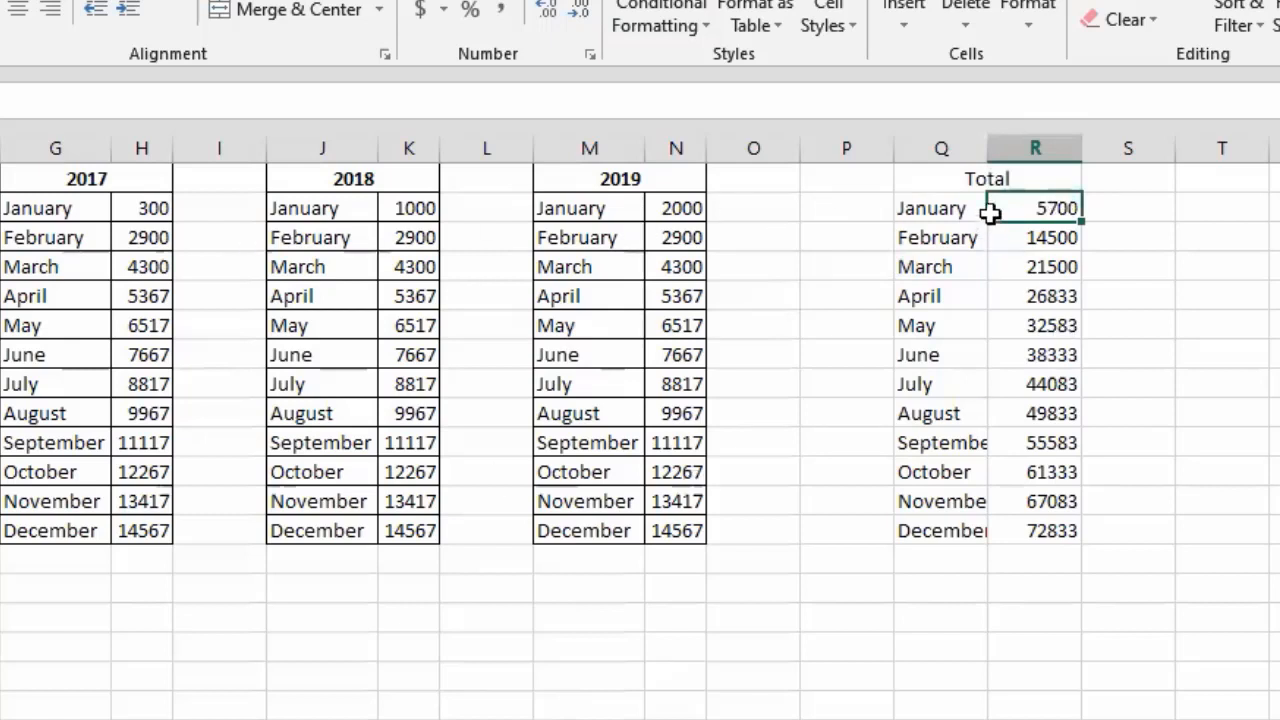
Clear all contents of columns Q and R, including the Total heading and consolidated values.
{"action": "left_click_drag", "start_coordinate": [940, 391], "coordinate": [945, 566]}
{"action": "left_click_drag", "start_coordinate": [946, 147], "coordinate": [1023, 147]}
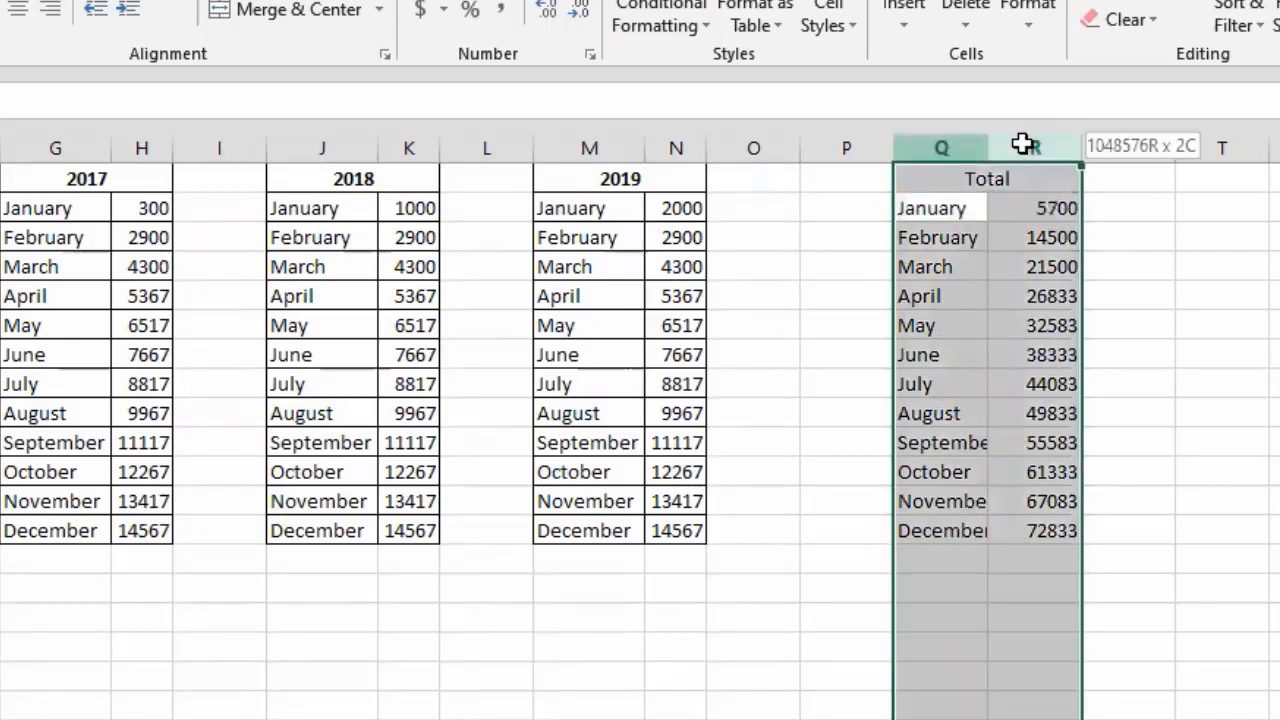
{"action": "key", "text": "Delete"}
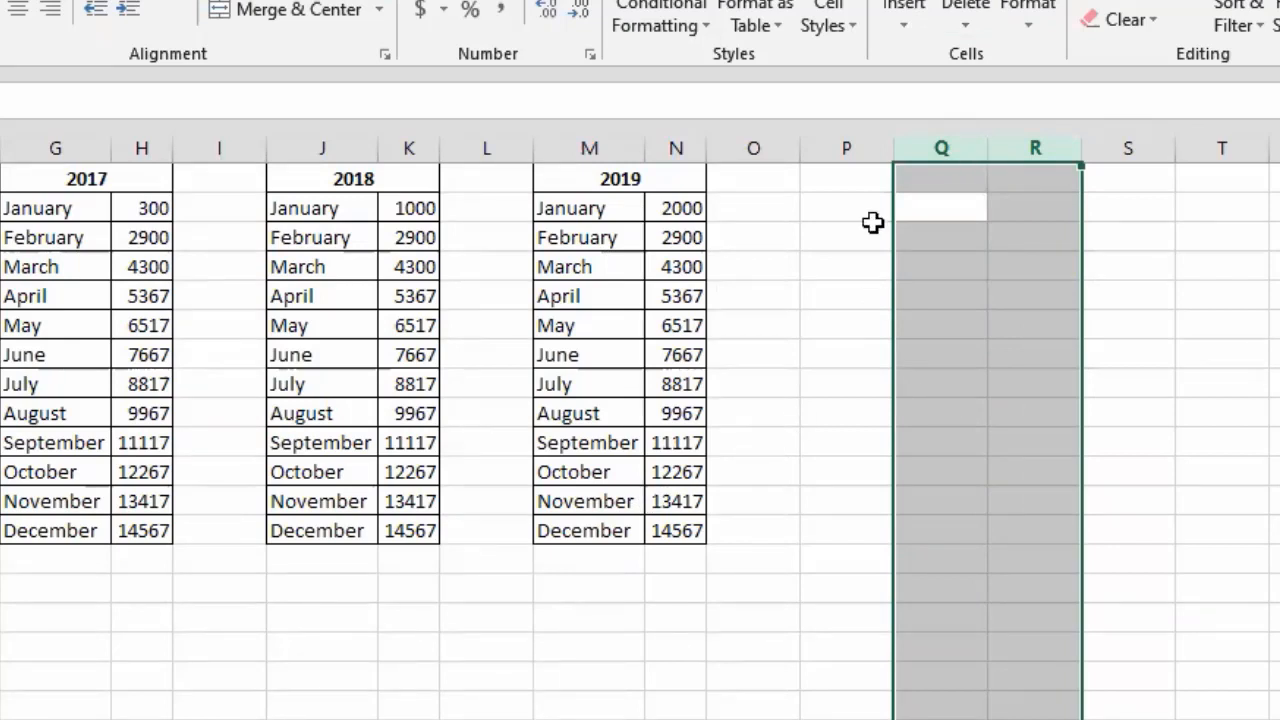
Open the blank worksheet after the Consolidate sheet and rename it Summary.
{"action": "key", "text": "ctrl+Page_Down"}
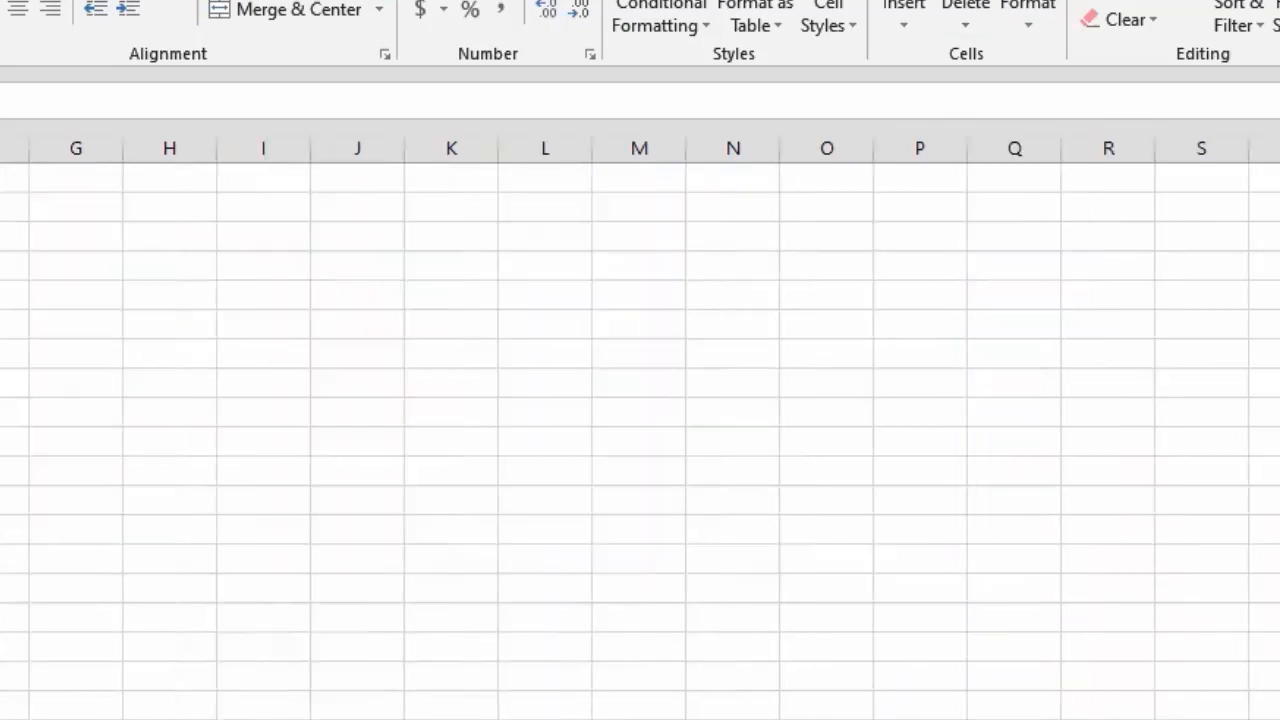
{"action": "double_click", "coordinate": [723, 711]}
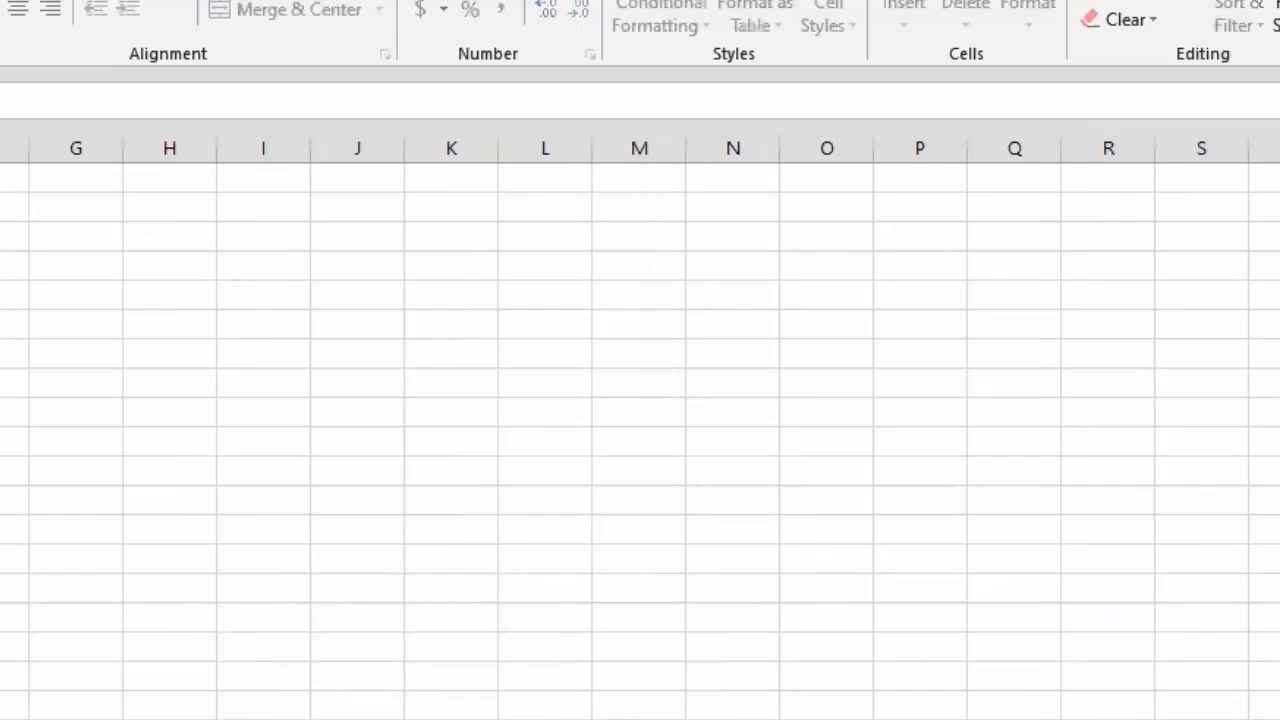
{"action": "type", "text": "Summary"}
{"action": "key", "text": "Return"}
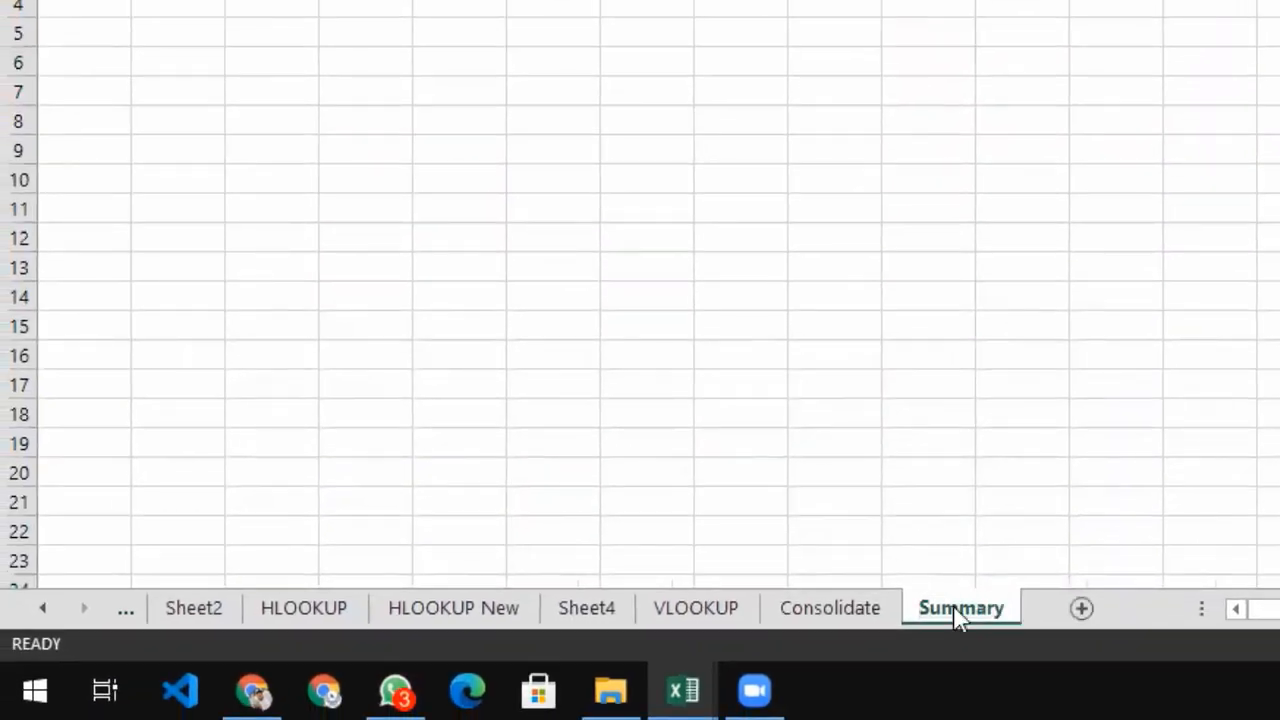
{"action": "left_click", "coordinate": [870, 612]}
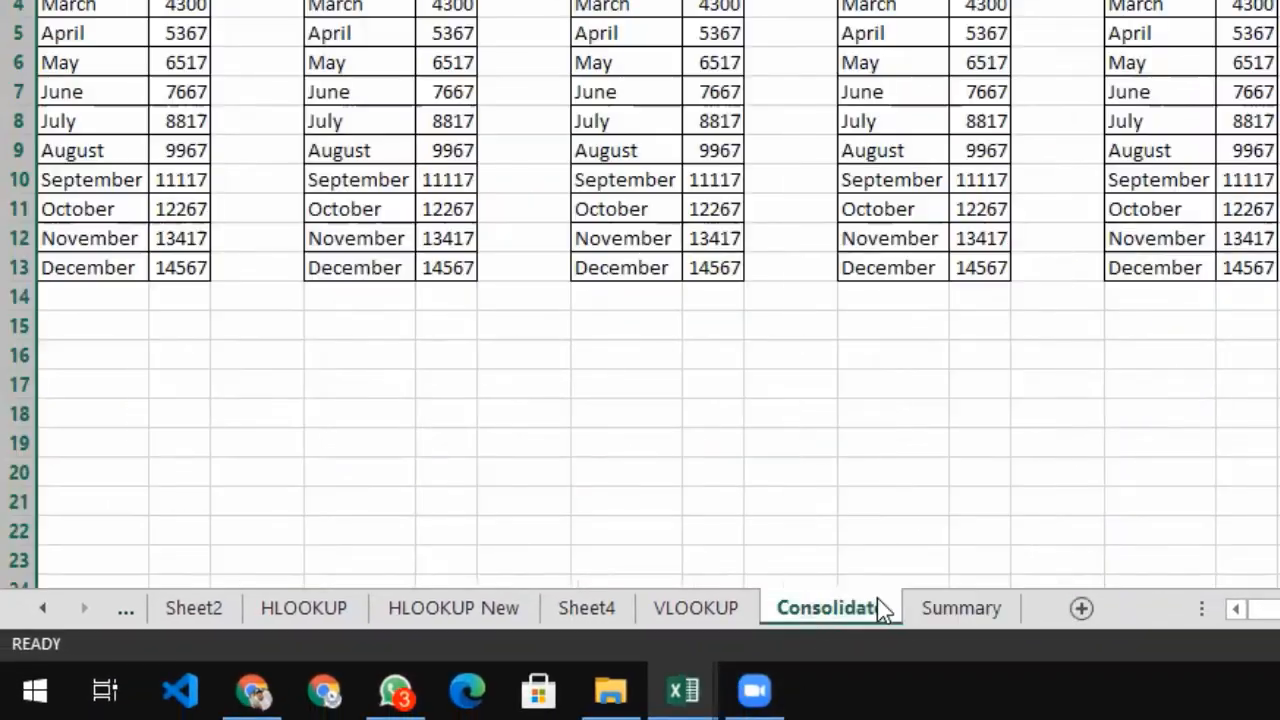
{"action": "left_click", "coordinate": [965, 614]}
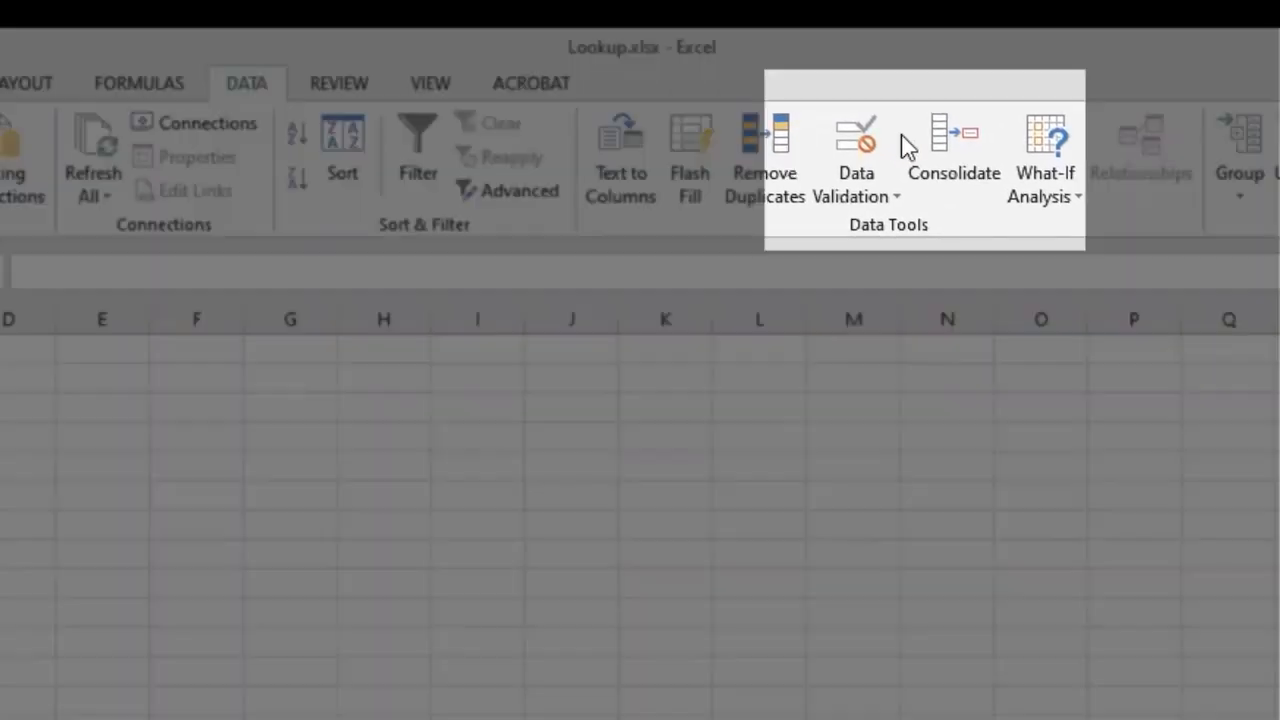
Start a Sum consolidation on the Summary sheet and add Consolidate!$A$2:$B$13, the 2015 data, as its first reference.
{"action": "left_click", "coordinate": [1010, 125]}
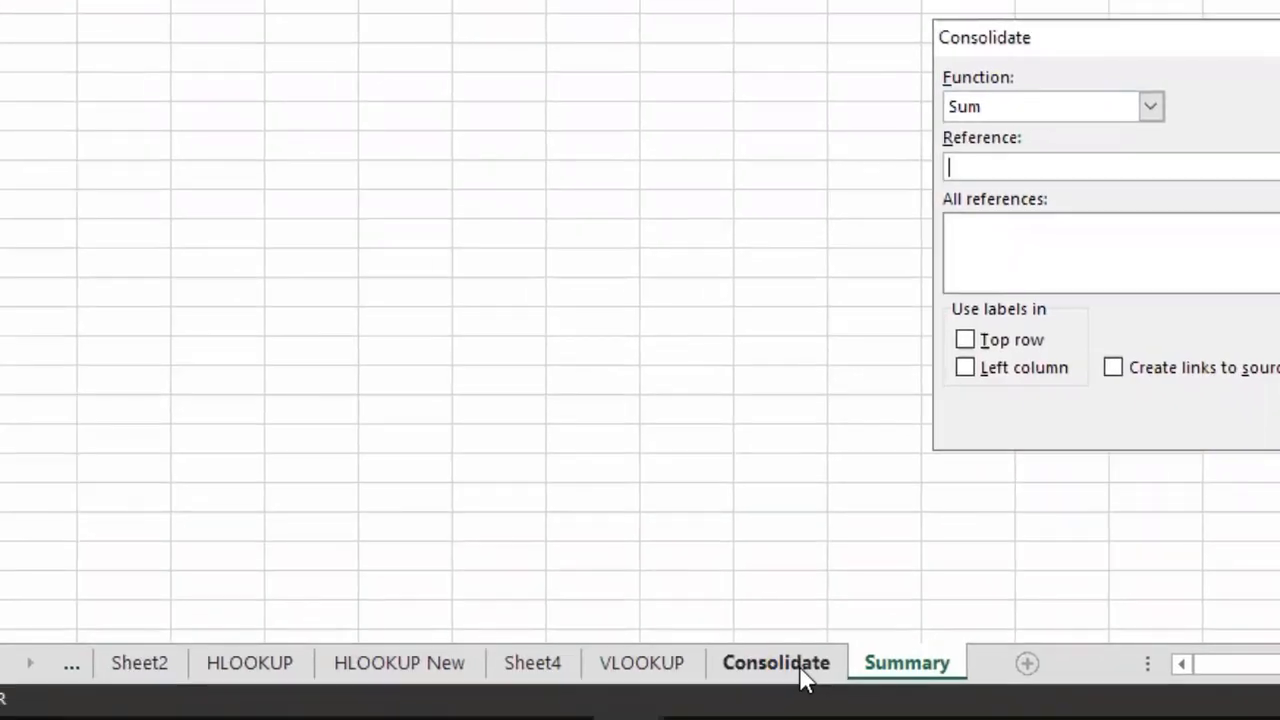
{"action": "left_click", "coordinate": [776, 663]}
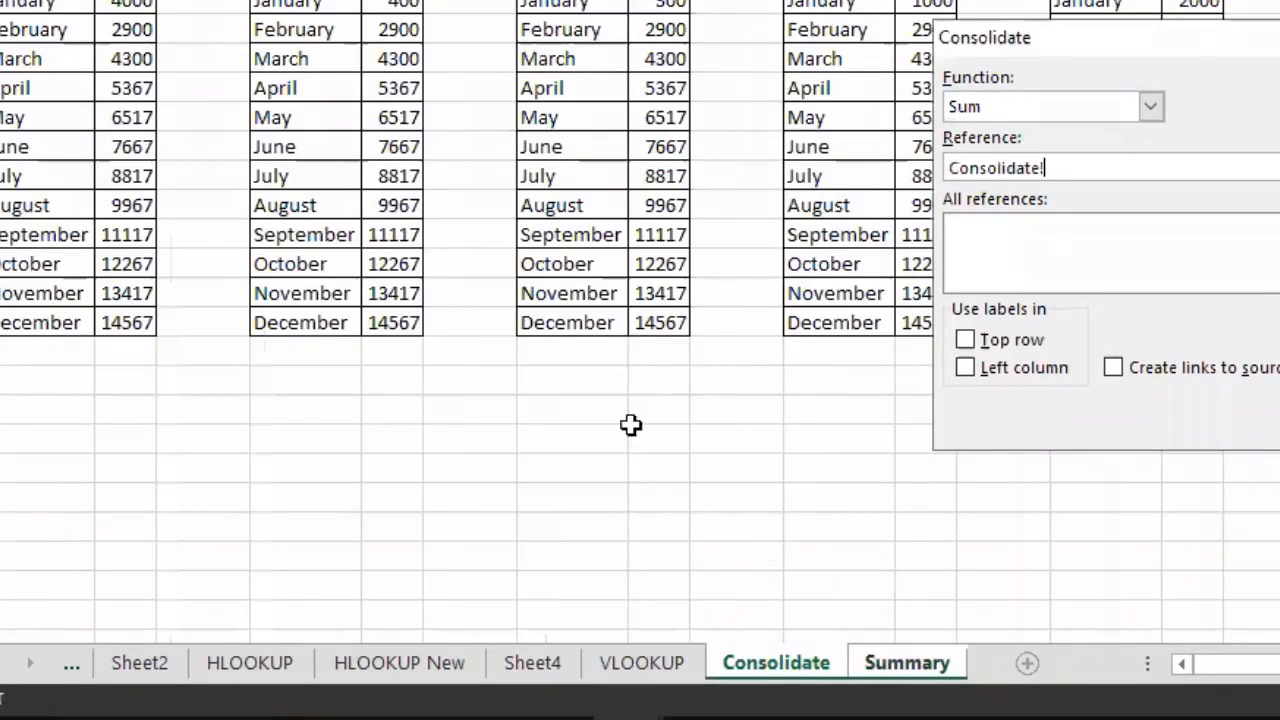
{"action": "left_click", "coordinate": [50, 134]}
{"action": "left_click_drag", "start_coordinate": [40, 198], "coordinate": [122, 527]}
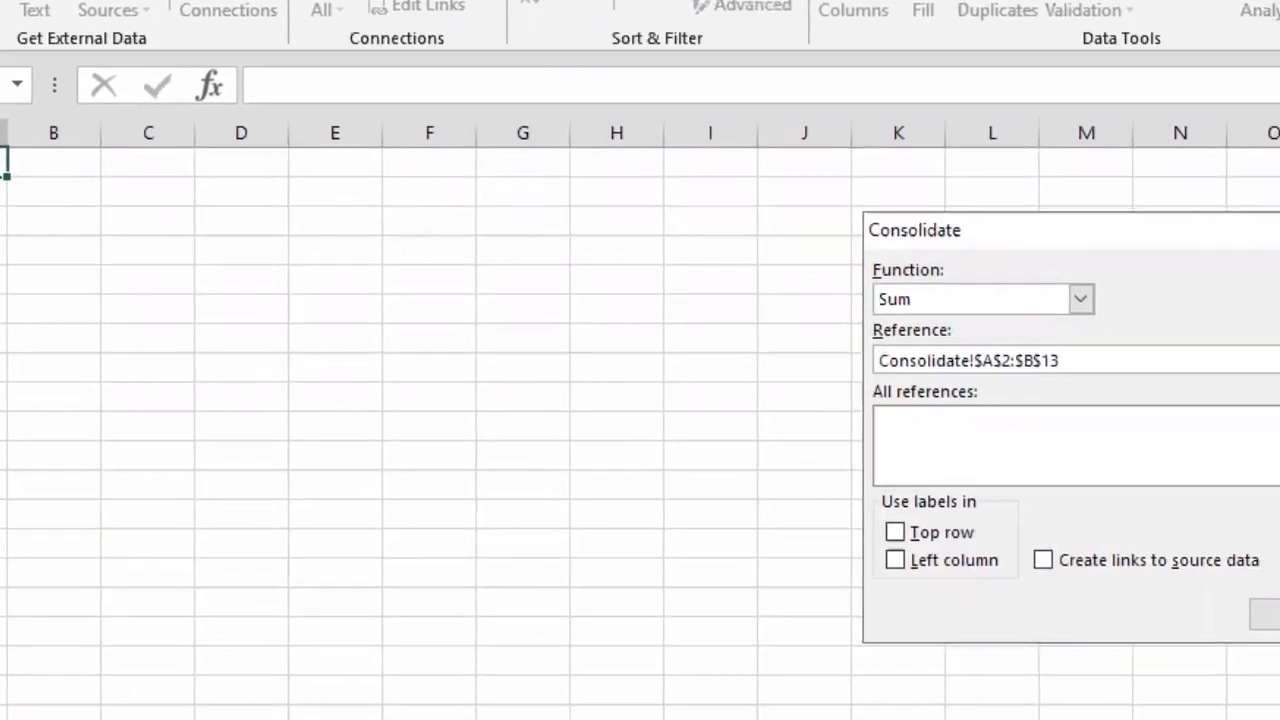
{"action": "left_click", "coordinate": [1125, 398]}
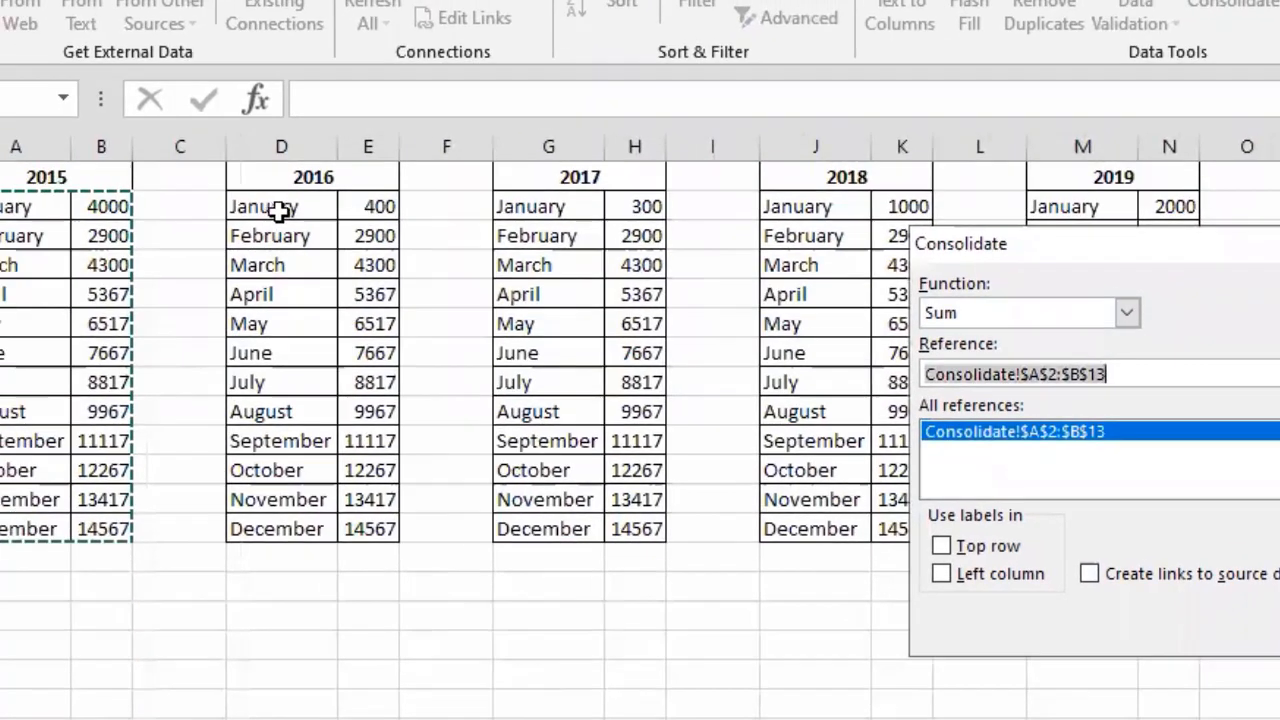
Add the 2016 to 2019 ranges $D$2:$E$13, $G$2:$H$13, $J$2:$K$13 and $M$2:$N$13 from the Consolidate sheet as references.
{"action": "left_click_drag", "start_coordinate": [271, 209], "coordinate": [40, 403]}
{"action": "left_click", "coordinate": [1135, 318]}
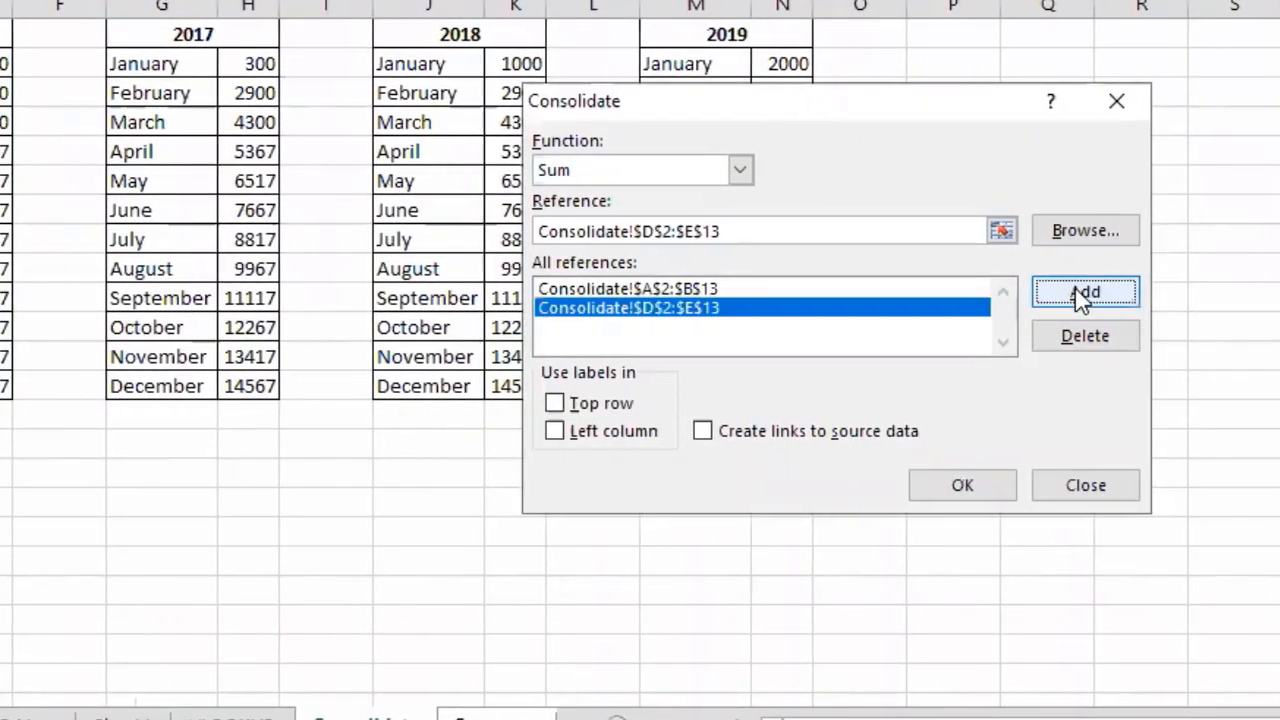
{"action": "left_click_drag", "start_coordinate": [170, 66], "coordinate": [282, 386]}
{"action": "left_click", "coordinate": [1097, 293]}
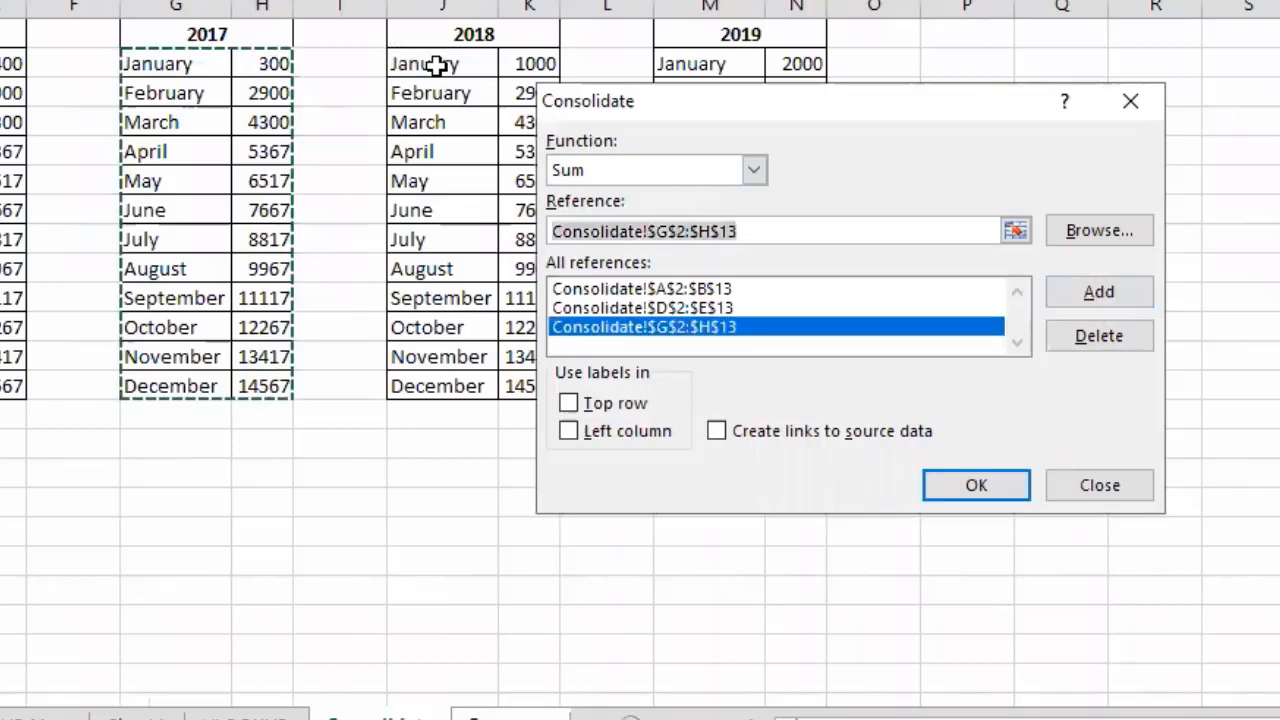
{"action": "left_click_drag", "start_coordinate": [434, 62], "coordinate": [551, 391]}
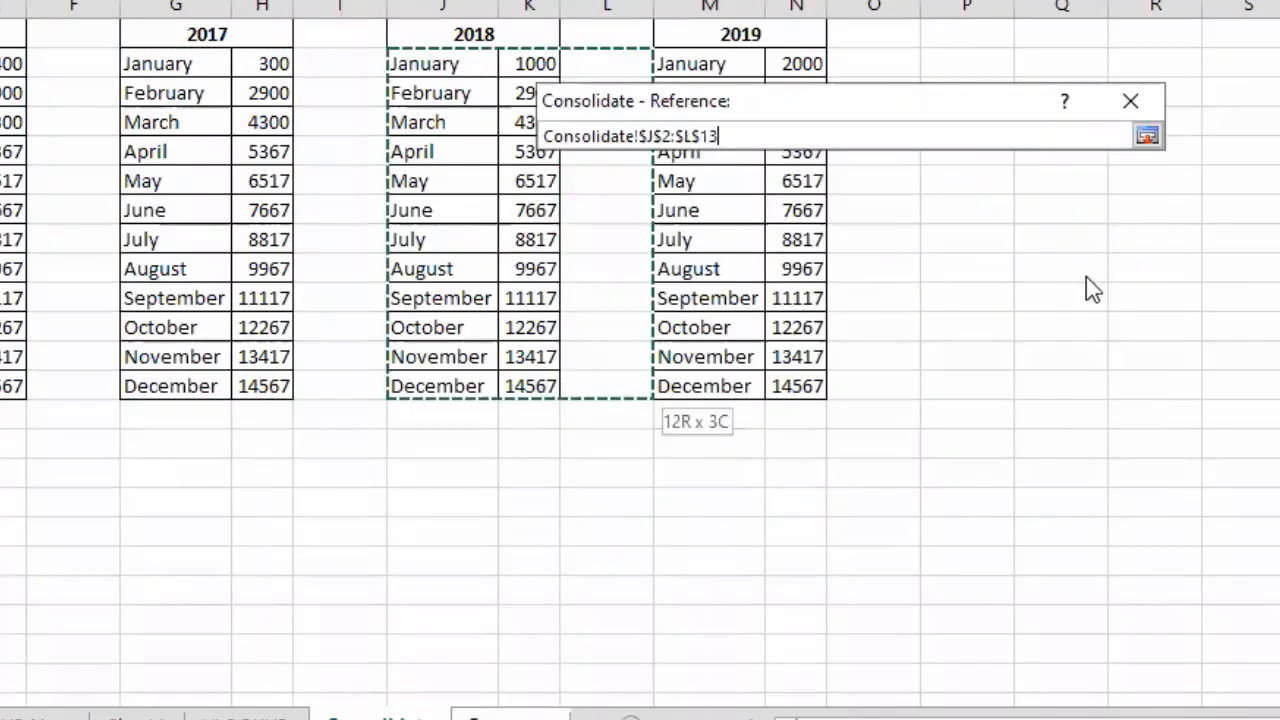
{"action": "left_click", "coordinate": [1111, 292]}
{"action": "left_click_drag", "start_coordinate": [694, 63], "coordinate": [1080, 283]}
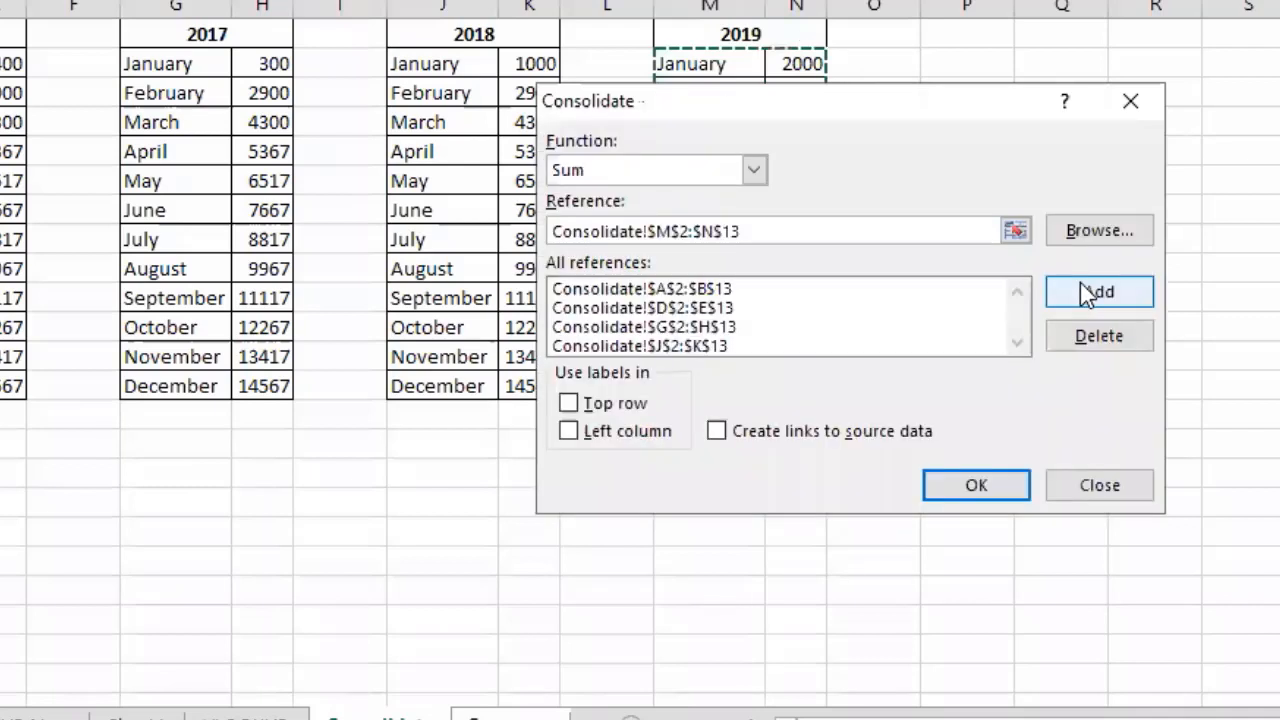
{"action": "left_click", "coordinate": [1080, 283]}
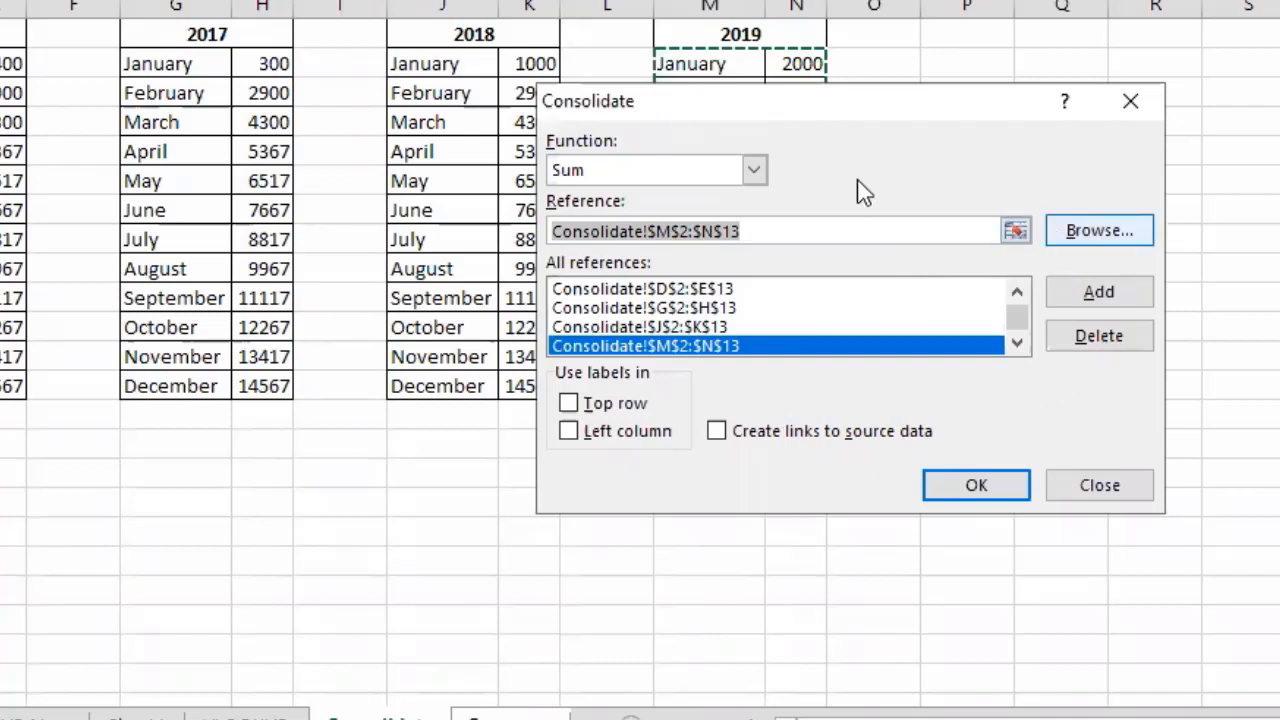
Run the consolidation on the Summary sheet with left-column labels and links to the source data.
{"action": "left_click", "coordinate": [511, 714]}
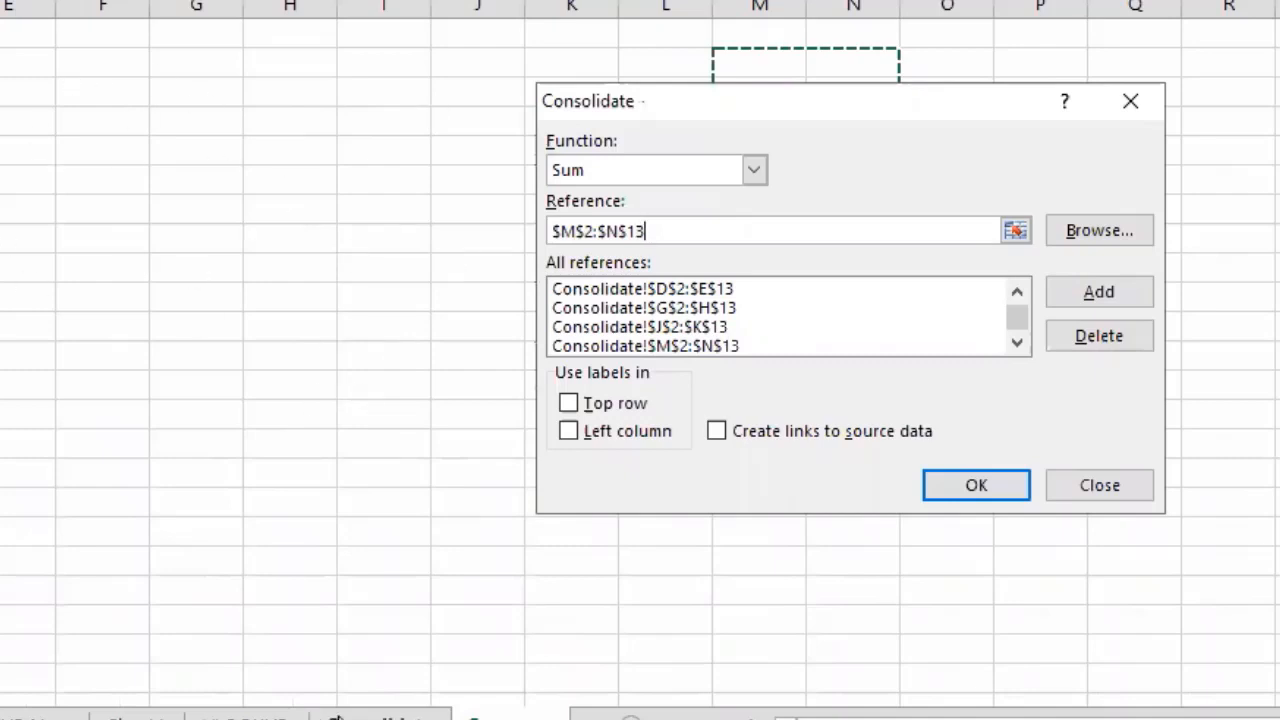
{"action": "left_click", "coordinate": [372, 714]}
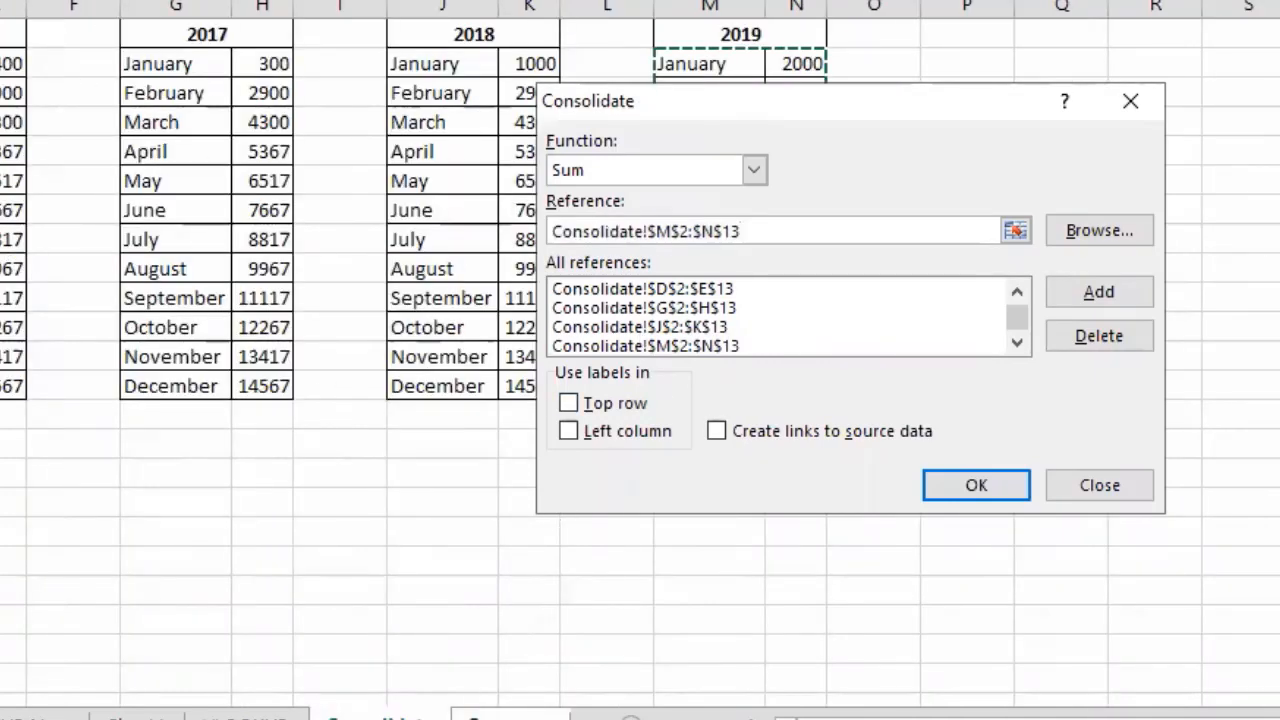
{"action": "left_click", "coordinate": [508, 716]}
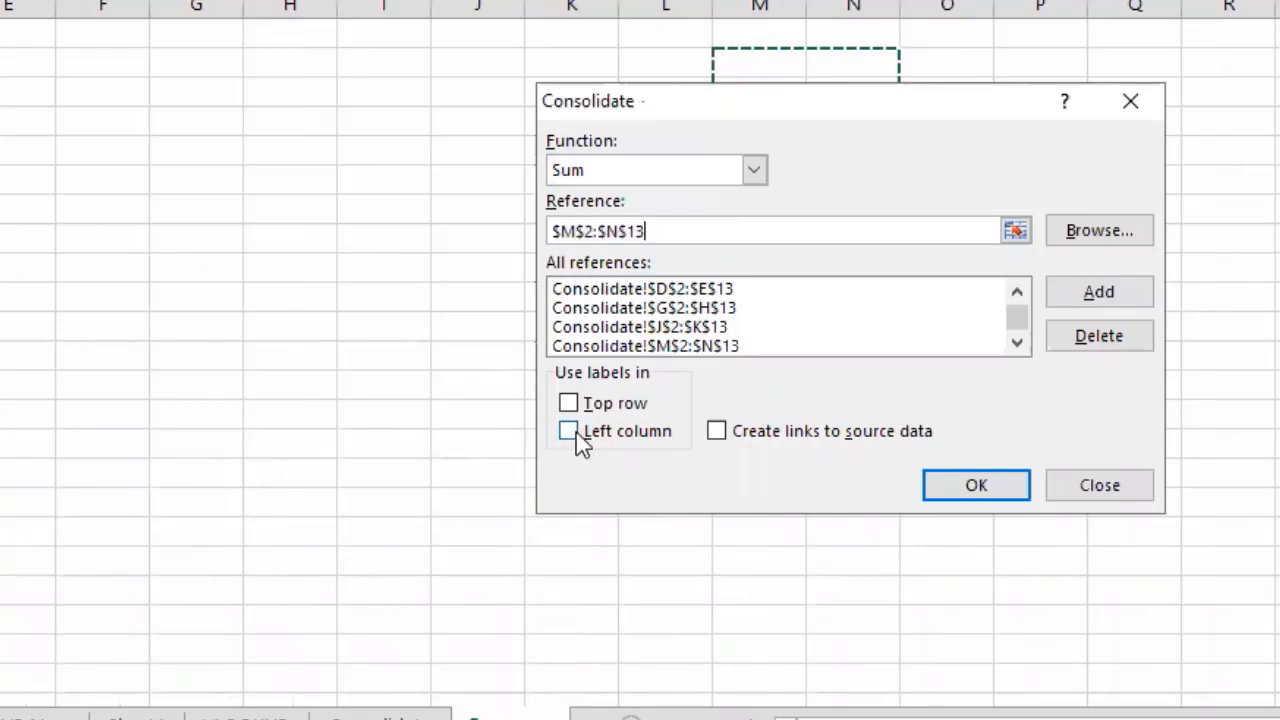
{"action": "left_click", "coordinate": [373, 716]}
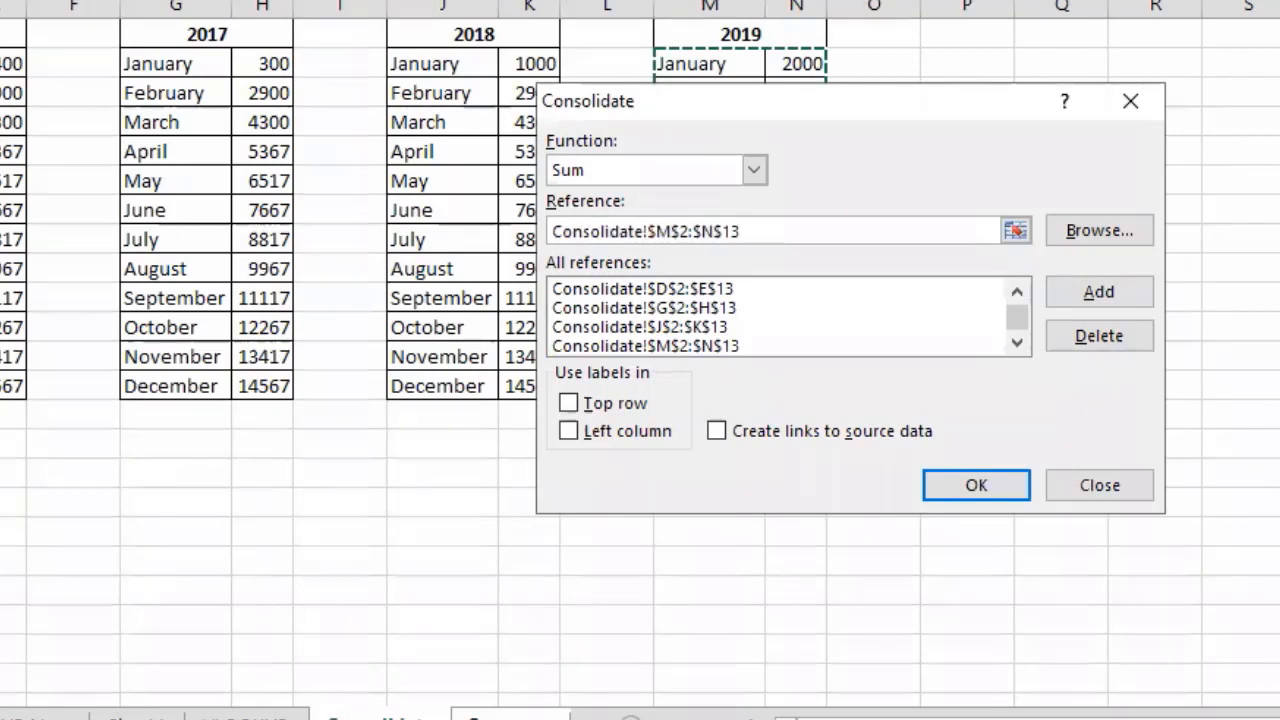
{"action": "left_click", "coordinate": [567, 431]}
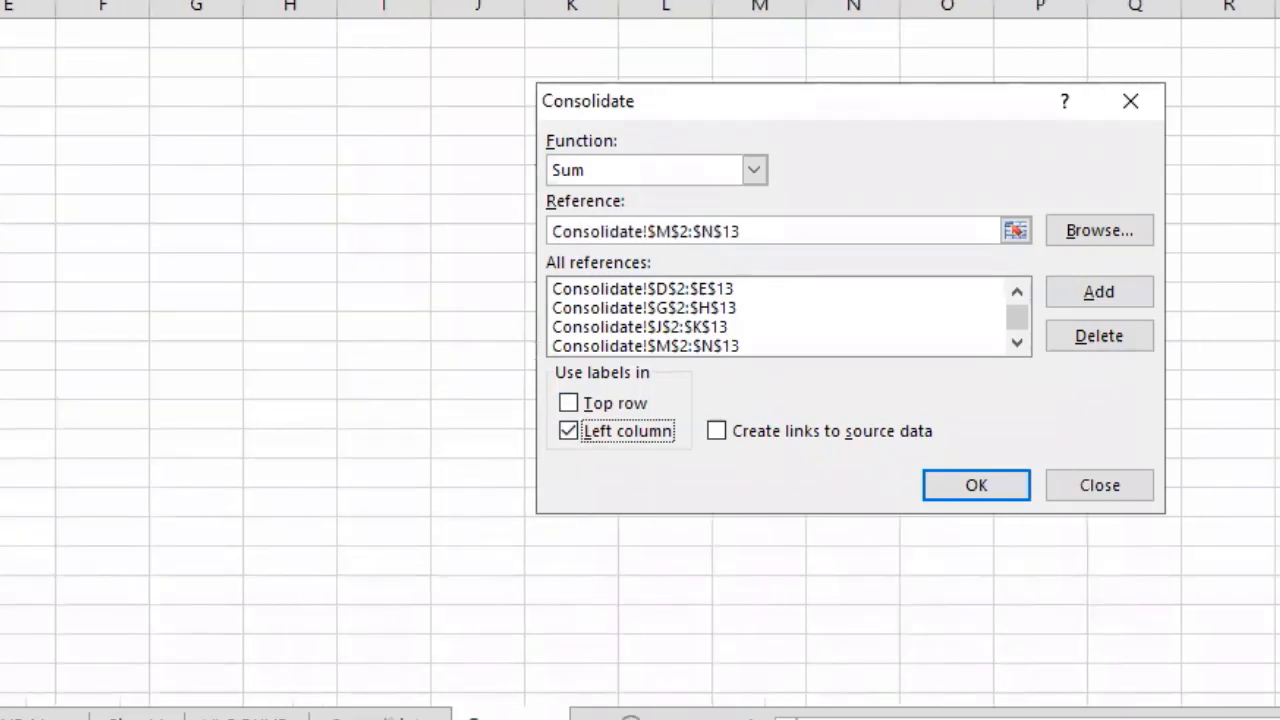
{"action": "left_click", "coordinate": [758, 440]}
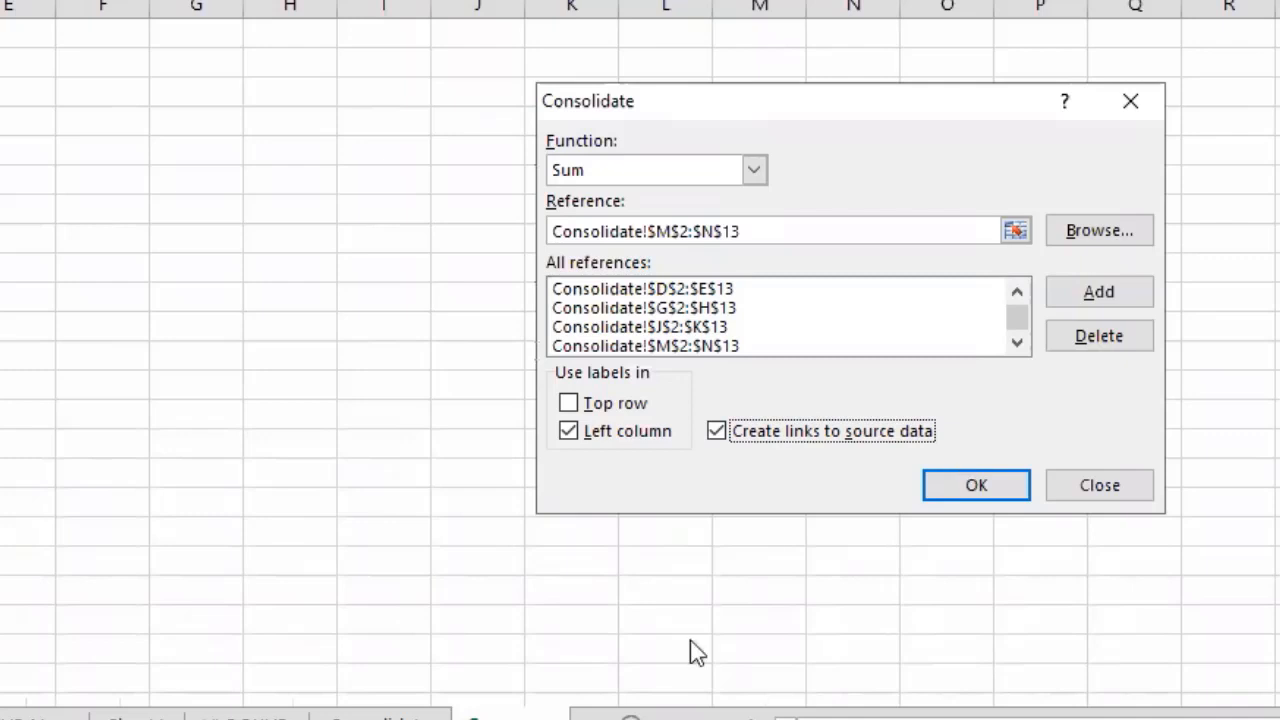
{"action": "left_click", "coordinate": [1006, 489]}
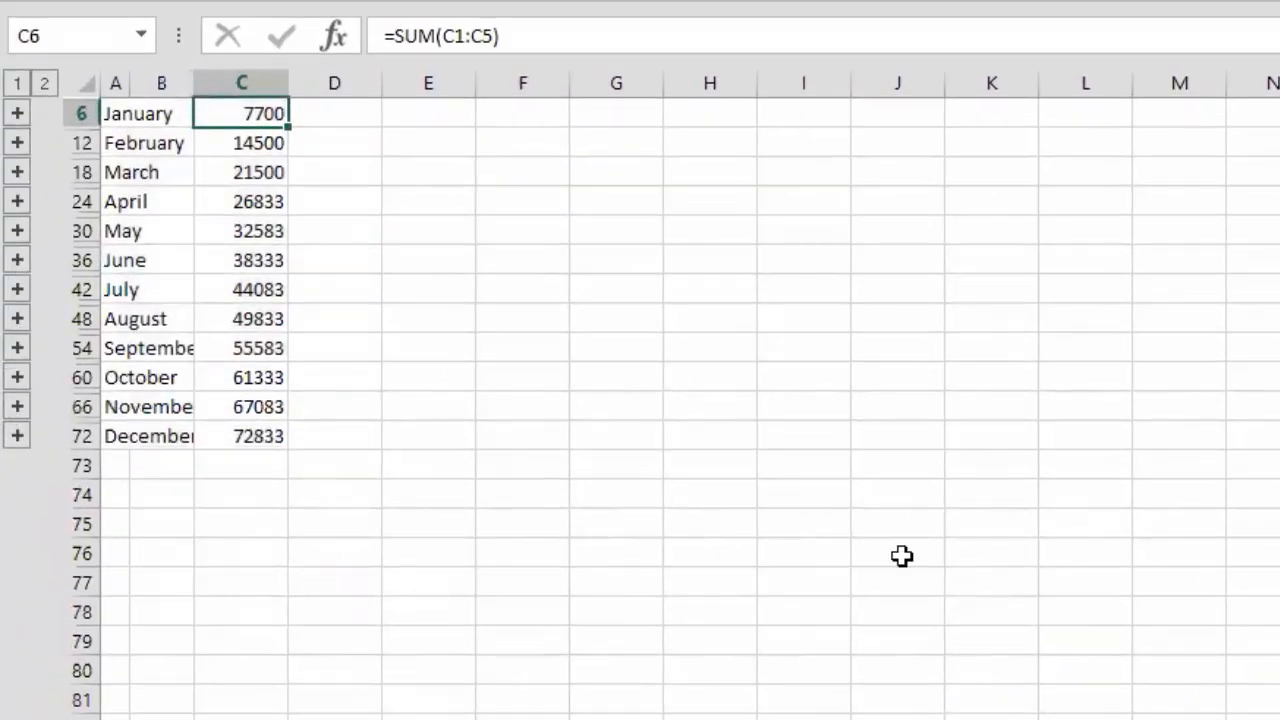
On the Consolidate sheet, set the January values to 4700 for 2015 and 1000 for 2016.
{"action": "left_click", "coordinate": [703, 718]}
{"action": "left_click", "coordinate": [175, 146]}
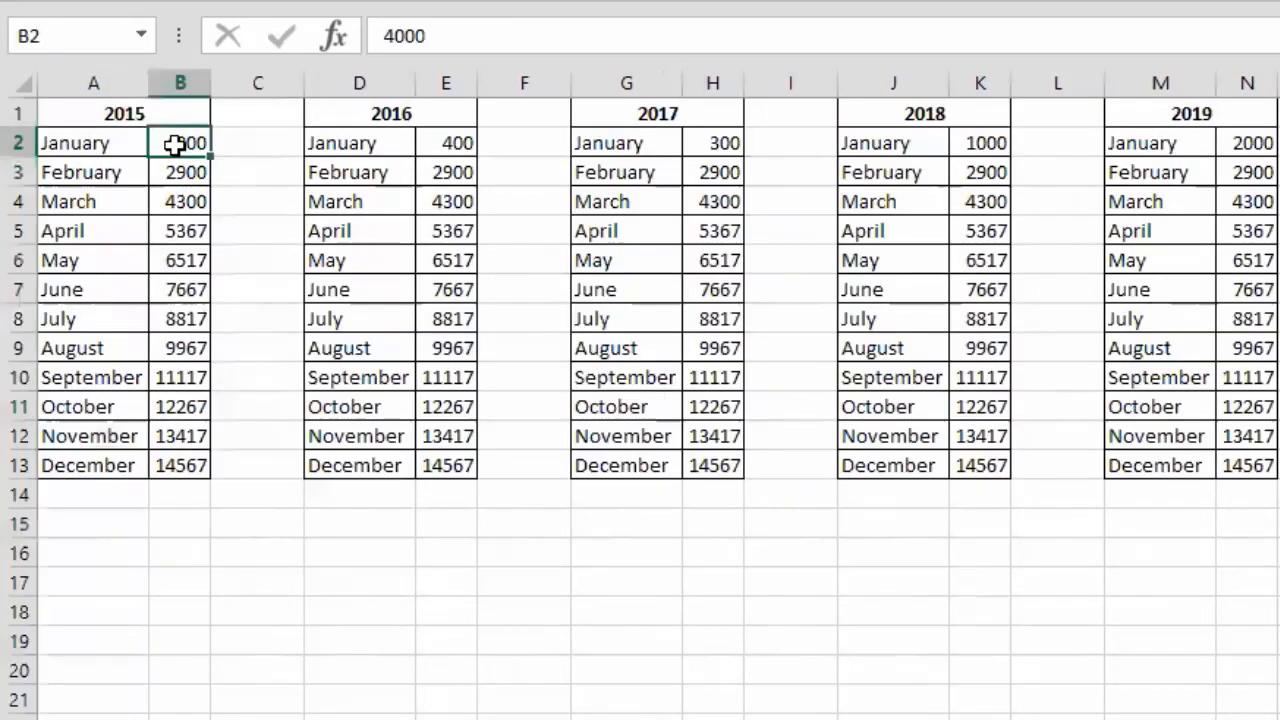
{"action": "type", "text": "4700"}
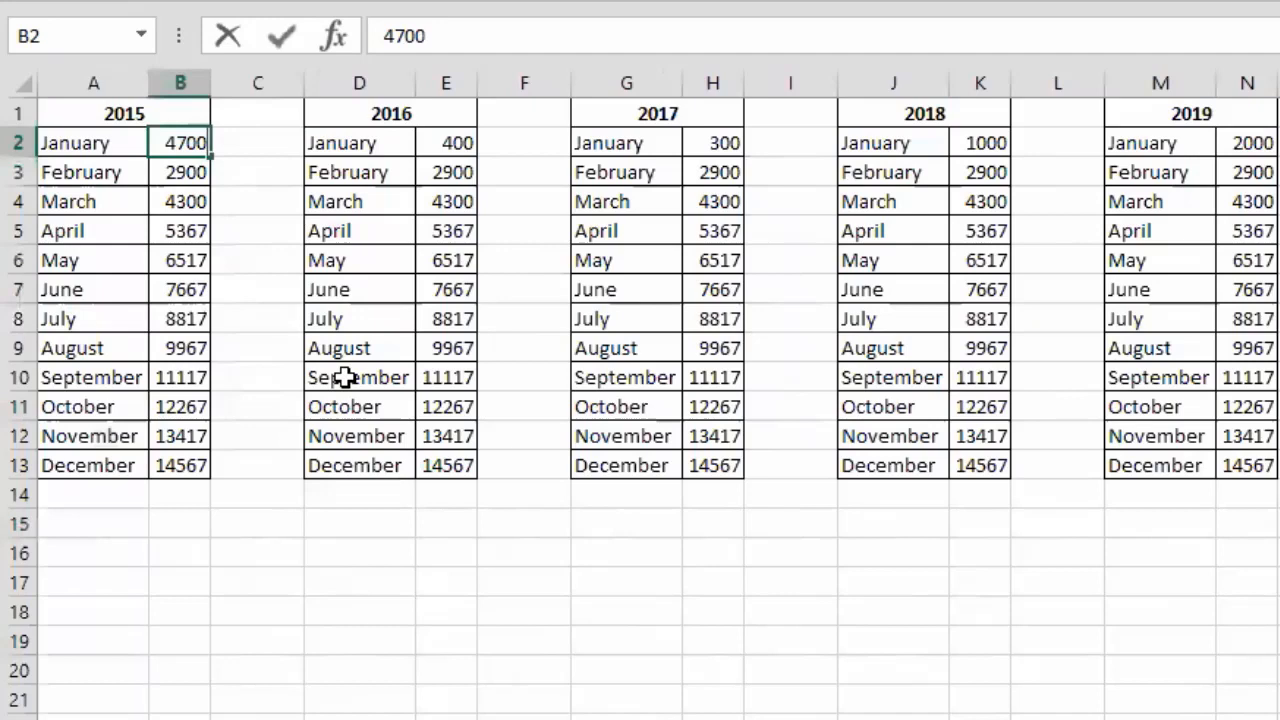
{"action": "key", "text": "Return"}
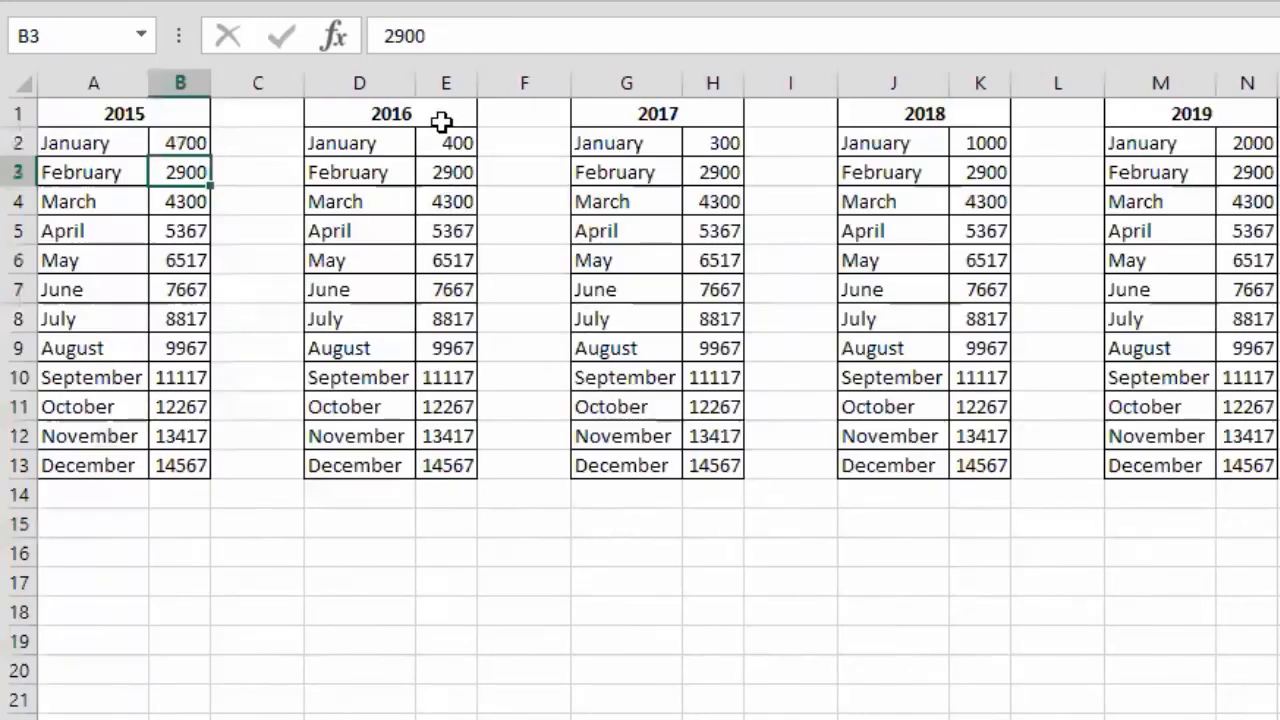
{"action": "left_click", "coordinate": [446, 145]}
{"action": "type", "text": "1000"}
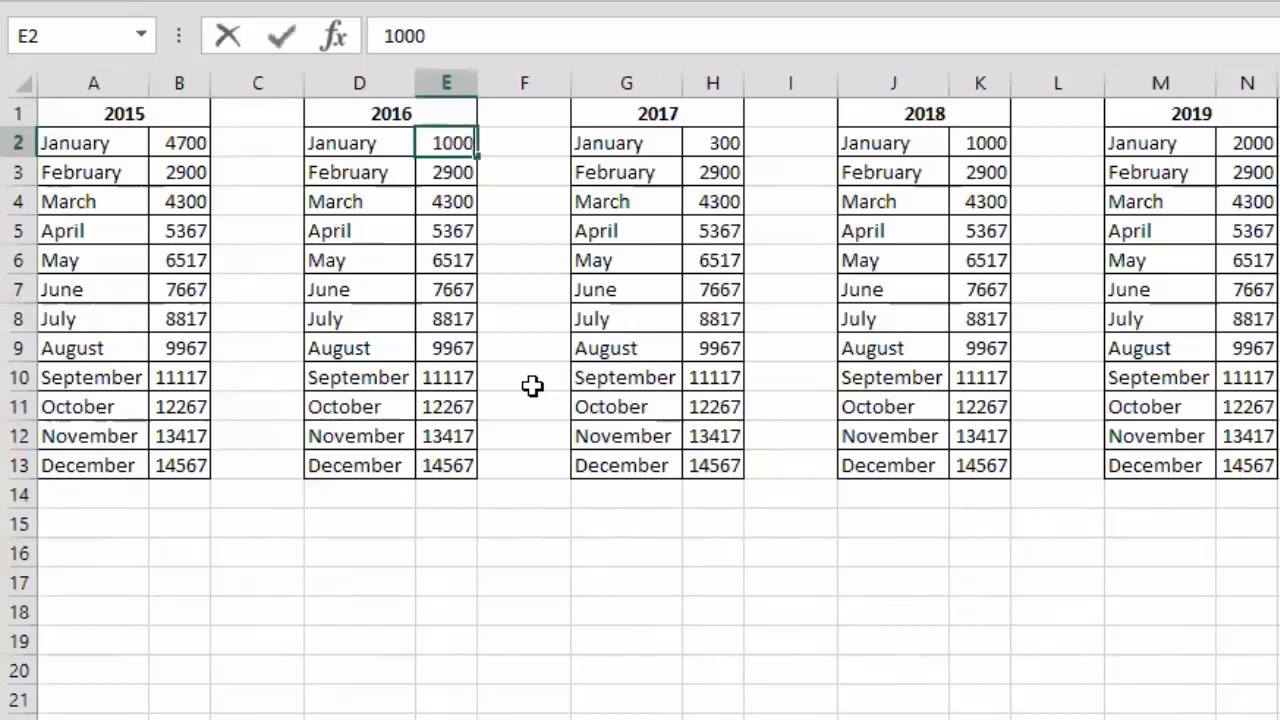
{"action": "key", "text": "Return"}
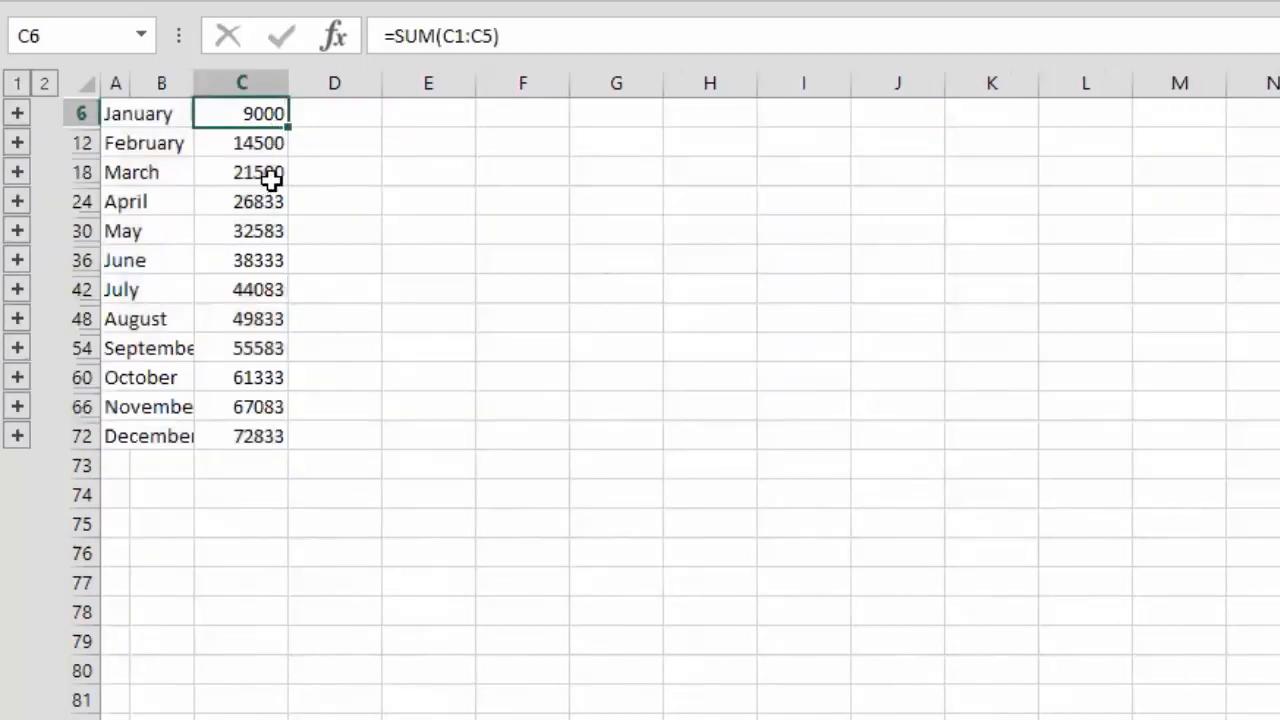
Check the December total on the Summary sheet and set December 2017 to 14590 on the Consolidate sheet.
{"action": "left_click", "coordinate": [236, 438]}
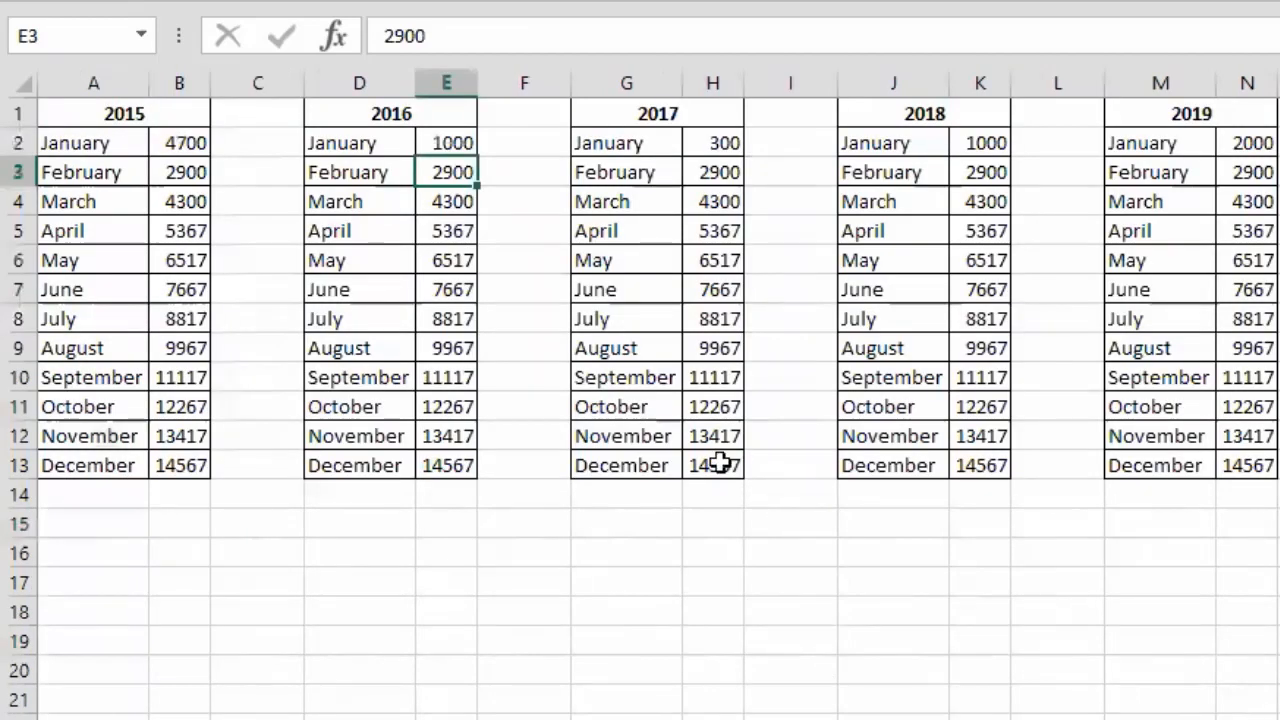
{"action": "left_click", "coordinate": [718, 465]}
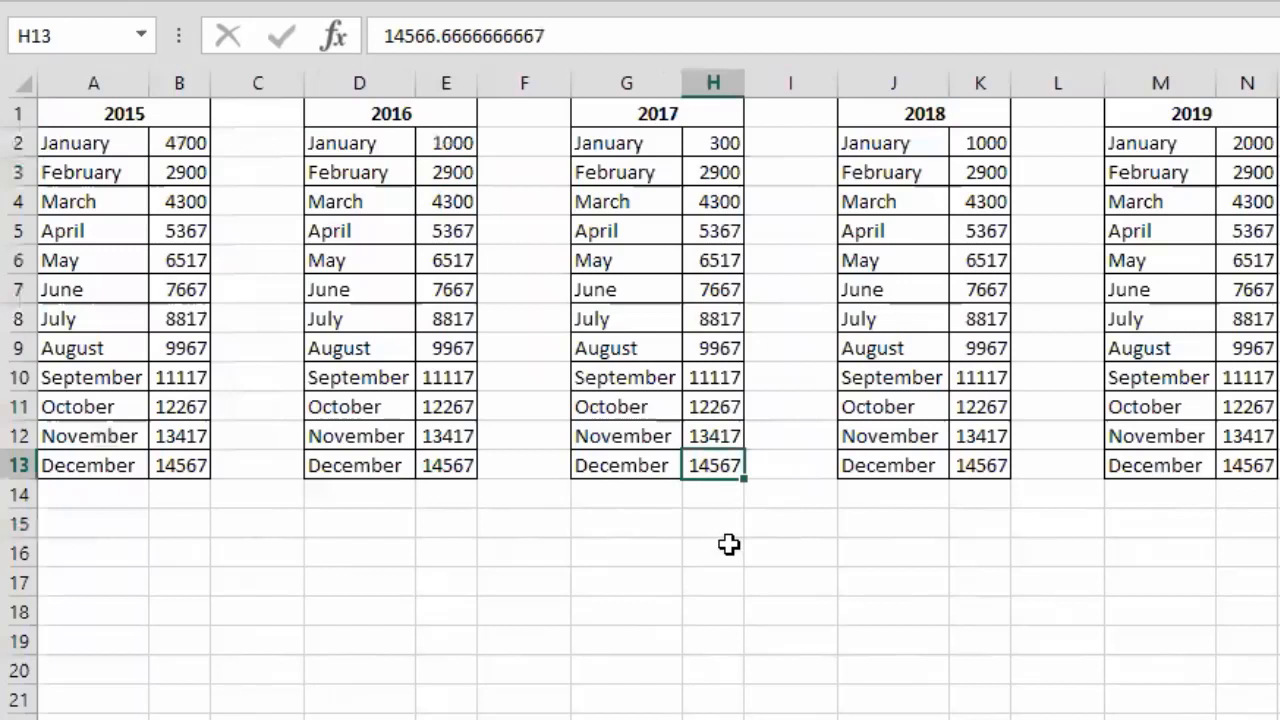
{"action": "type", "text": "145"}
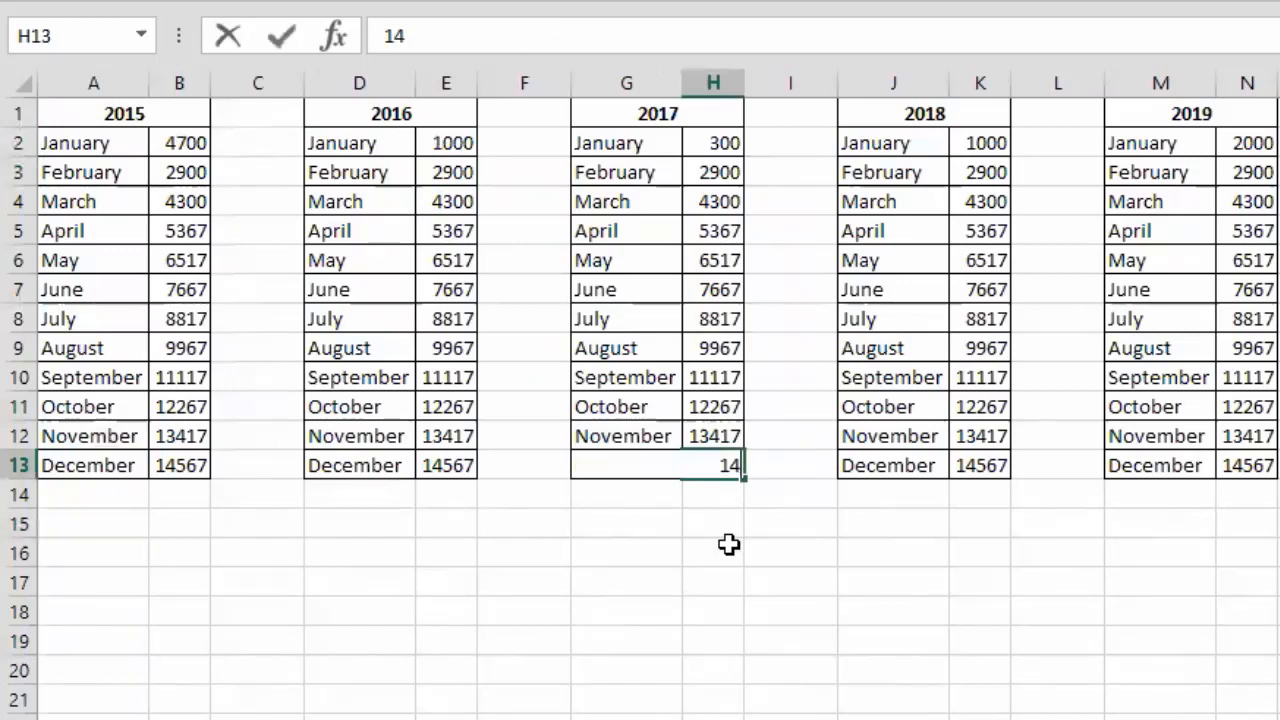
{"action": "type", "text": "90"}
{"action": "key", "text": "Return"}
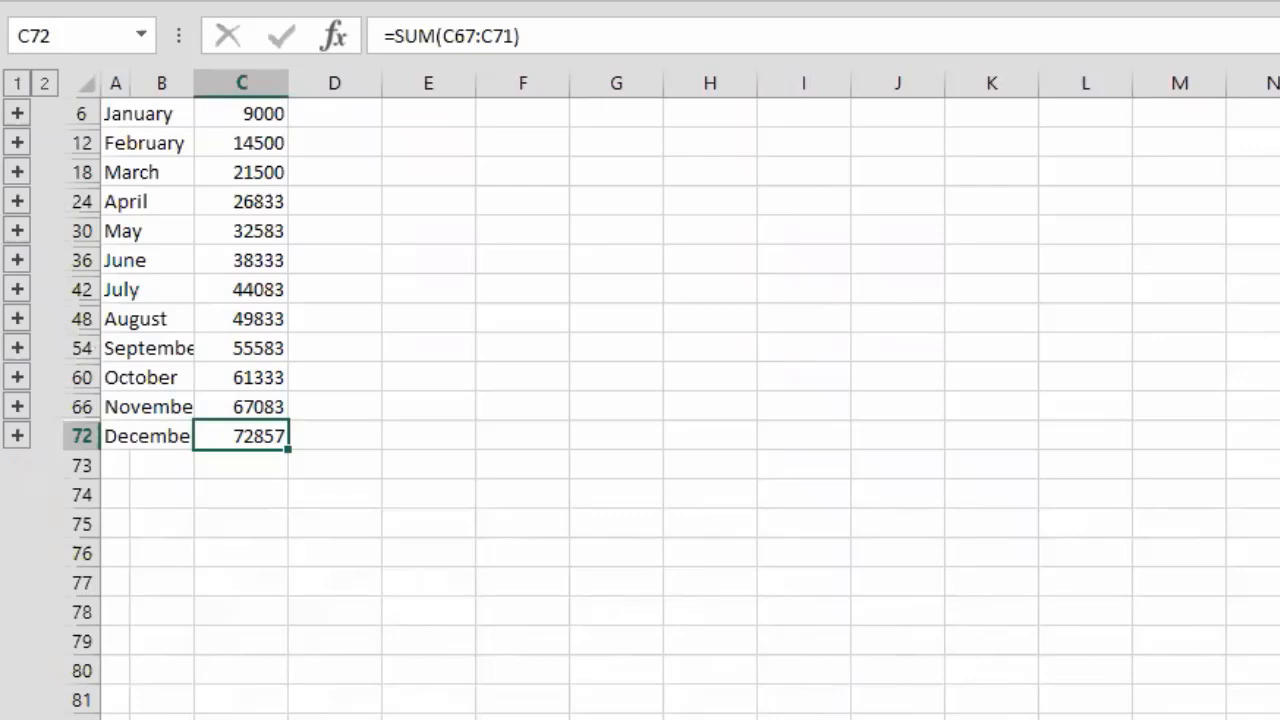
Open the item list sheet and examine its Item Name, Item Company and Qty columns.
{"action": "left_click", "coordinate": [688, 719]}
{"action": "left_click", "coordinate": [524, 706]}
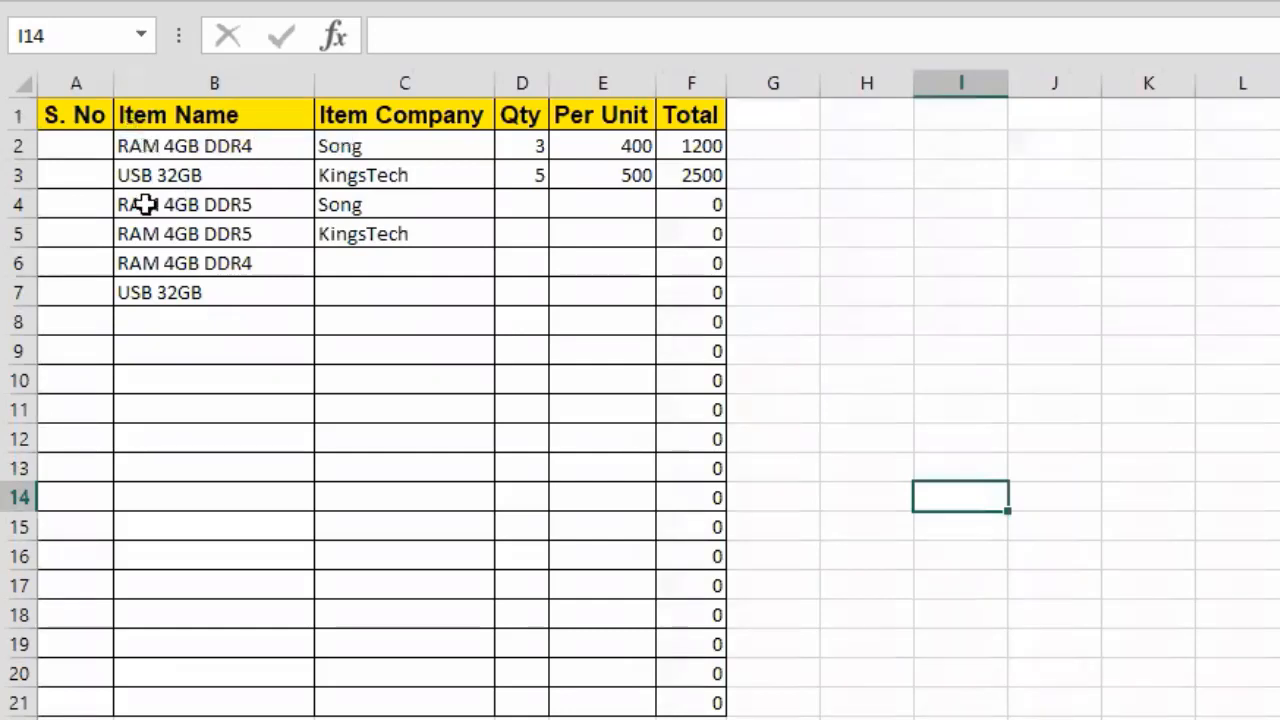
{"action": "left_click_drag", "start_coordinate": [185, 146], "coordinate": [190, 688]}
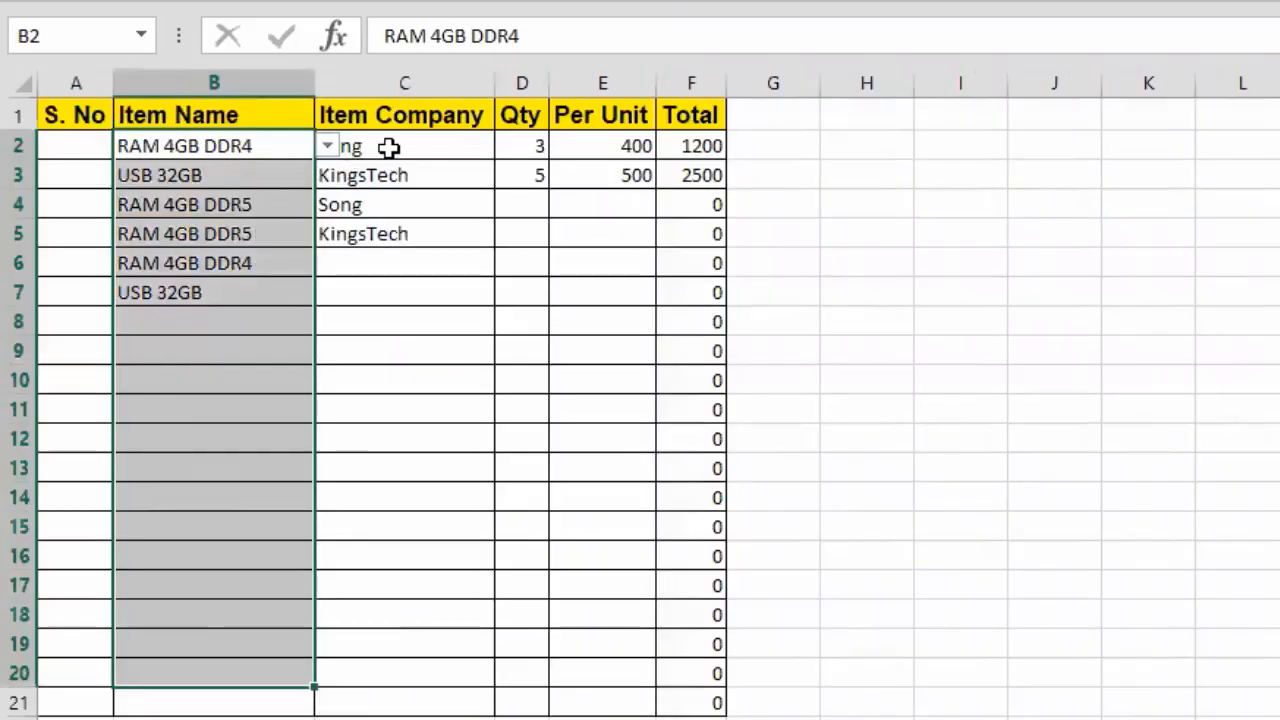
{"action": "left_click_drag", "start_coordinate": [388, 147], "coordinate": [470, 585]}
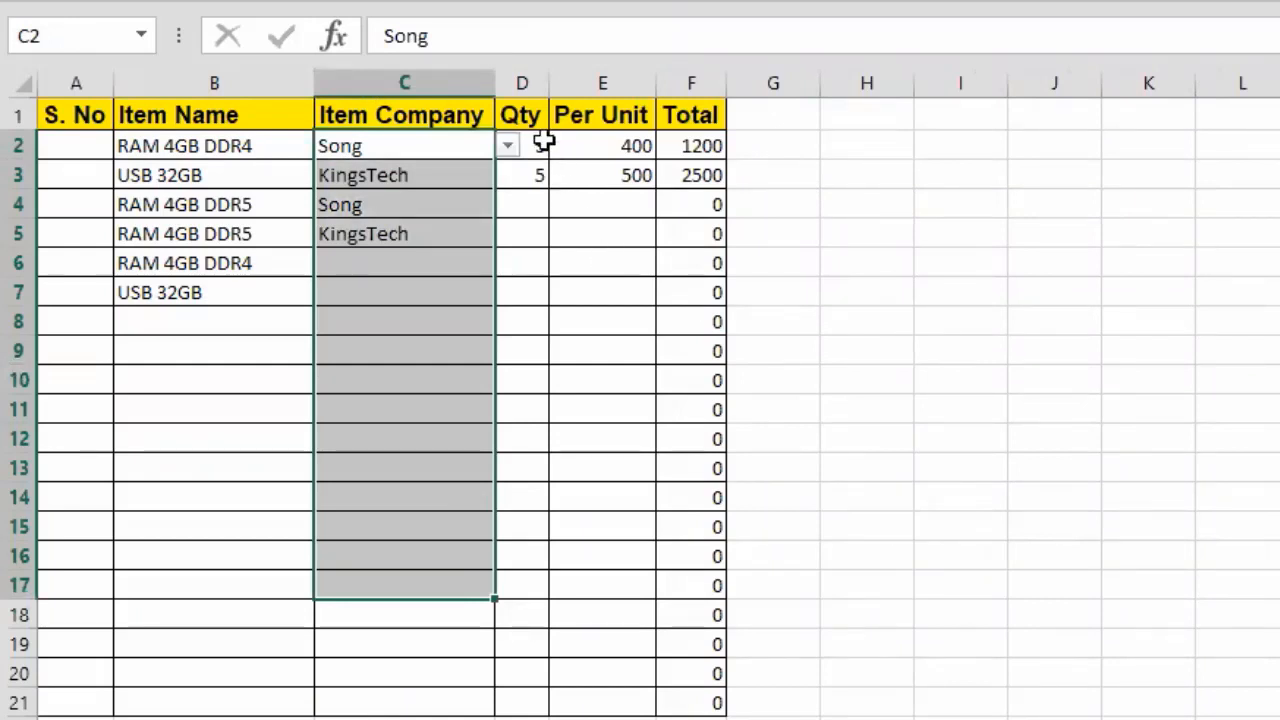
{"action": "left_click_drag", "start_coordinate": [543, 142], "coordinate": [506, 697]}
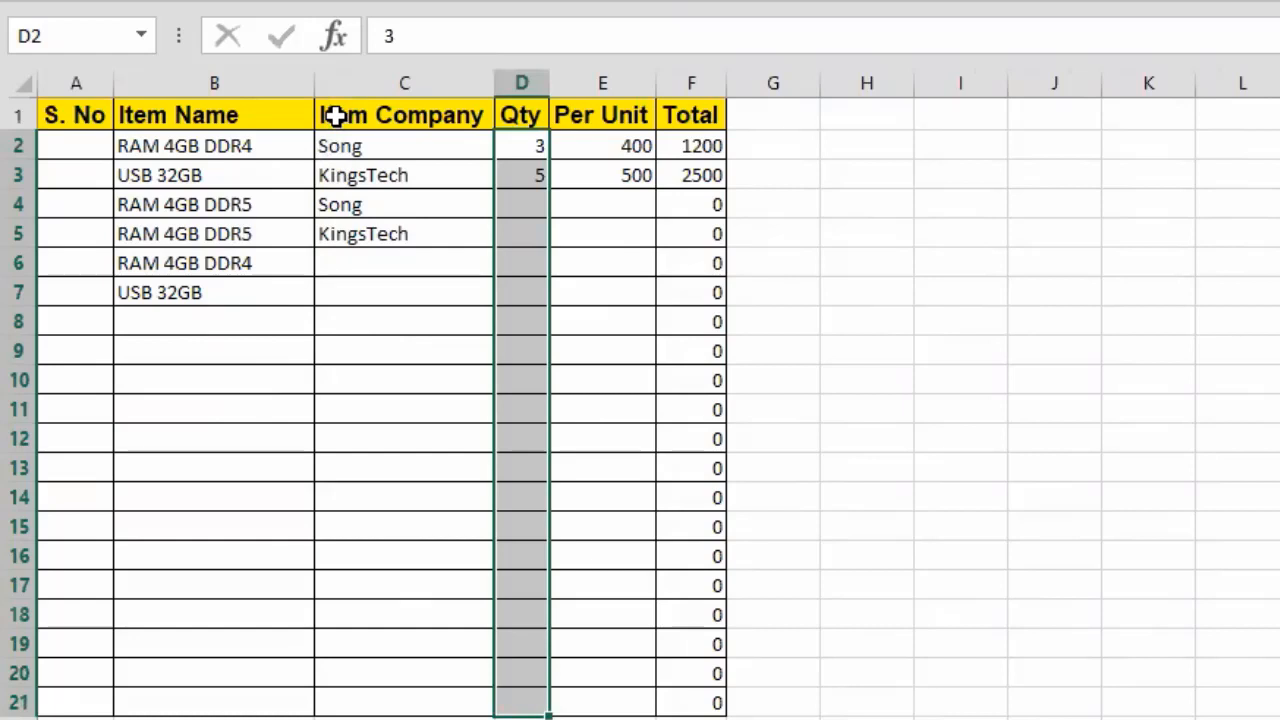
Compare the Item Name and Per Unit cells in row 5 of the item list, and return to the Consolidate sheet.
{"action": "key", "text": "ctrl+Page_Down"}
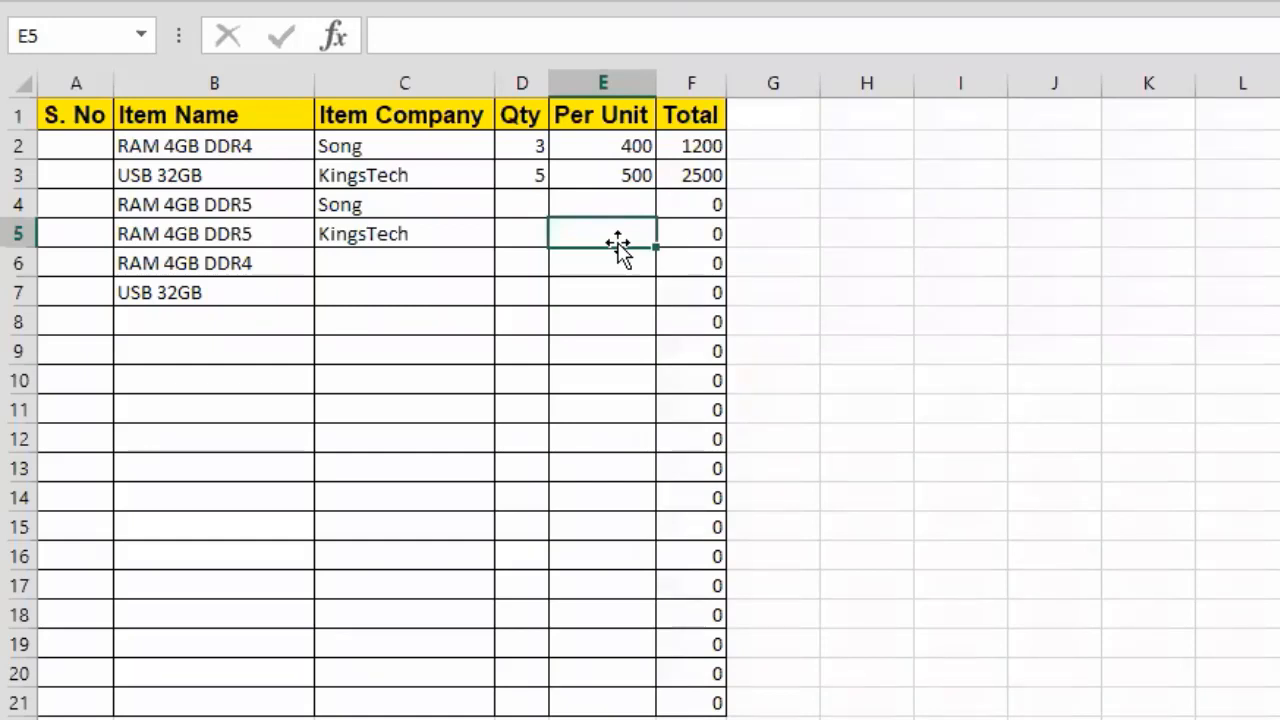
{"action": "left_click", "coordinate": [268, 226]}
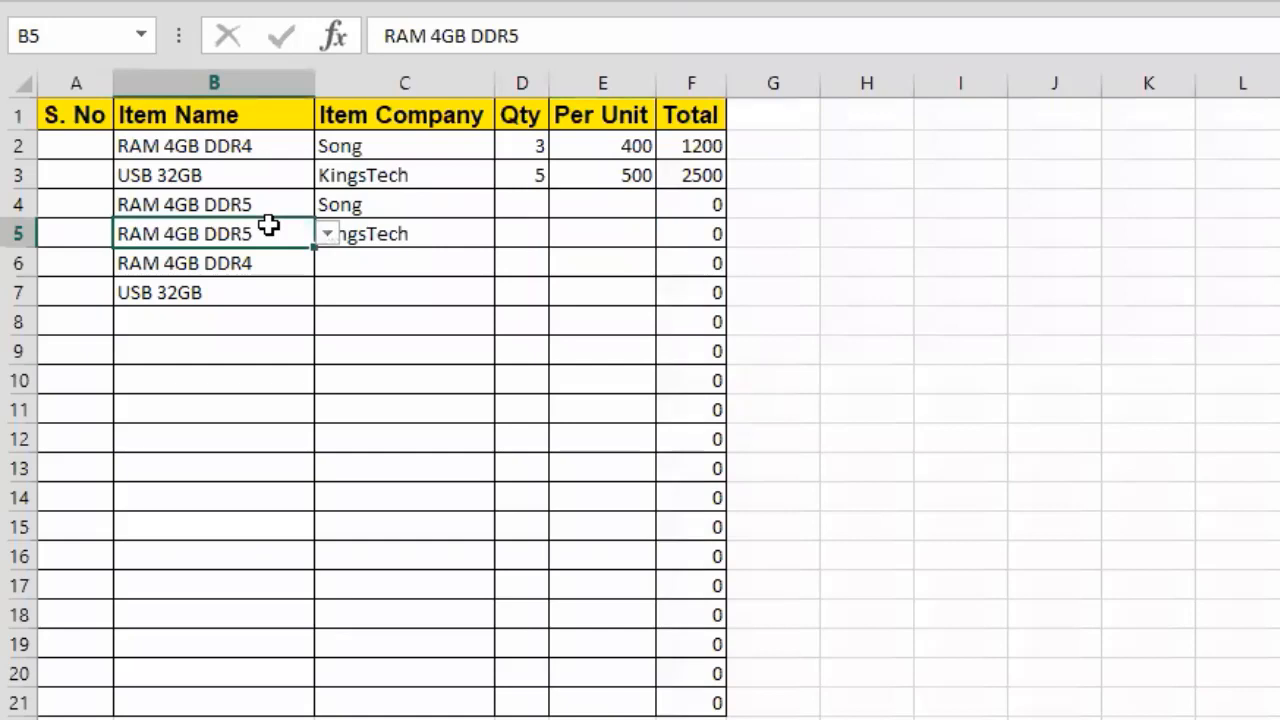
{"action": "left_click", "coordinate": [583, 232]}
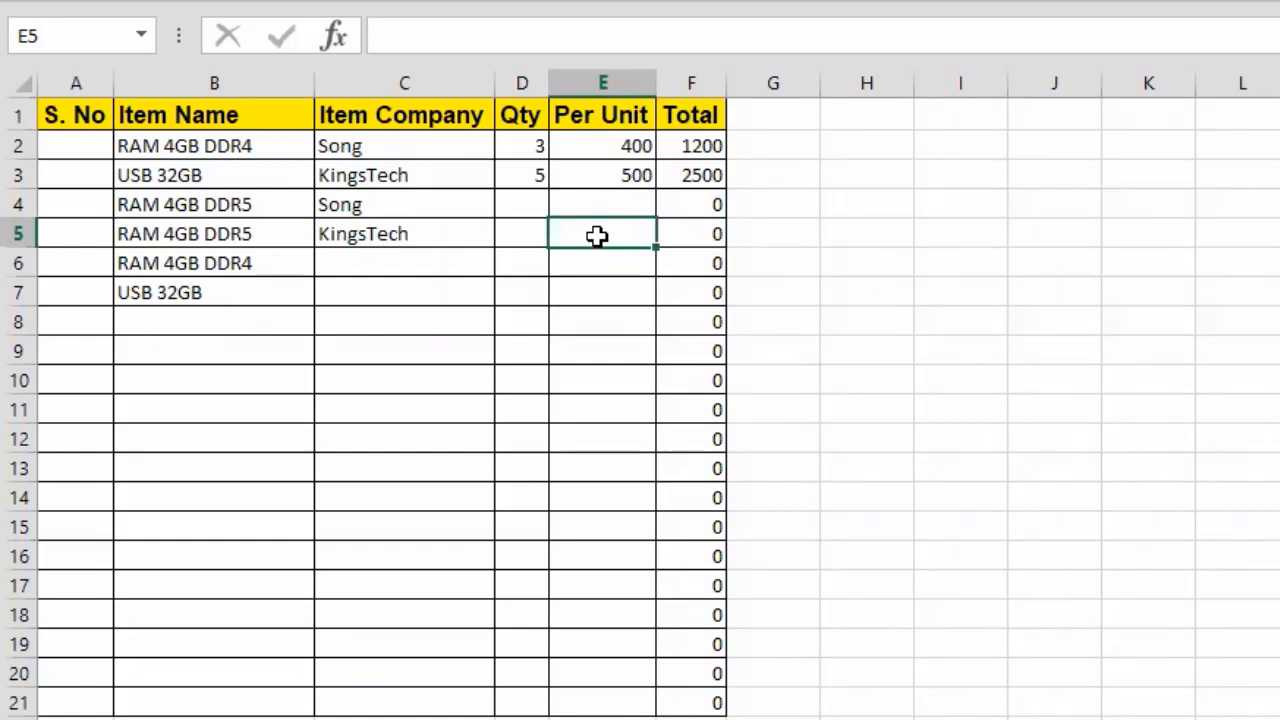
{"action": "left_click", "coordinate": [285, 235]}
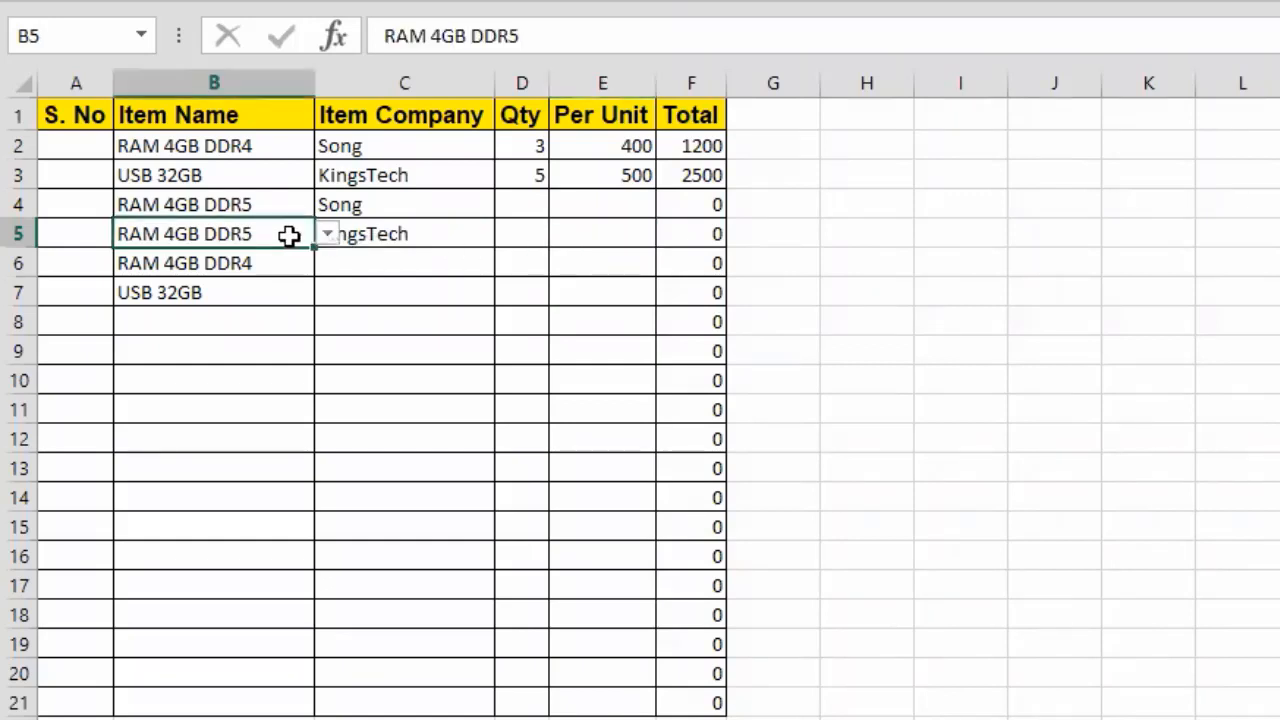
{"action": "left_click", "coordinate": [626, 250]}
{"action": "left_click", "coordinate": [624, 226]}
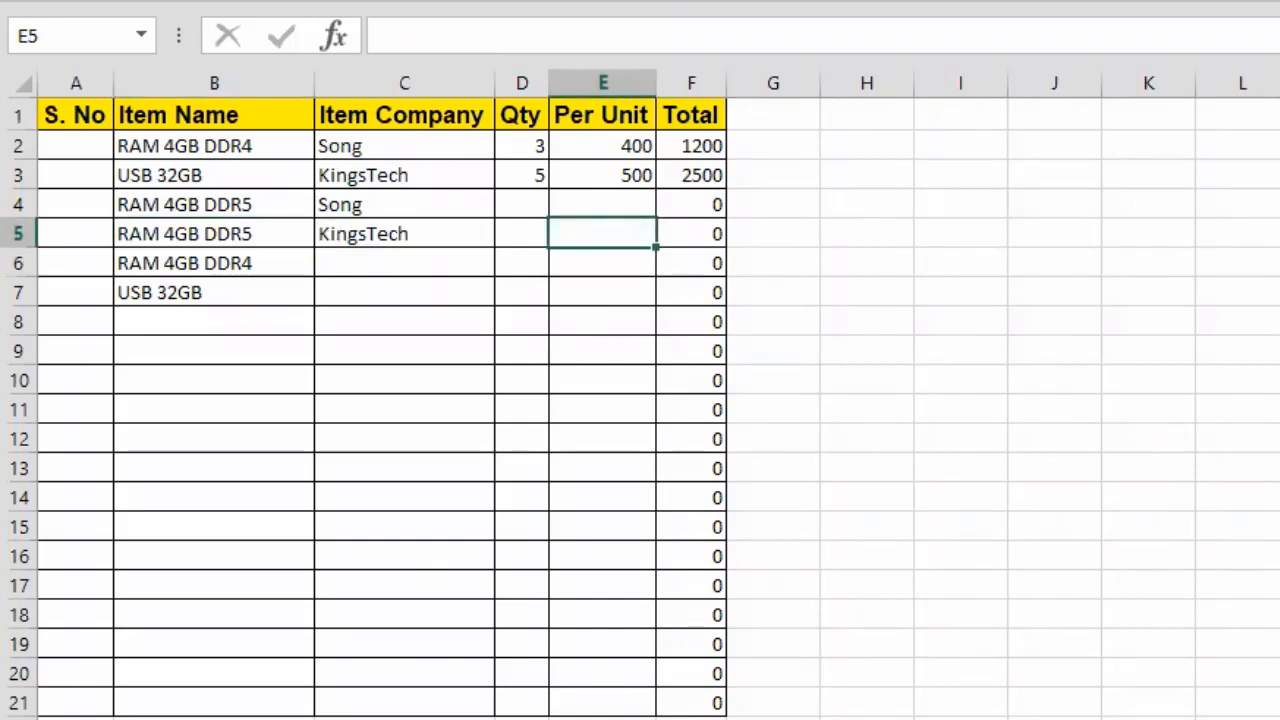
{"action": "left_click", "coordinate": [682, 719]}
{"action": "left_click", "coordinate": [520, 700]}
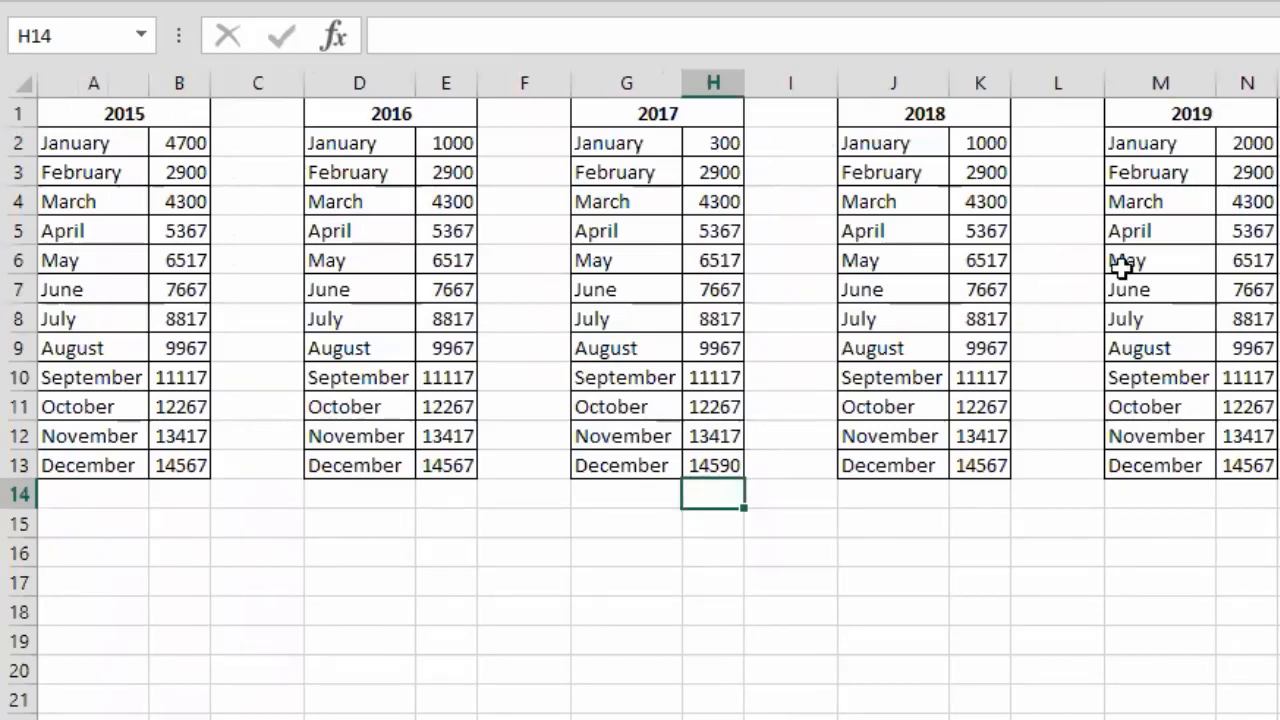
Examine the 2019 monthly values on the Consolidate sheet and the December total on the Summary sheet.
{"action": "left_click_drag", "start_coordinate": [1279, 143], "coordinate": [1279, 583]}
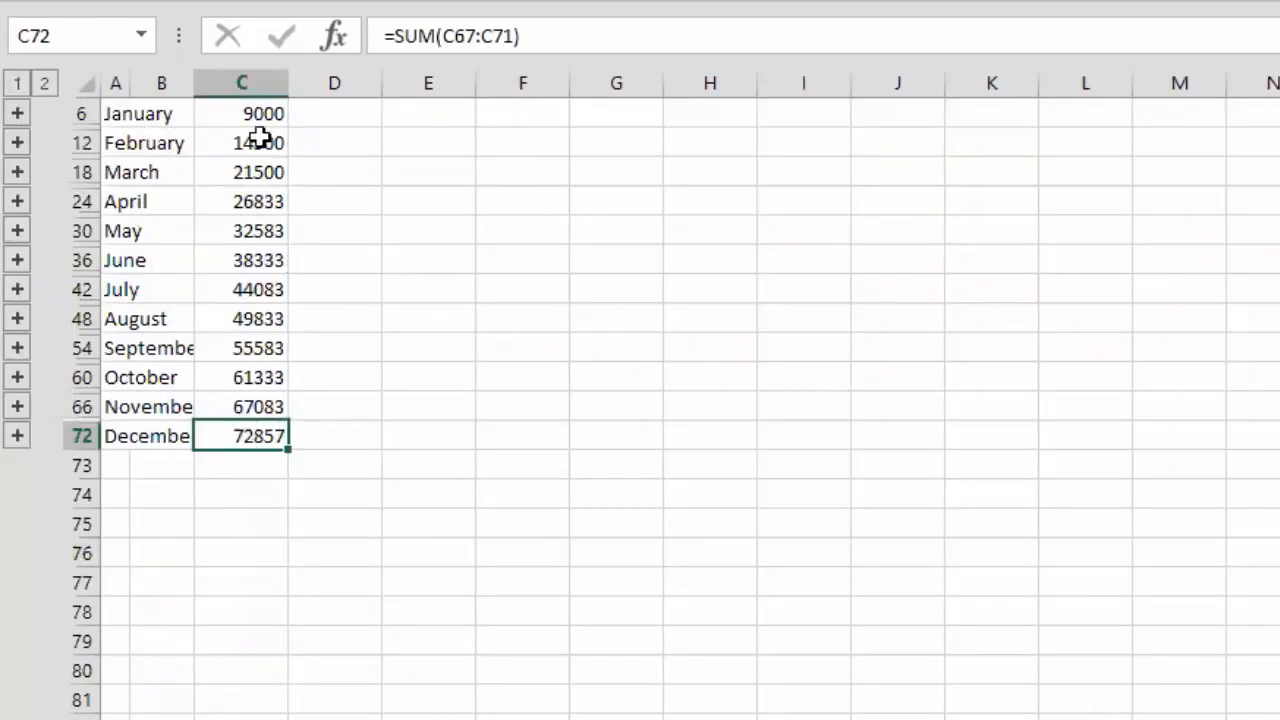
{"action": "double_click", "coordinate": [285, 434]}
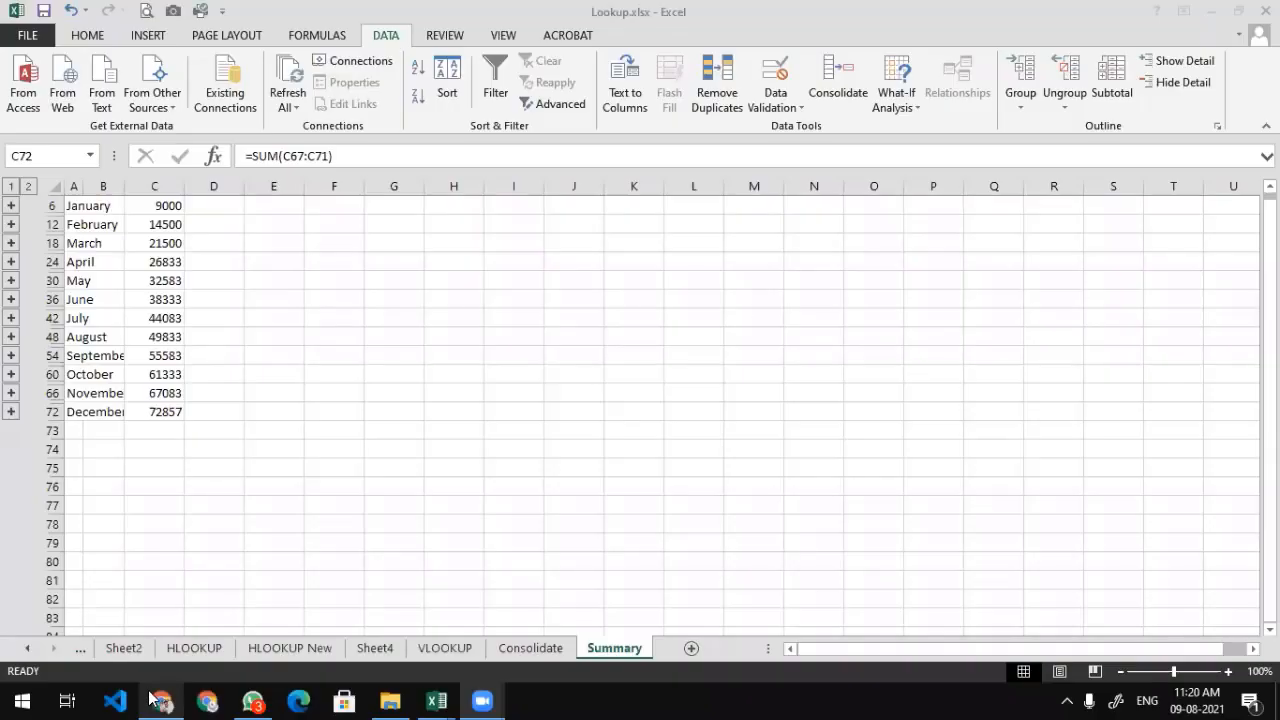
Switch to Chrome and search the web for teamviewer in a new tab.
{"action": "left_click", "coordinate": [153, 695]}
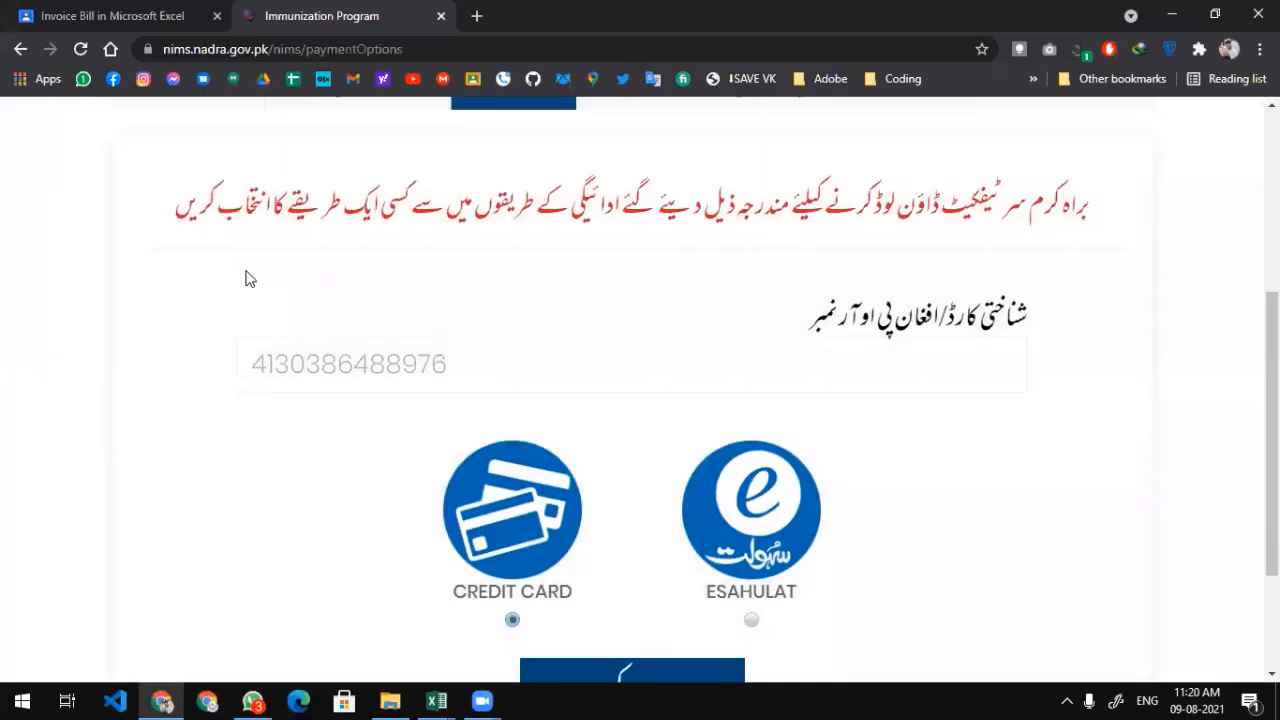
{"action": "key", "text": "ctrl+t"}
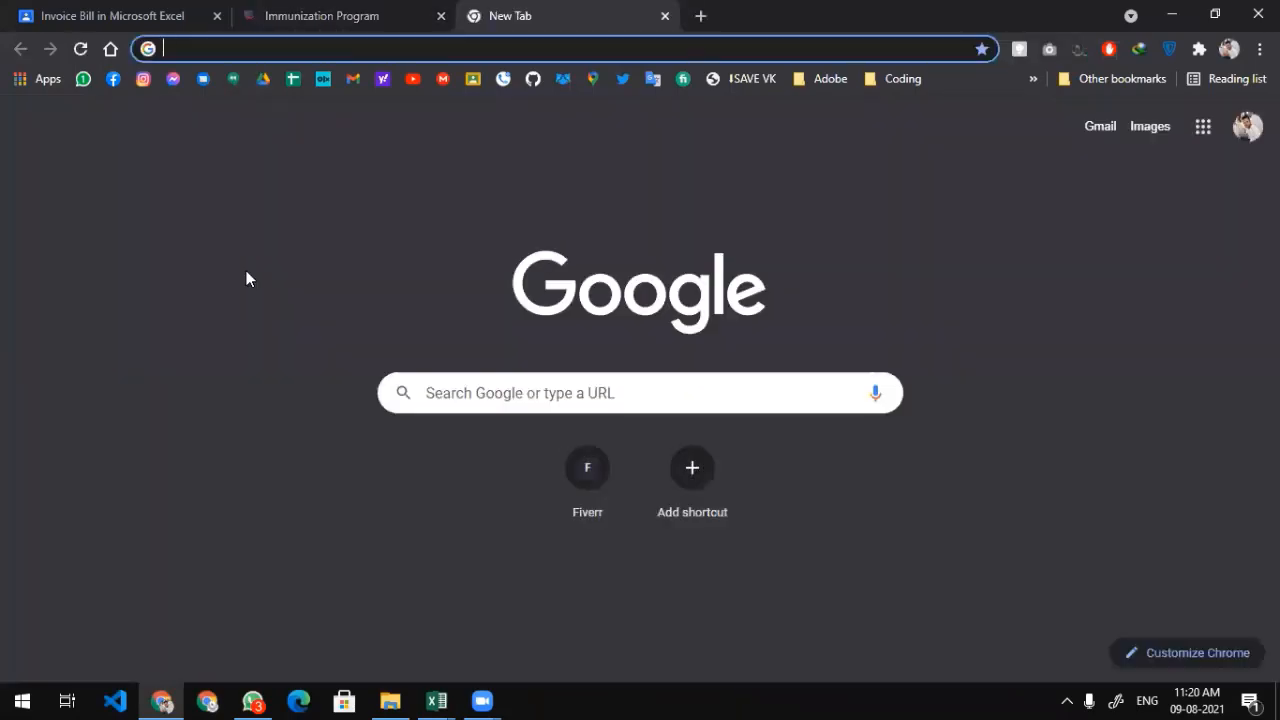
{"action": "type", "text": "teamviewer"}
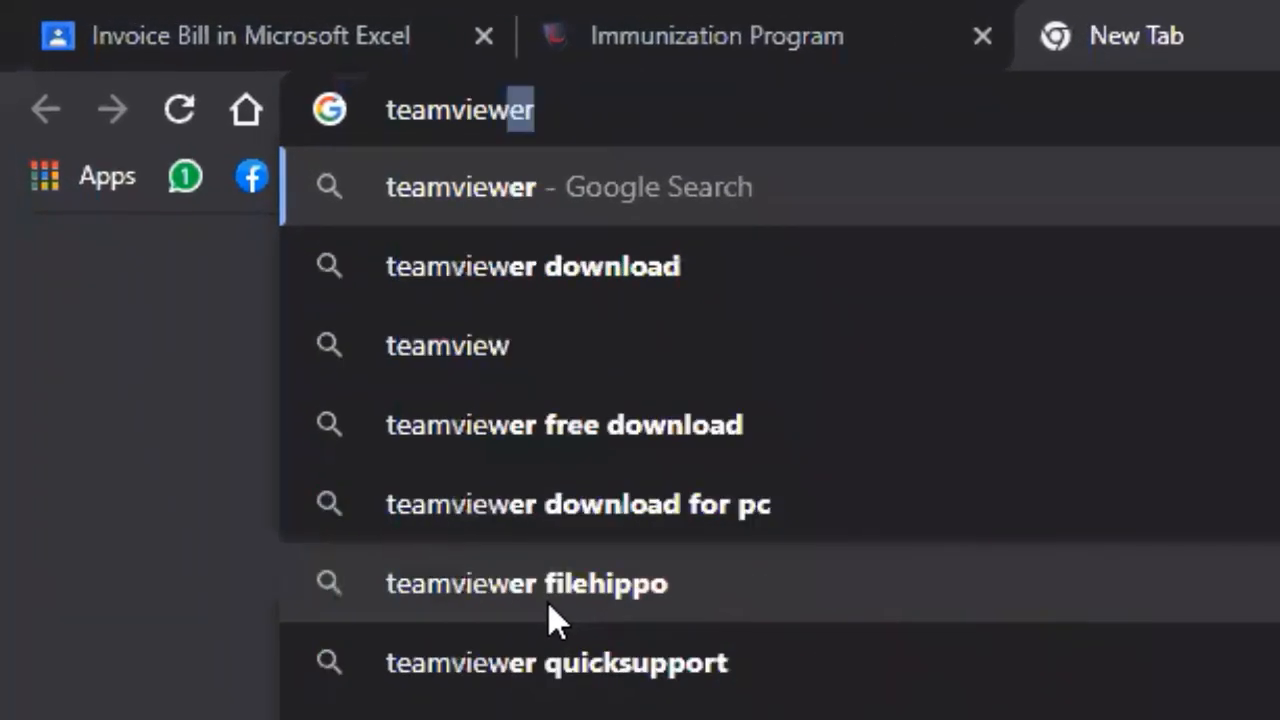
{"action": "key", "text": "Return"}
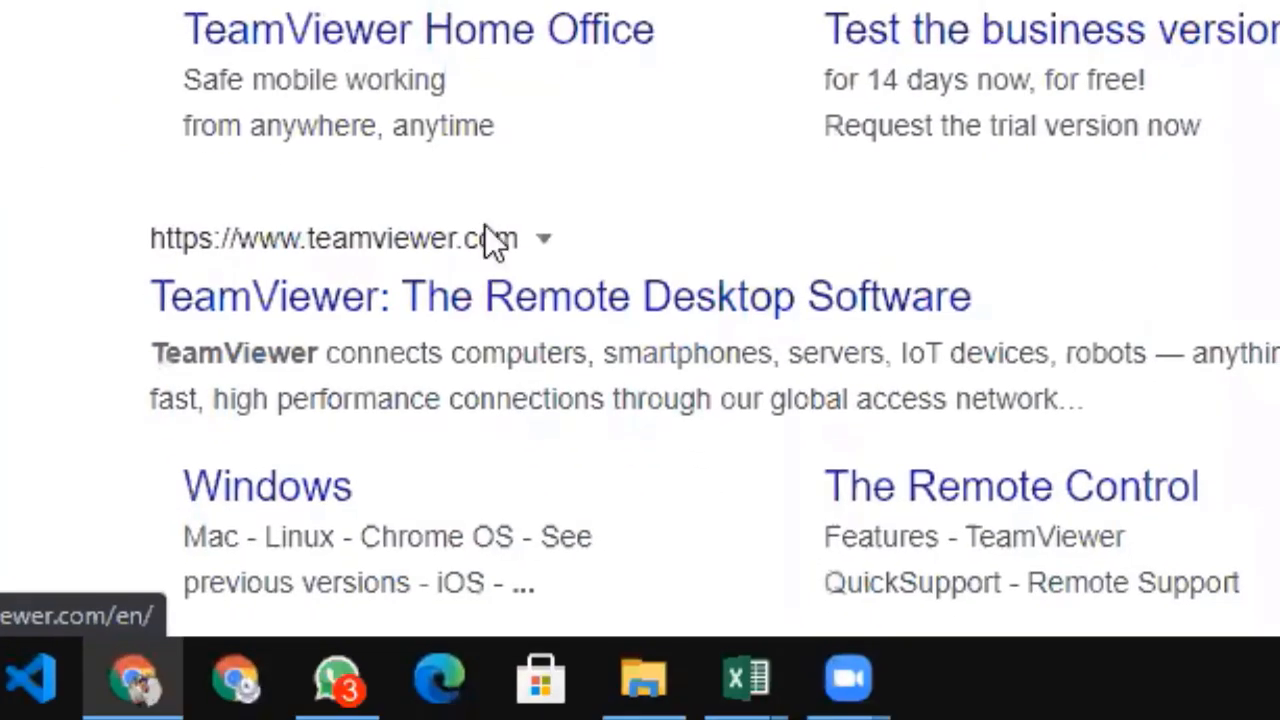
{"action": "scroll", "coordinate": [450, 190], "scroll_direction": "down", "scroll_amount": 3}
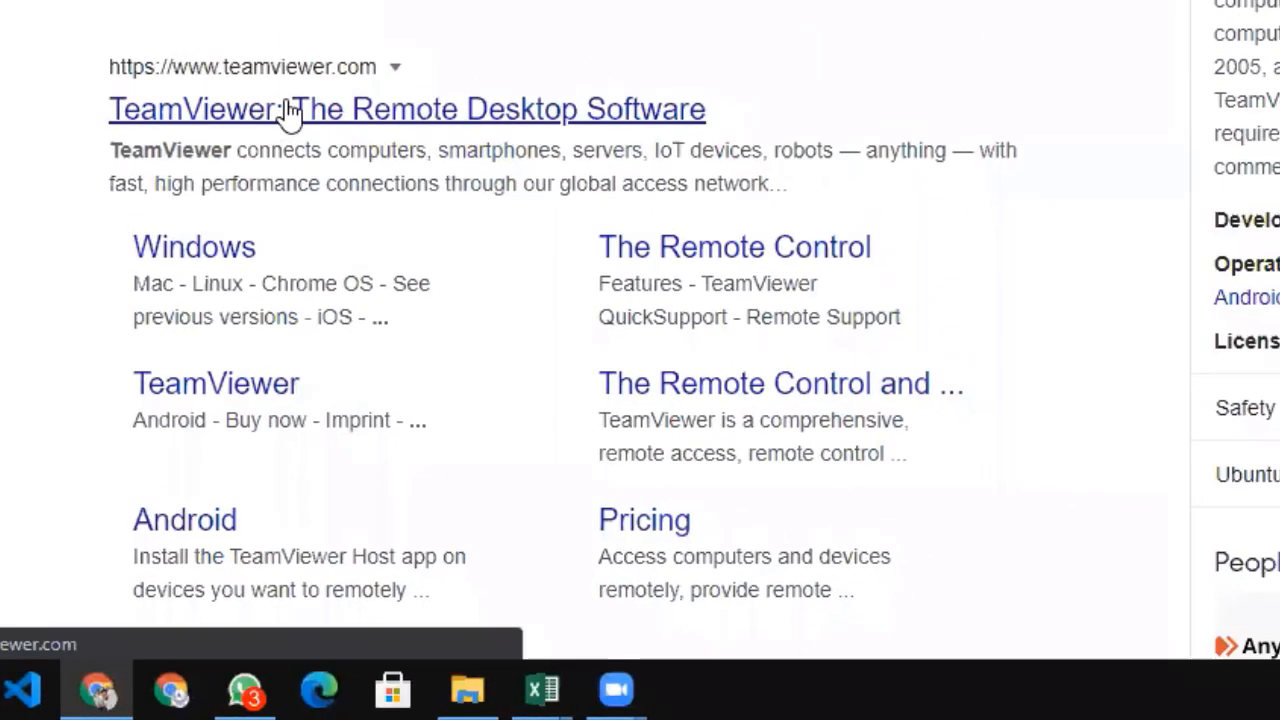
Open the official TeamViewer site from the results and download the 64-bit version for Windows.
{"action": "left_click", "coordinate": [288, 110]}
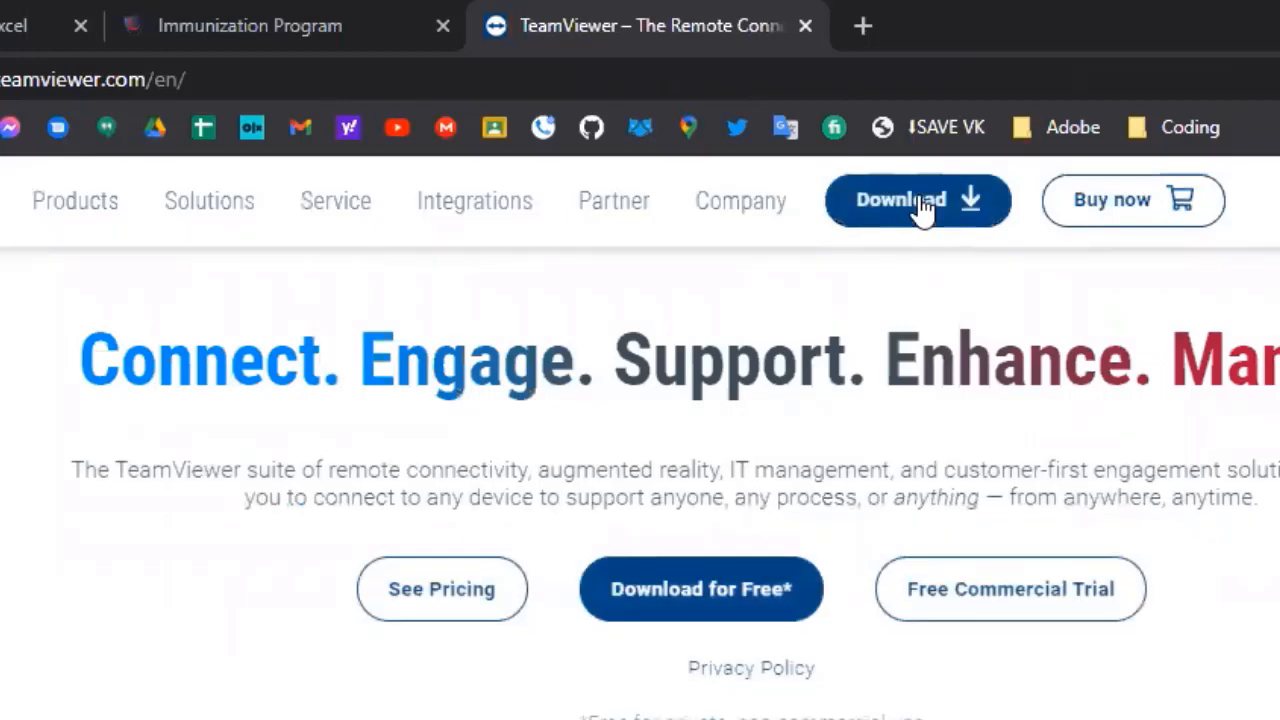
{"action": "left_click", "coordinate": [918, 203]}
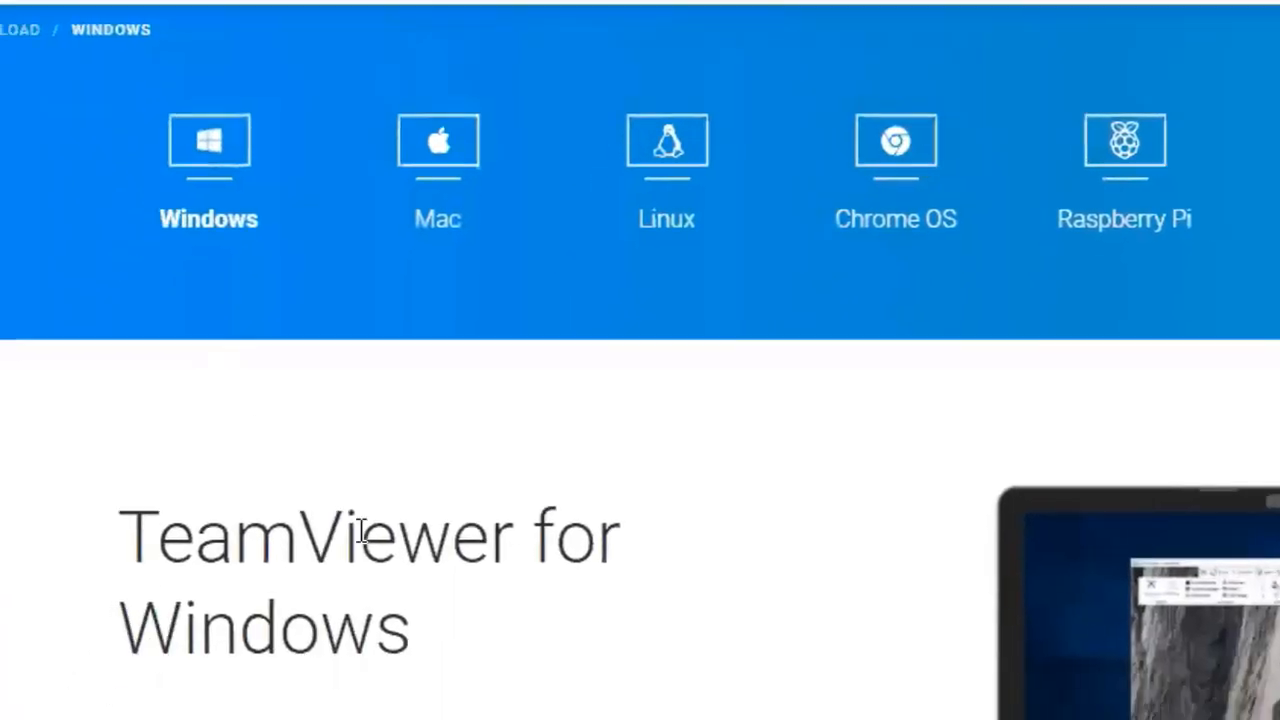
{"action": "scroll", "coordinate": [361, 532], "scroll_direction": "down", "scroll_amount": 4}
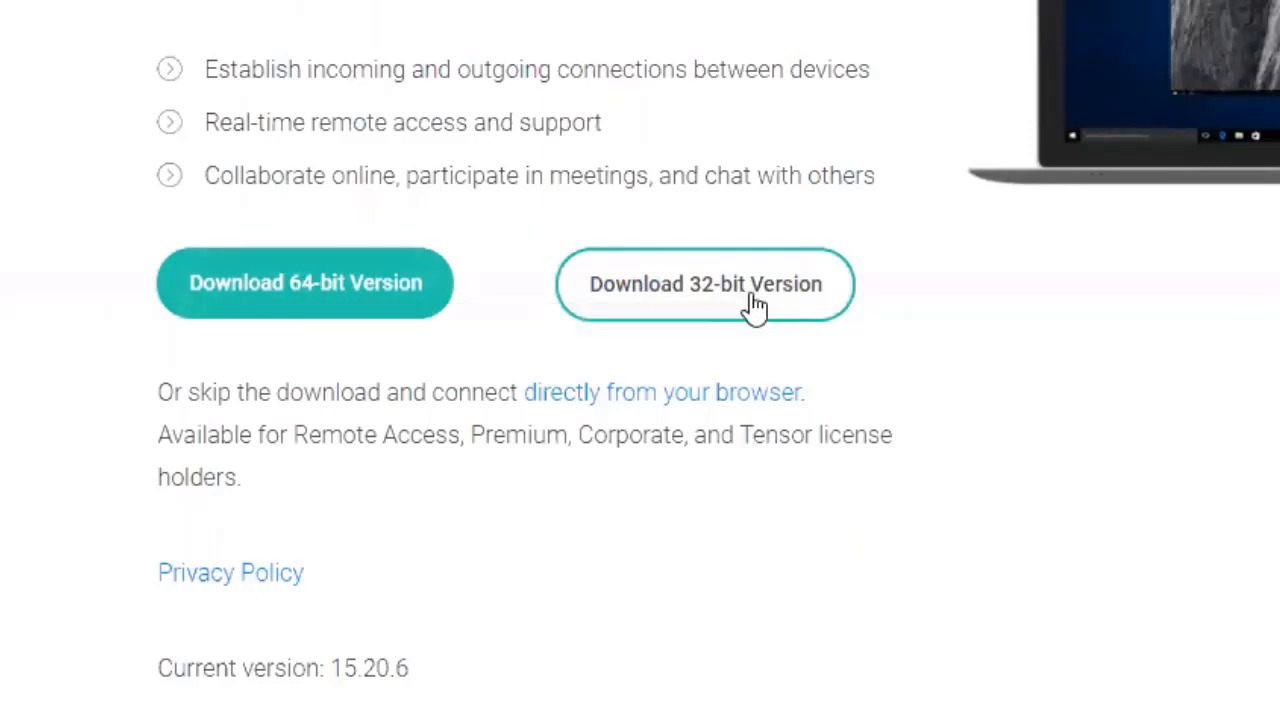
{"action": "left_click", "coordinate": [318, 292]}
{"action": "left_click", "coordinate": [890, 385]}
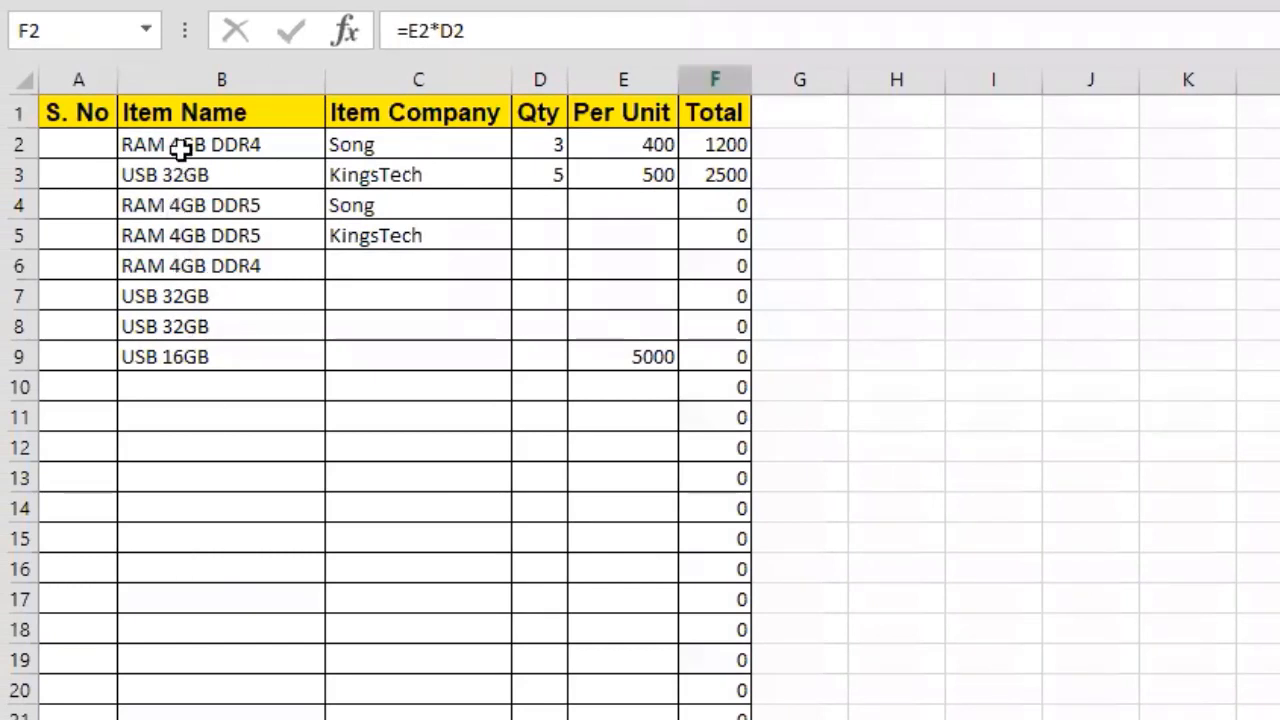
In the item list, set the Item Name in row 10 to RAM 4GB DDR5.
{"action": "left_click_drag", "start_coordinate": [180, 147], "coordinate": [170, 712]}
{"action": "left_click", "coordinate": [222, 360]}
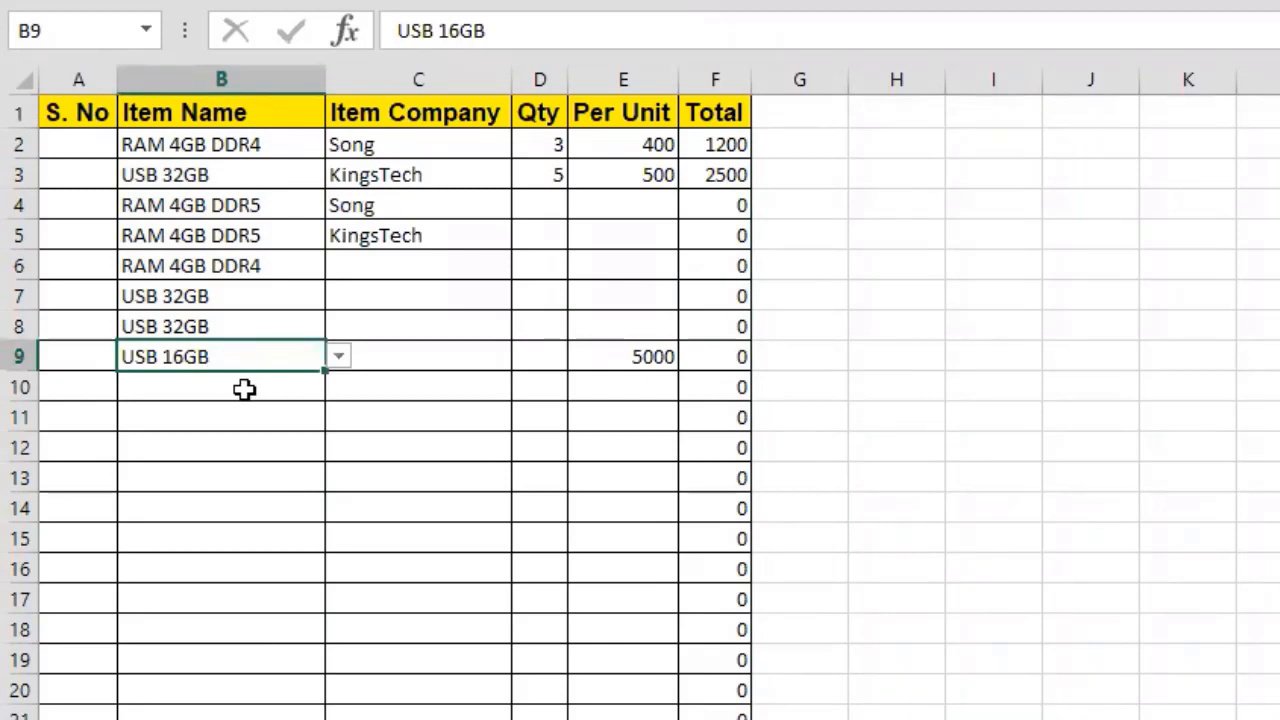
{"action": "left_click", "coordinate": [244, 390]}
{"action": "left_click", "coordinate": [338, 393]}
{"action": "left_click", "coordinate": [259, 508]}
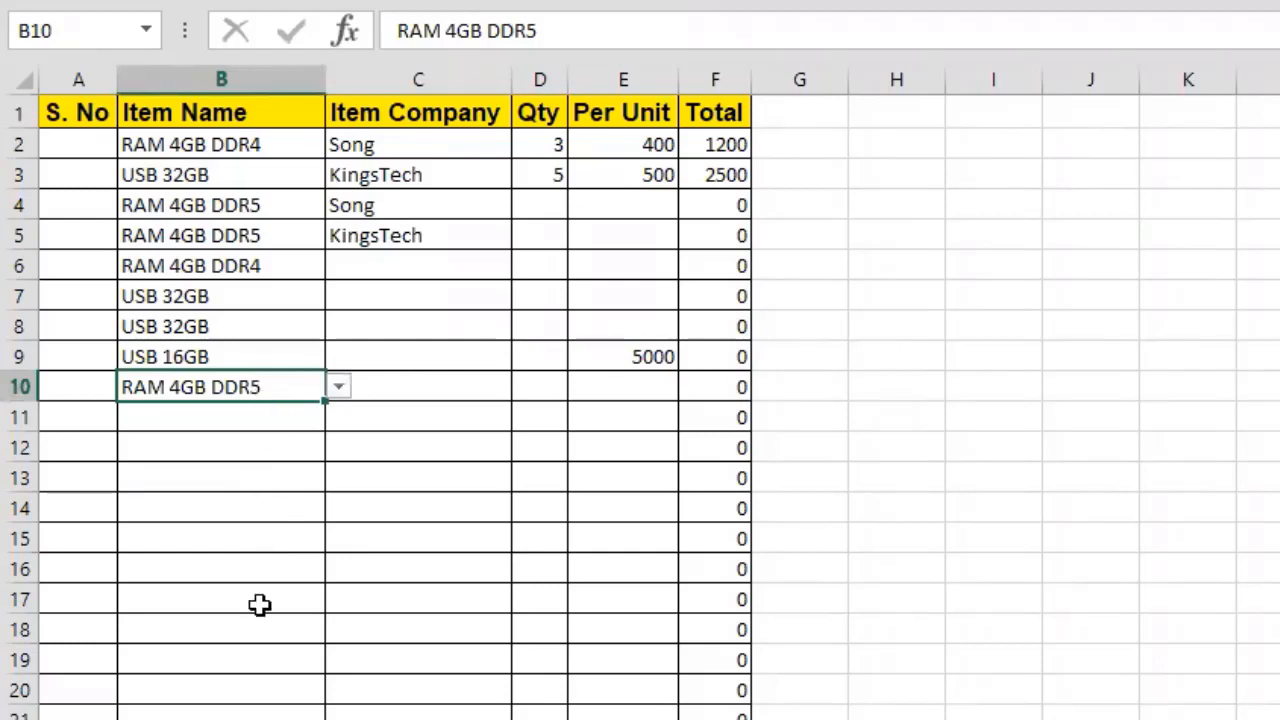
Check the item price list sheet, change the row 9 Item Name to USB 32GB and inspect that row's Per Unit value.
{"action": "left_click", "coordinate": [385, 718]}
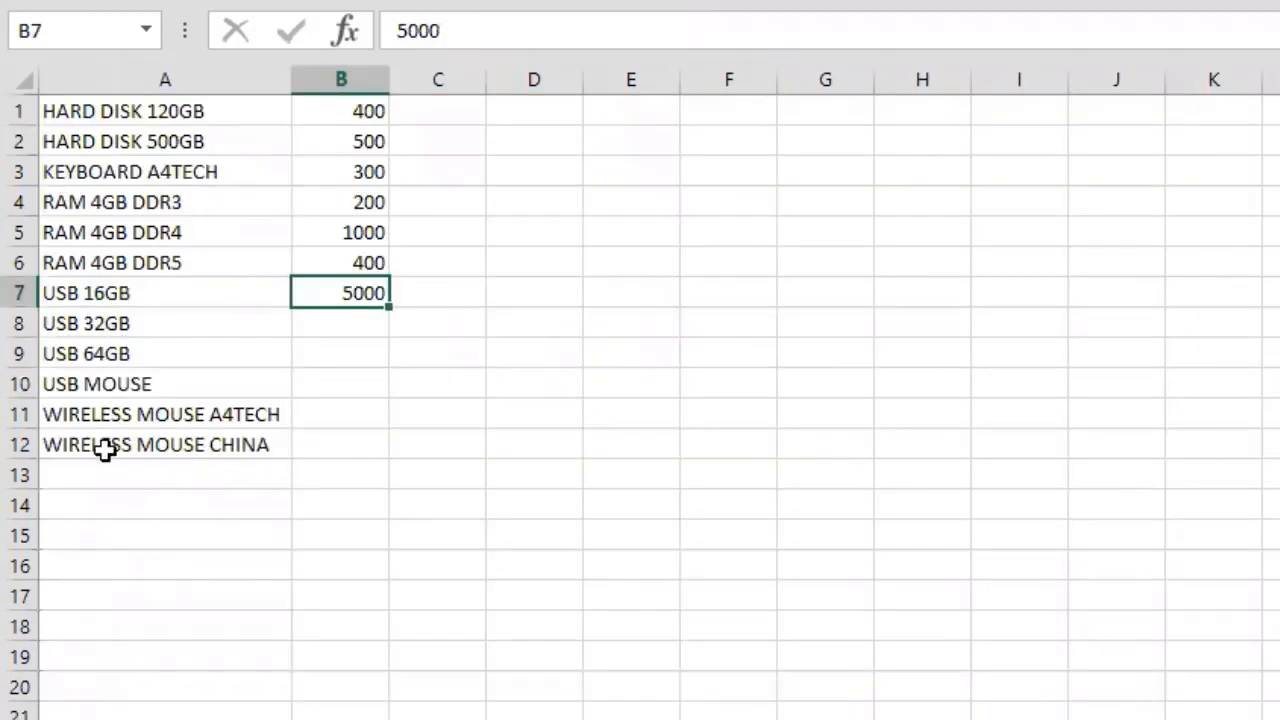
{"action": "left_click", "coordinate": [165, 718]}
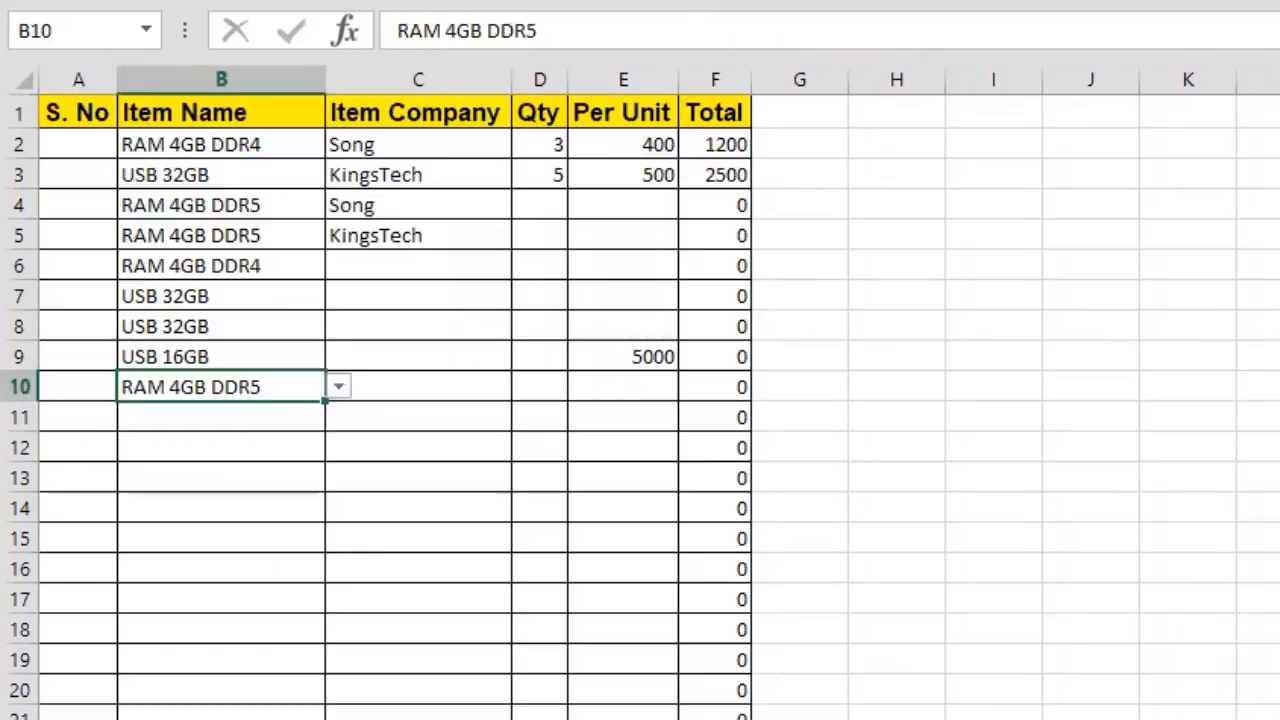
{"action": "left_click", "coordinate": [255, 355]}
{"action": "left_click", "coordinate": [337, 358]}
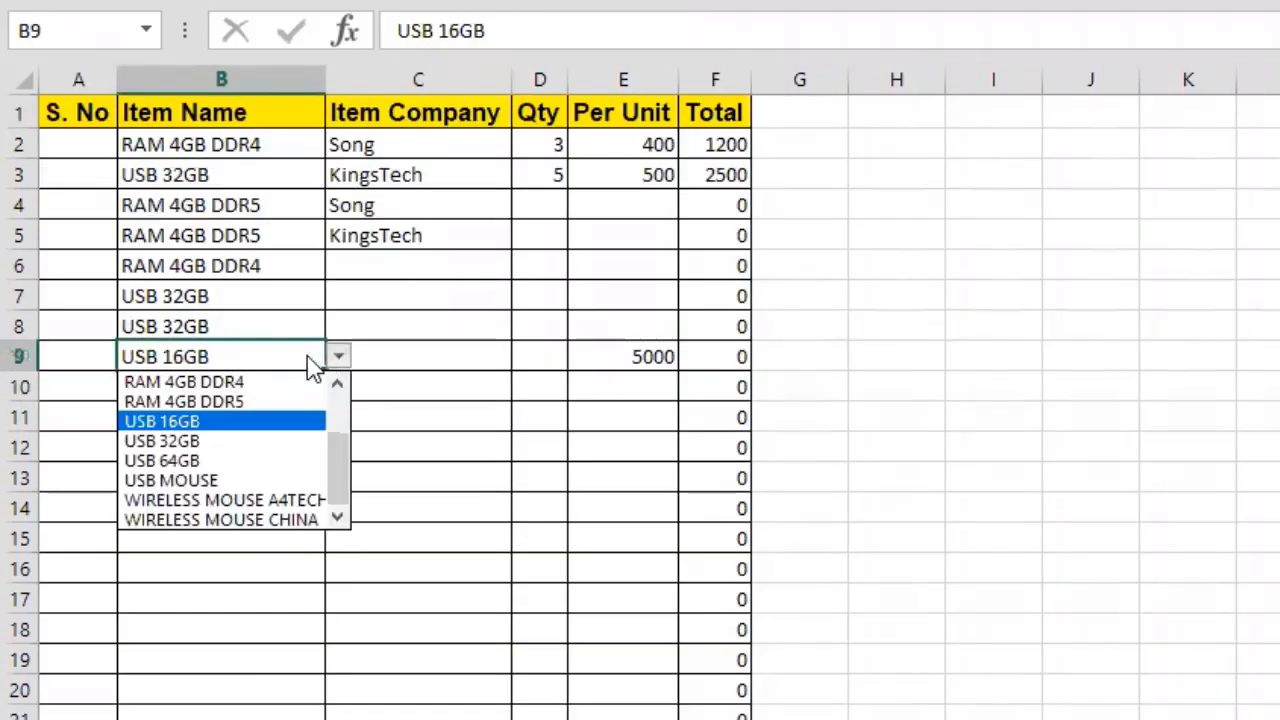
{"action": "left_click", "coordinate": [257, 441]}
{"action": "left_click", "coordinate": [614, 354]}
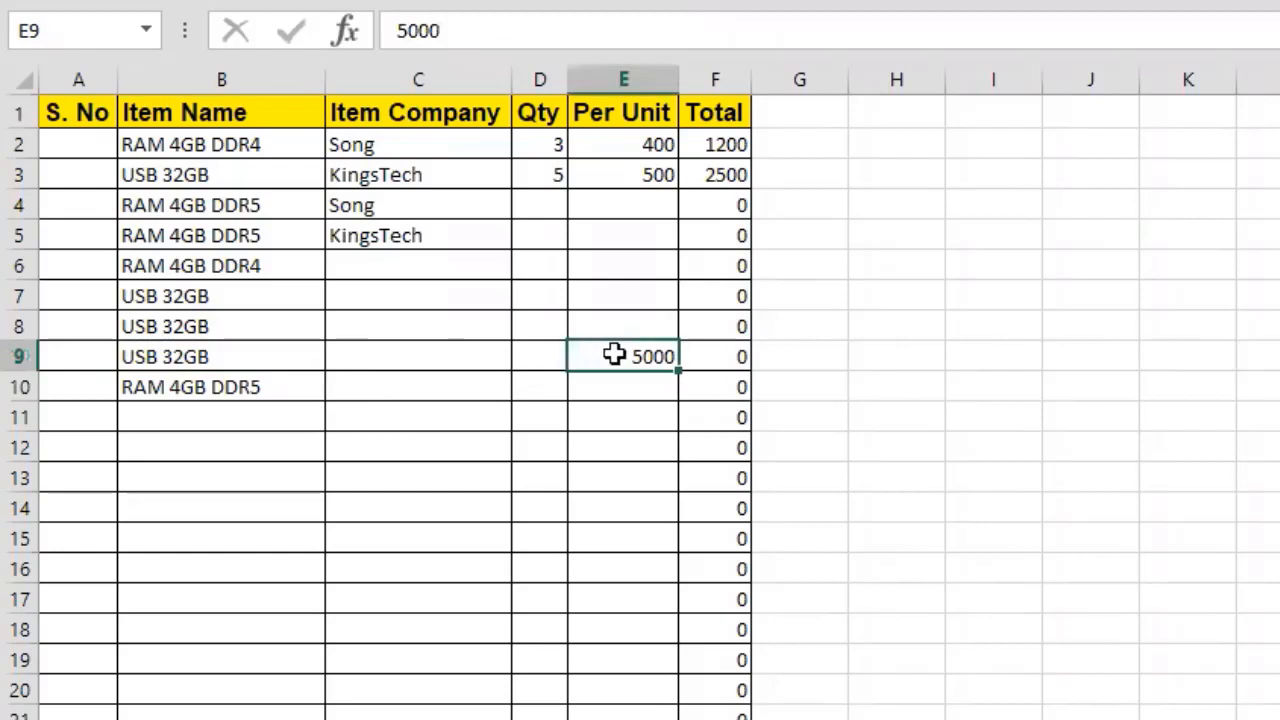
Set the Item Name in row 11 to RAM 4GB DDR3 and select that row's Per Unit cell.
{"action": "left_click", "coordinate": [285, 418]}
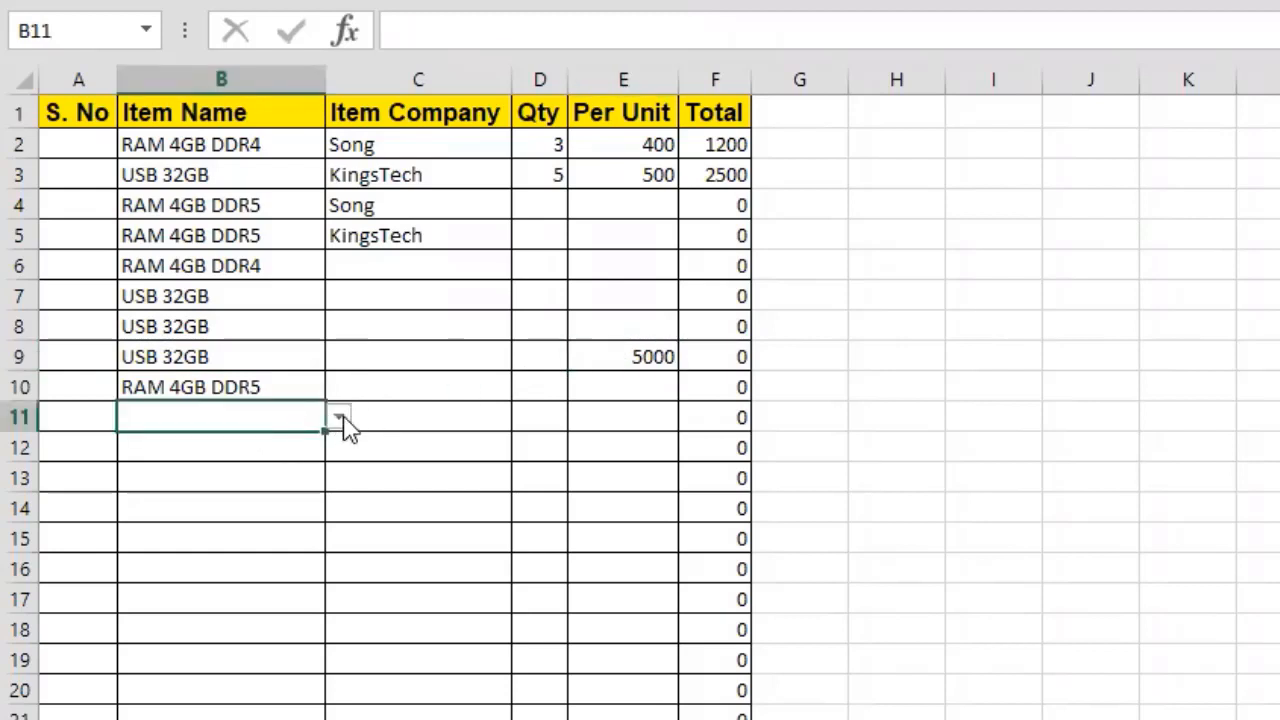
{"action": "left_click", "coordinate": [339, 418]}
{"action": "left_click", "coordinate": [257, 500]}
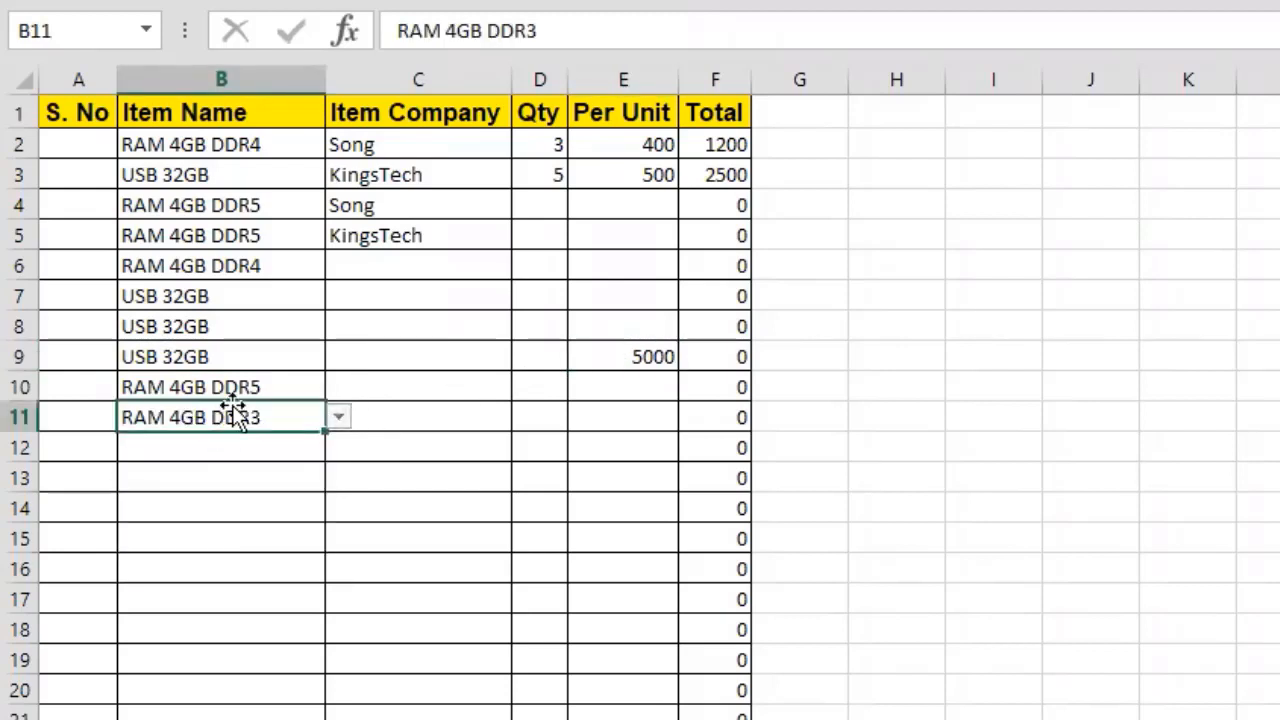
{"action": "left_click", "coordinate": [632, 408]}
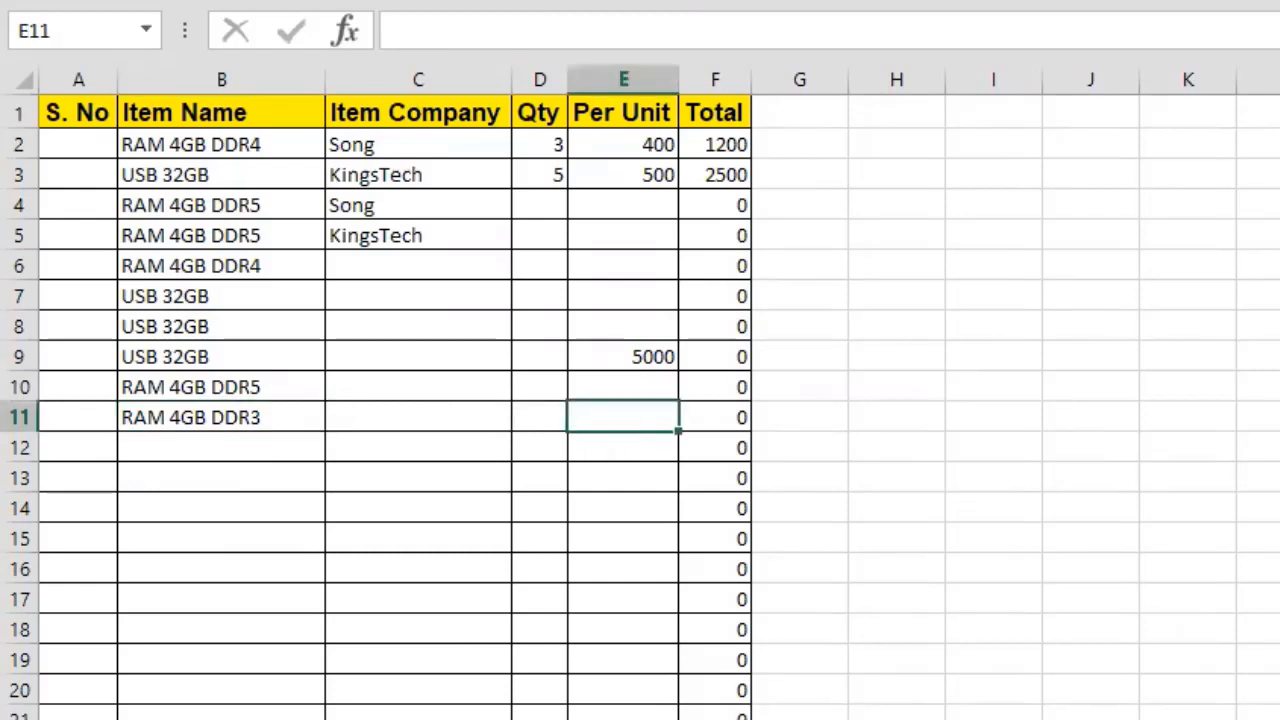
Look up the price of RAM 4GB DDR3 on the price list sheet and return to the item list.
{"action": "key", "text": "ctrl+Page_Down"}
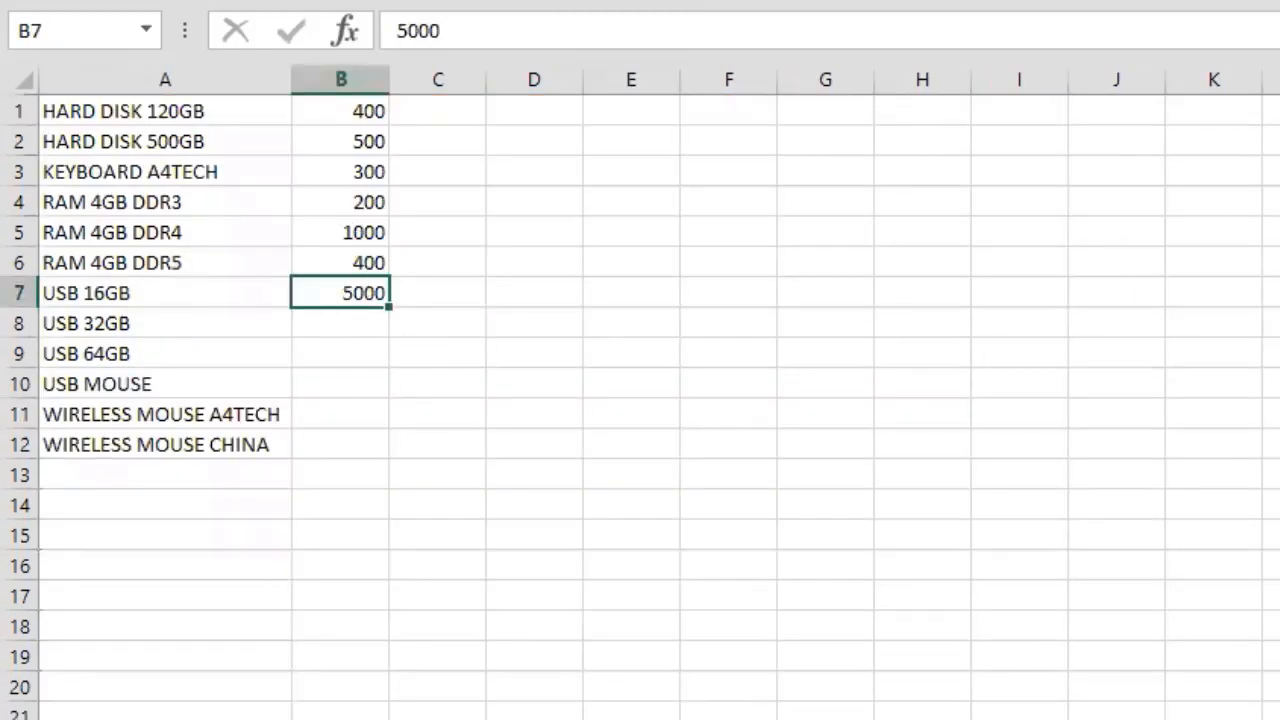
{"action": "key", "text": "ctrl+Page_Up"}
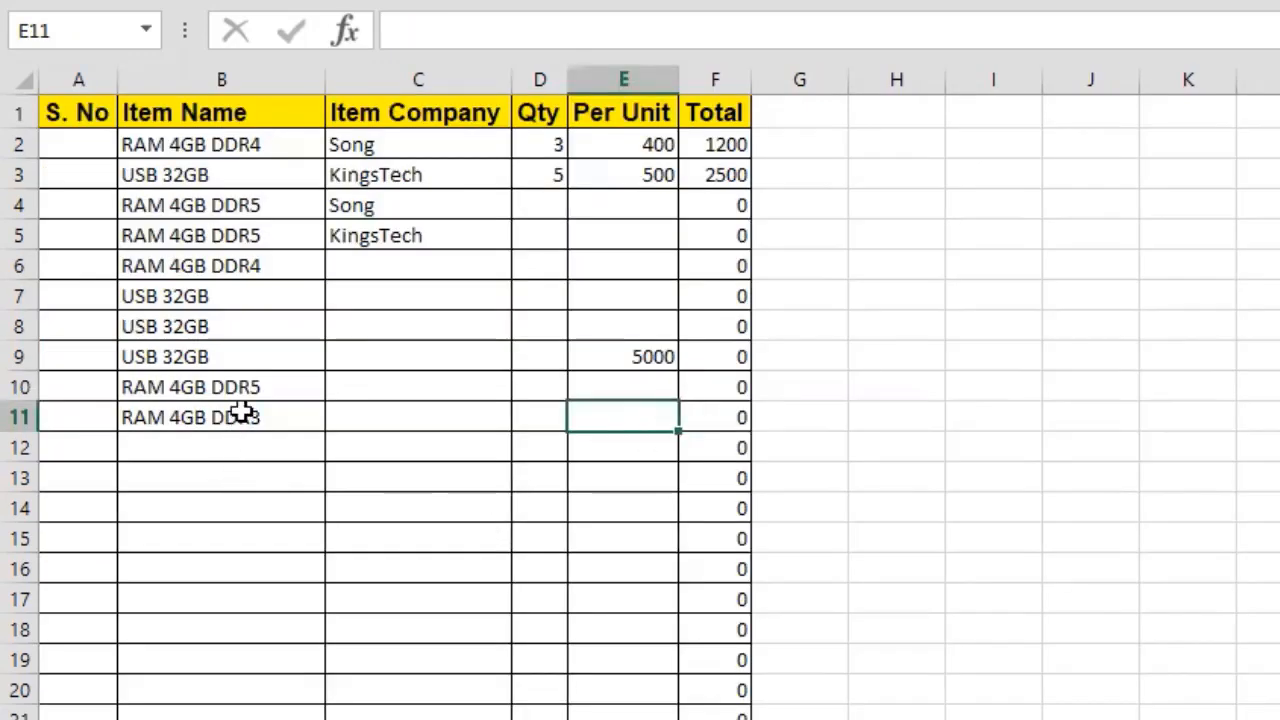
{"action": "key", "text": "ctrl+Page_Down"}
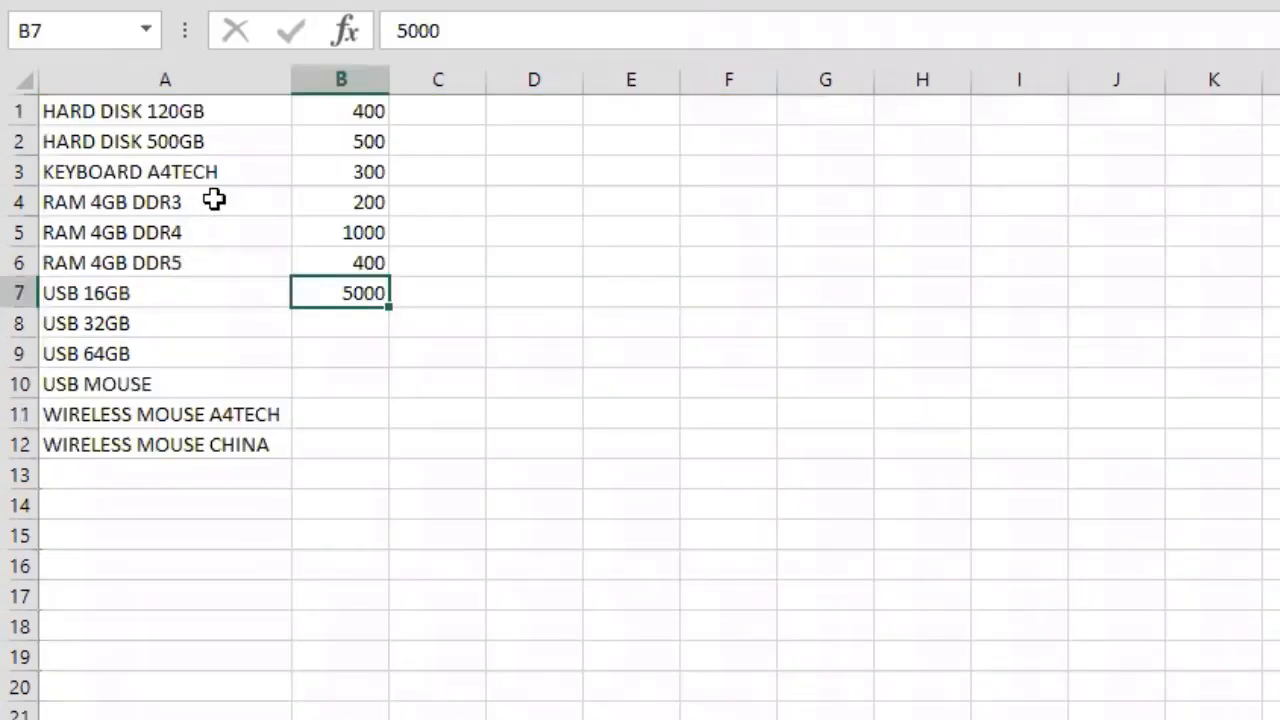
{"action": "left_click", "coordinate": [340, 202]}
{"action": "key", "text": "ctrl+Page_Up"}
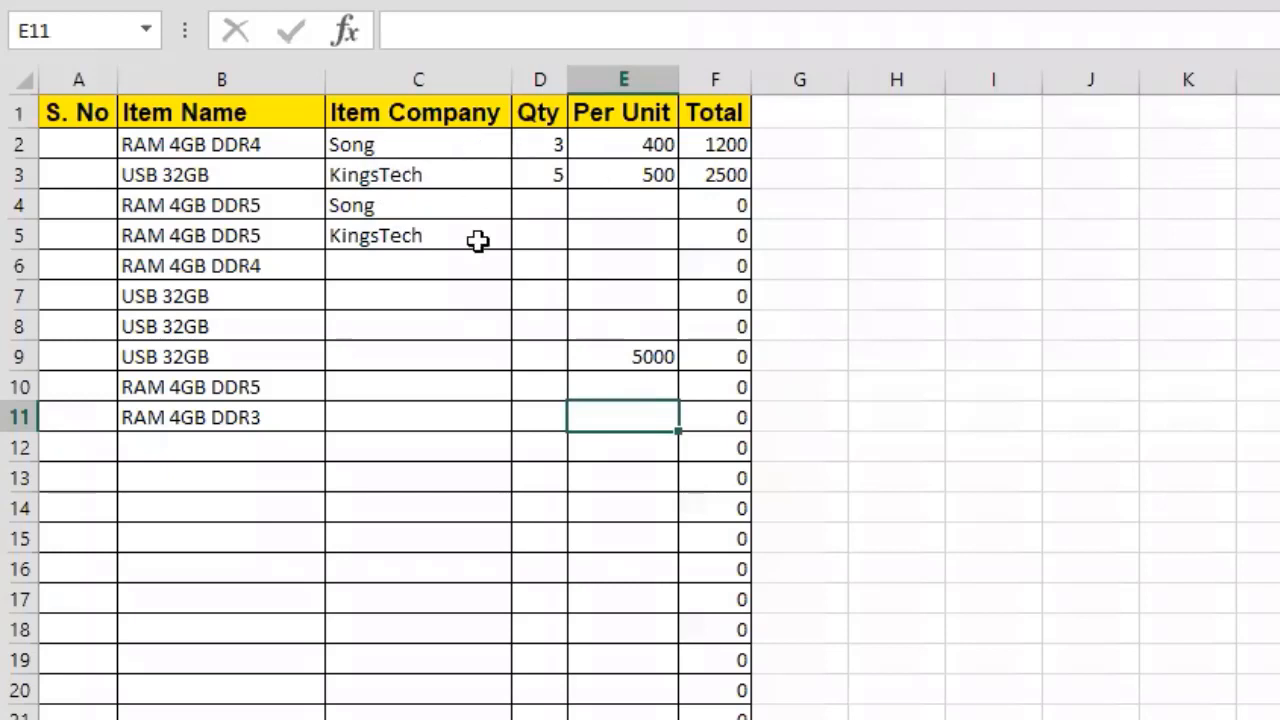
Examine the Item Company column, the company names in column M, the first Qty value and the Total formulas.
{"action": "left_click_drag", "start_coordinate": [455, 145], "coordinate": [440, 659]}
{"action": "left_click_drag", "start_coordinate": [1279, 113], "coordinate": [1279, 205]}
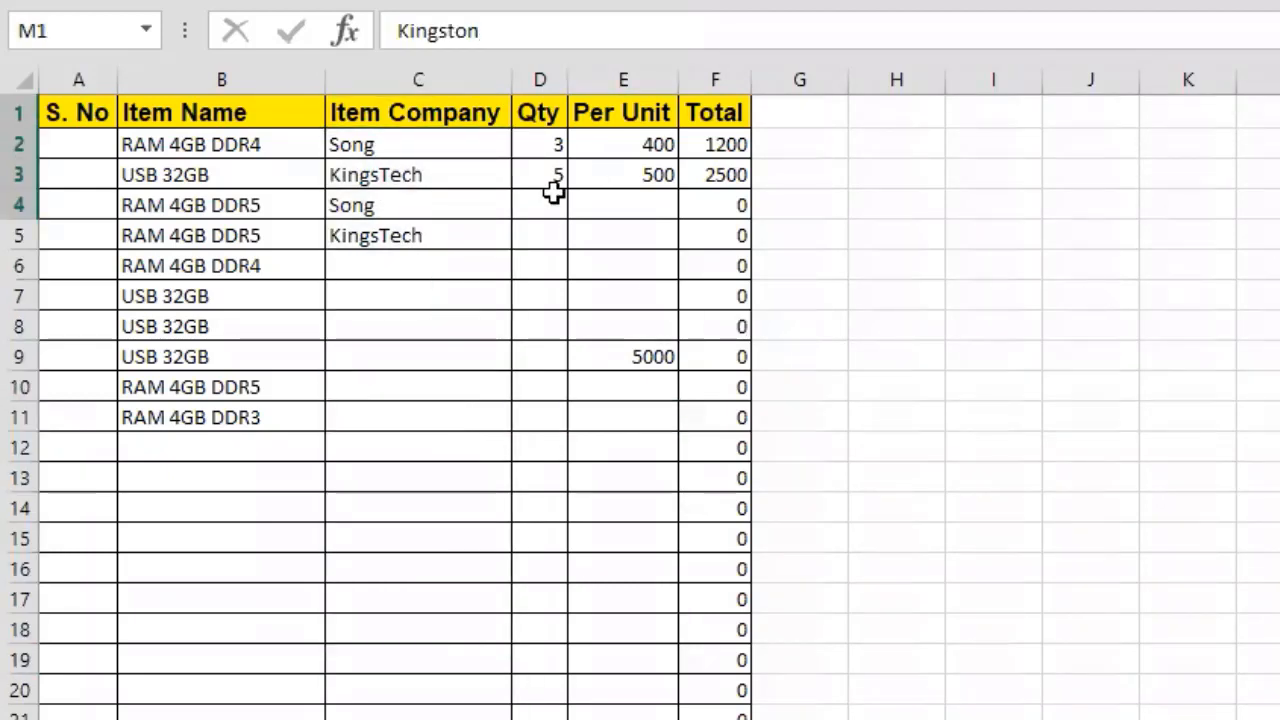
{"action": "left_click", "coordinate": [555, 150]}
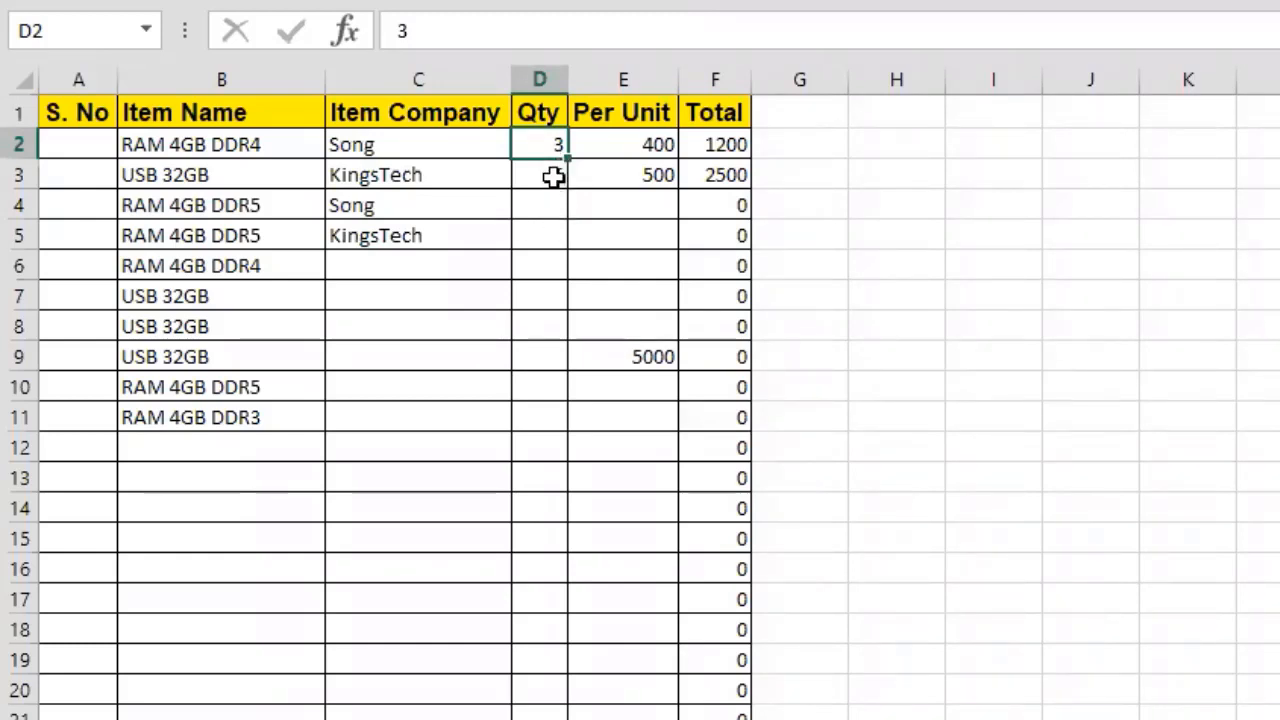
{"action": "left_click_drag", "start_coordinate": [735, 128], "coordinate": [706, 712]}
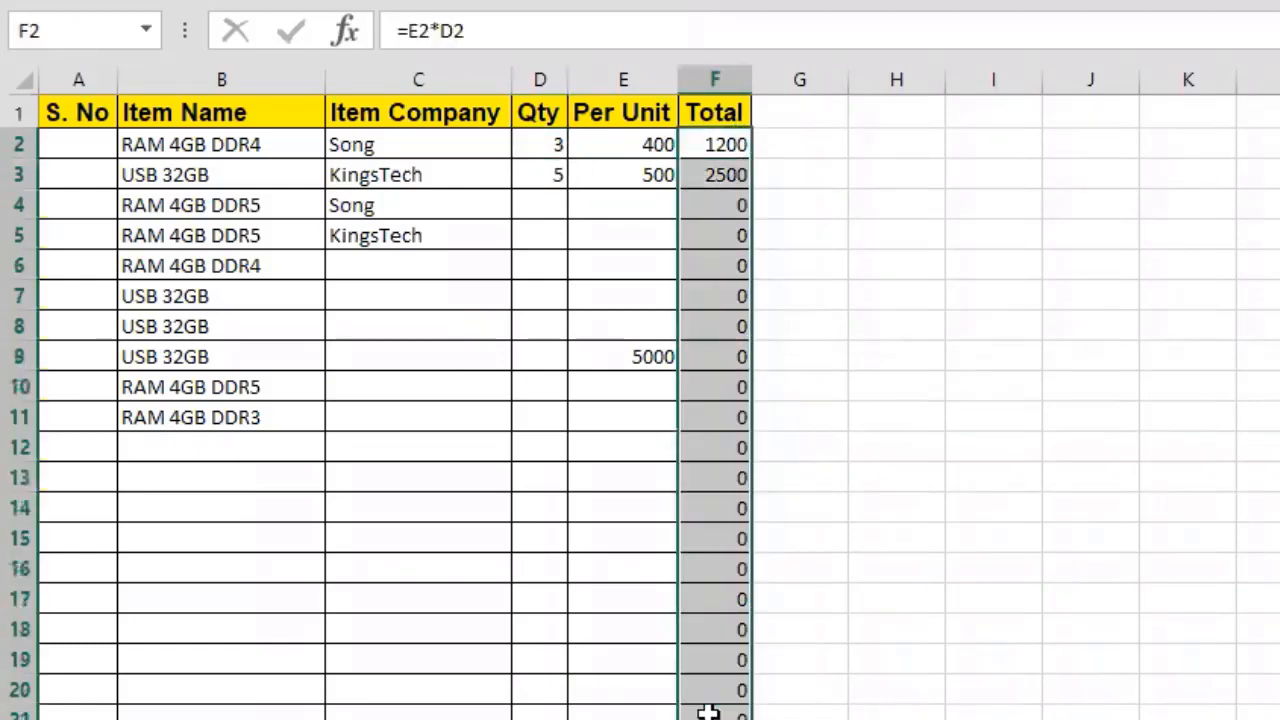
On the price list sheet, review the item names in A1:A12 and the prices in B1:B7.
{"action": "key", "text": "ctrl+Page_Down"}
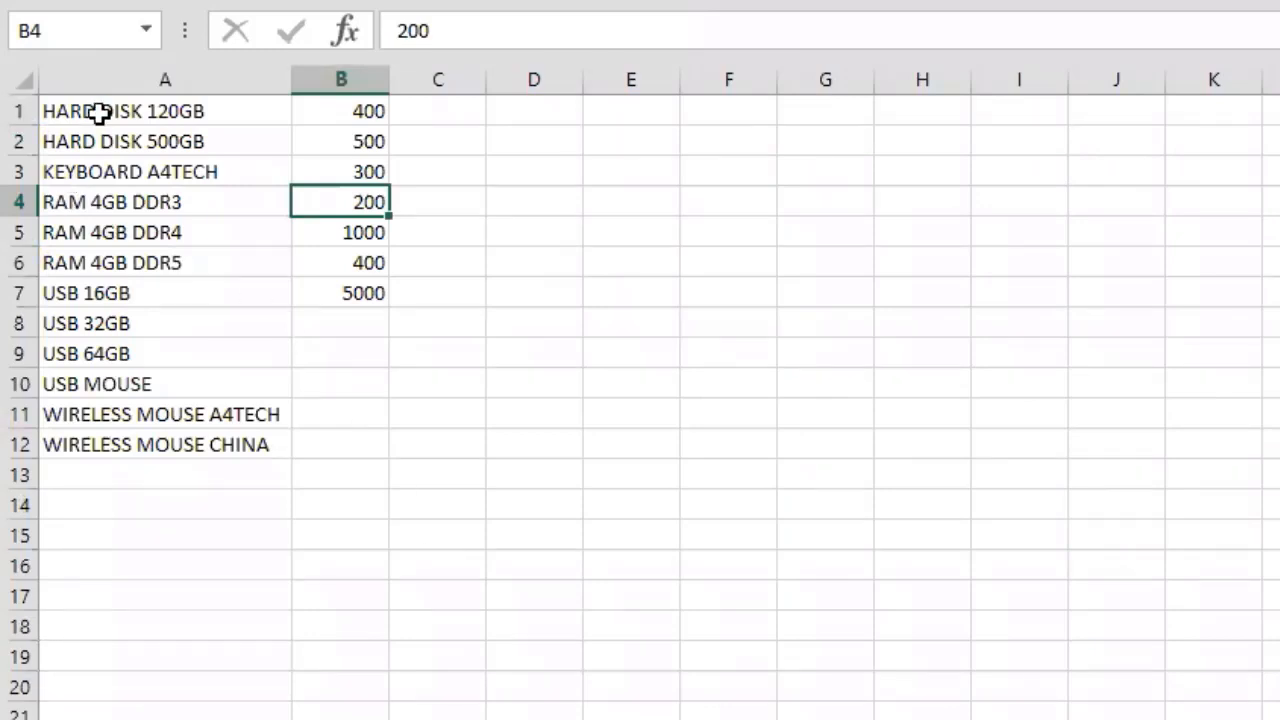
{"action": "left_click_drag", "start_coordinate": [99, 113], "coordinate": [106, 444]}
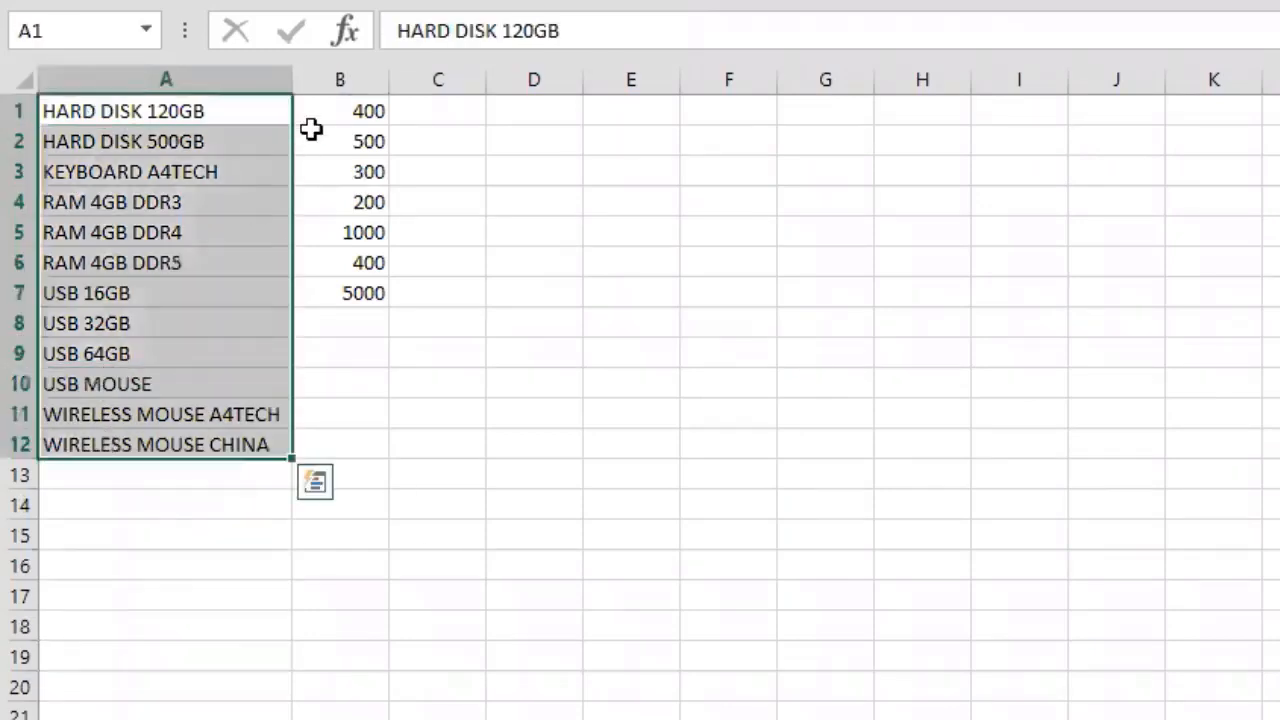
{"action": "left_click_drag", "start_coordinate": [357, 111], "coordinate": [357, 294]}
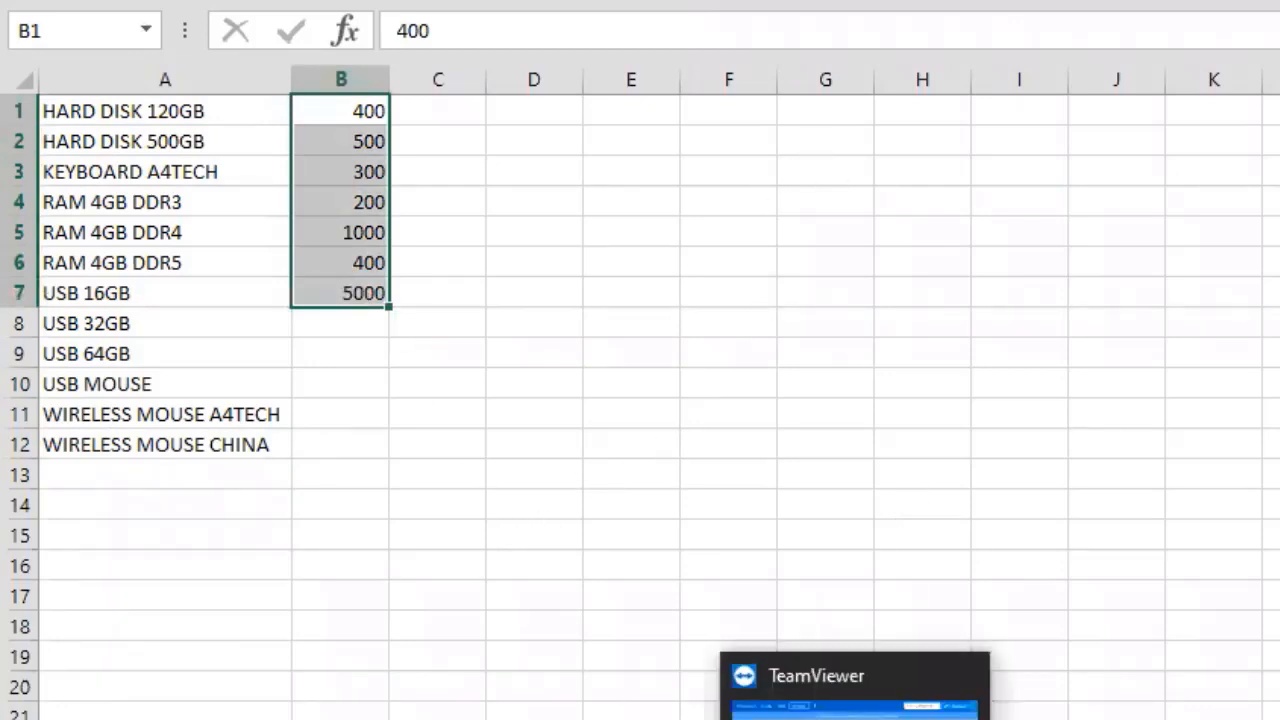
Switch to the TeamViewer window and start the TeamViewer download.
{"action": "left_click", "coordinate": [855, 715]}
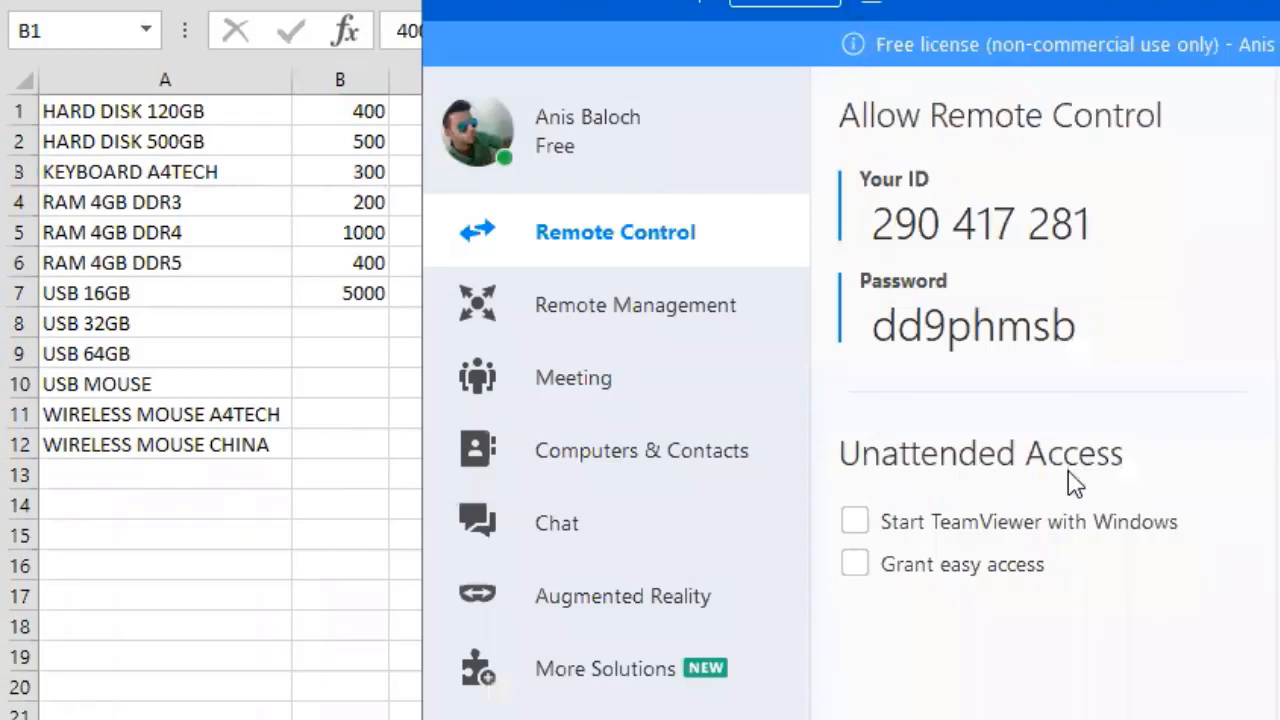
{"action": "left_click", "coordinate": [1150, 424]}
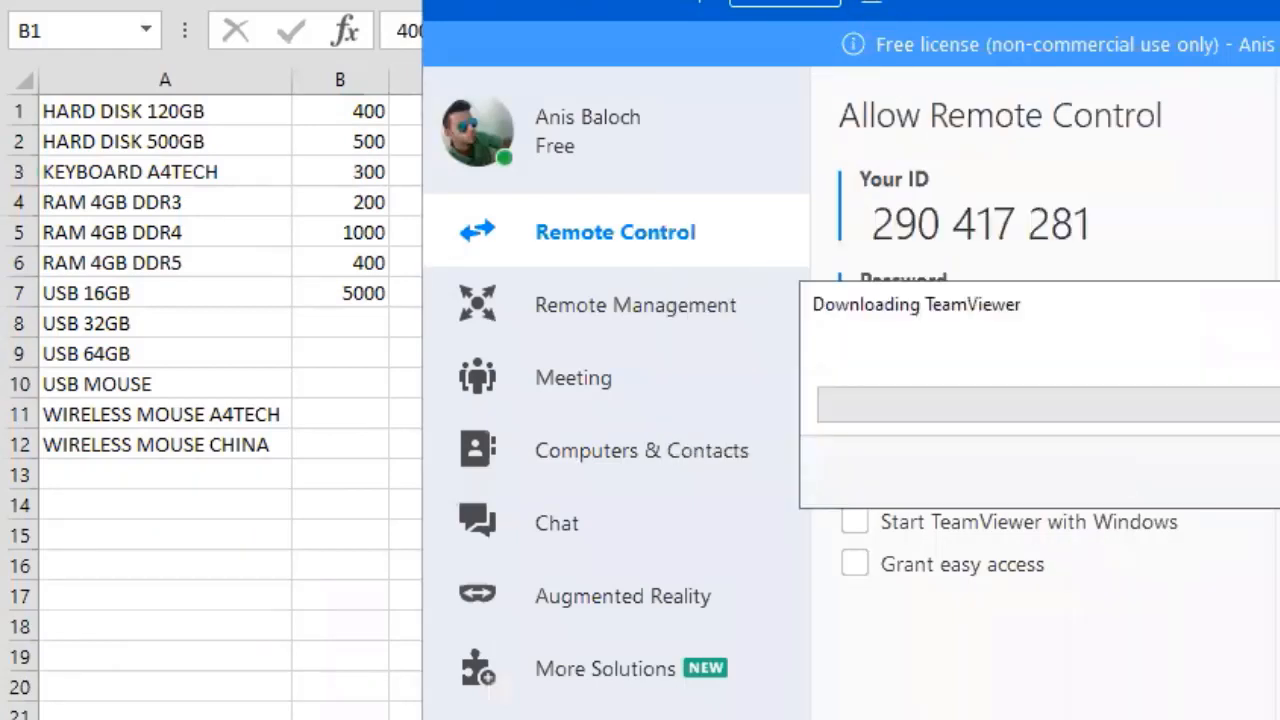